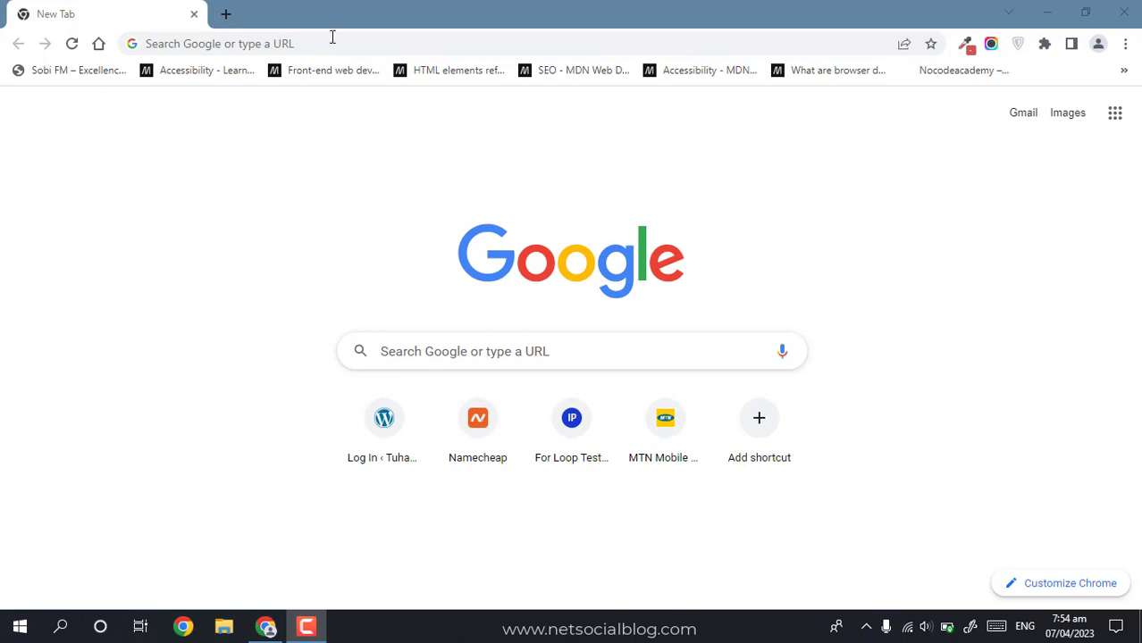
Step: Load netsocialblog.com/recommends/tastewp in Chrome to reach the TasteWP home page
click(299, 36)
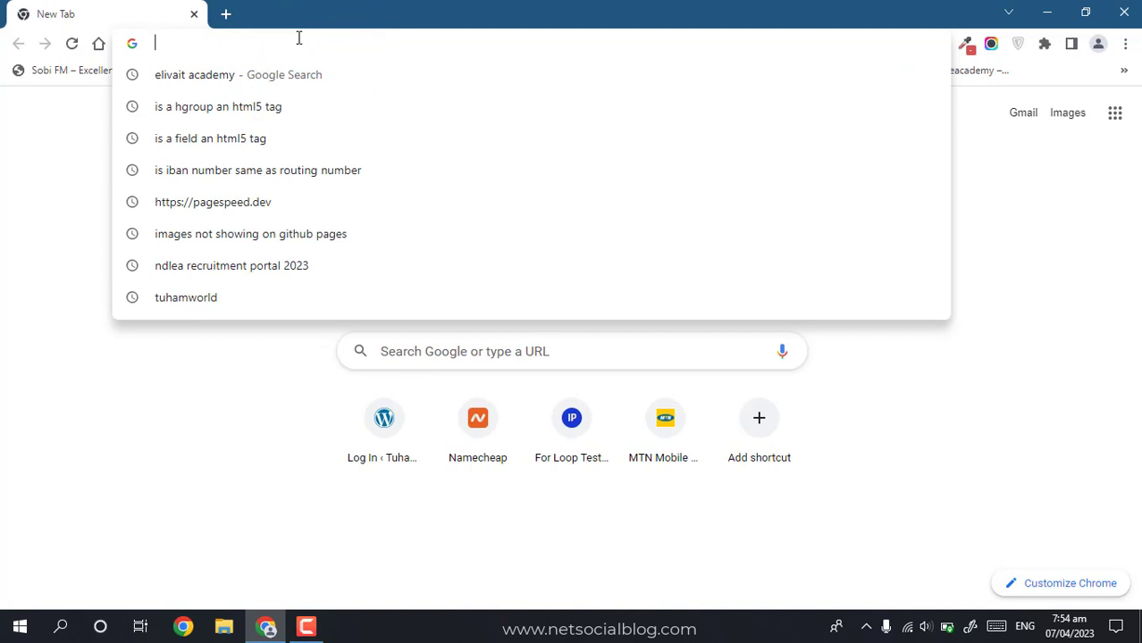
text(netso)
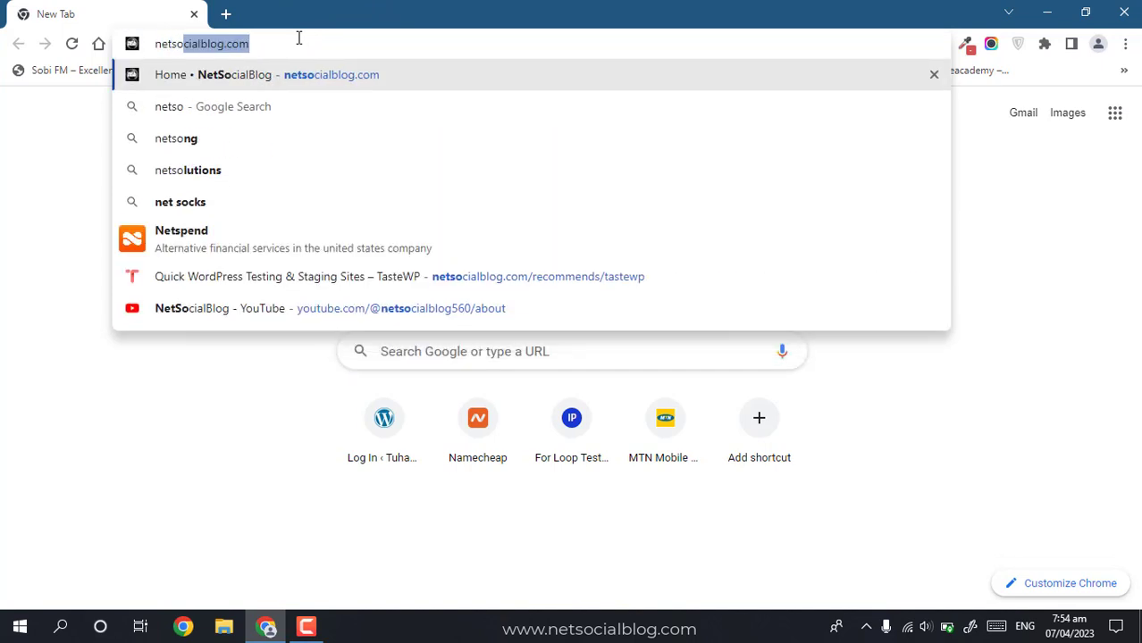
key(Right)
text(/recomm)
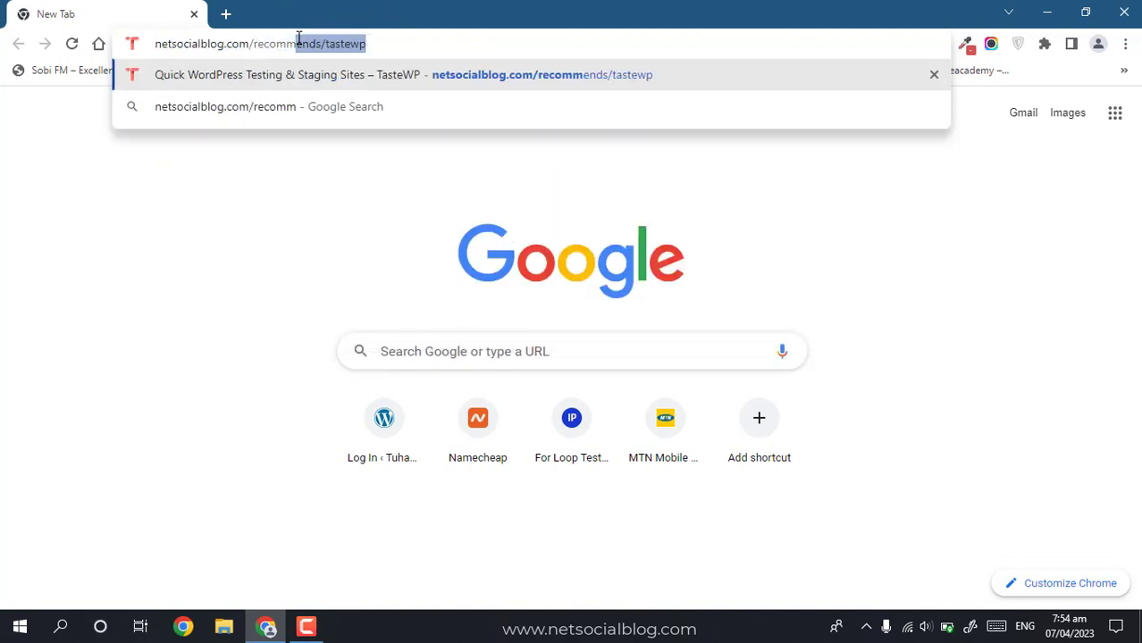
key(Right)
key(Return)
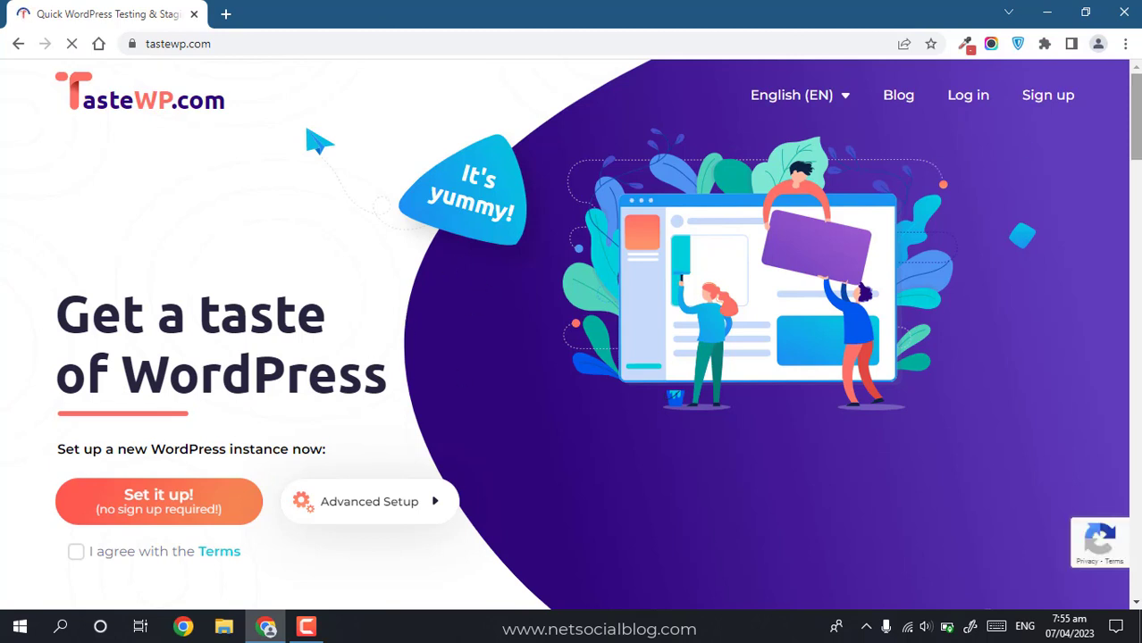
Step: Accept the TasteWP terms, set up a new WordPress site, and open its wp-admin
scroll(509, 286, down, 1)
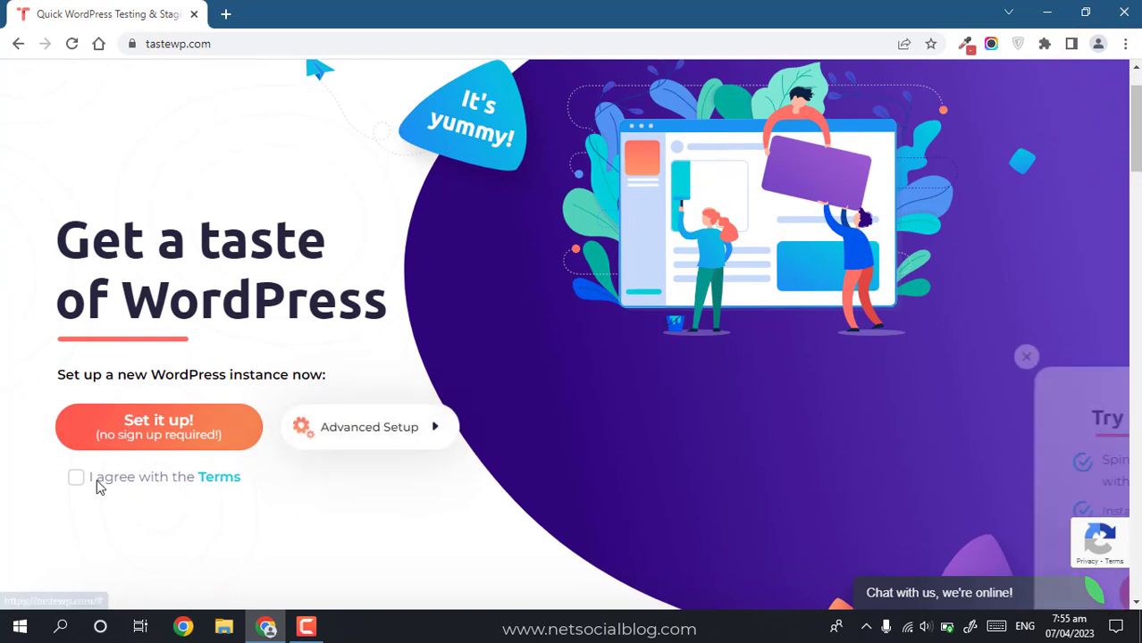
click(76, 478)
click(77, 480)
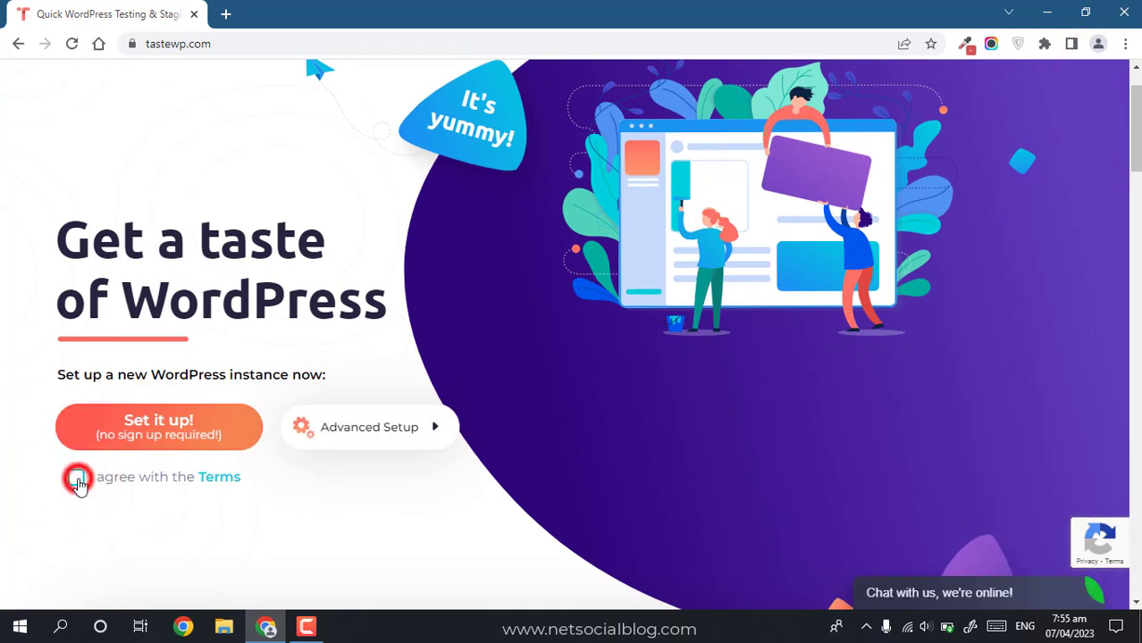
click(166, 443)
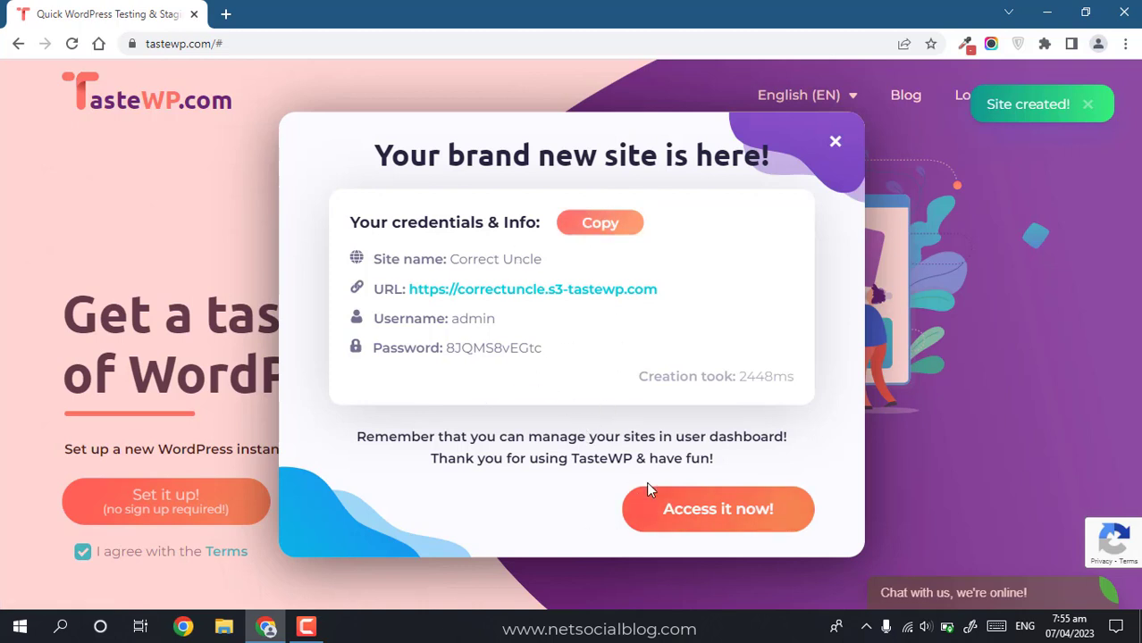
click(681, 494)
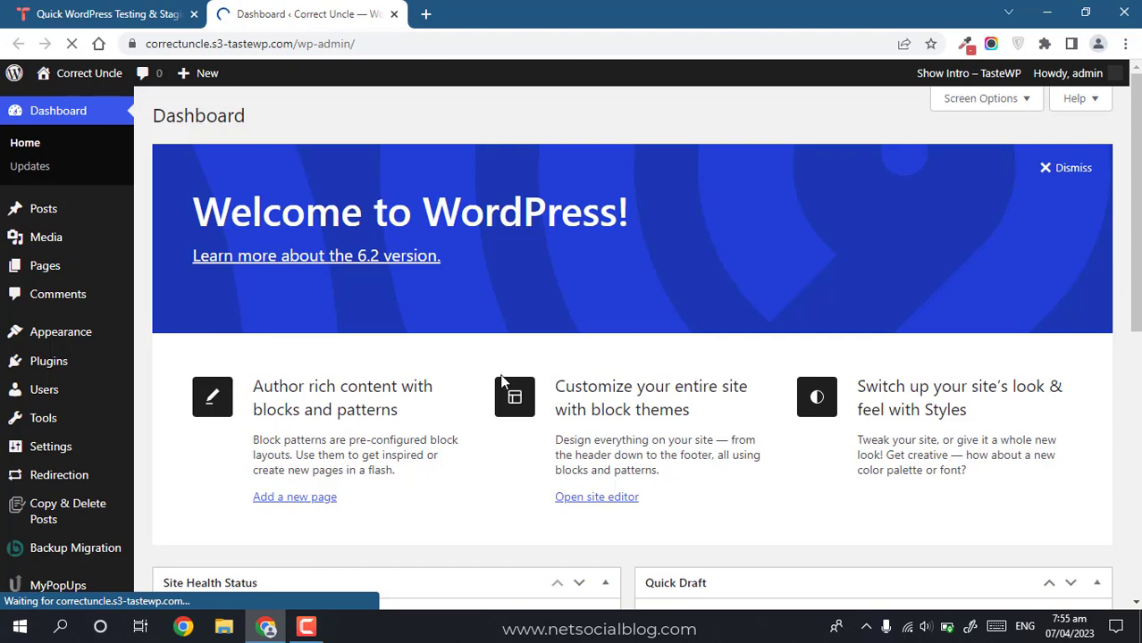
Step: Close the TasteWP site expiry notice and the WordPress welcome panel on the Dashboard
drag(551, 301, 506, 241)
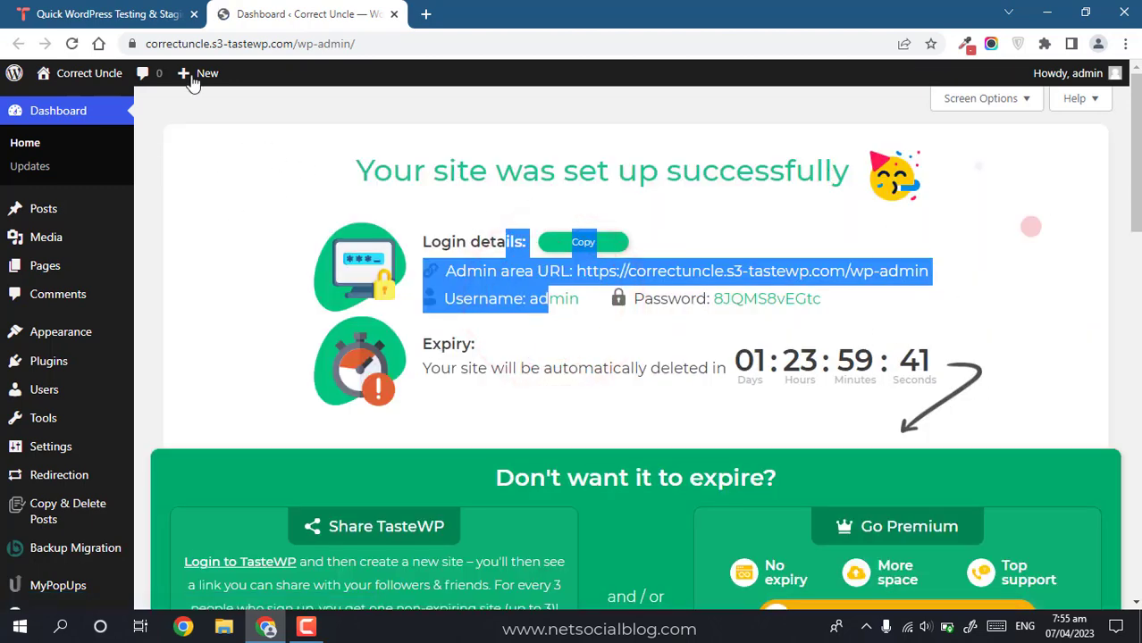
click(892, 184)
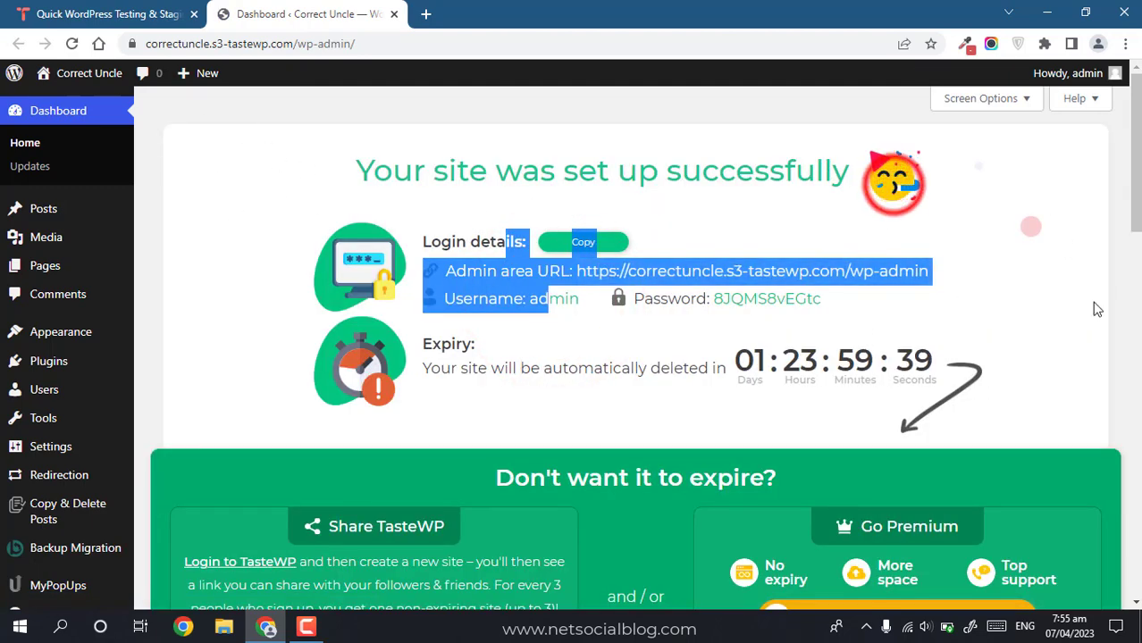
click(1138, 199)
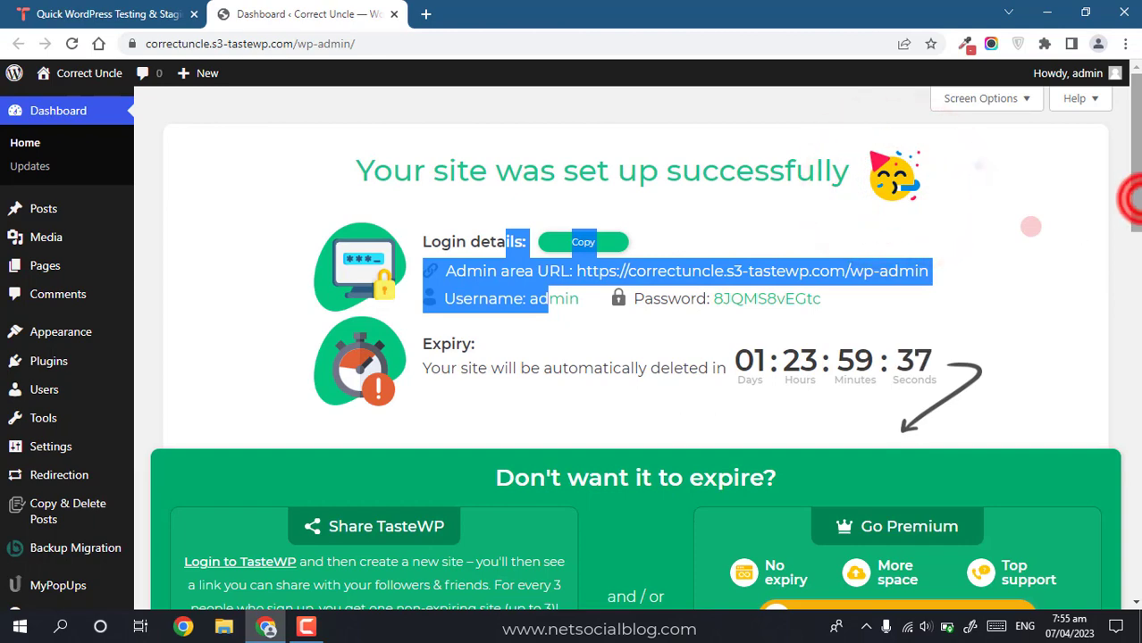
scroll(1095, 234, down, 3)
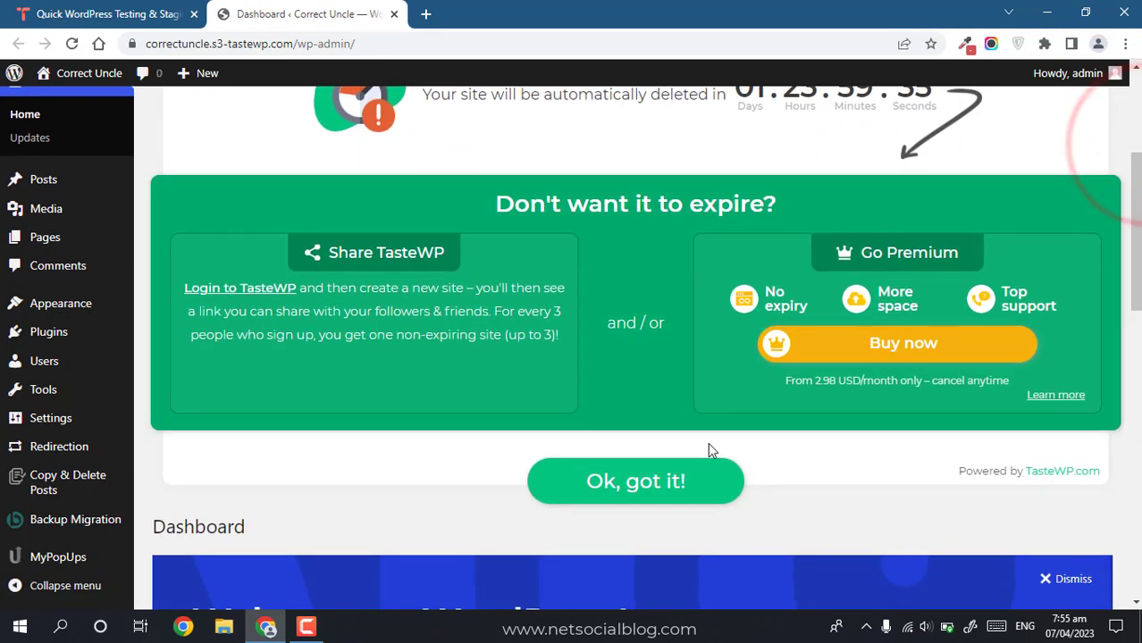
click(701, 475)
click(1065, 160)
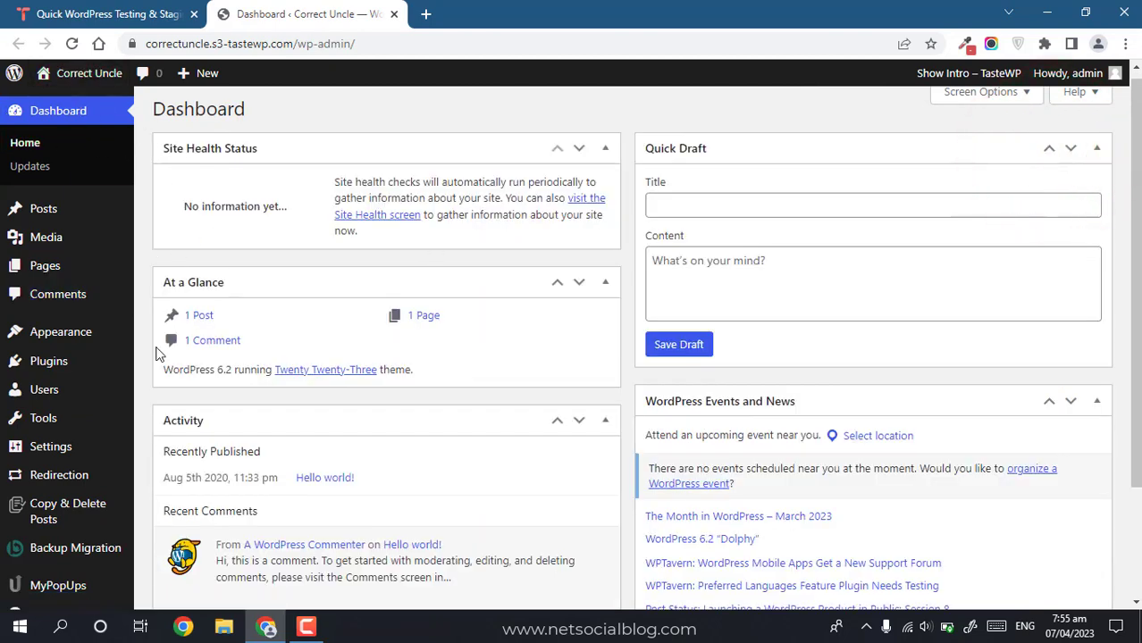
Step: In General Settings, change the Site Title to 'Example Website'
mouse_move(37, 458)
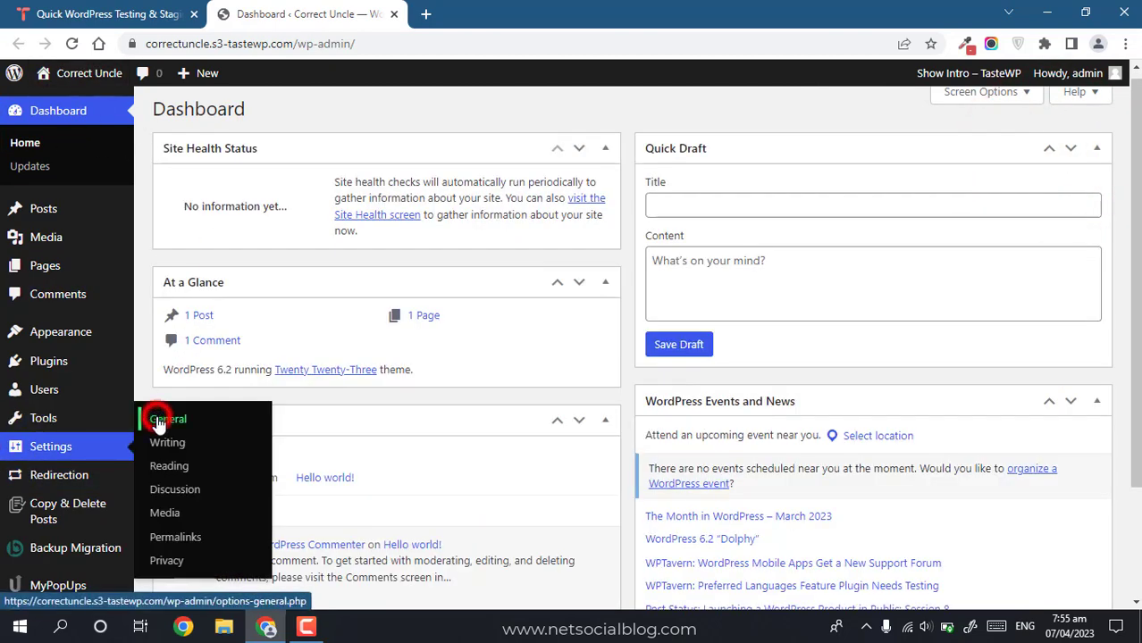
click(158, 423)
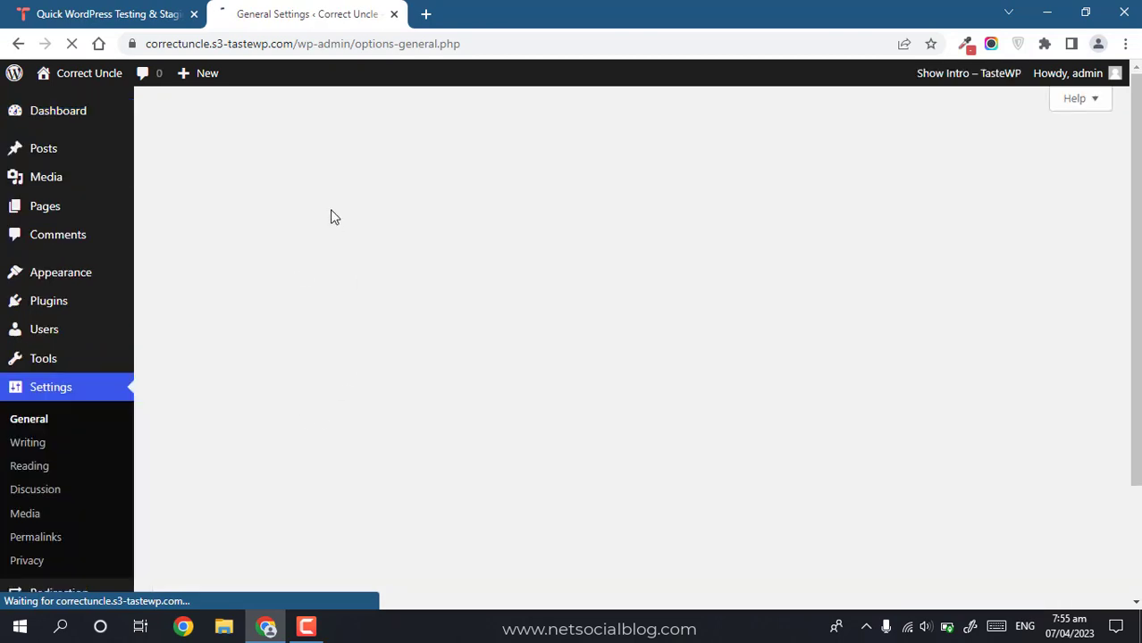
triple_click(423, 163)
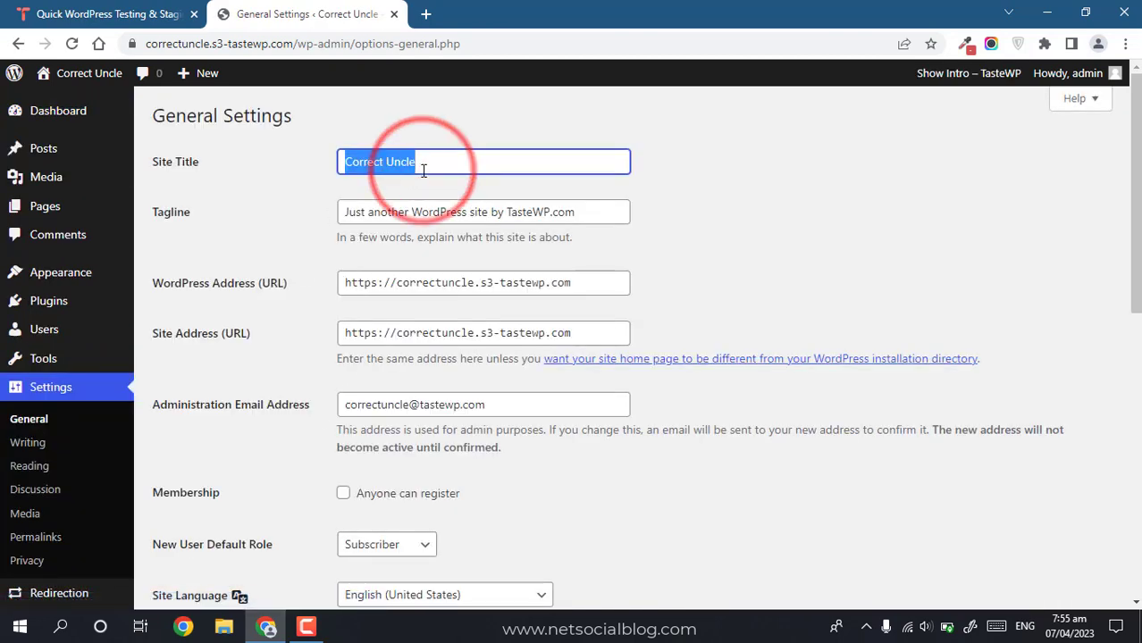
text(Examo)
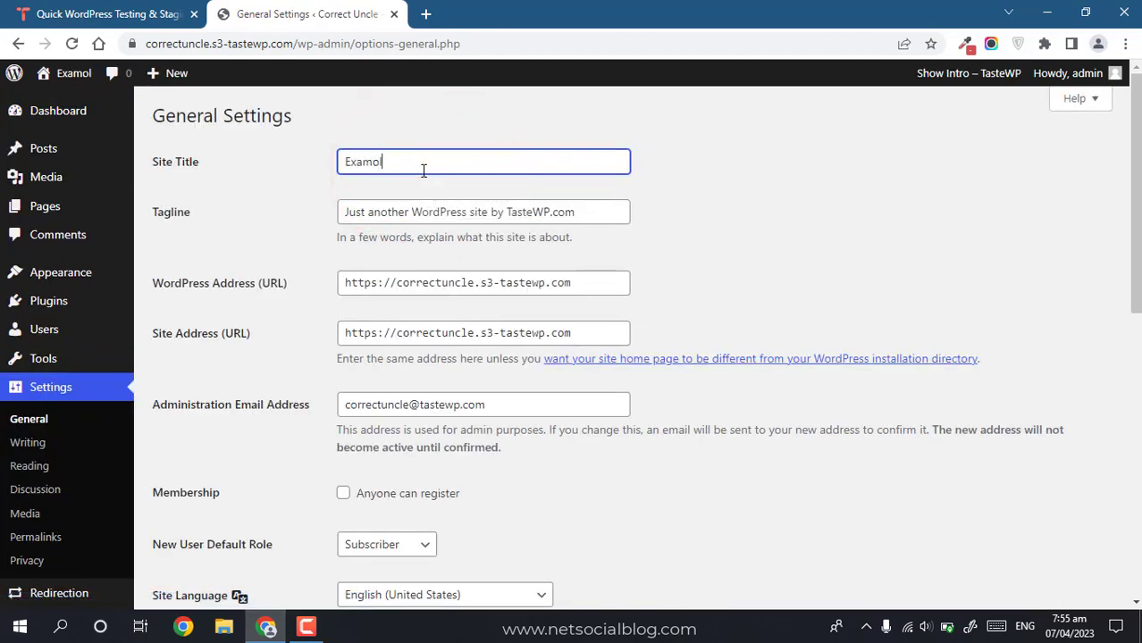
key(BackSpace)
text(ple W)
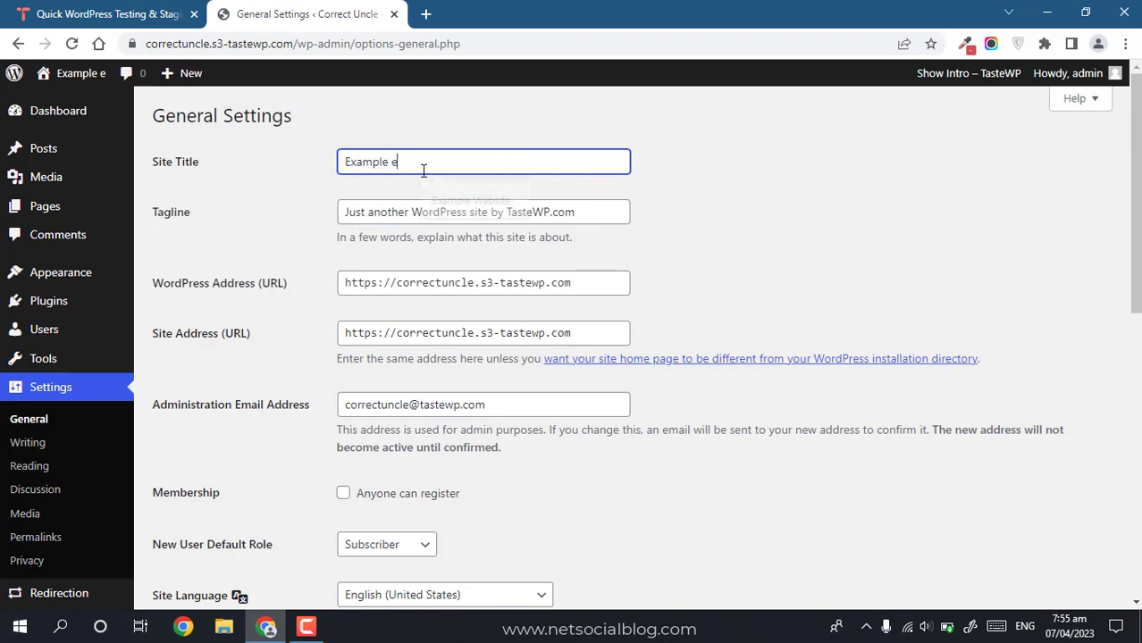
text(e vs)
key(BackSpace)
key(BackSpace)
key(BackSpace)
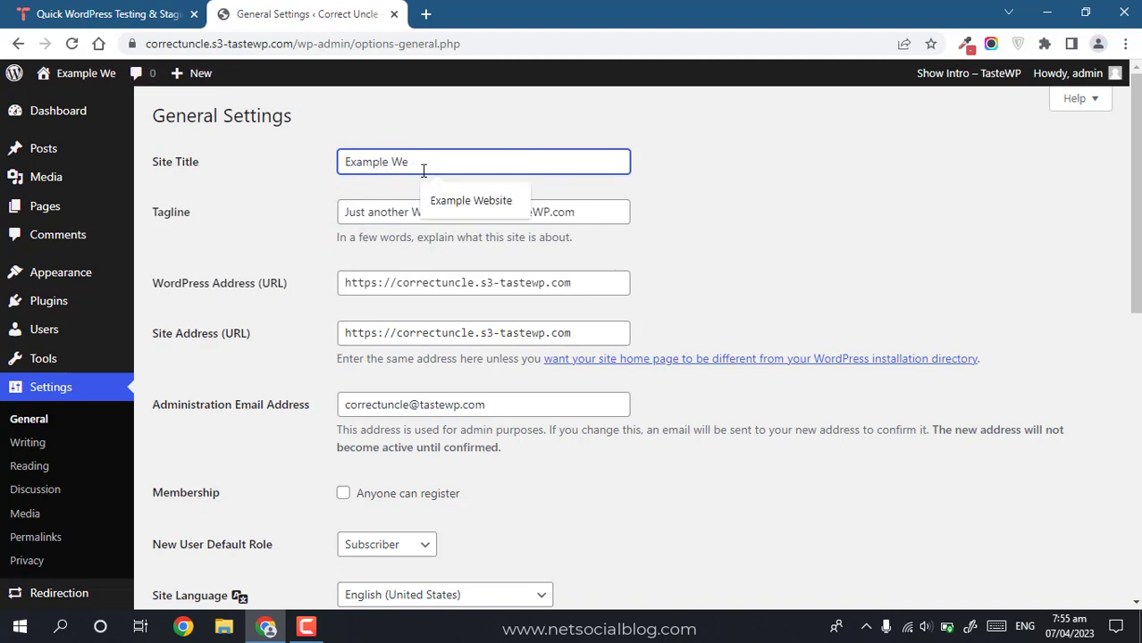
text(bsite)
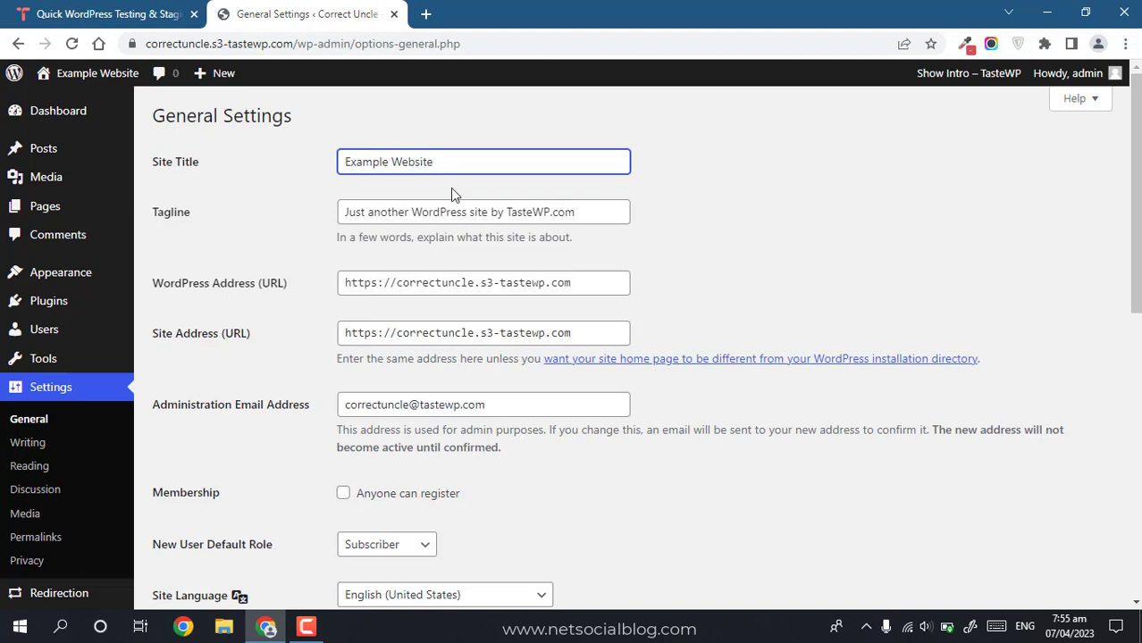
Step: Change the tagline to 'Just another dummy example website' and save the settings
click(491, 205)
key(ctrl+Right)
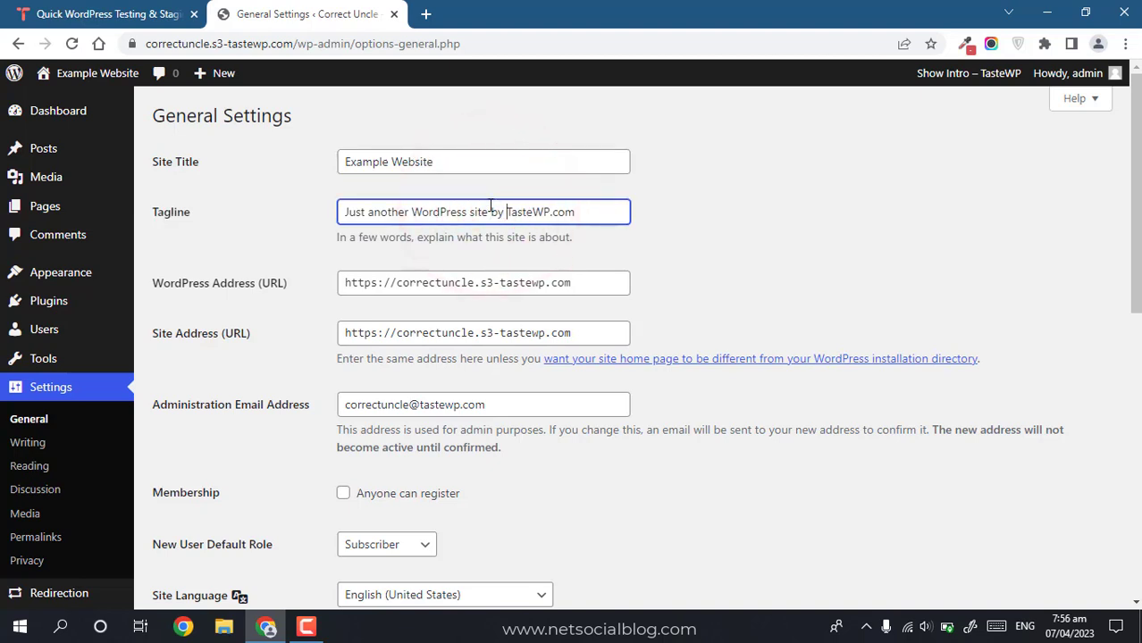
key(ctrl+shift+Right)
key(ctrl+shift+Right)
key(ctrl+shift+Right)
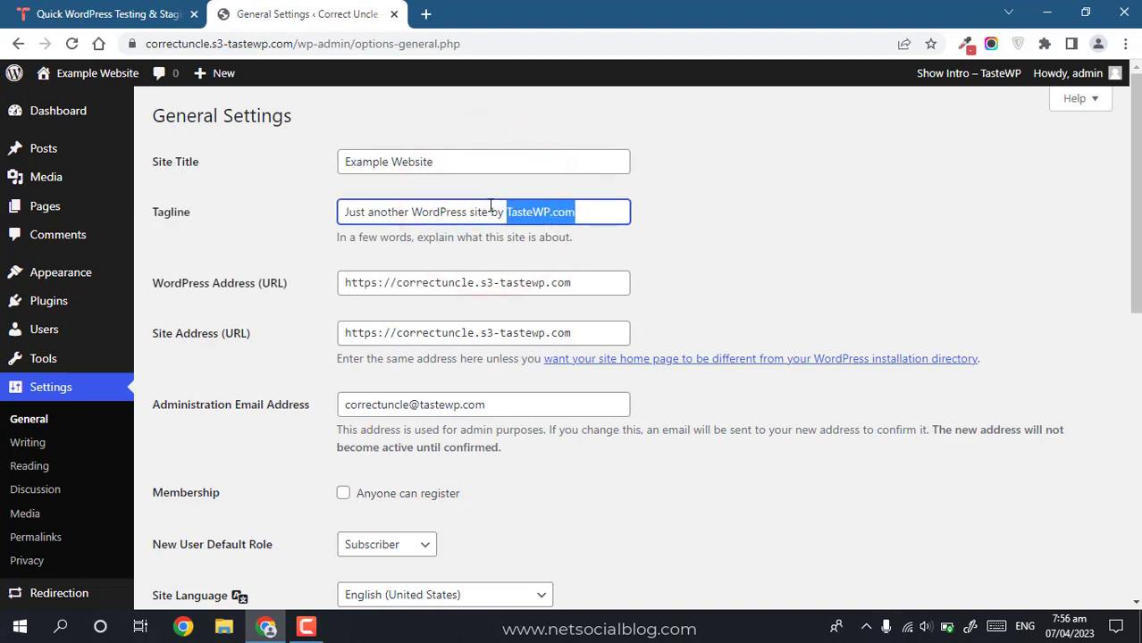
key(BackSpace)
key(ctrl+shift+Left)
key(ctrl+shift+Left)
key(ctrl+shift+Left)
text(c)
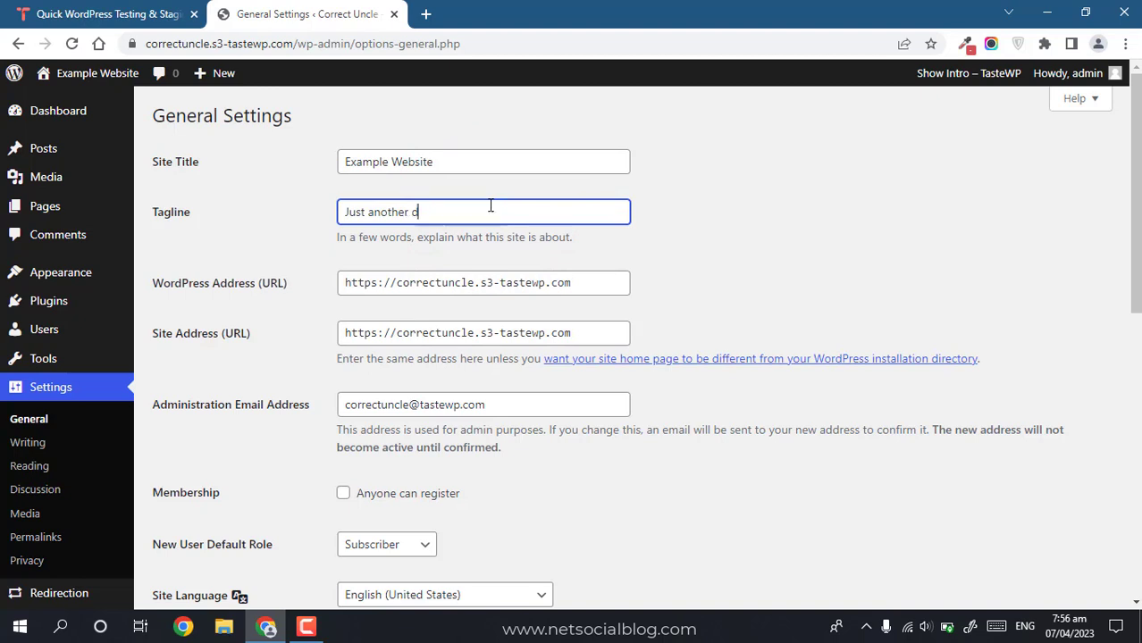
text(ummy example website)
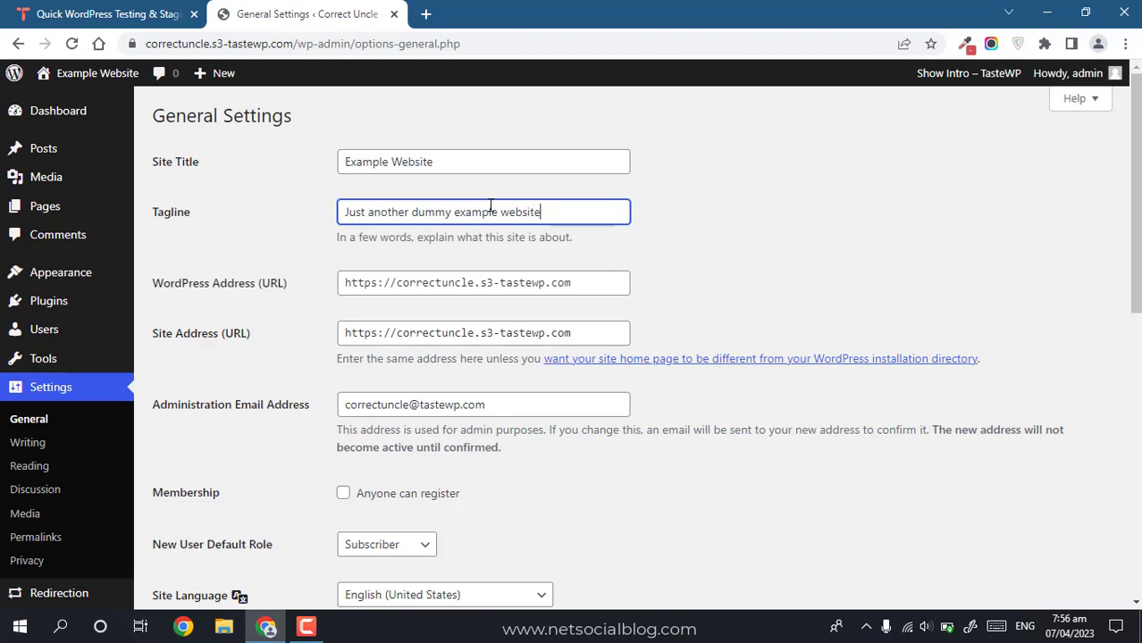
scroll(1128, 223, down, 10)
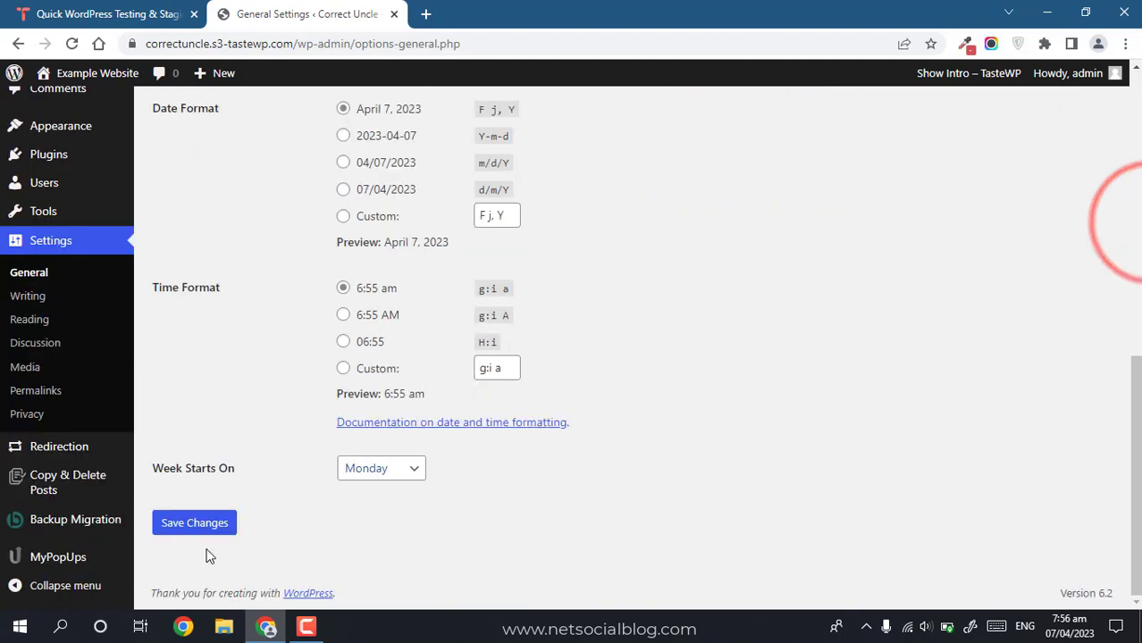
click(196, 534)
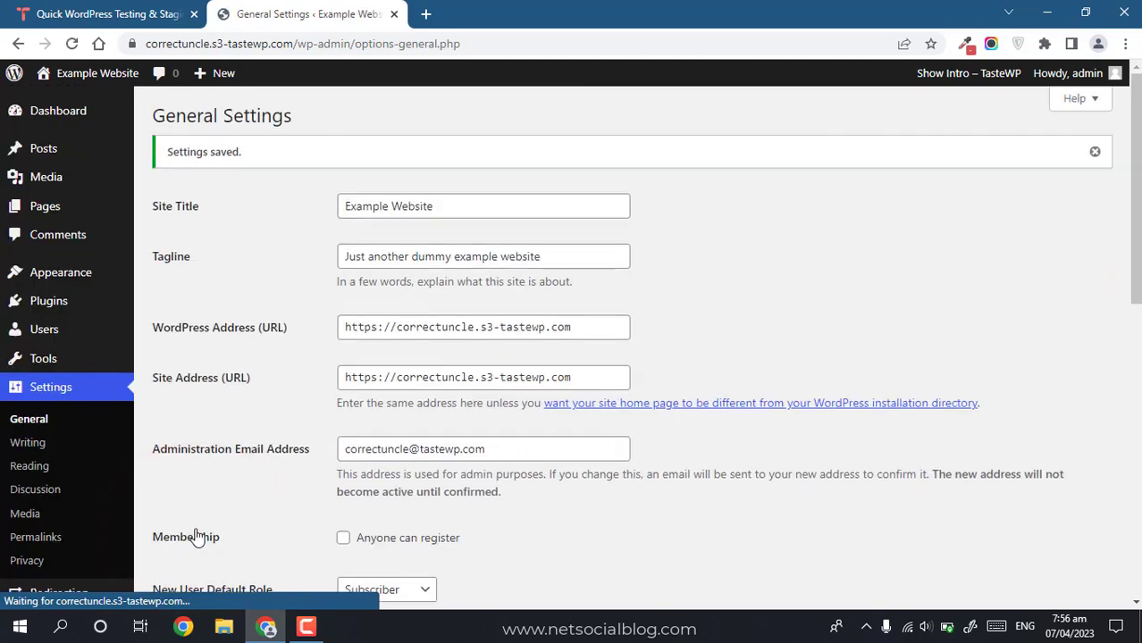
Step: Open the live site in a new tab, then return to General Settings
right_click(99, 81)
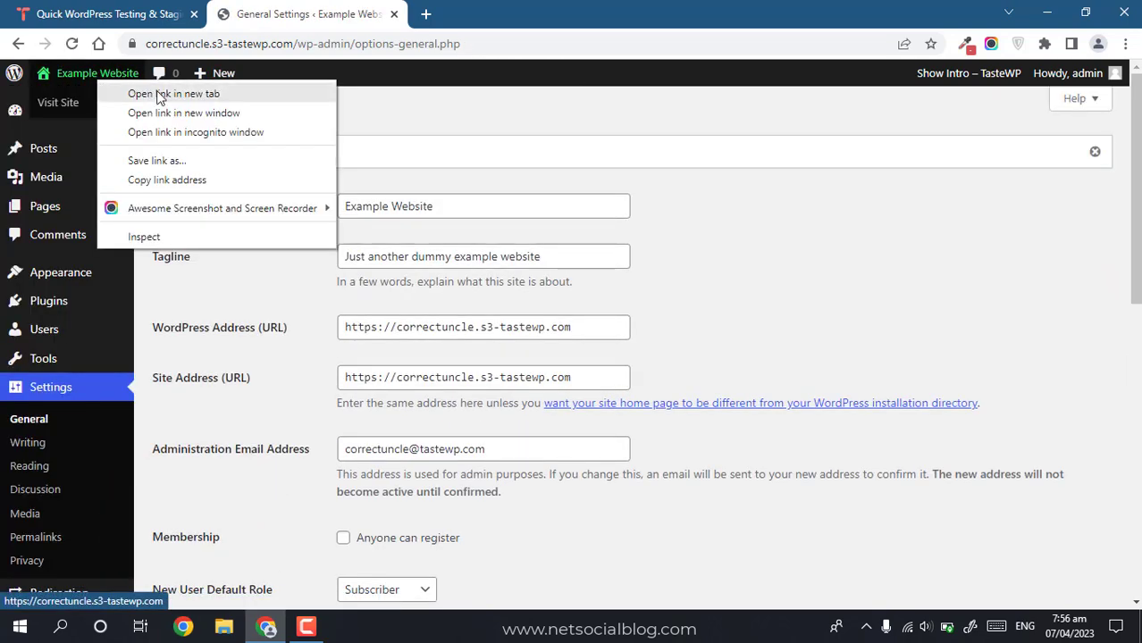
click(158, 91)
click(481, 33)
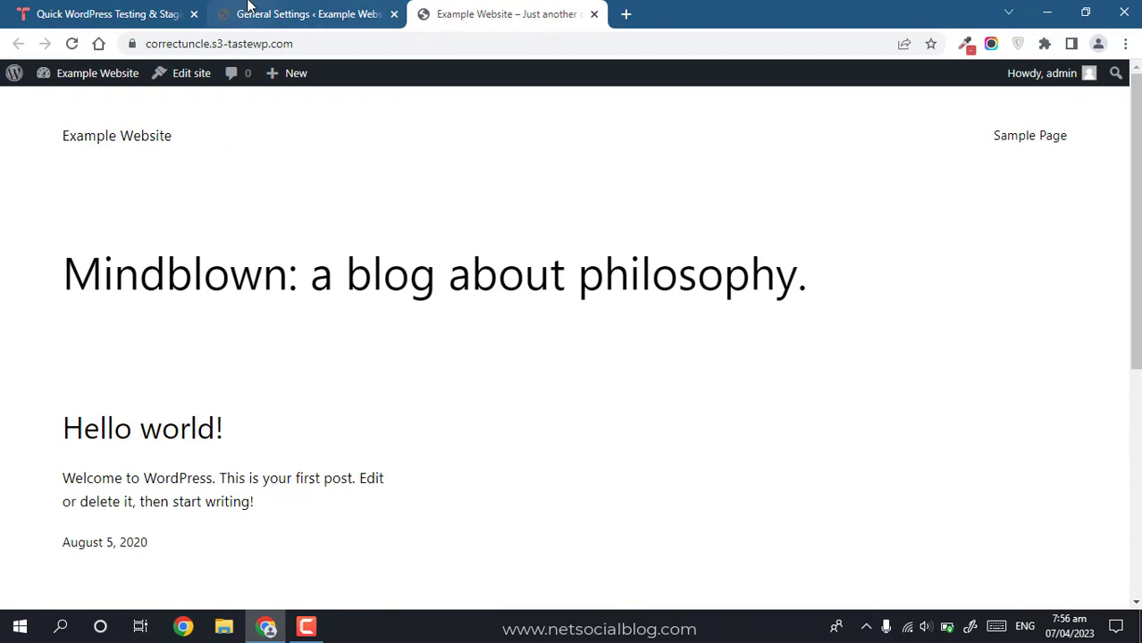
click(302, 6)
Step: Install and activate the Astra theme from the Add New themes browser
mouse_move(61, 272)
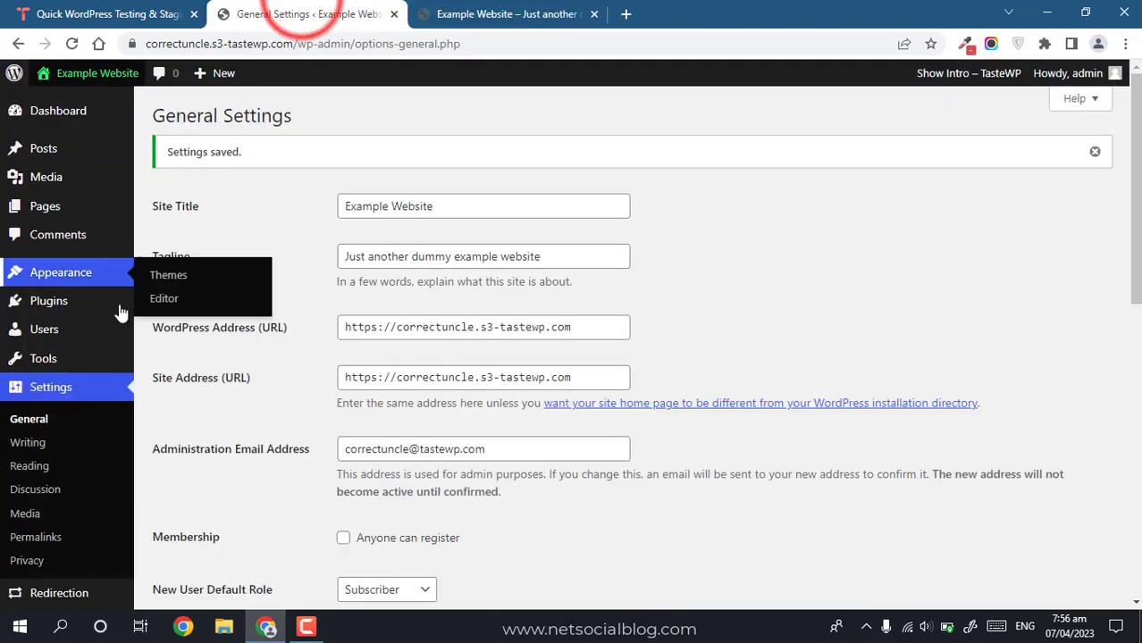
click(166, 280)
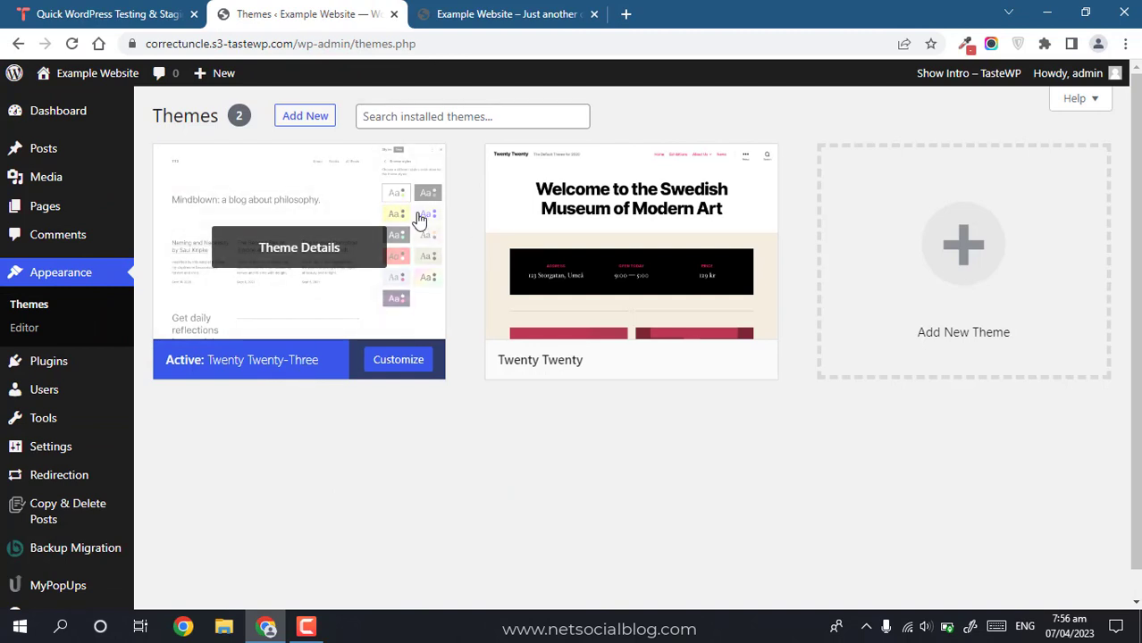
click(325, 120)
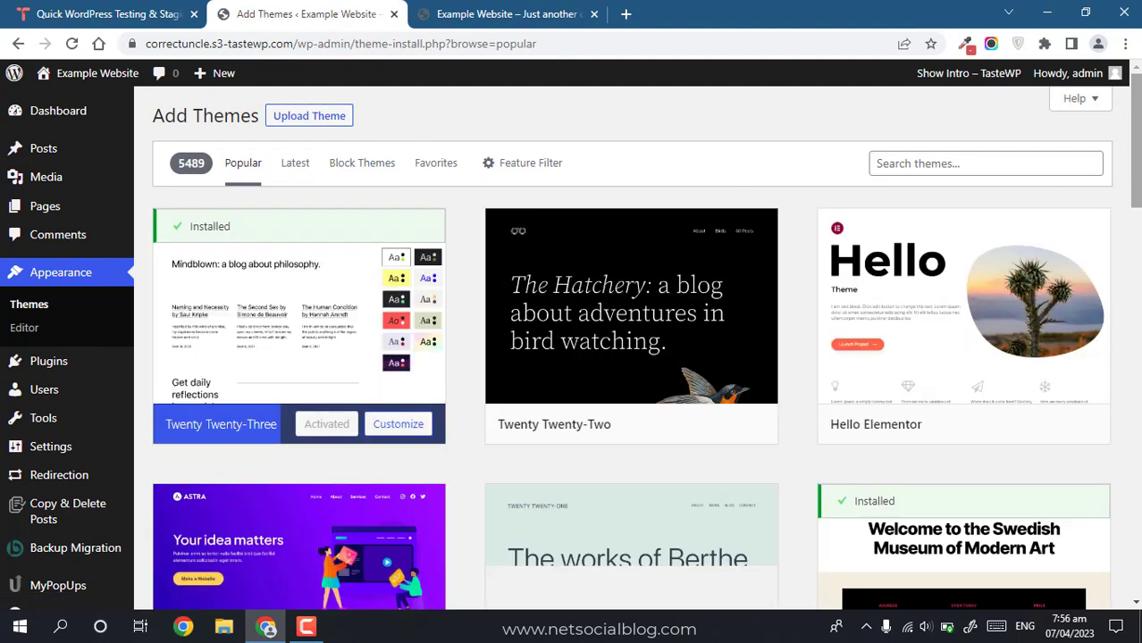
drag(1140, 160, 1140, 262)
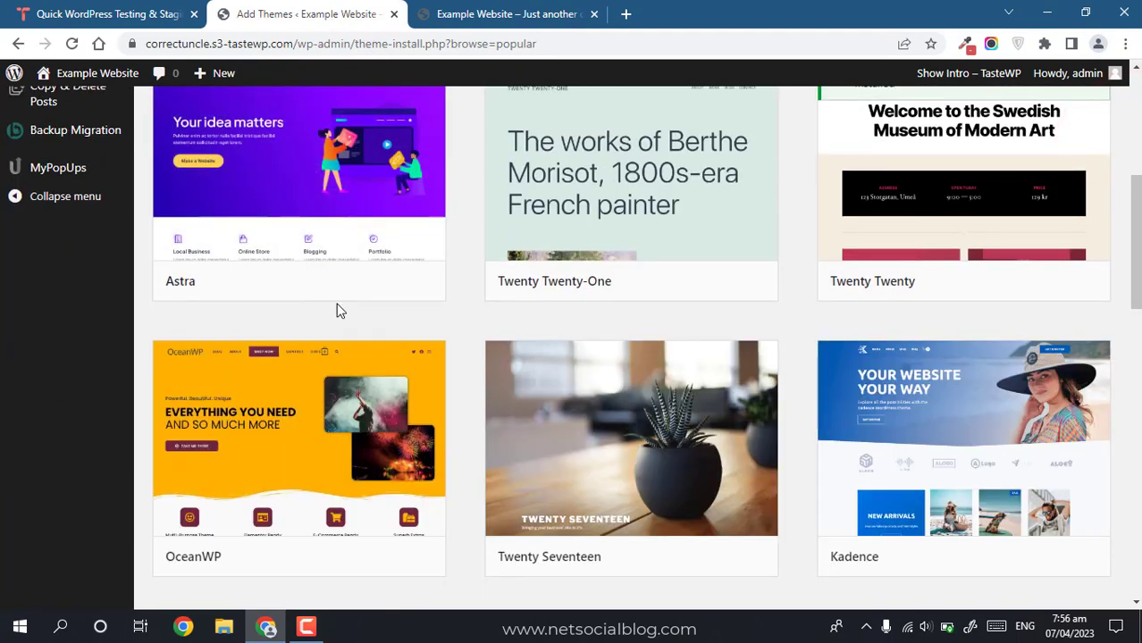
click(340, 282)
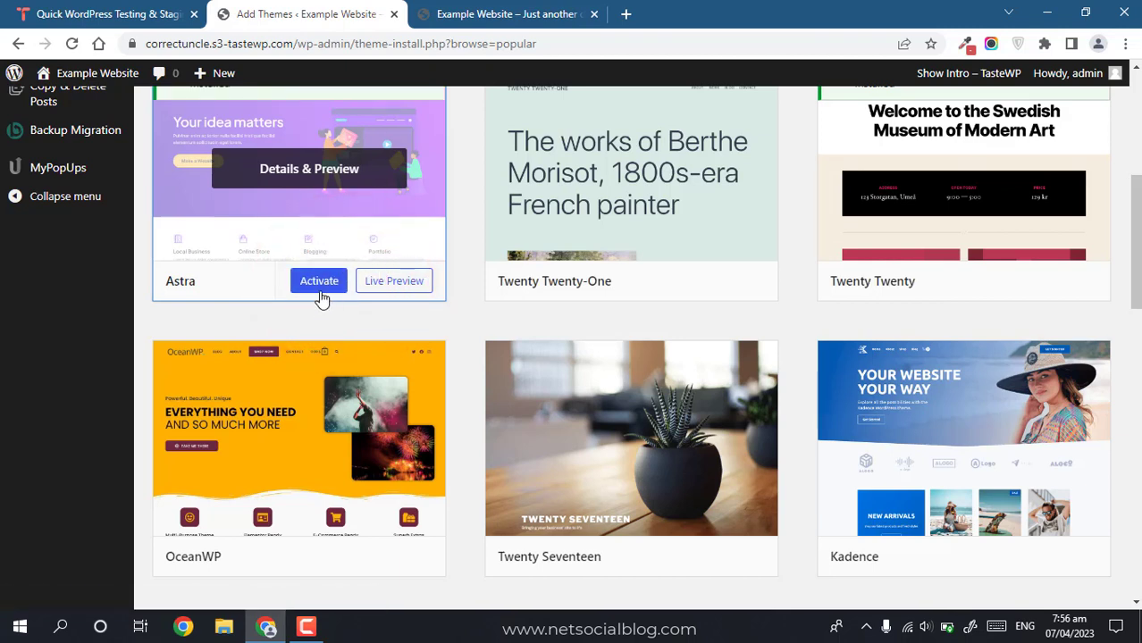
click(321, 295)
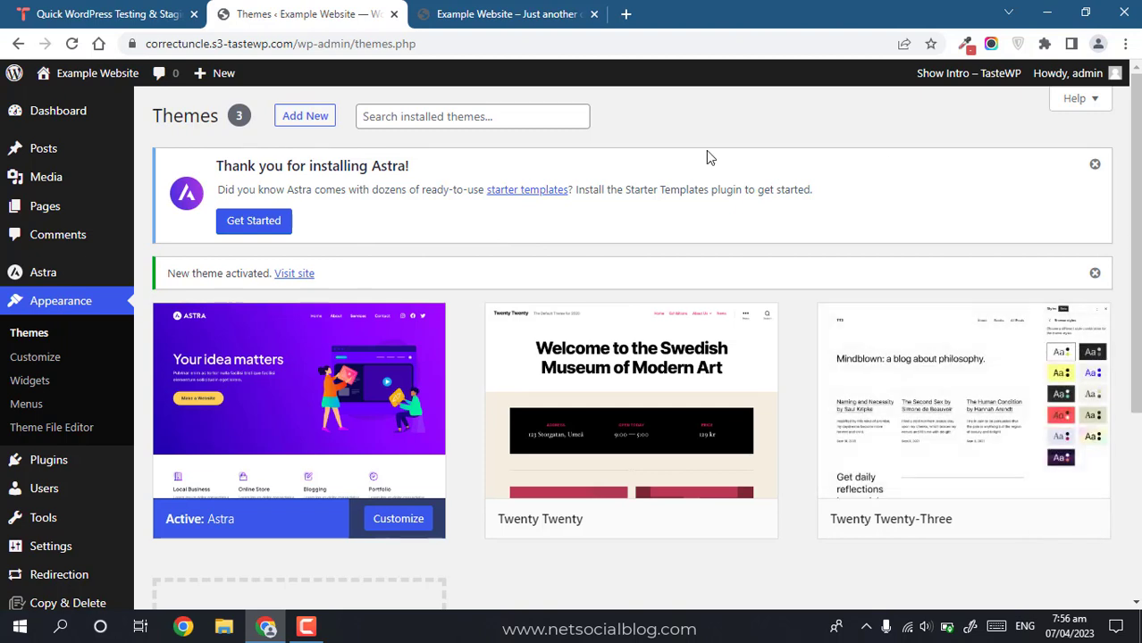
Step: Start Astra's starter templates with Elementor as the page builder after checking the front page
click(249, 221)
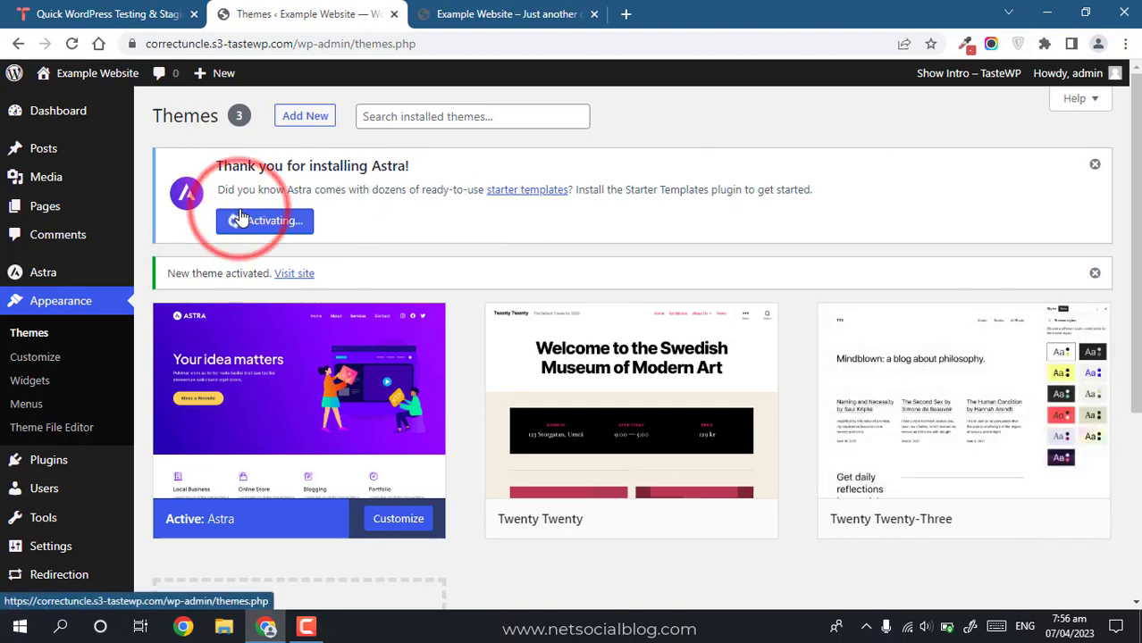
click(456, 13)
click(71, 43)
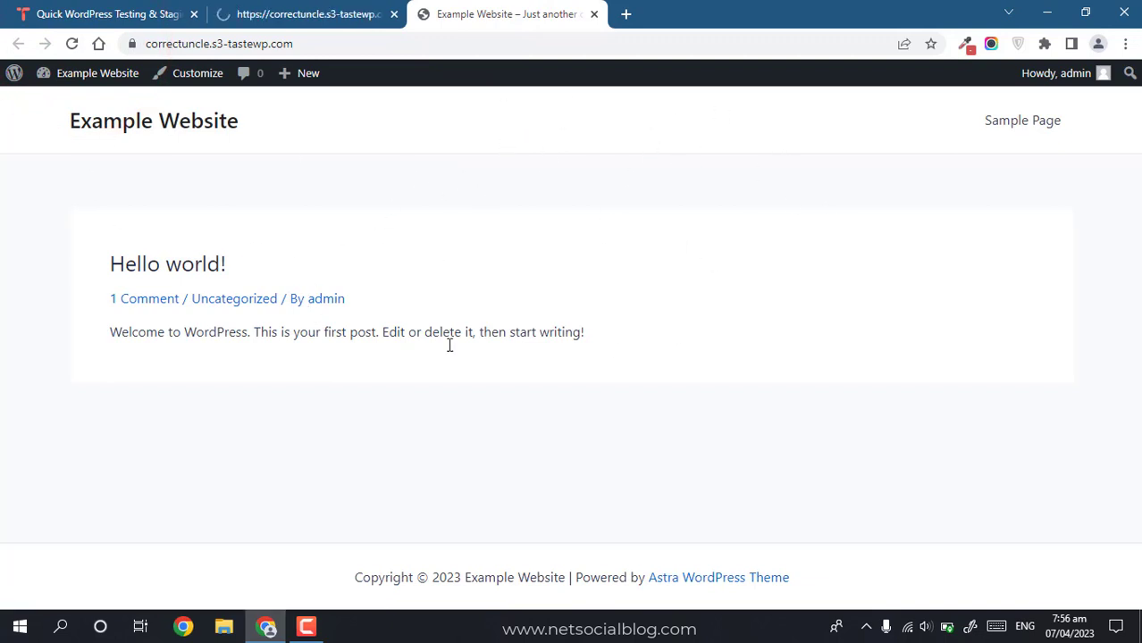
click(250, 14)
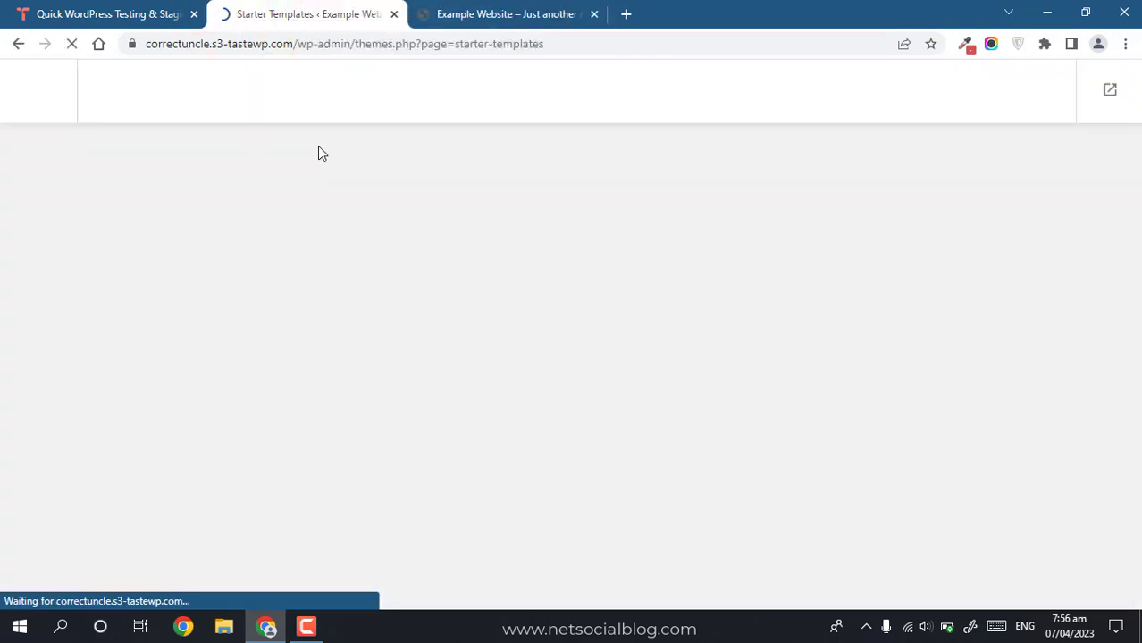
drag(1138, 174, 1138, 375)
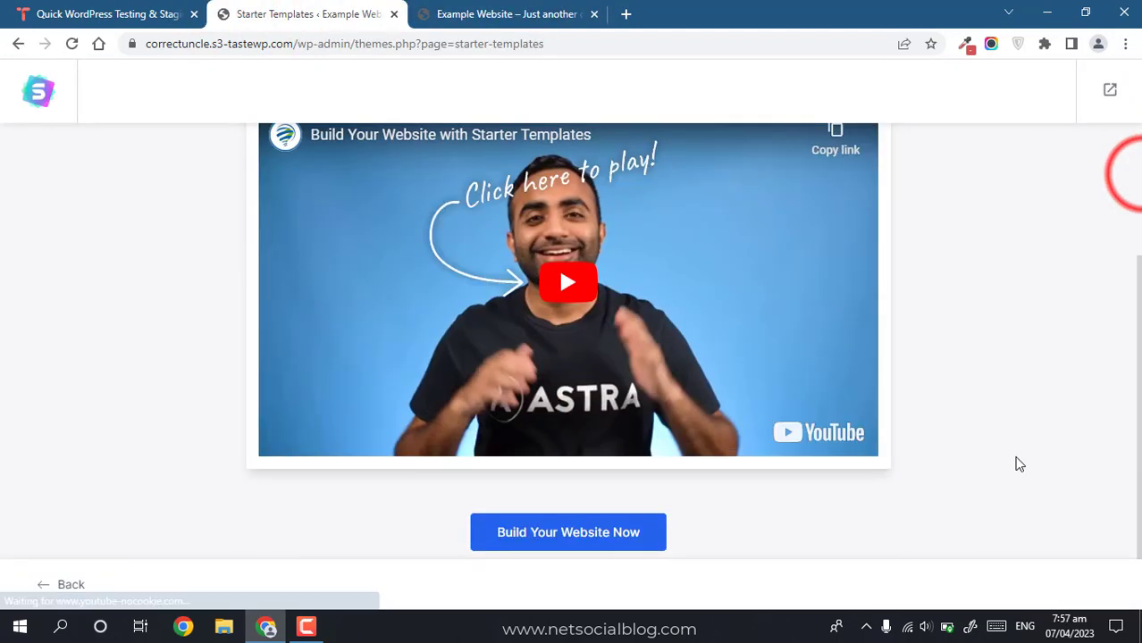
click(583, 547)
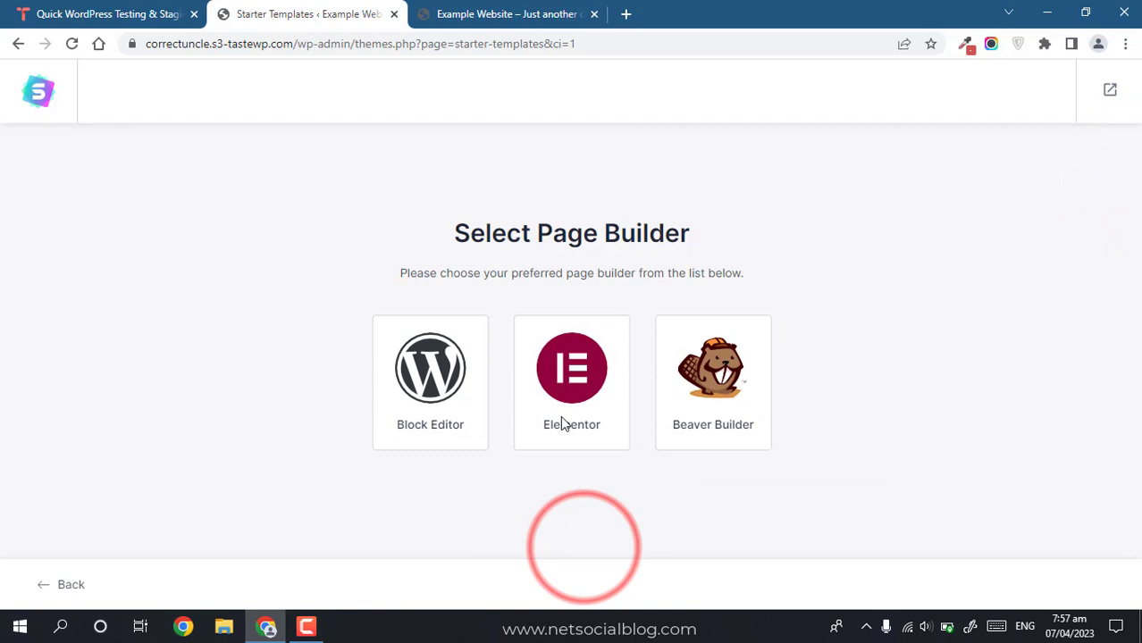
click(599, 377)
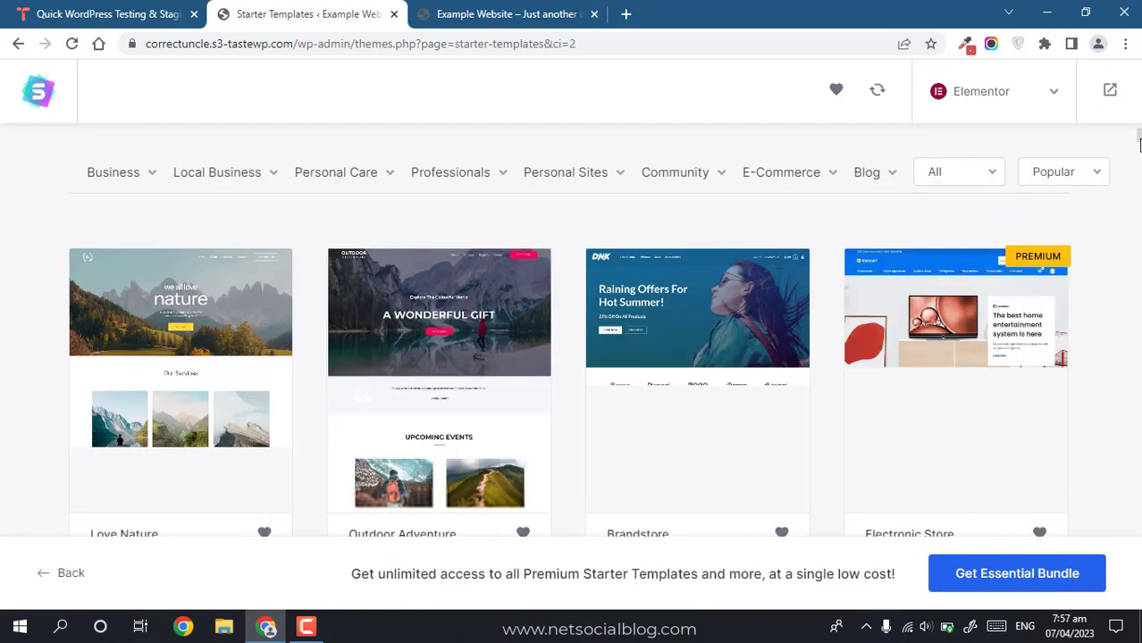
Step: Filter the templates to Blog and scroll to Vlogger, leaving the sort and price filters unchanged
click(891, 172)
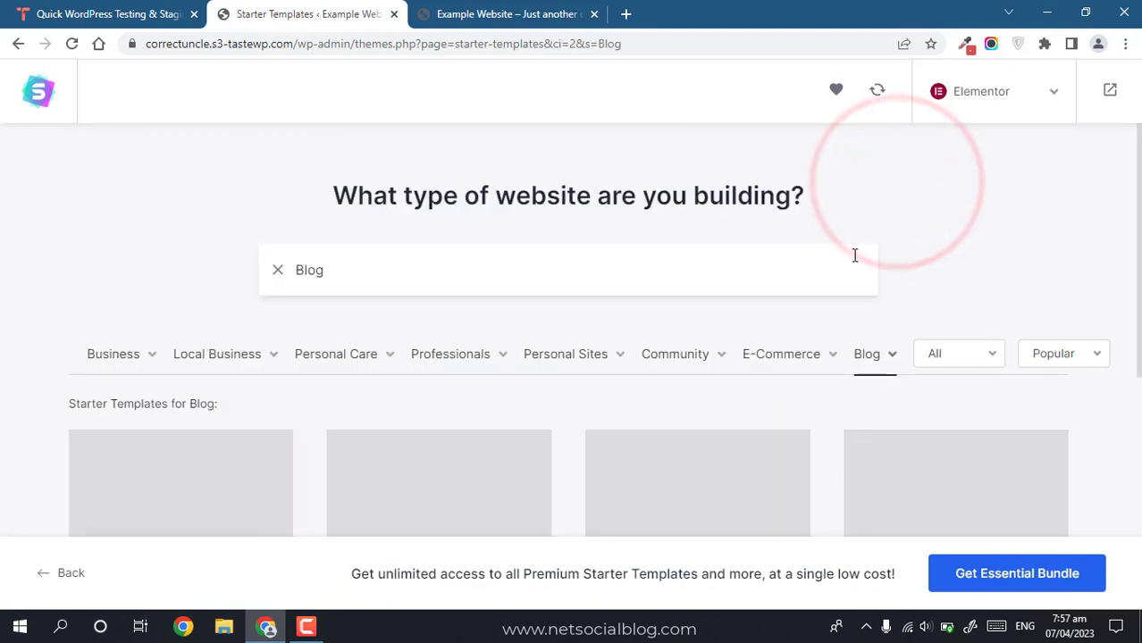
drag(1139, 174, 1139, 305)
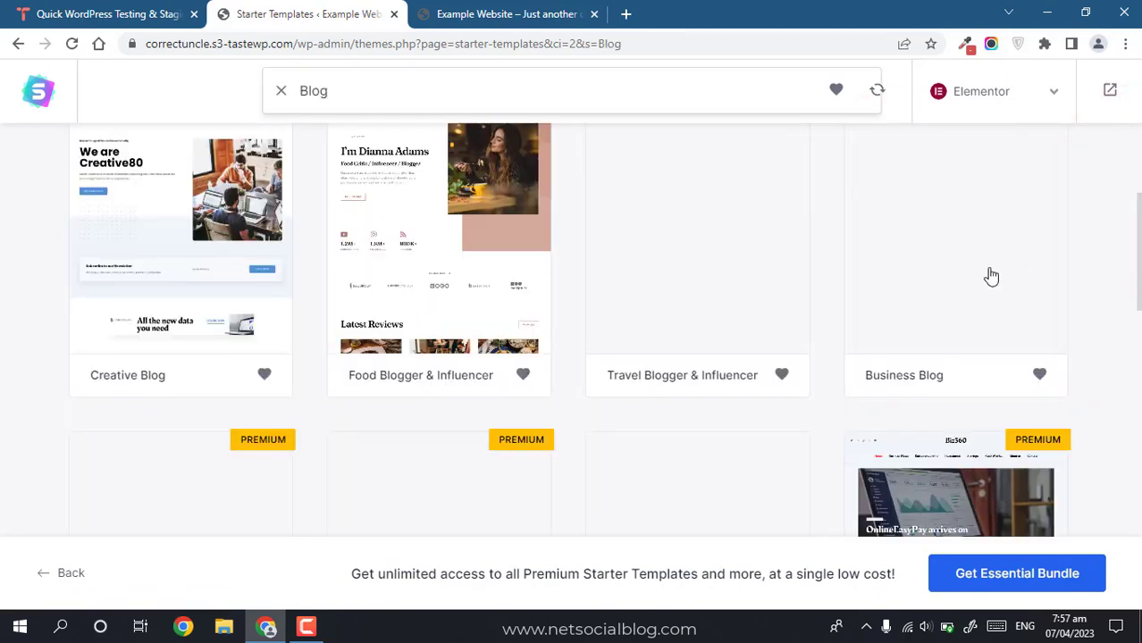
drag(1140, 238, 1140, 186)
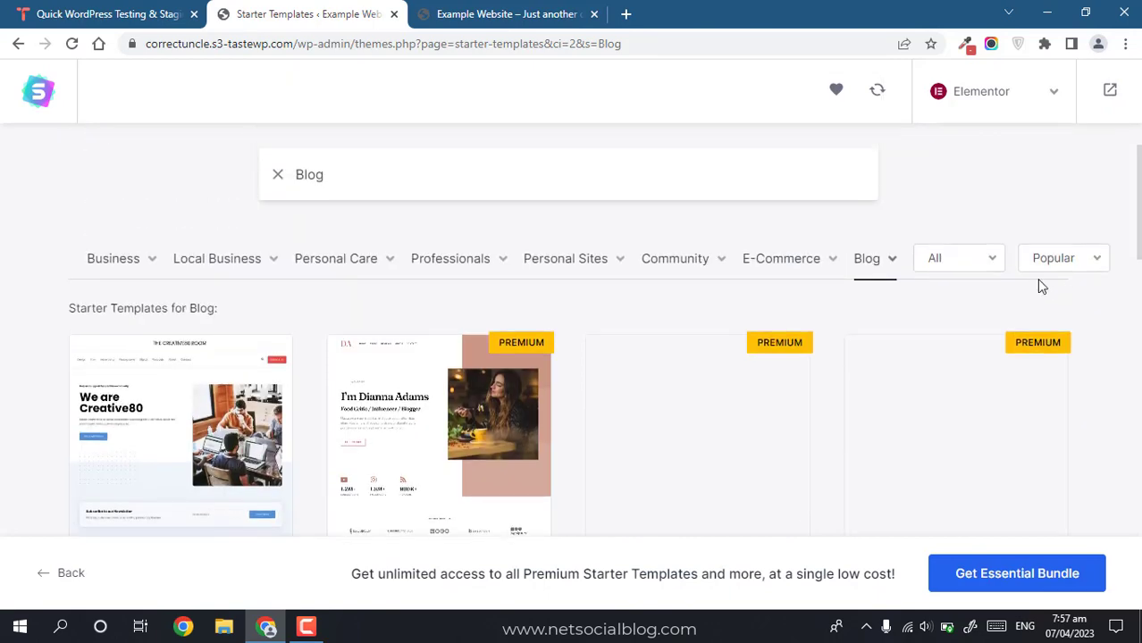
click(1074, 257)
click(1063, 198)
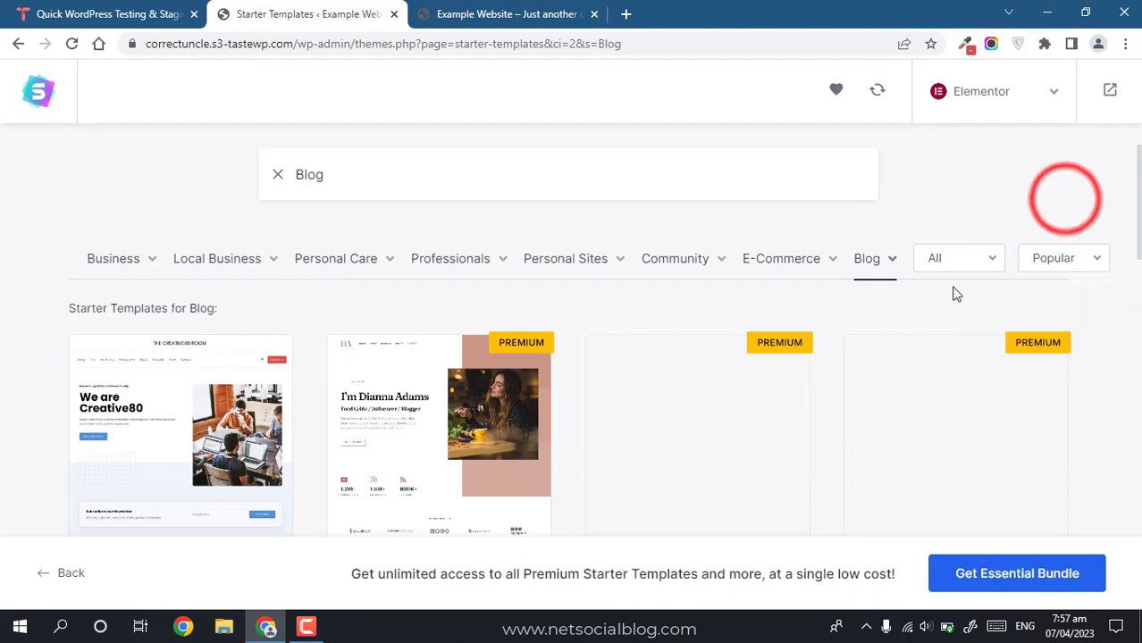
click(956, 256)
click(948, 217)
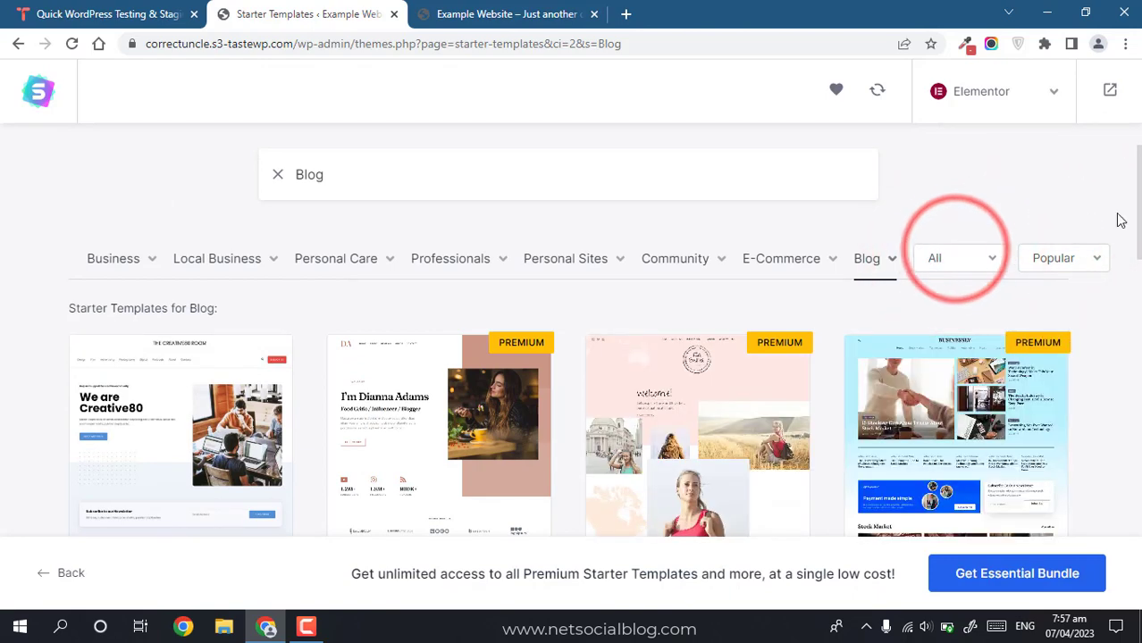
drag(1136, 184, 1136, 315)
scroll(1063, 247, down, 1)
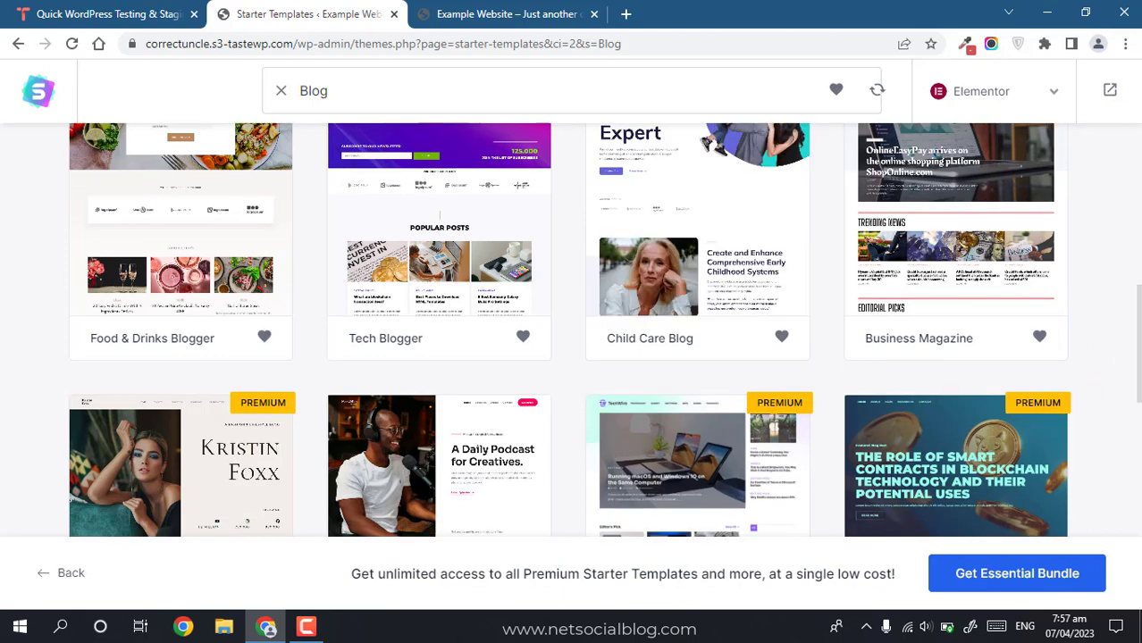
click(1140, 321)
drag(1140, 320, 1138, 464)
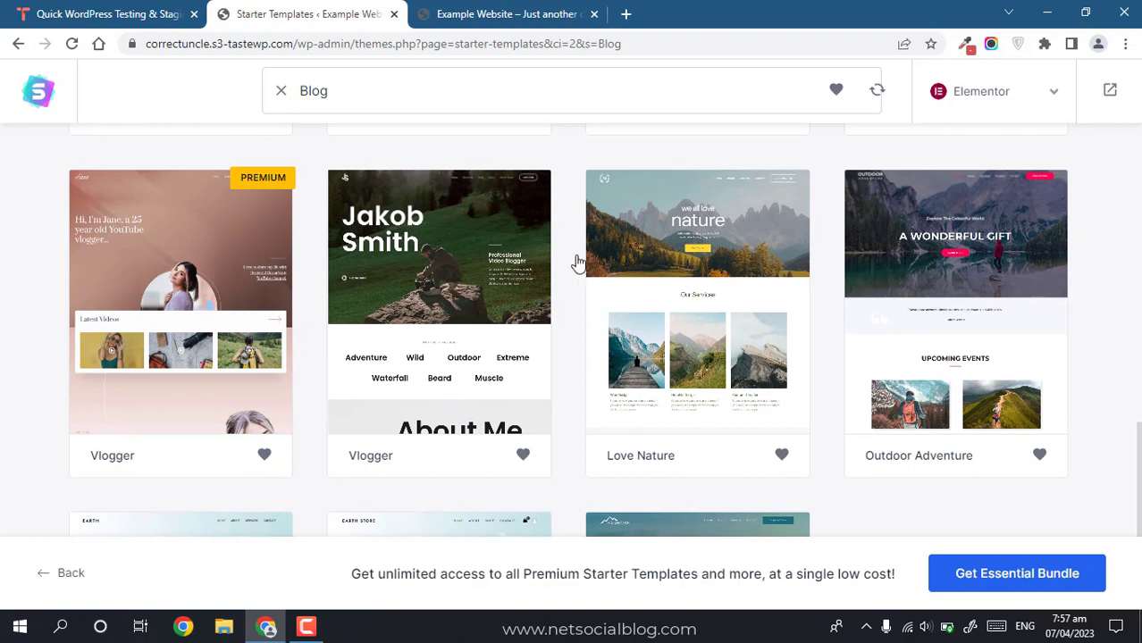
Step: Pick Vlogger, skip the logo, keep default colours and fonts, and submit to build
click(414, 286)
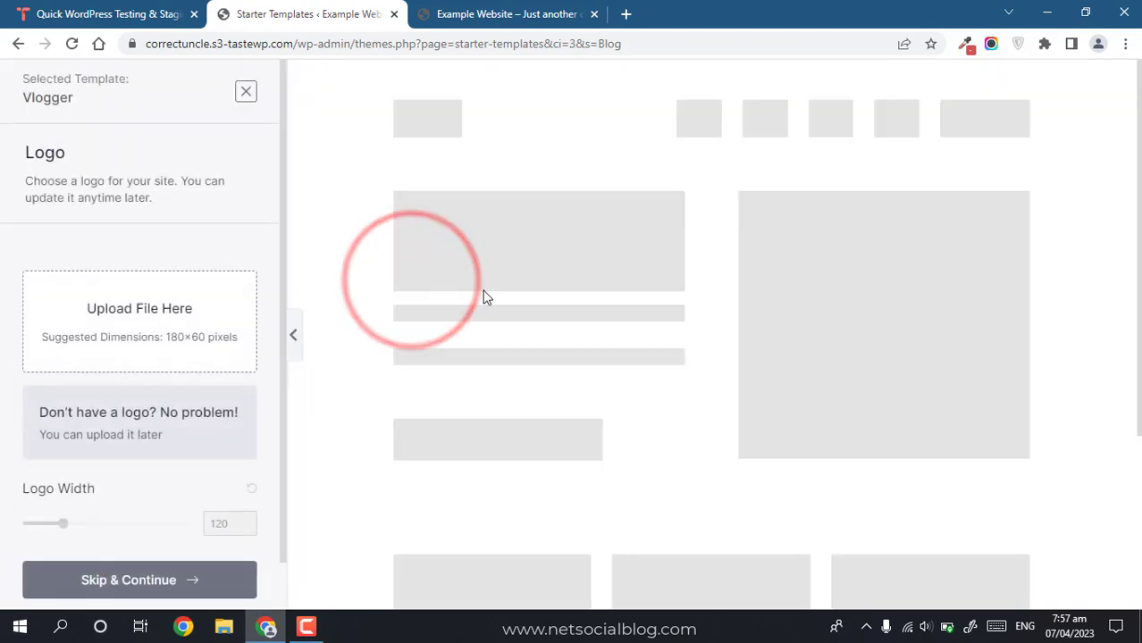
drag(286, 385, 283, 435)
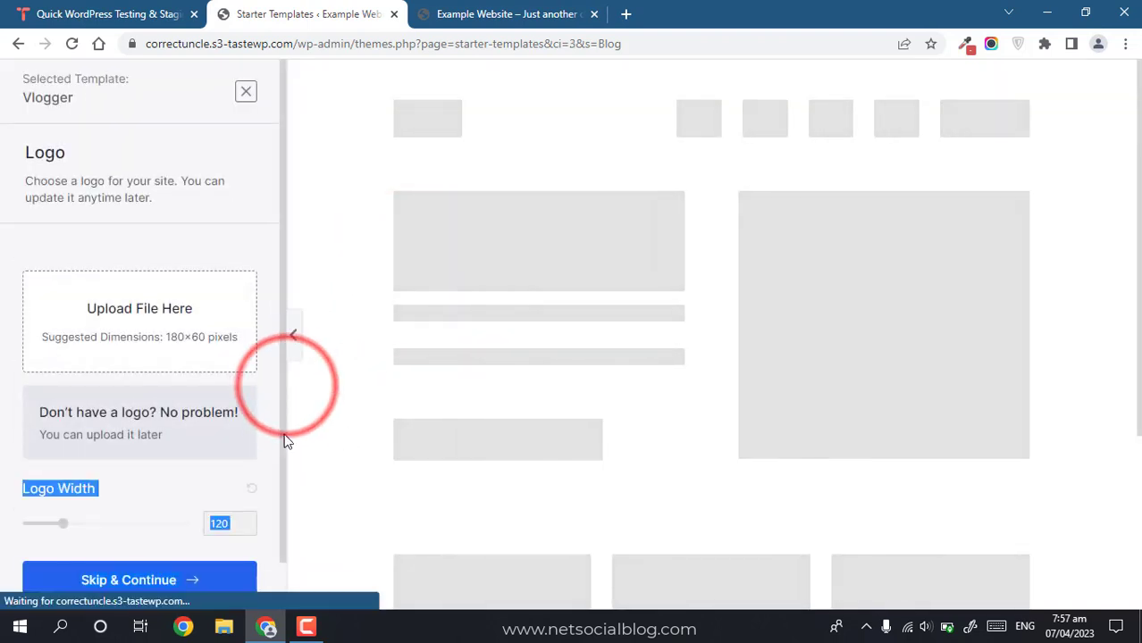
click(157, 585)
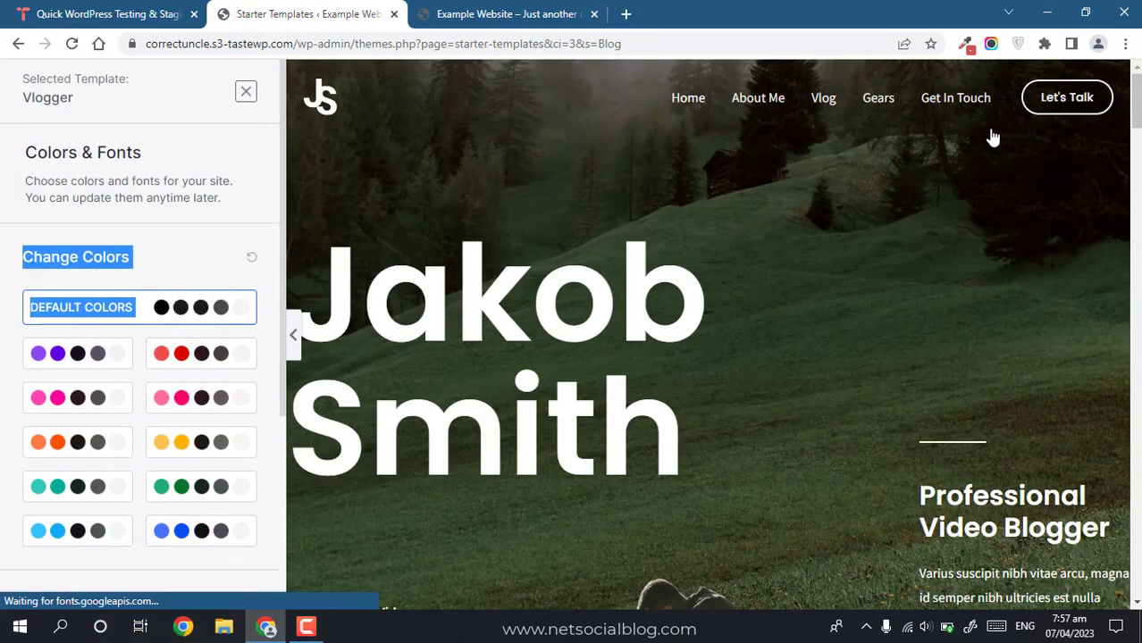
drag(280, 248, 284, 474)
click(57, 492)
click(60, 522)
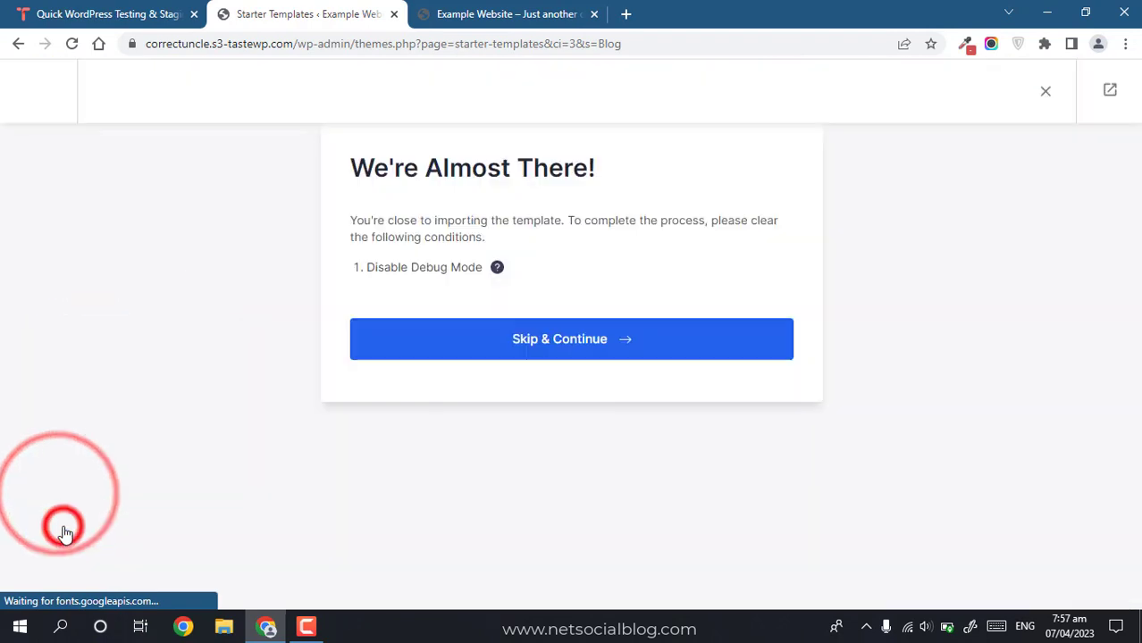
click(566, 411)
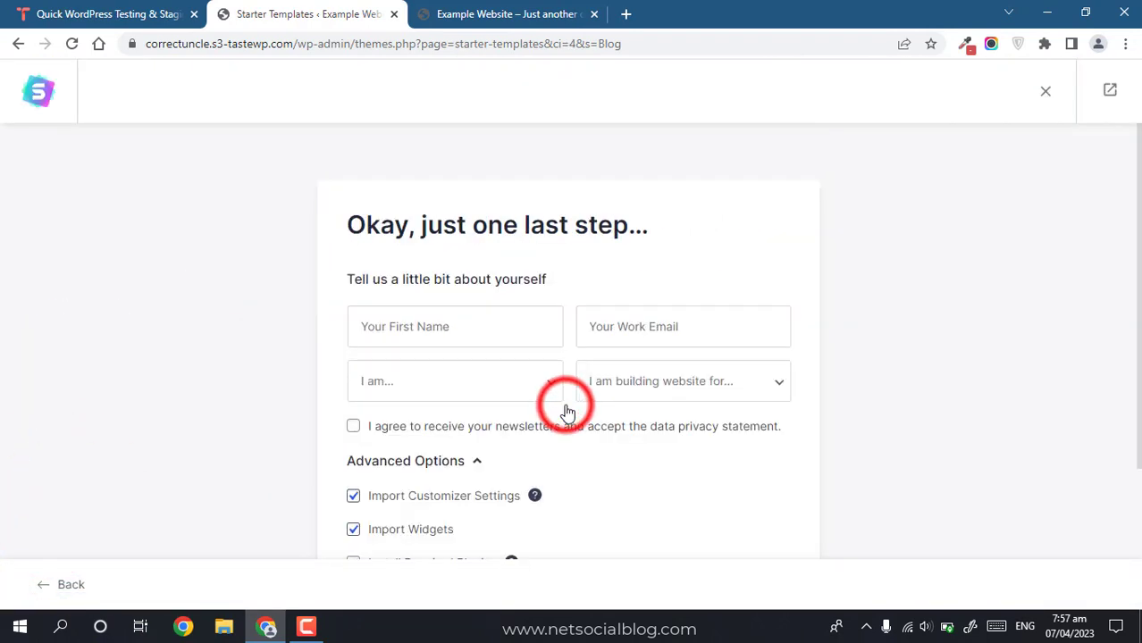
scroll(674, 541, down, 2)
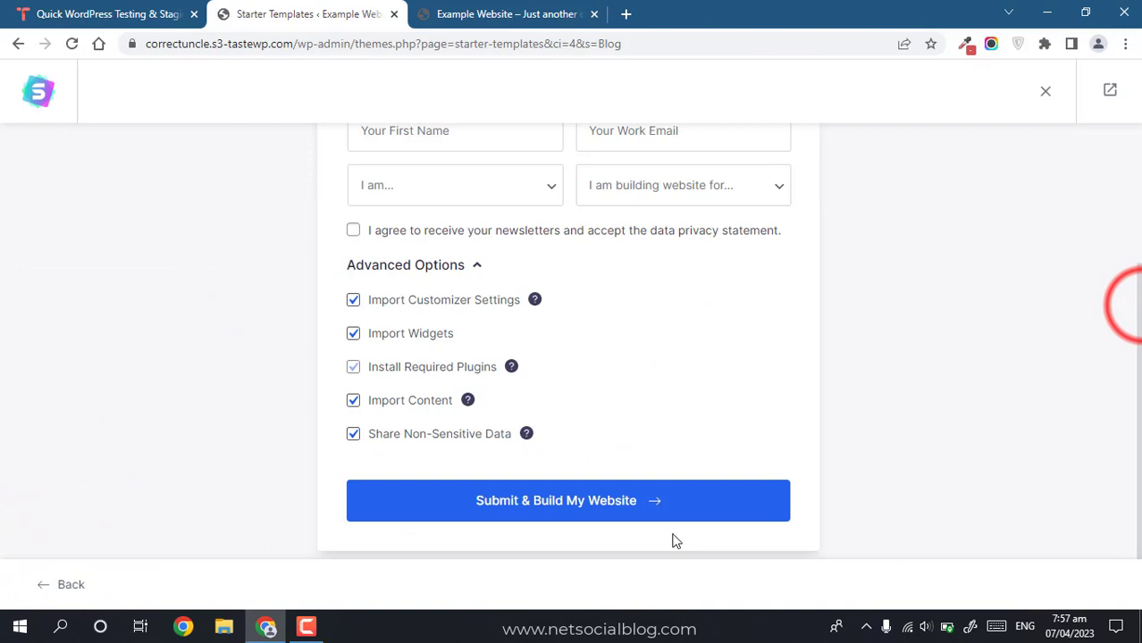
click(637, 496)
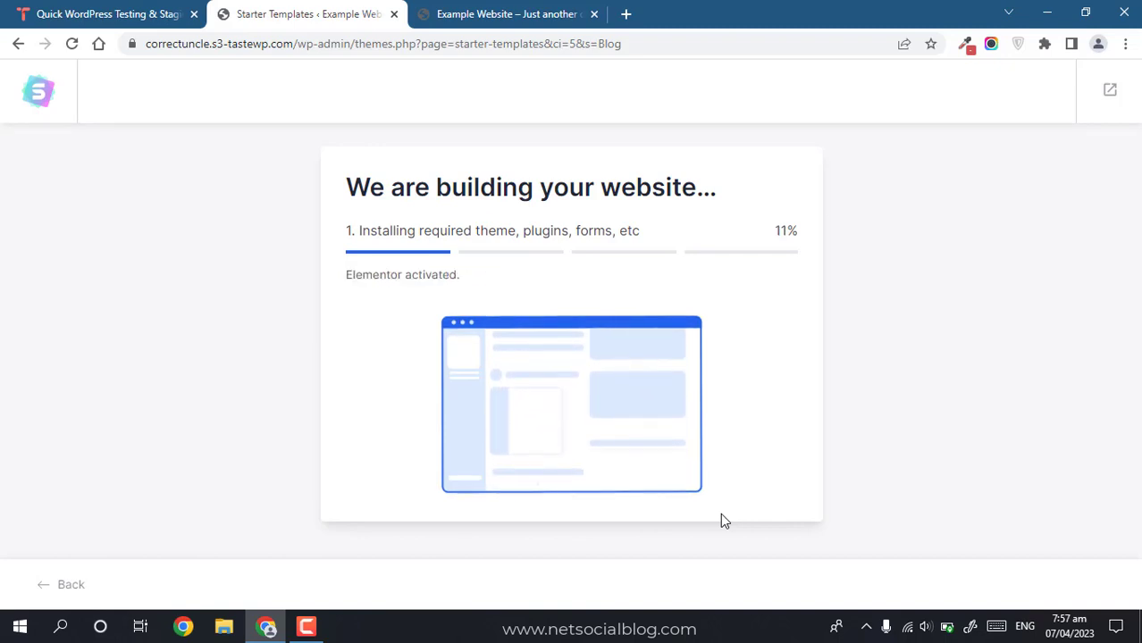
Step: Close the TasteWP tab and view the Example Website front page once the Vlogger import finishes
click(502, 14)
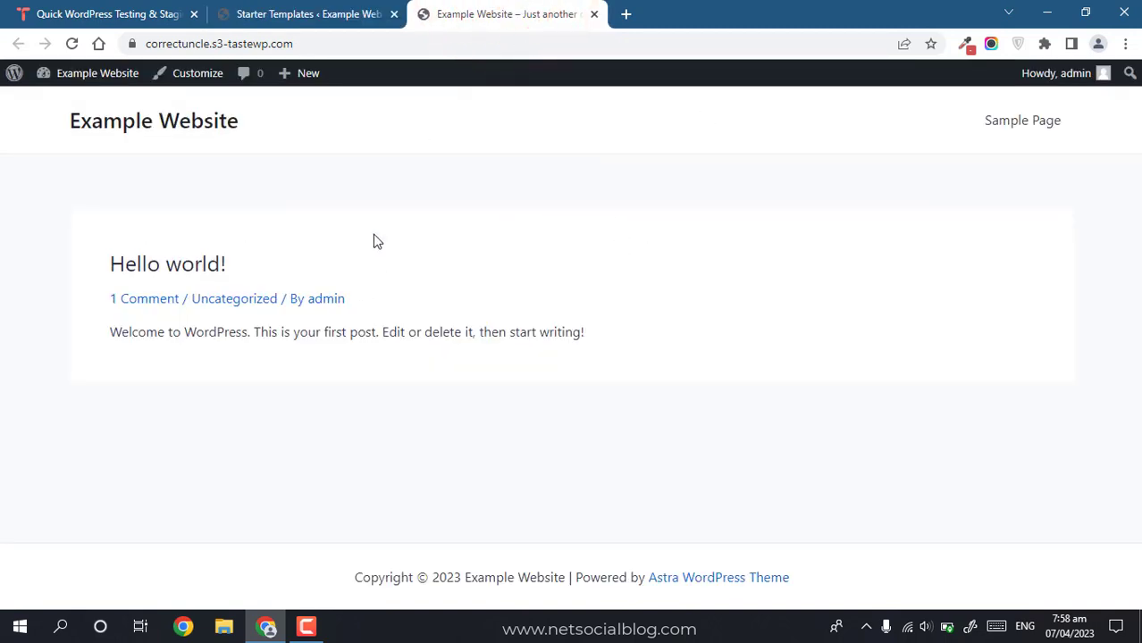
click(357, 13)
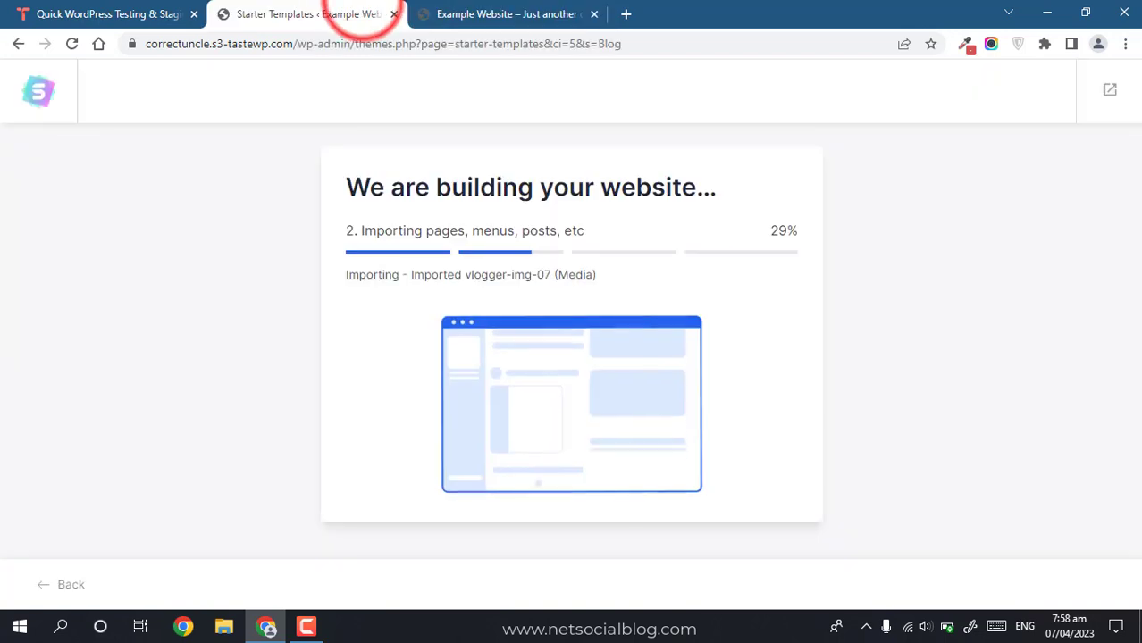
click(85, 13)
click(194, 14)
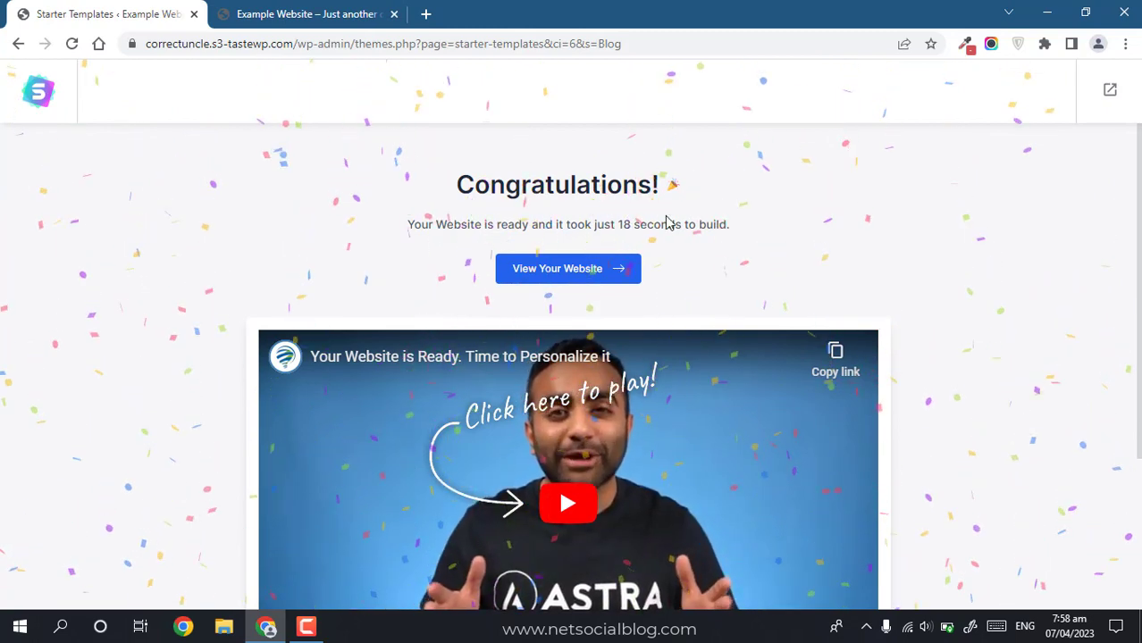
click(319, 16)
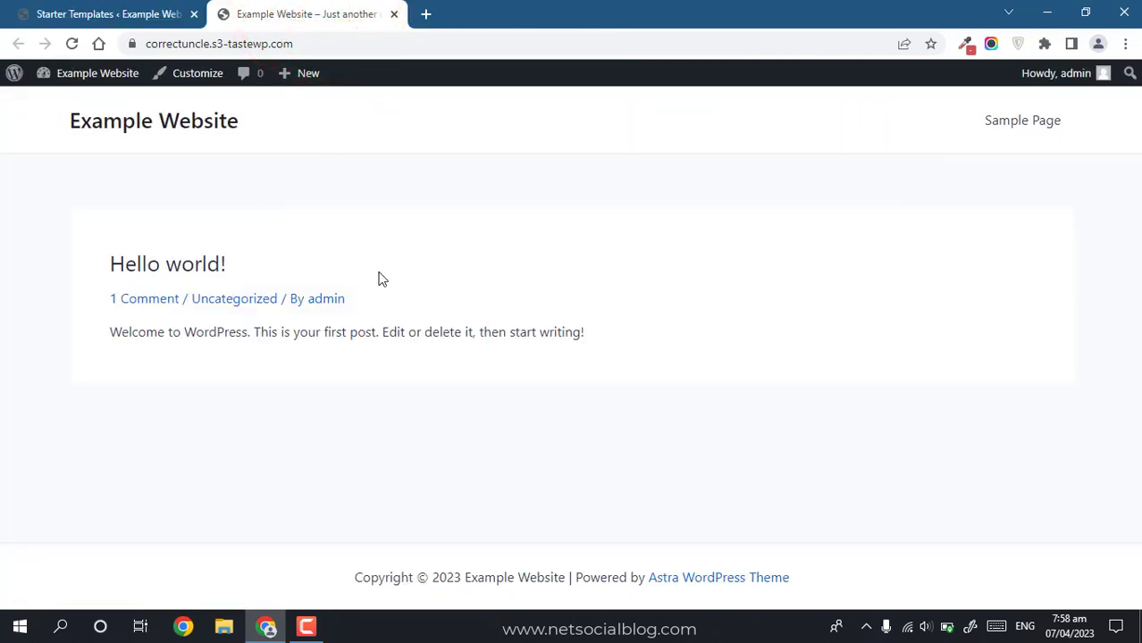
Step: Reload the front page to see the Vlogger design, then close the Starter Templates tab
click(71, 44)
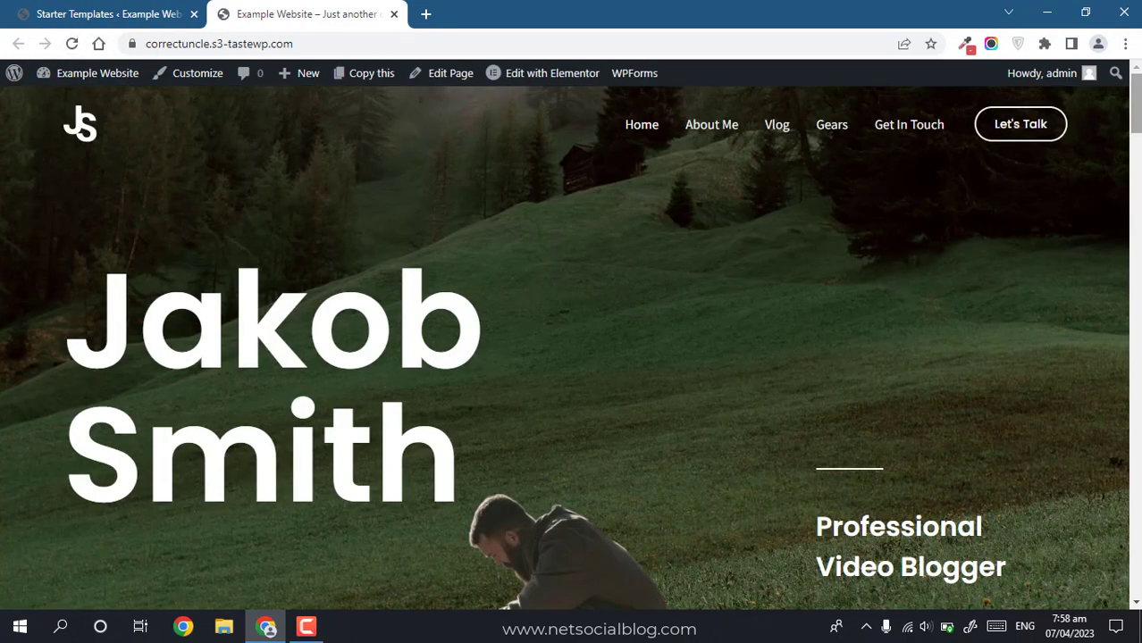
drag(1137, 116, 1034, 438)
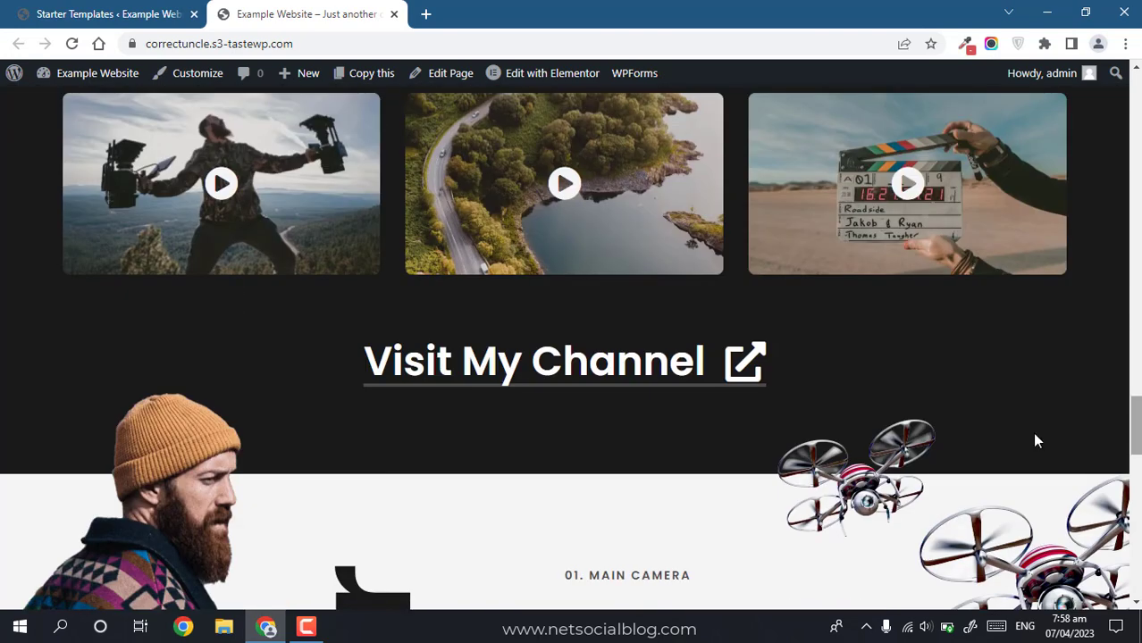
click(123, 11)
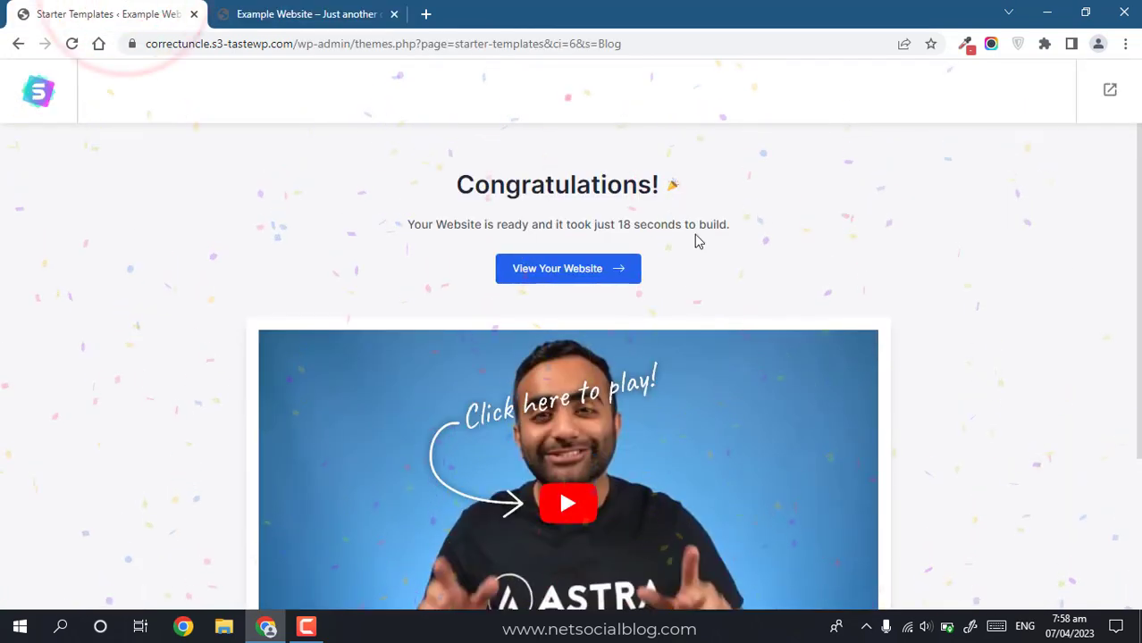
drag(1139, 310, 1139, 448)
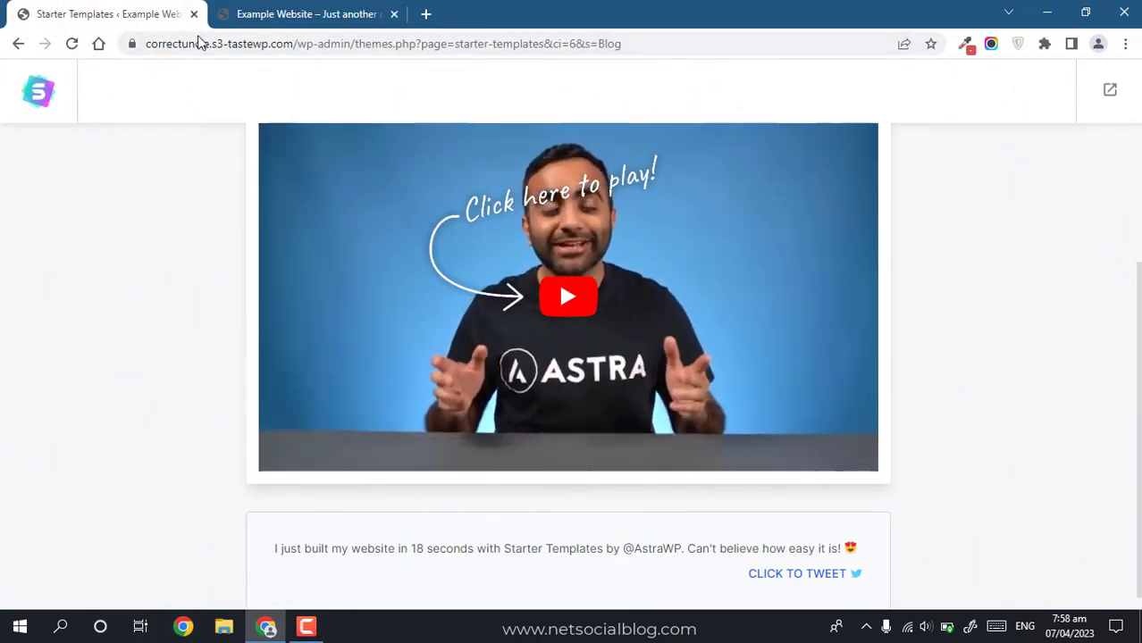
click(195, 16)
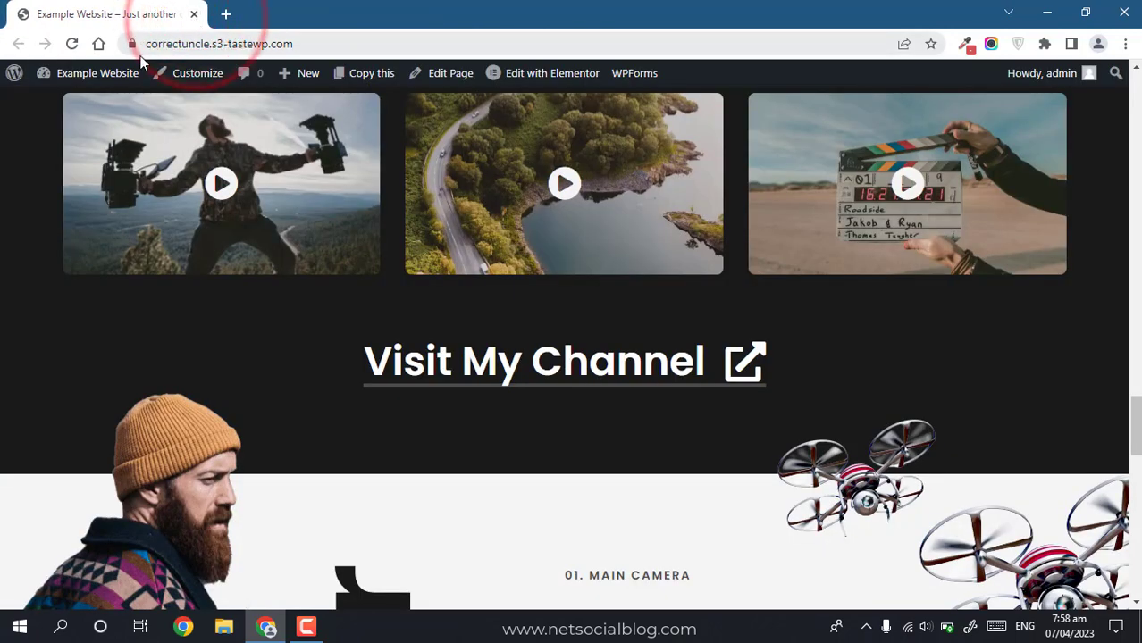
Step: Open the dashboard in a new tab from the admin bar's Example Website link
right_click(101, 68)
click(146, 83)
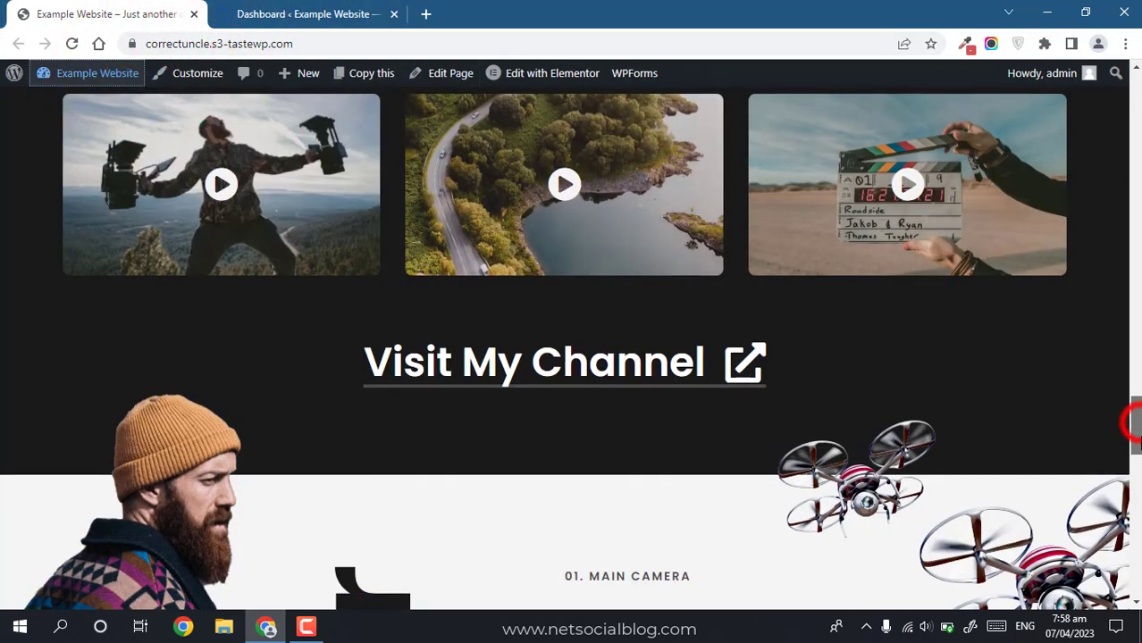
scroll(1137, 431, down, 15)
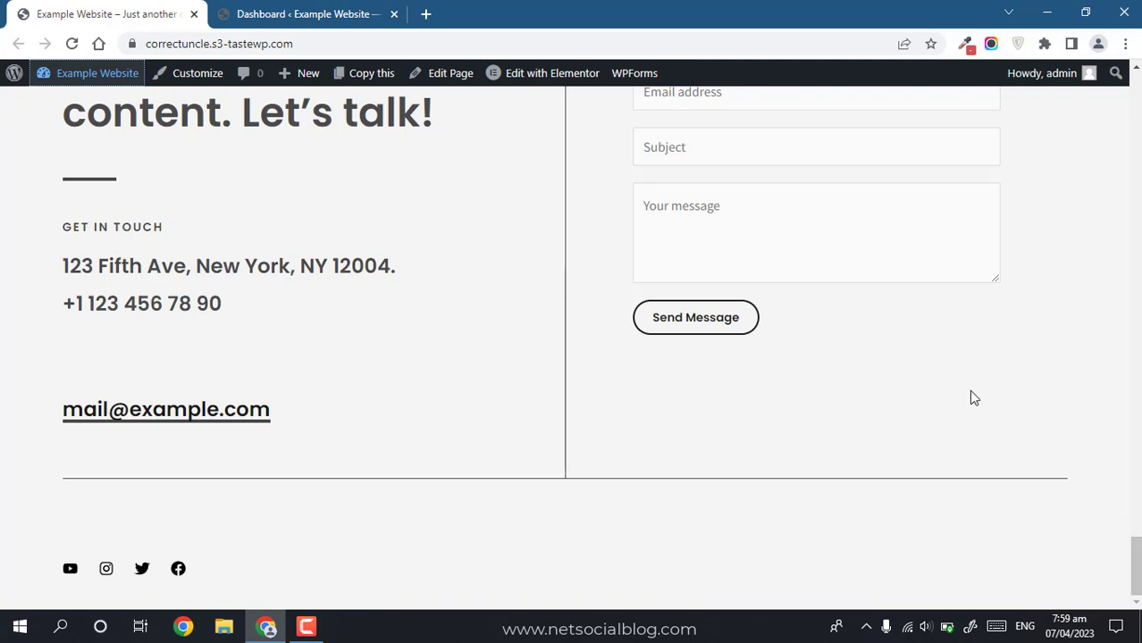
click(1135, 543)
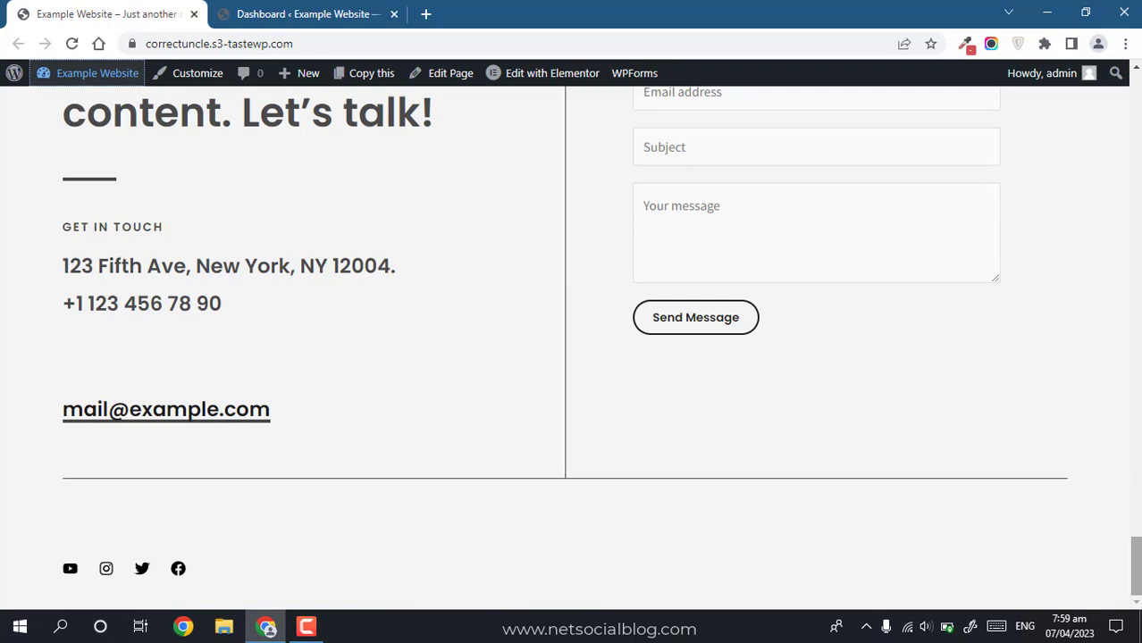
Step: Go to the admin Dashboard tab and close the Starter Templates rating notice with its X
click(317, 12)
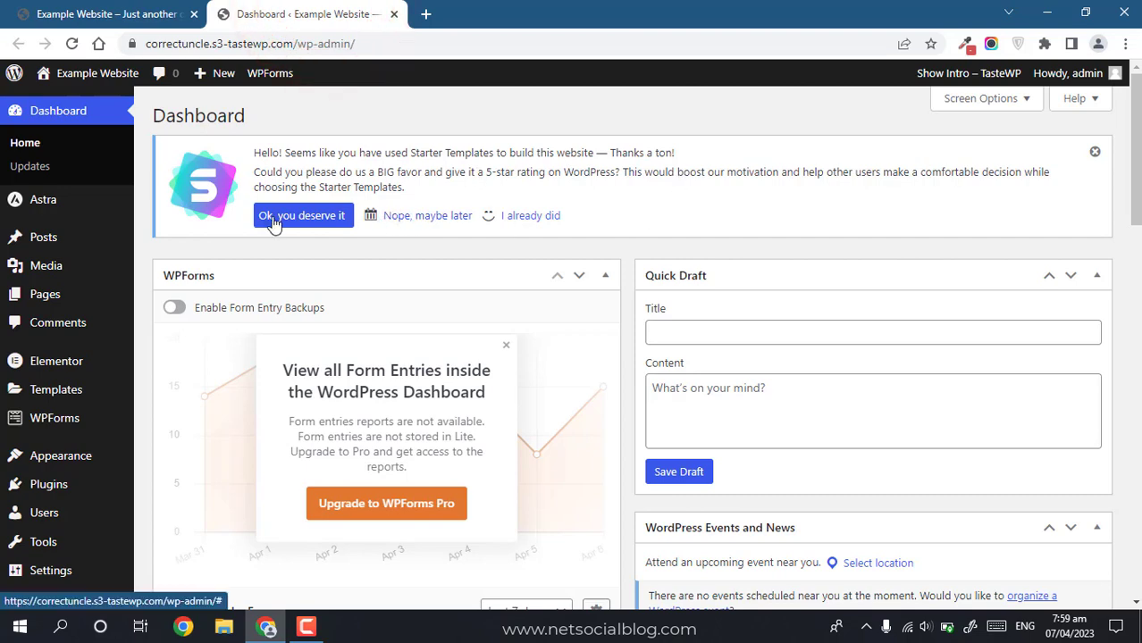
click(1094, 152)
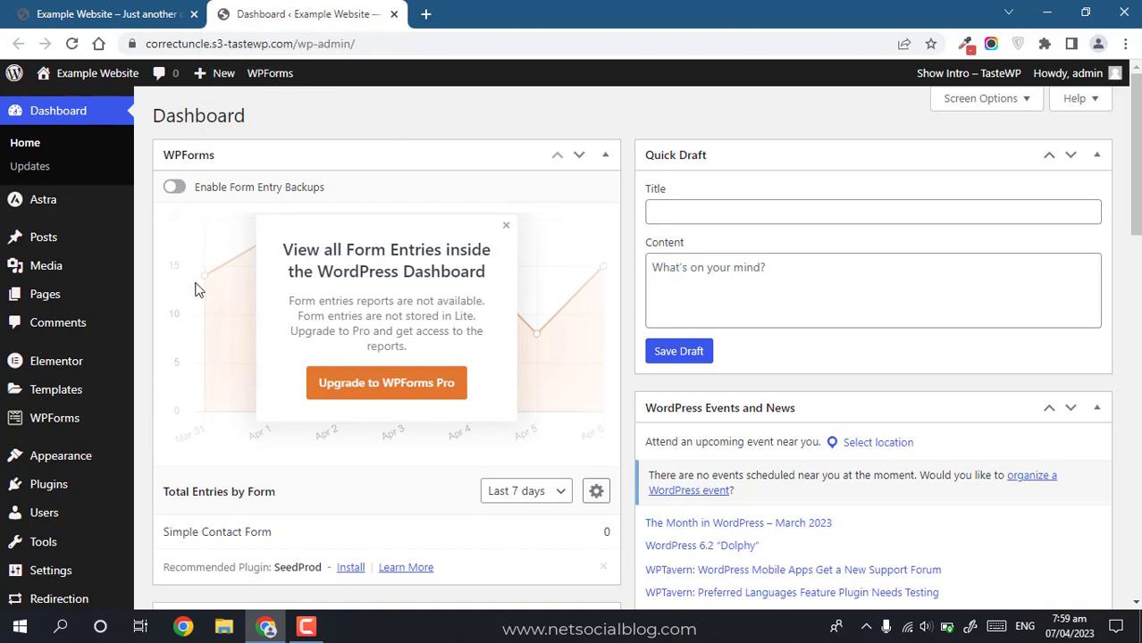
Step: Go to Add New Plugins, dismiss the 'Try it first' notice, and search for 'new'
mouse_move(56, 485)
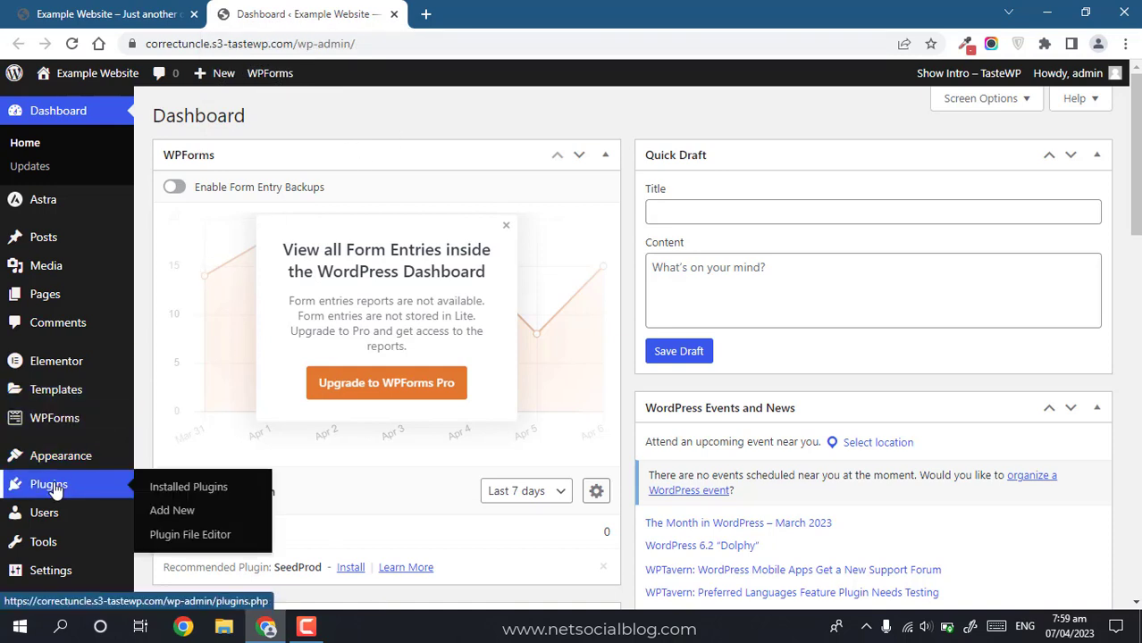
click(165, 512)
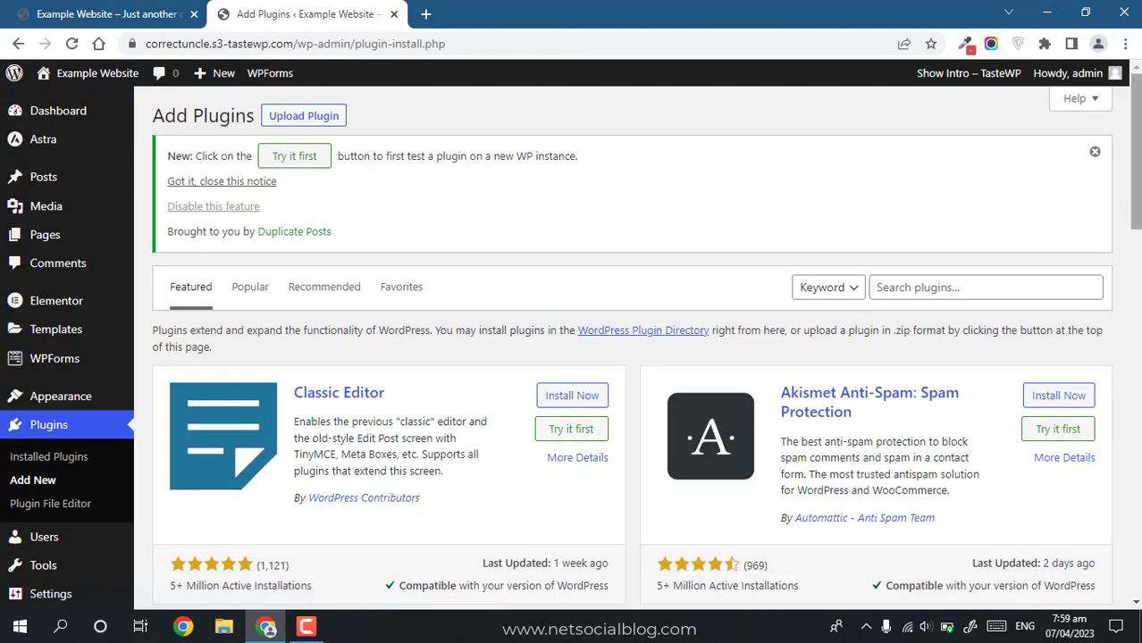
click(1094, 152)
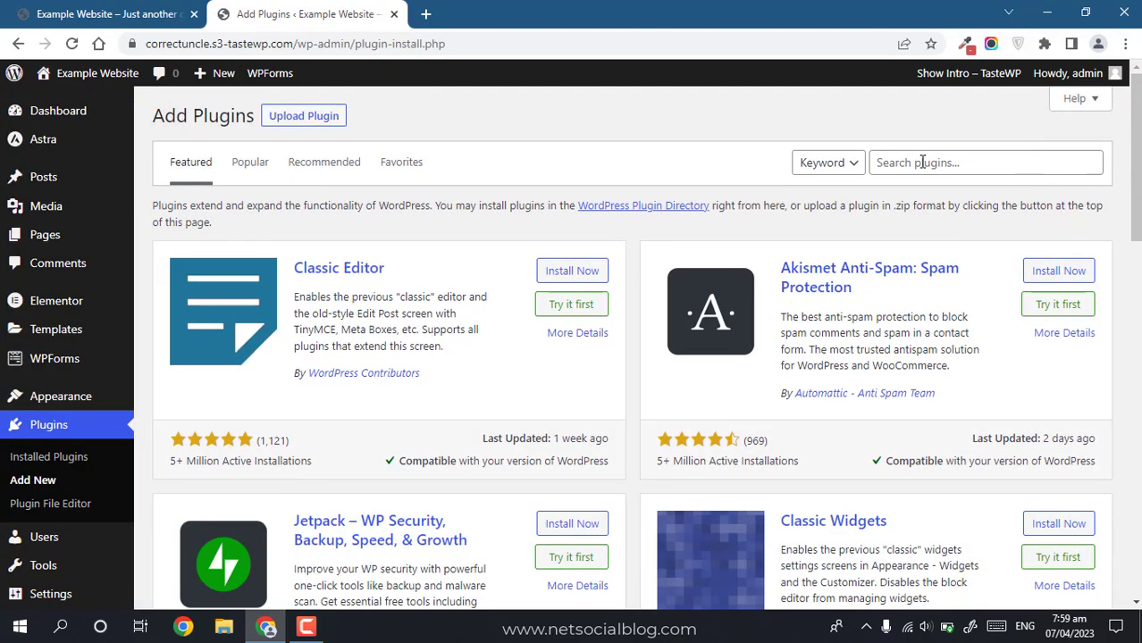
click(922, 163)
text(newsletter)
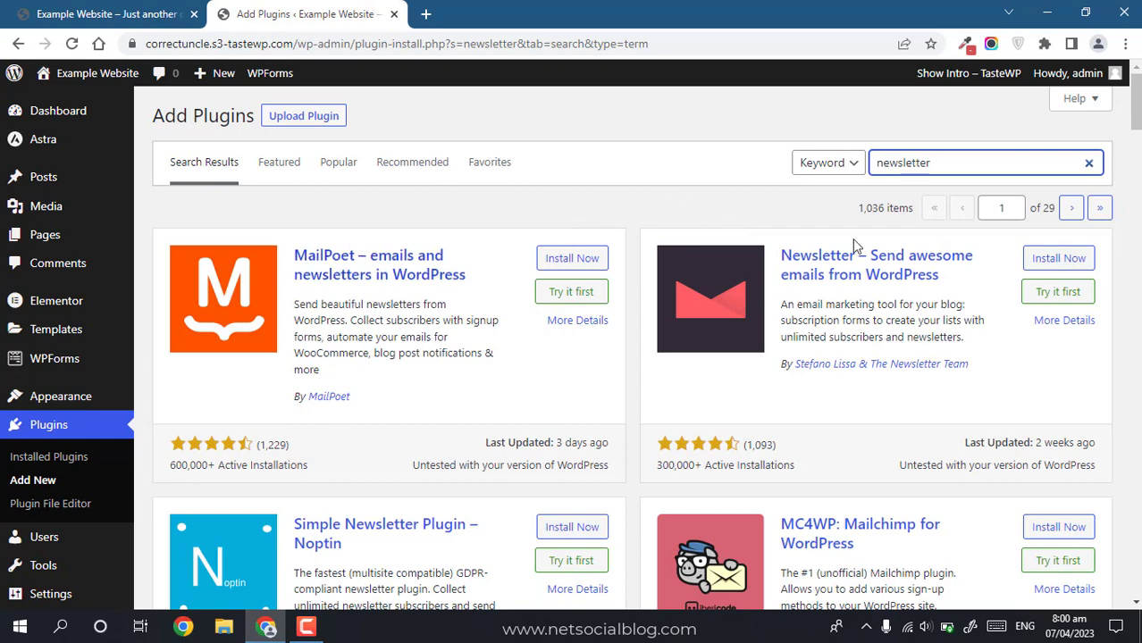
Step: Install and activate the Newsletter plugin from the search results
click(1136, 132)
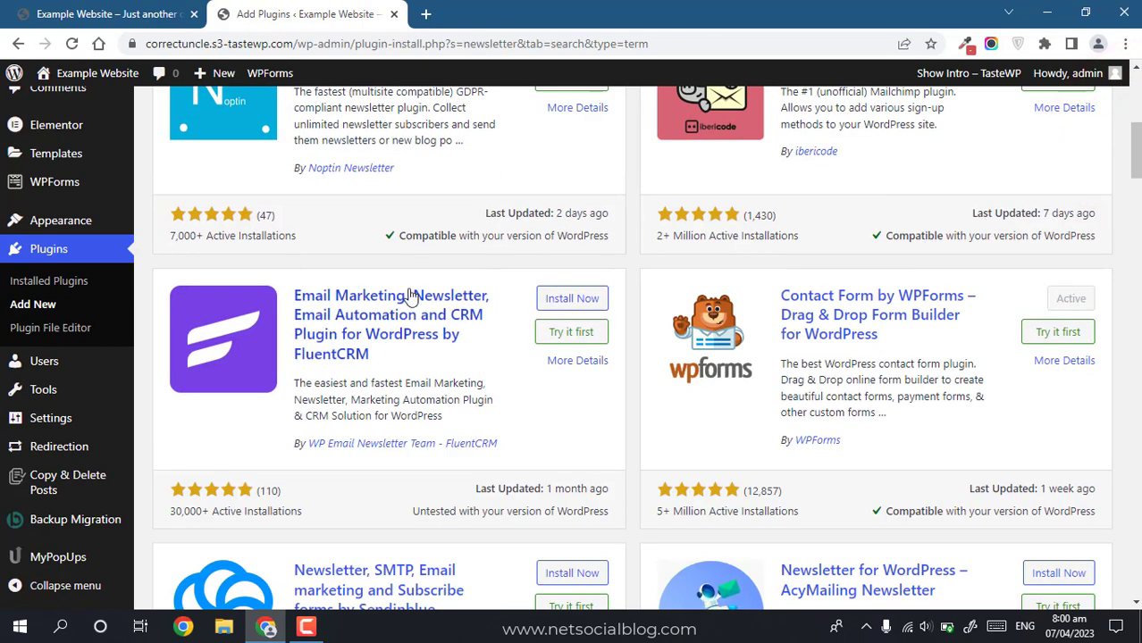
drag(1134, 147, 1134, 89)
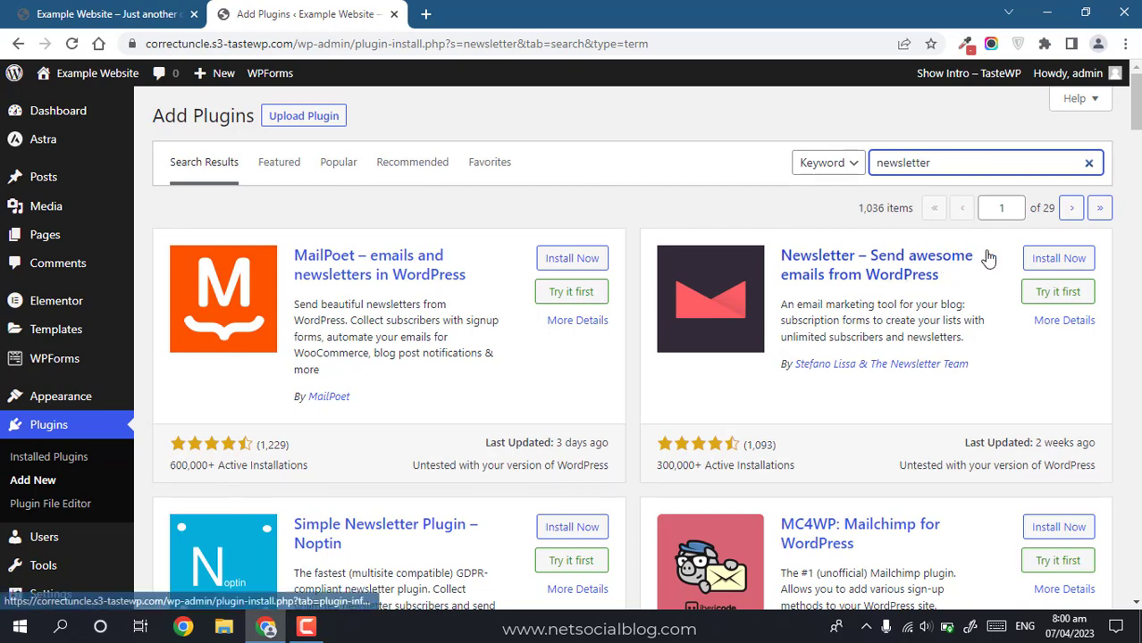
click(1057, 259)
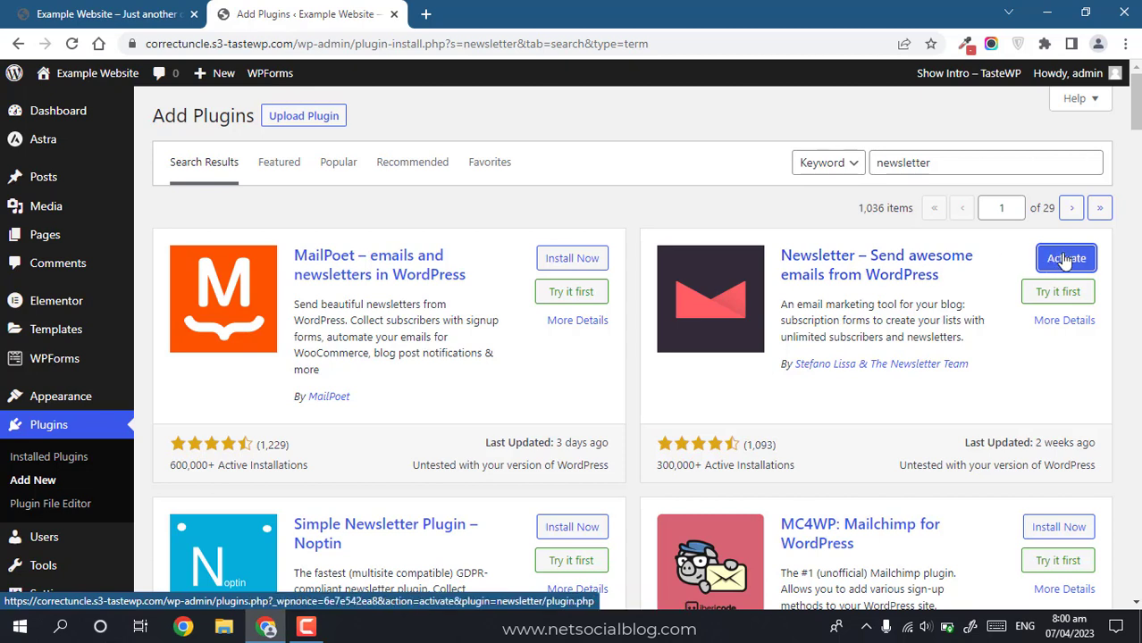
click(1063, 259)
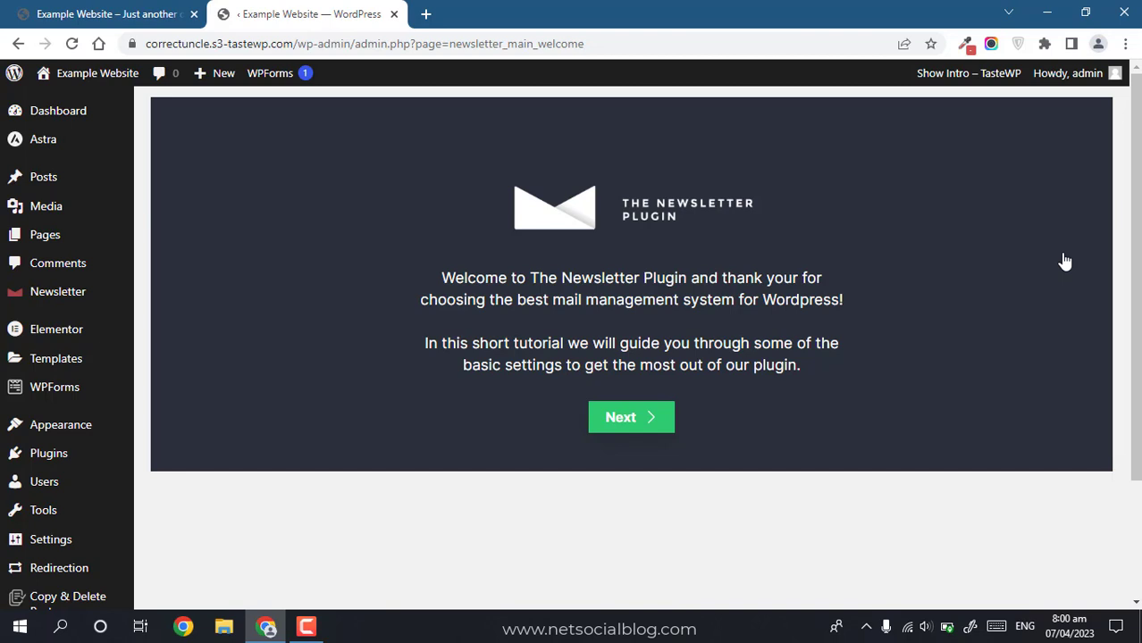
Step: Start the Newsletter setup wizard and replace the sender name with the owner's full name
click(619, 429)
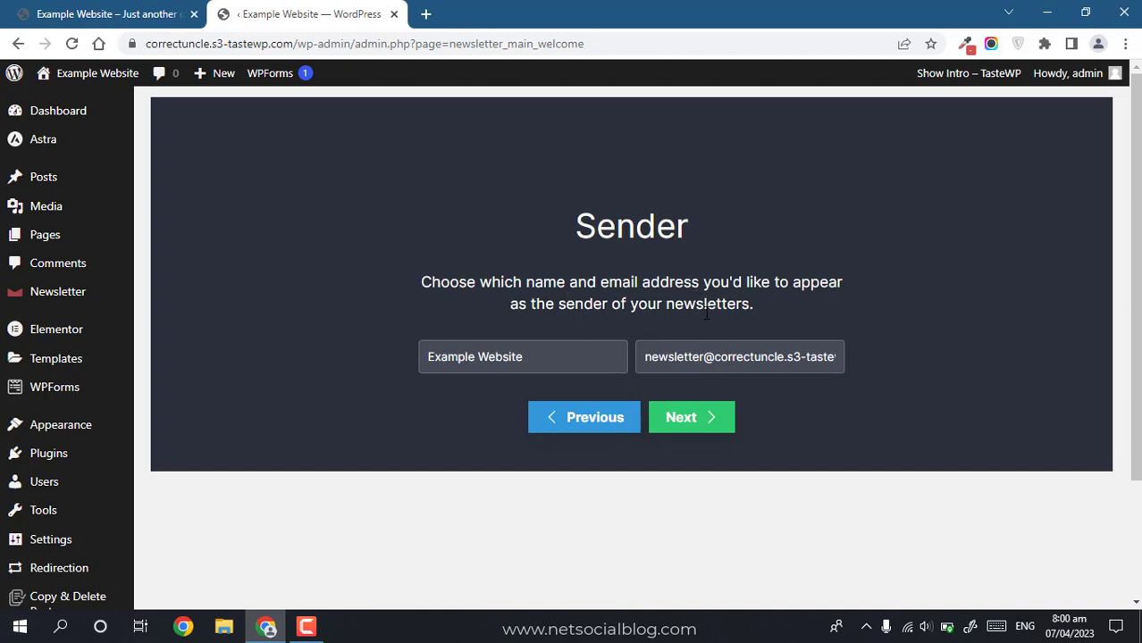
click(532, 357)
key(ctrl+a)
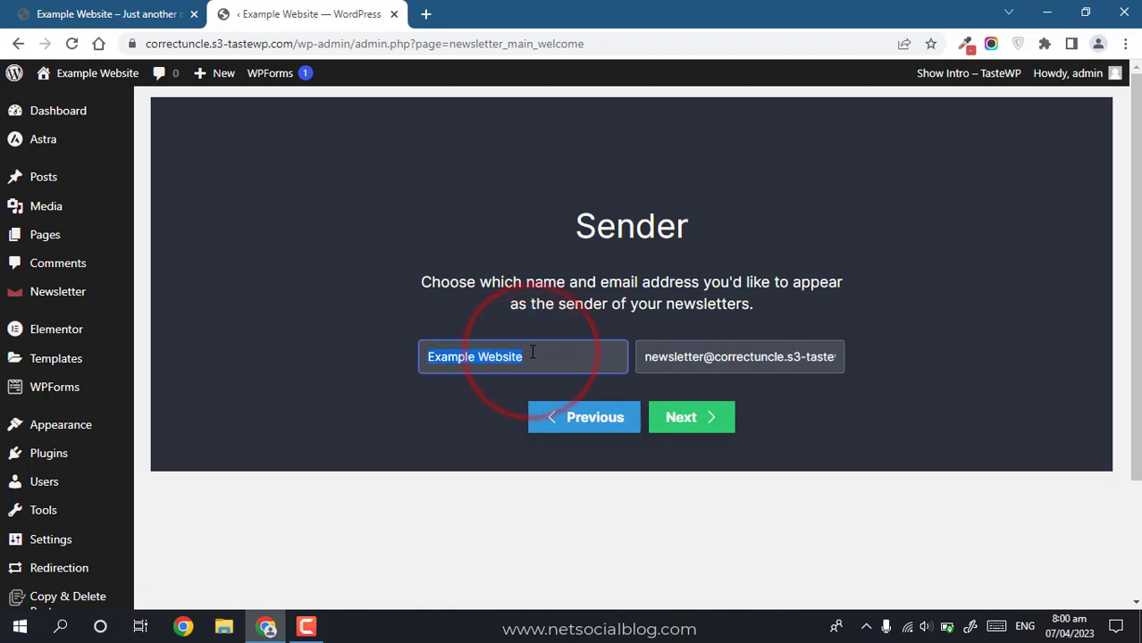
key(ctrl+s)
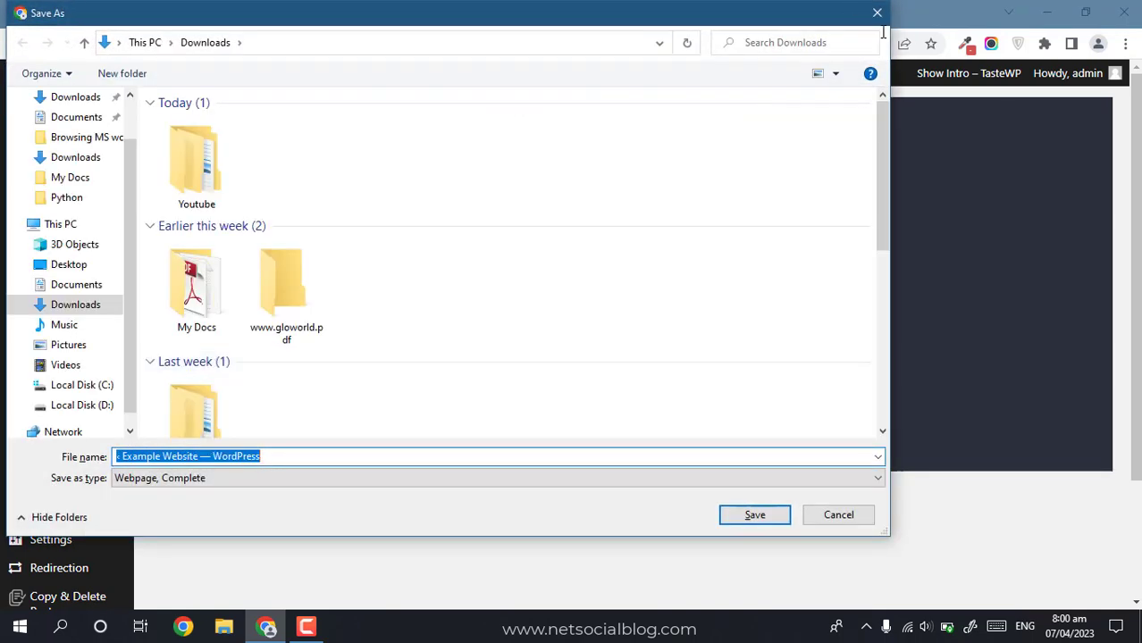
click(877, 12)
click(532, 361)
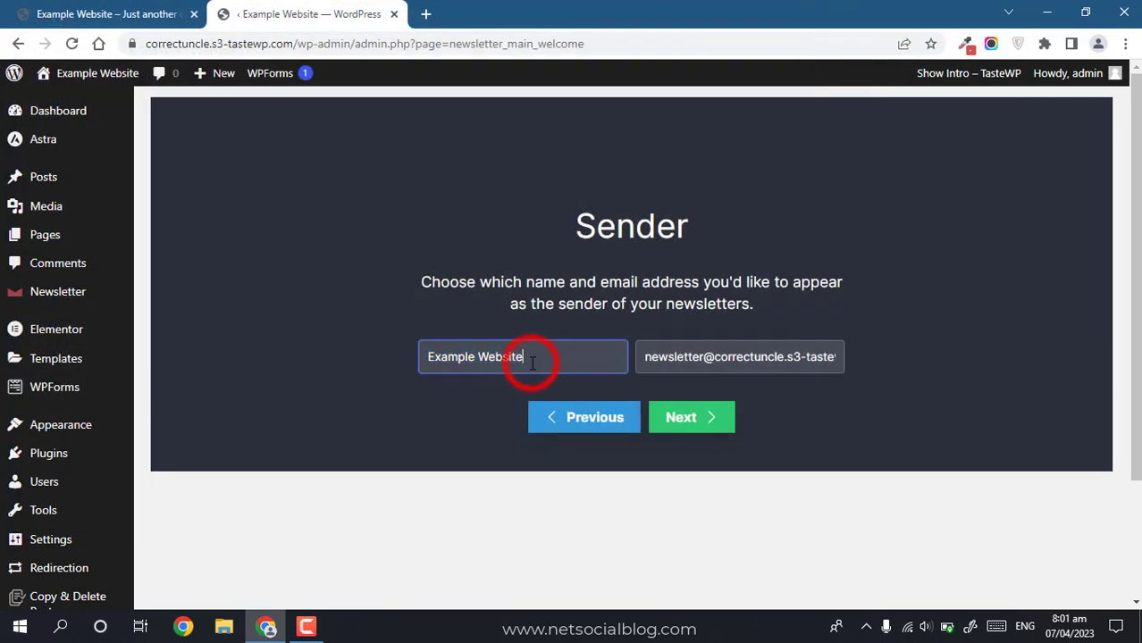
key(ctrl+a)
text(Tunde Sh)
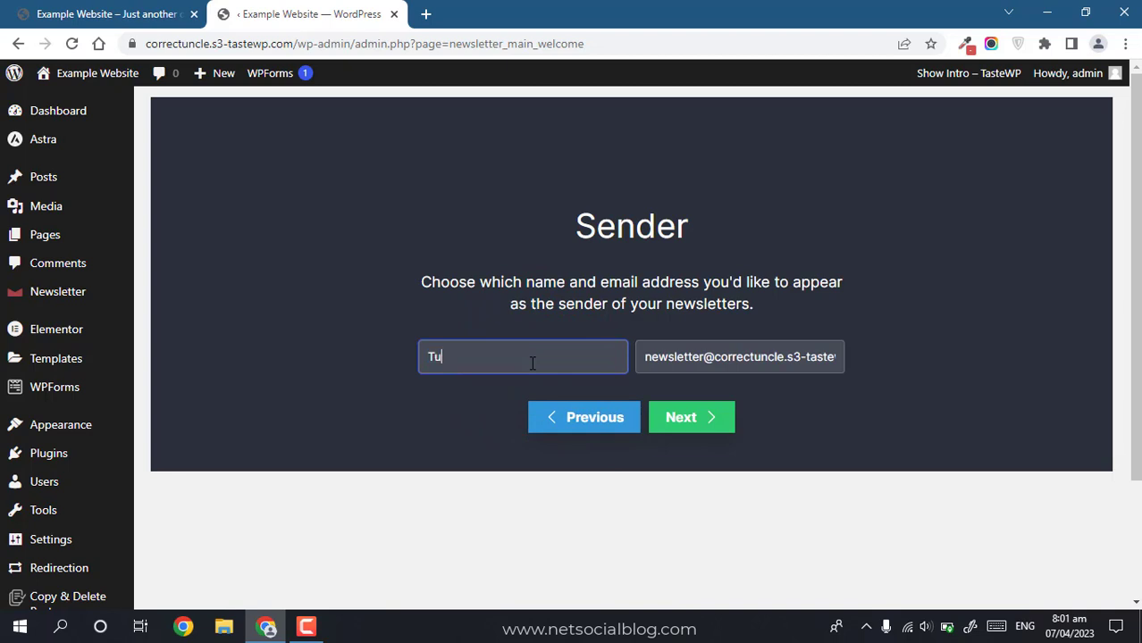
key(BackSpace)
text(anusi (Tuham))
Step: Enter the sender e-mail address and continue to the next wizard step
key(Tab)
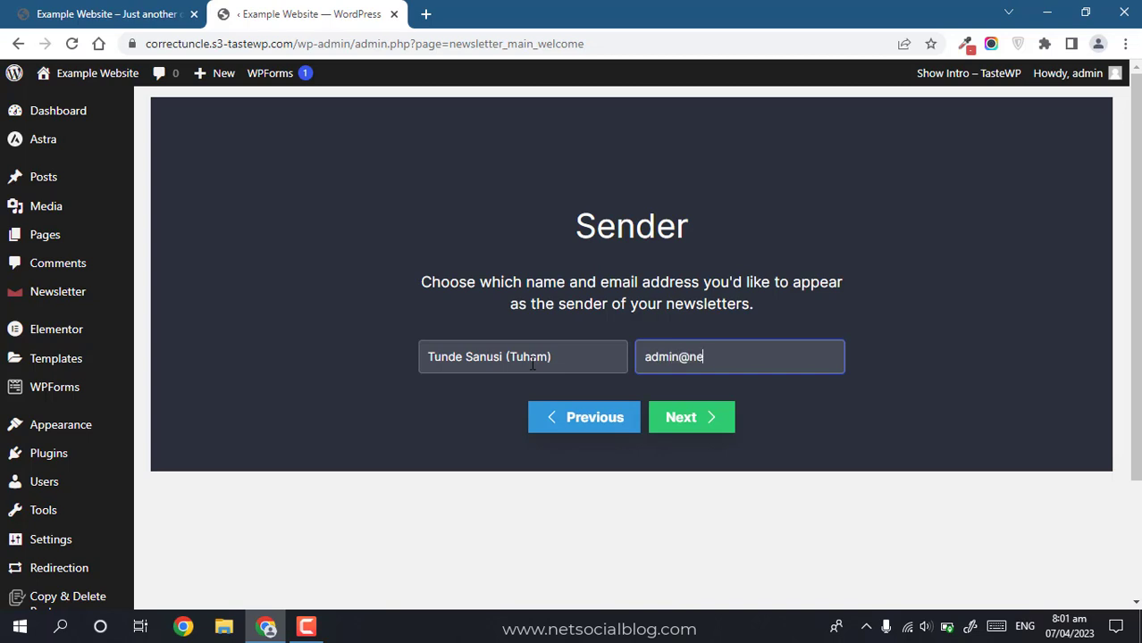
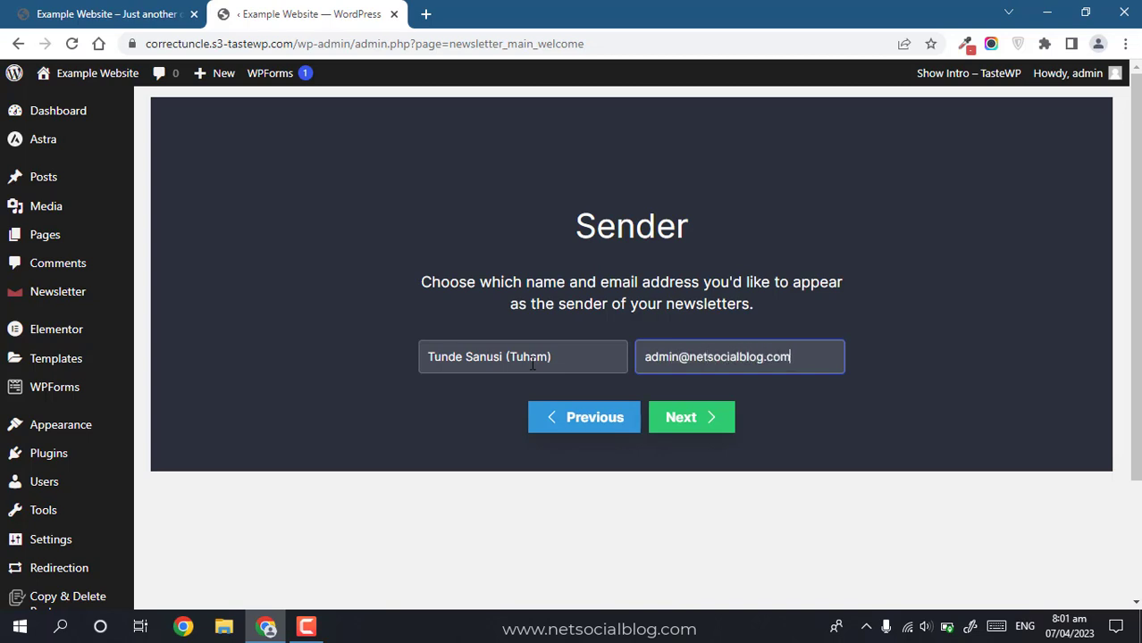
click(726, 416)
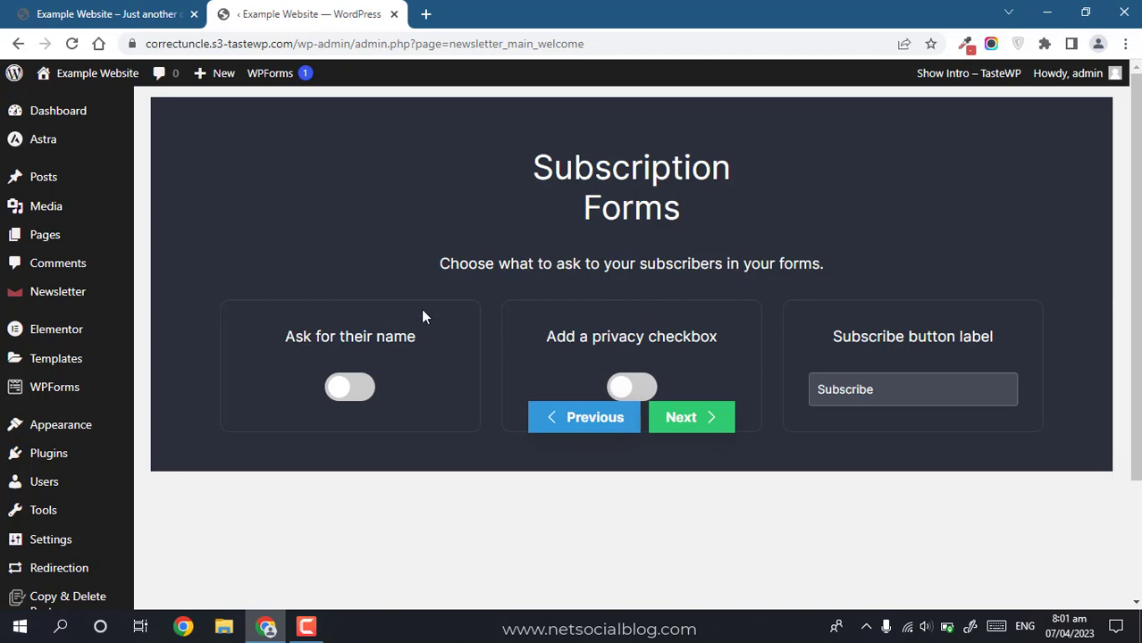
Step: Switch on the 'Ask for their name' and 'Add a privacy checkbox' toggles
click(345, 384)
click(636, 386)
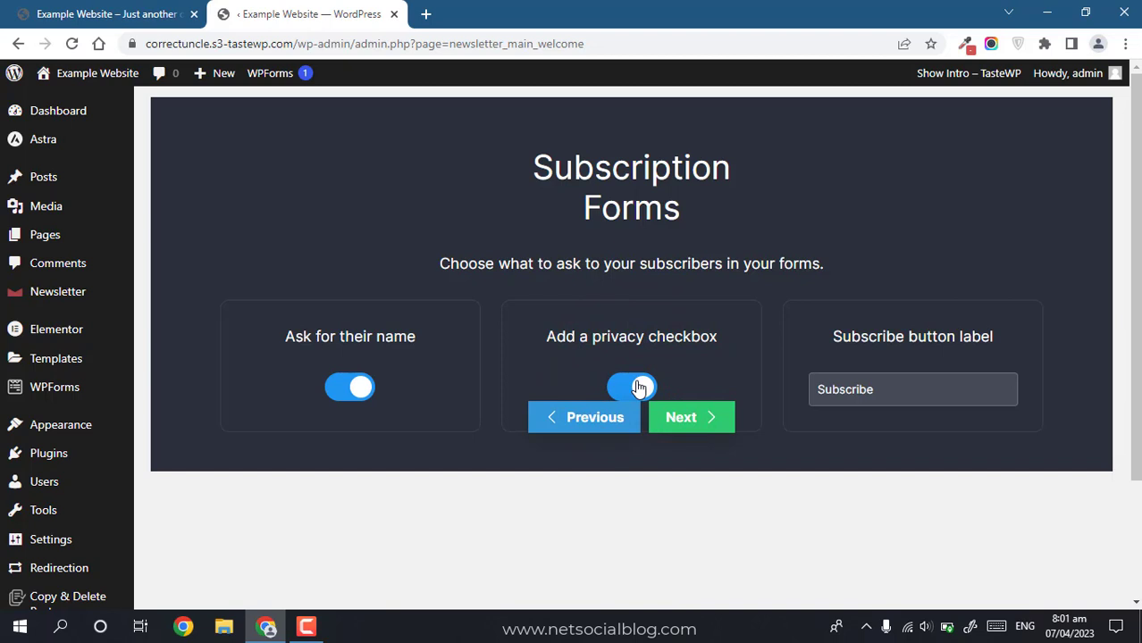
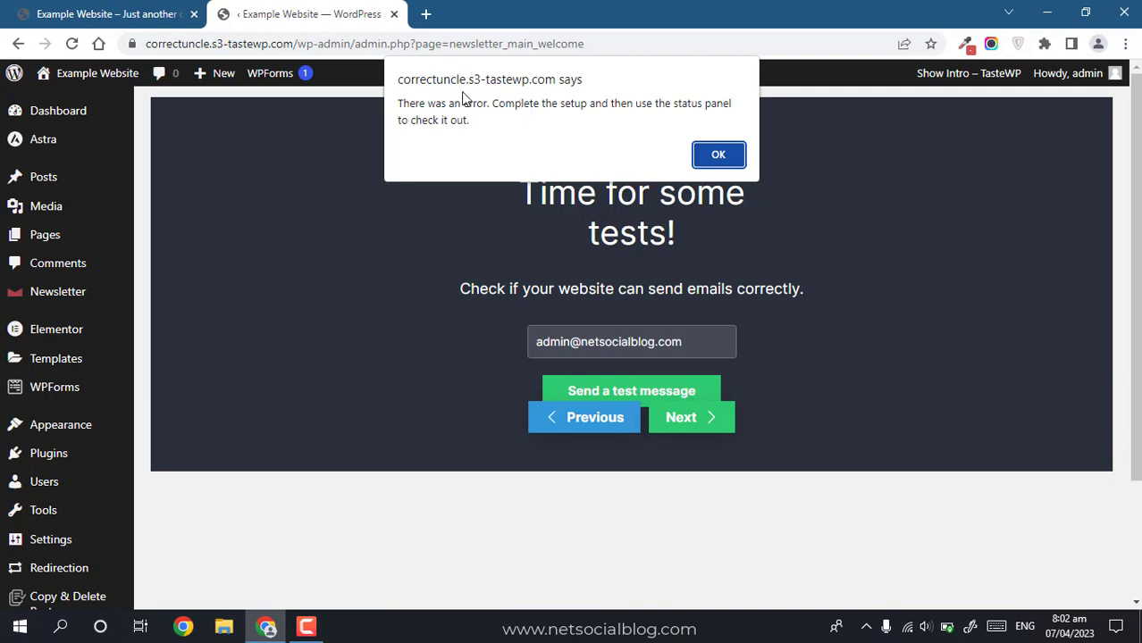
Step: Dismiss the error alert and step through the remaining wizard pages to the 'Hooooray' screen
click(717, 158)
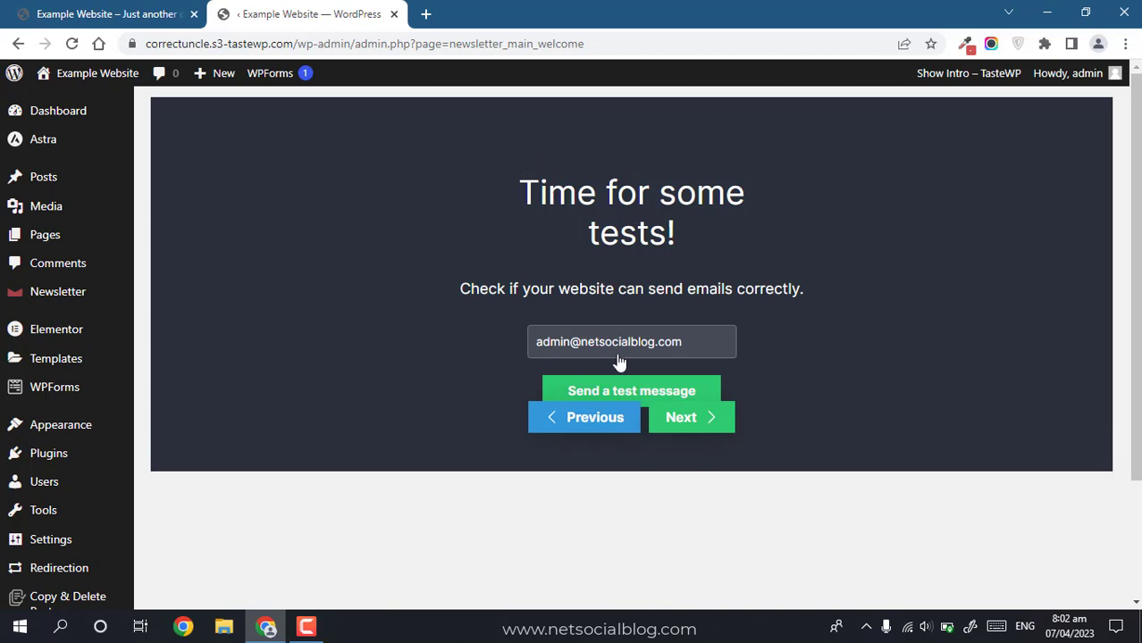
click(685, 416)
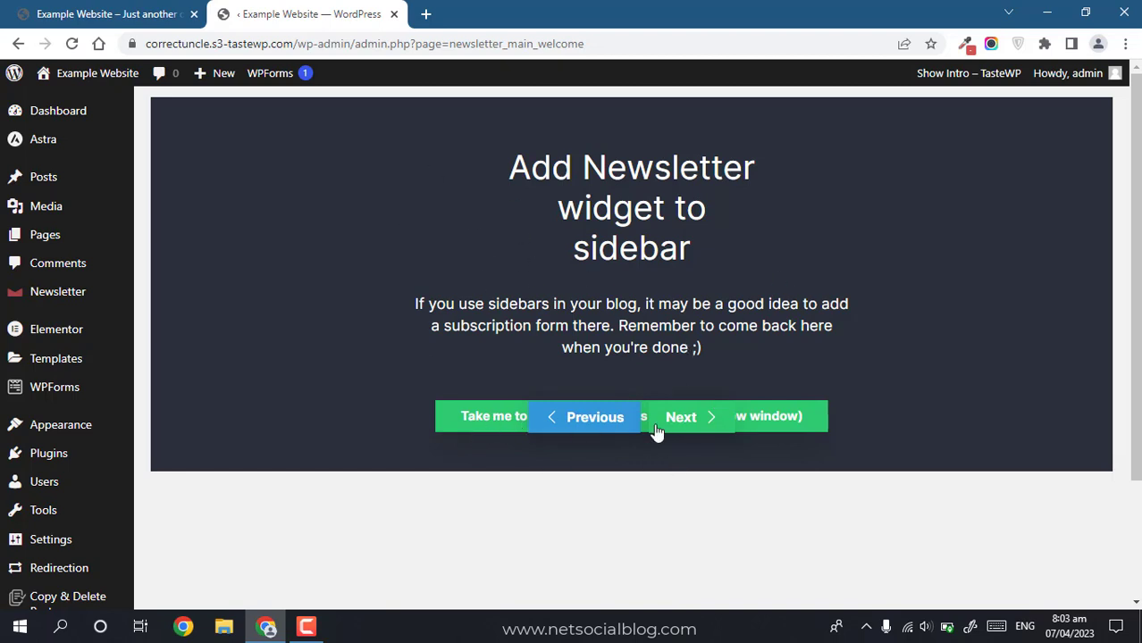
click(688, 427)
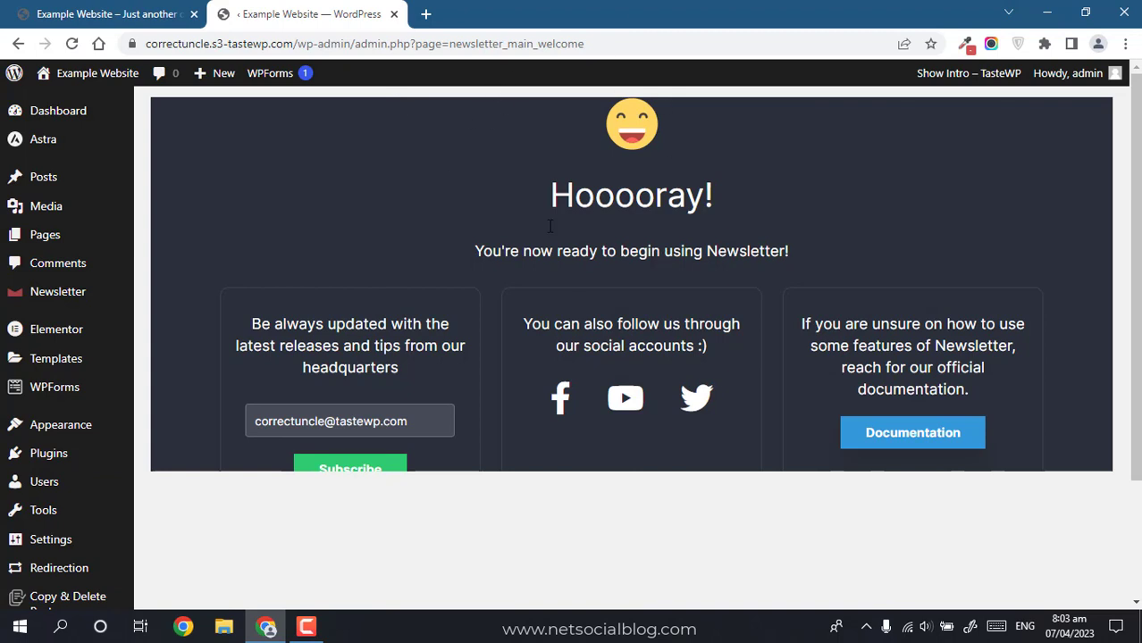
mouse_move(49, 283)
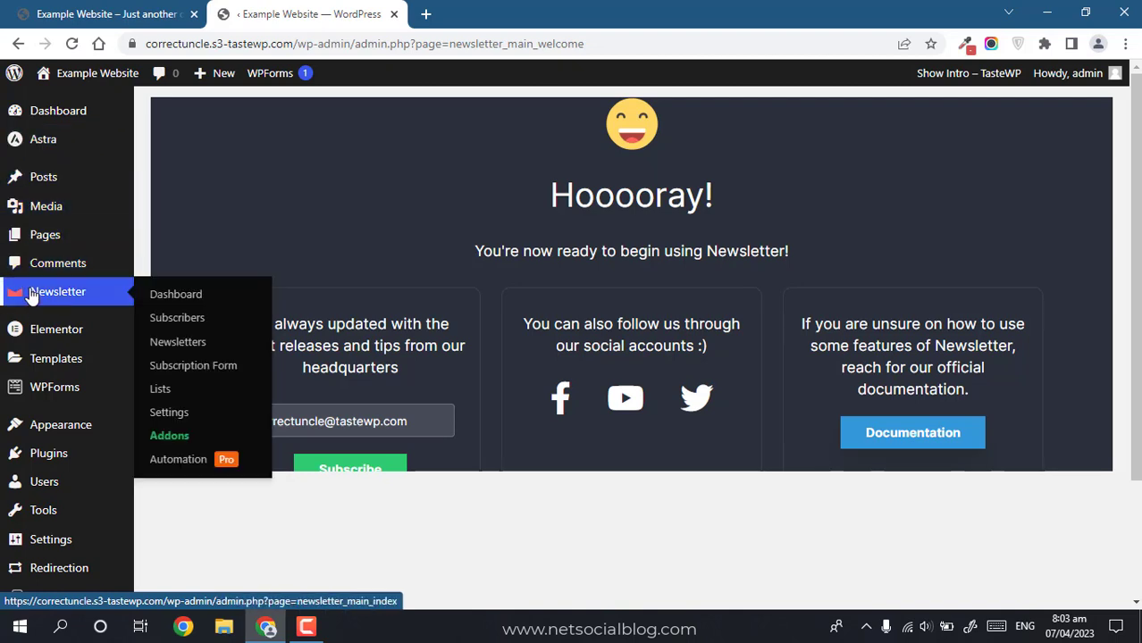
Step: Trash Sample Page from the Pages list, then open Newsletter's View link in a new tab
click(39, 240)
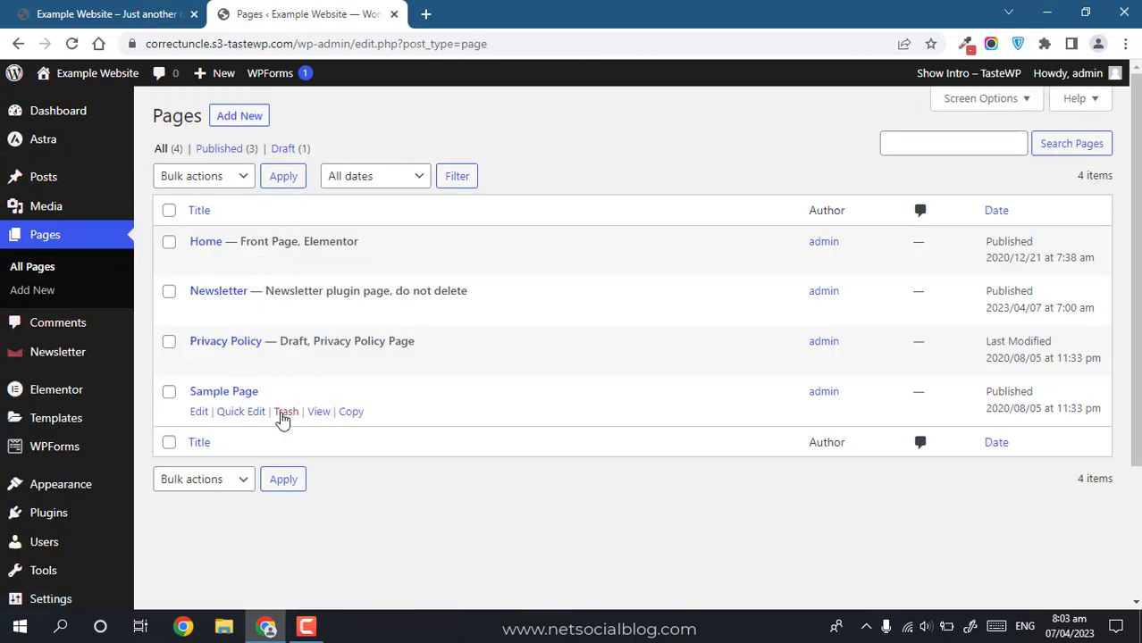
click(284, 413)
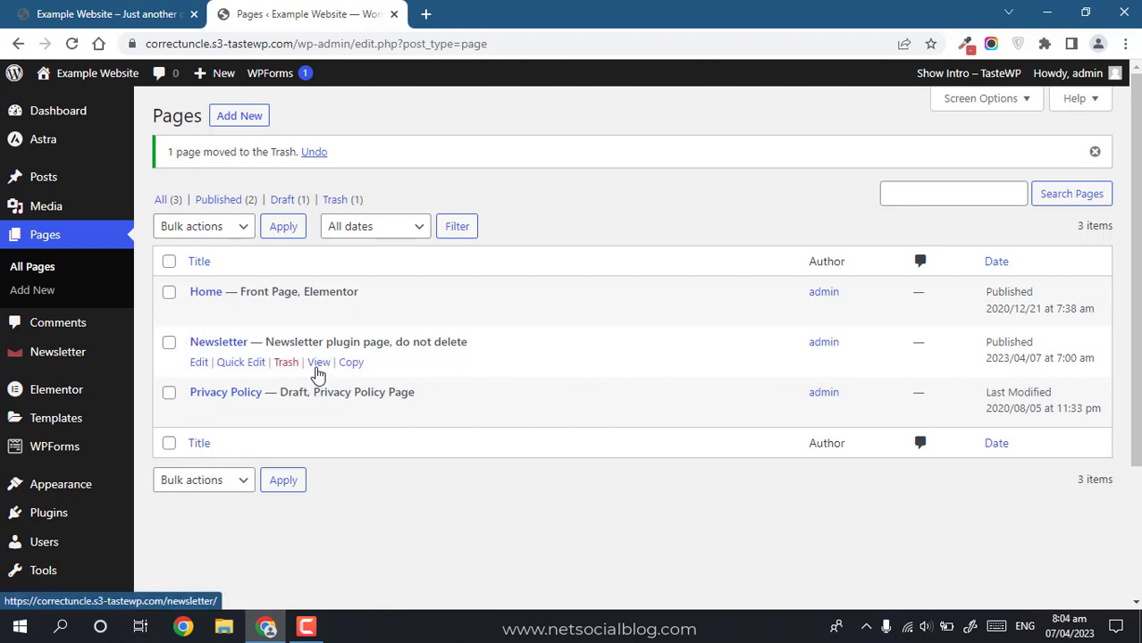
right_click(317, 374)
click(358, 382)
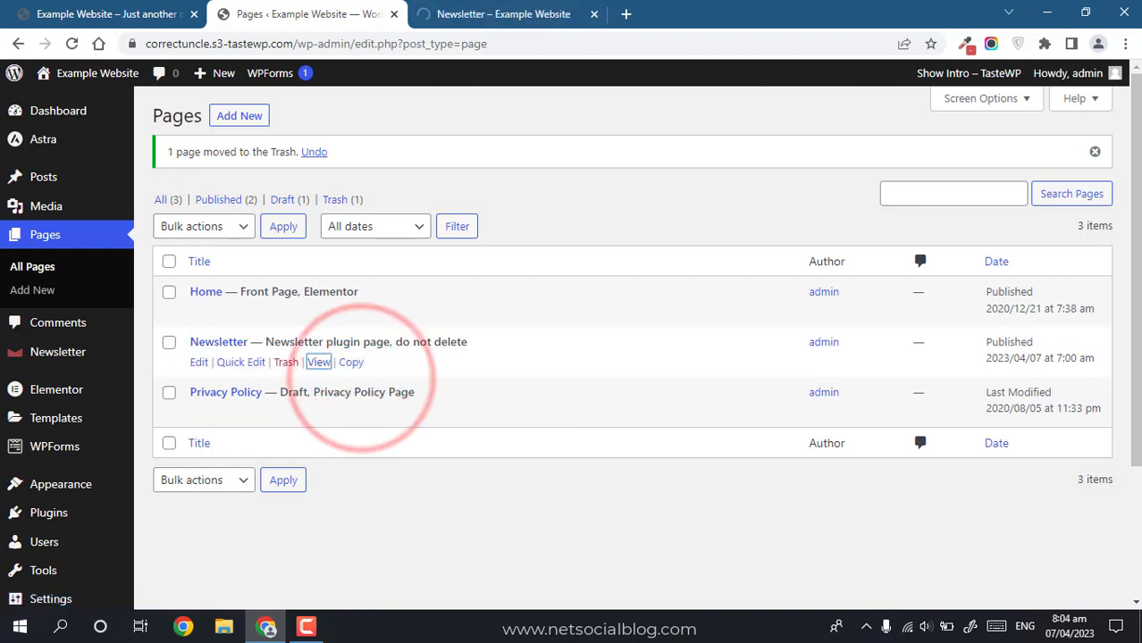
click(503, 13)
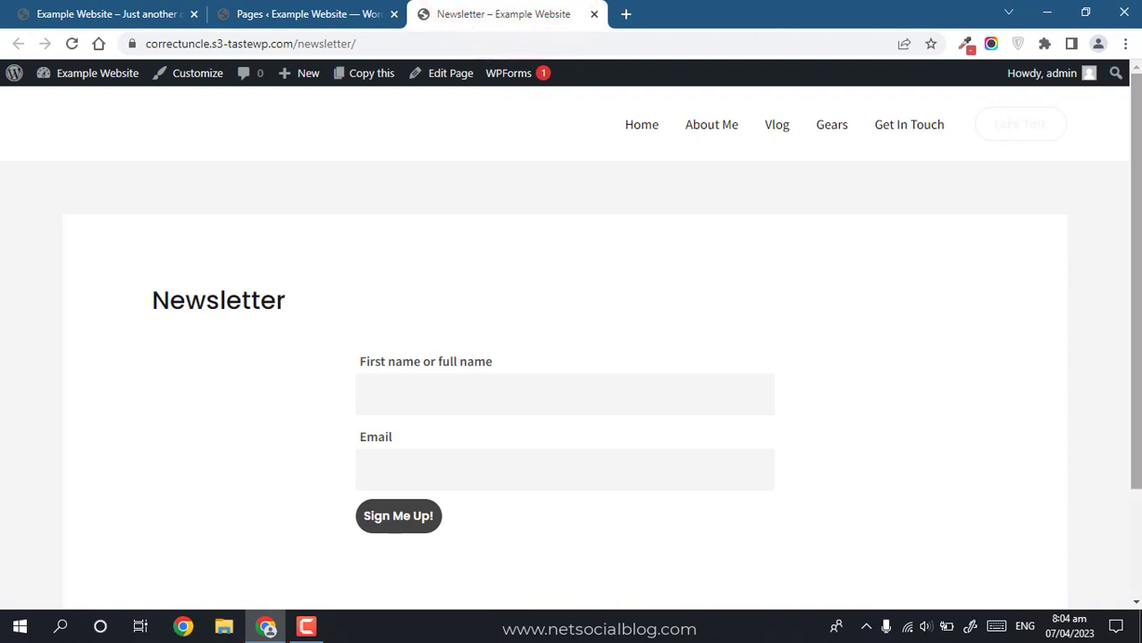
Step: Sign up a test subscriber on the Newsletter form with a name and corrected email address
drag(1138, 176, 1138, 217)
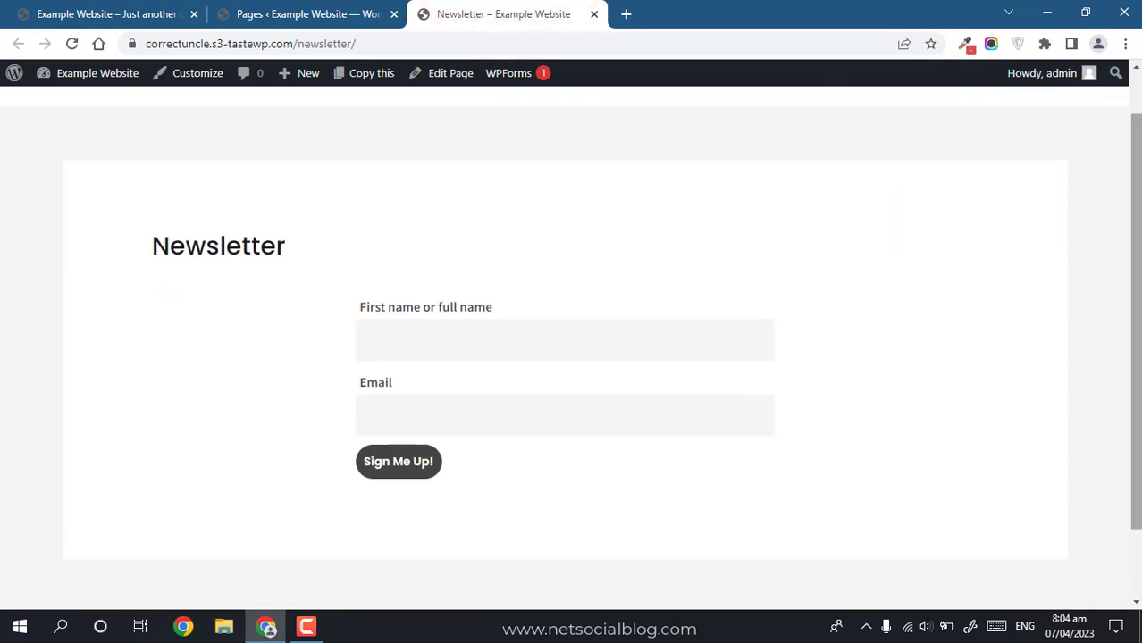
click(418, 357)
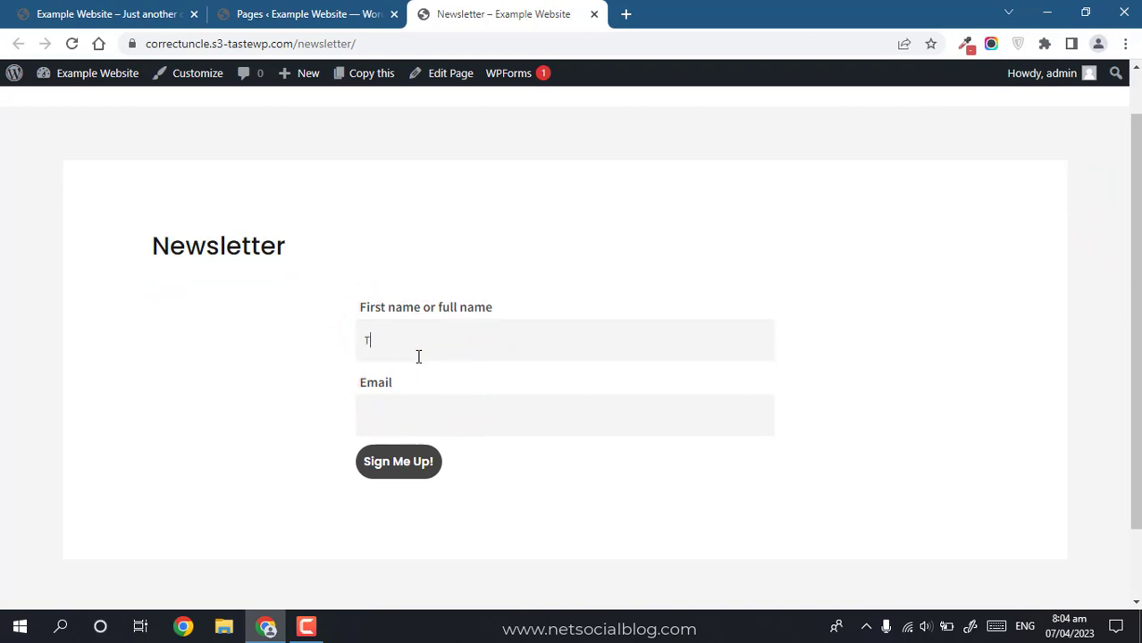
text(Tunde Sanusi (Tuham))
key(Tab)
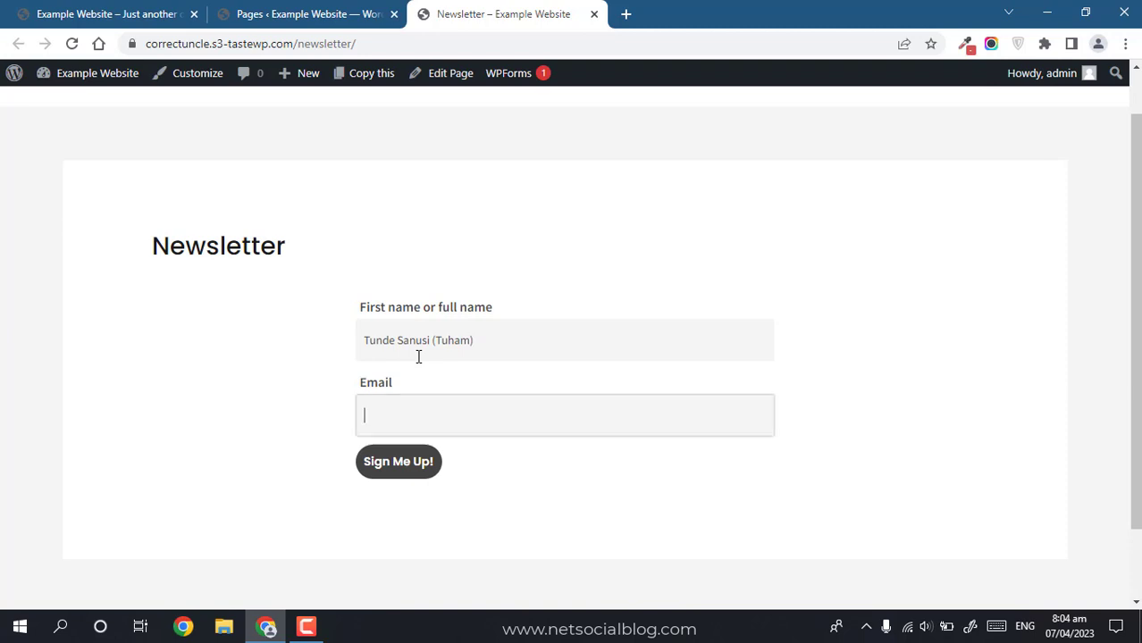
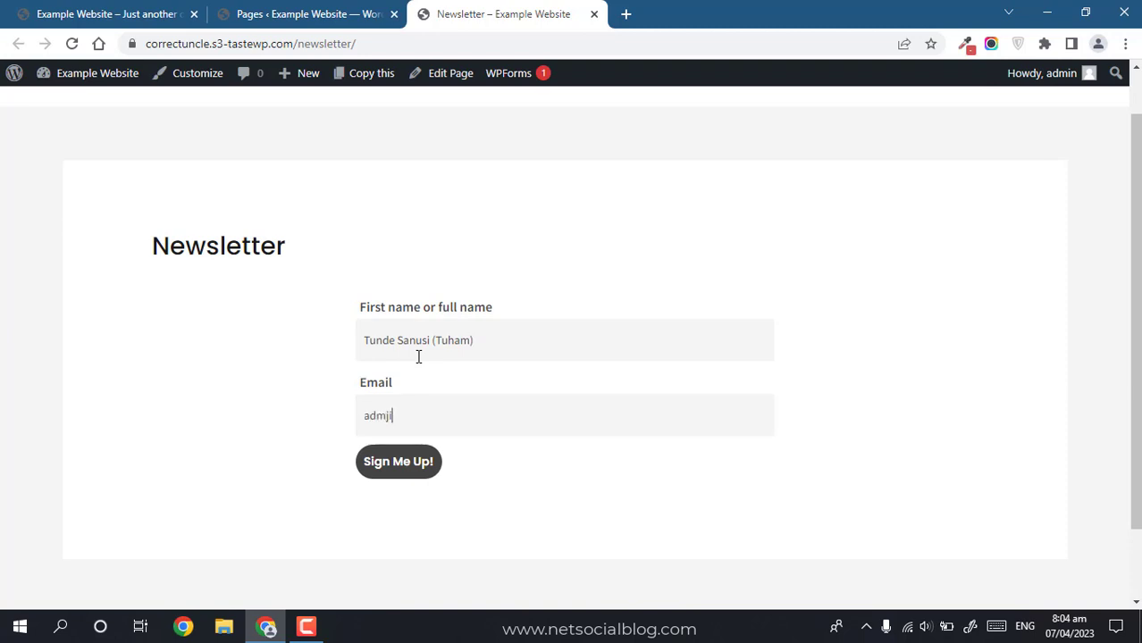
key(ctrl+a)
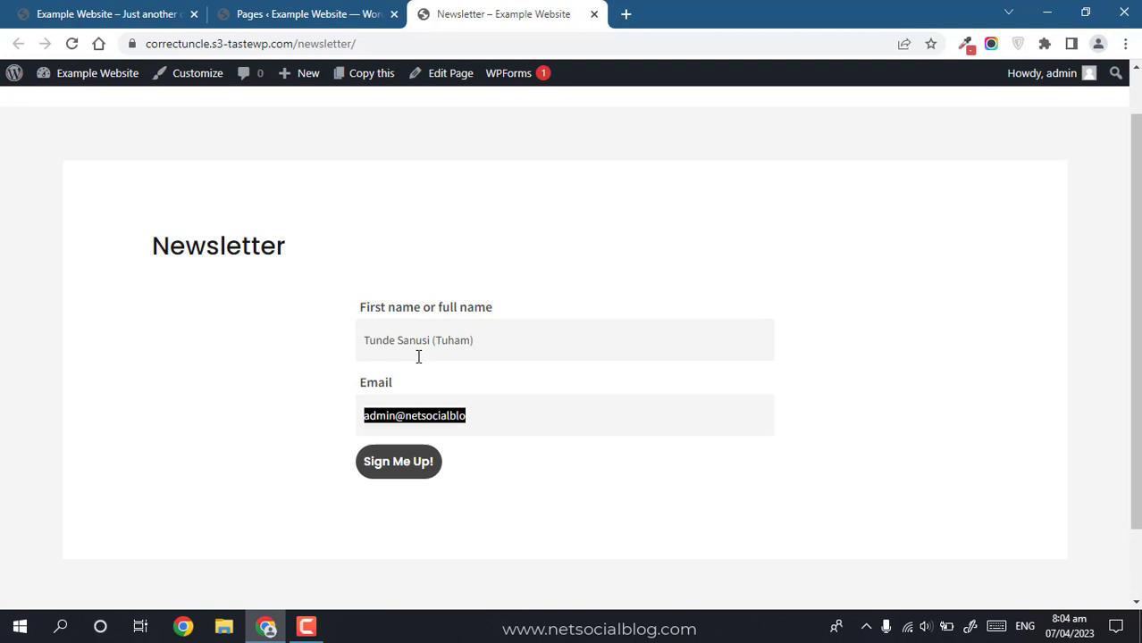
text(example)
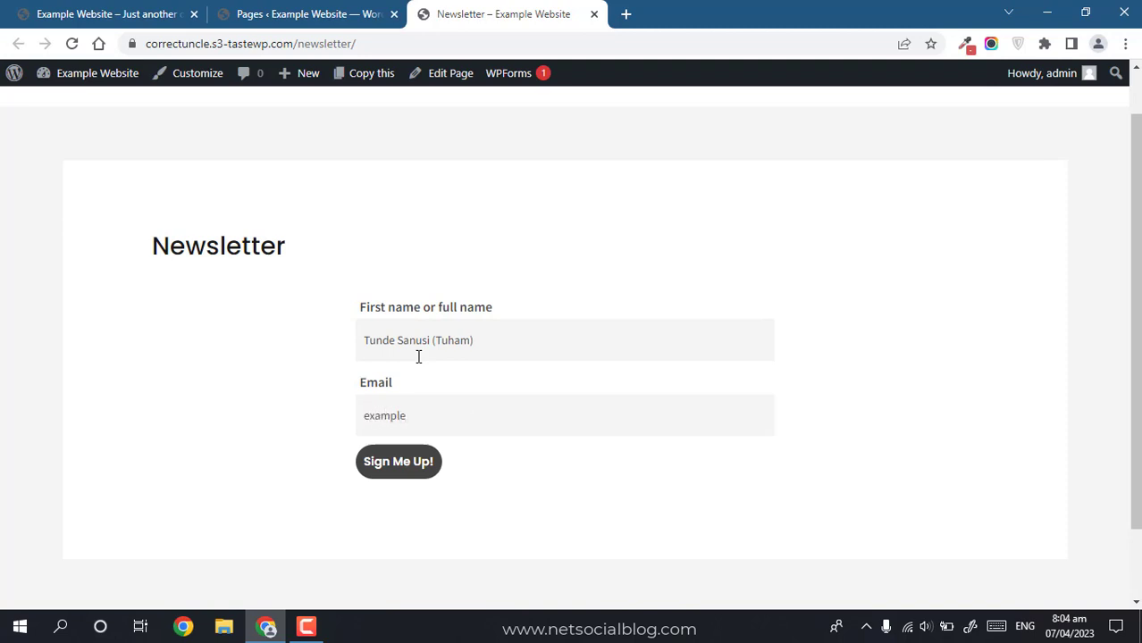
text(@testing.com)
click(396, 477)
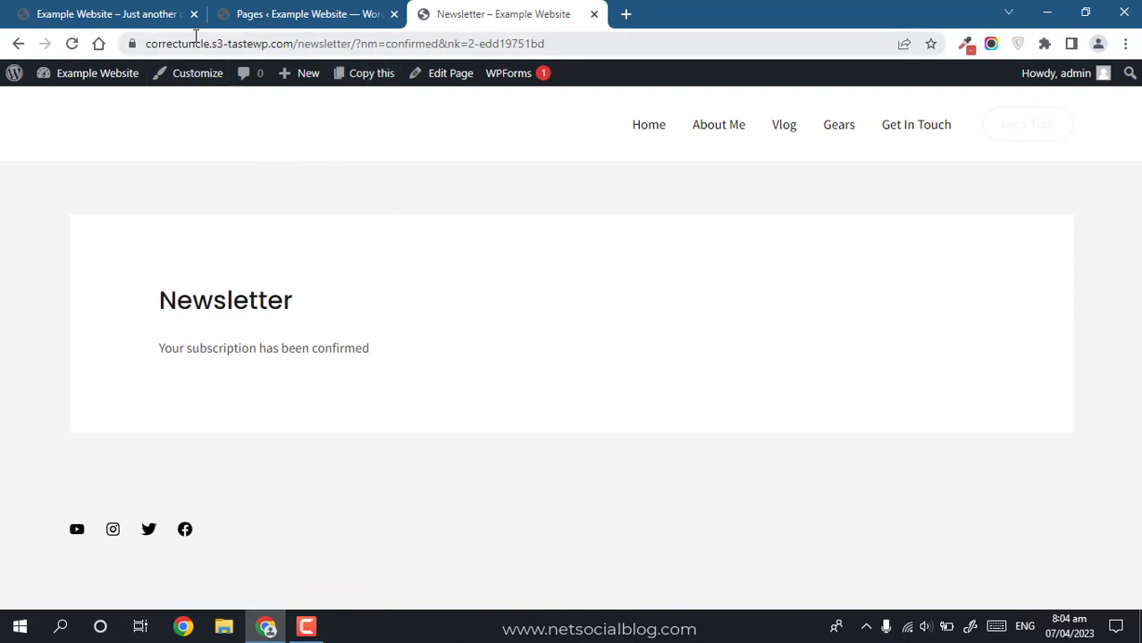
Step: Inspect the confirmation page's web address, then return to the WordPress Pages tab
click(328, 39)
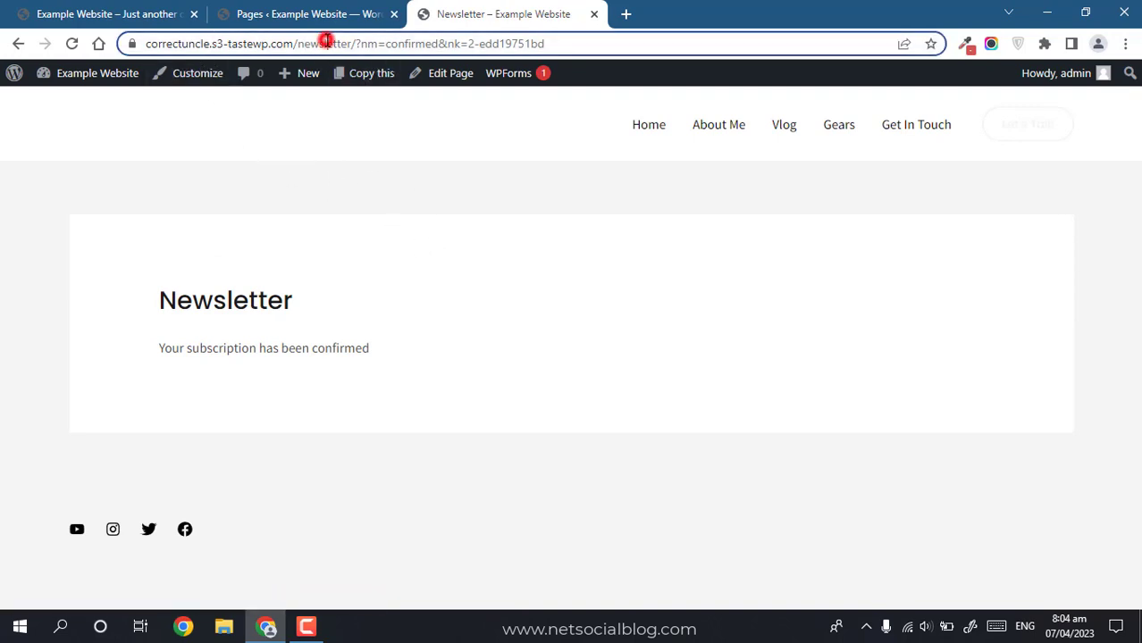
click(513, 252)
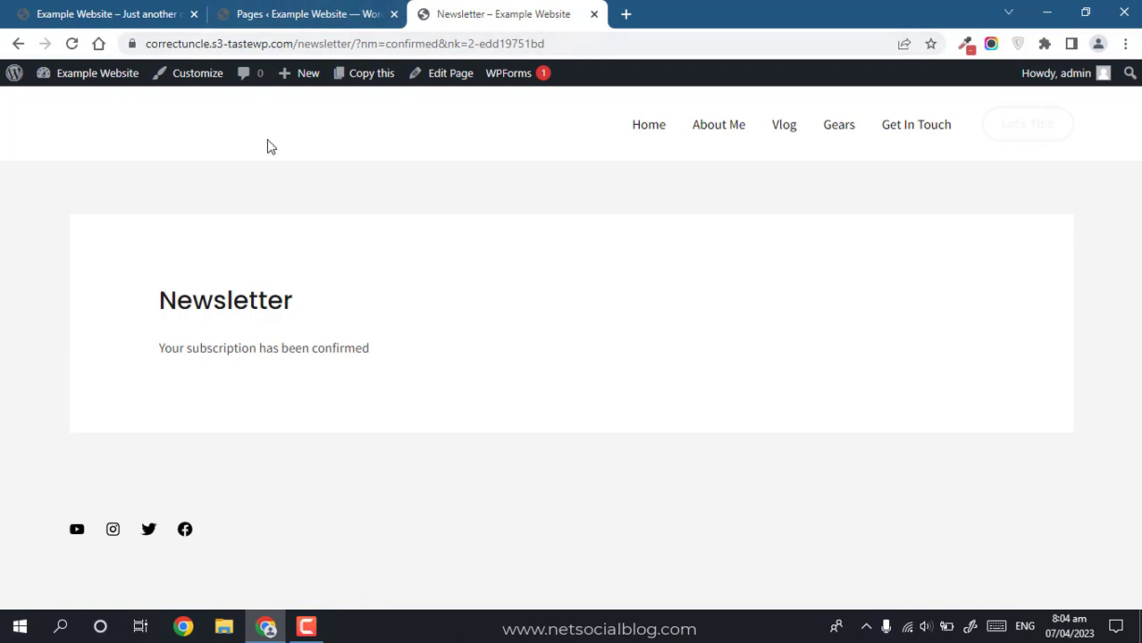
click(309, 14)
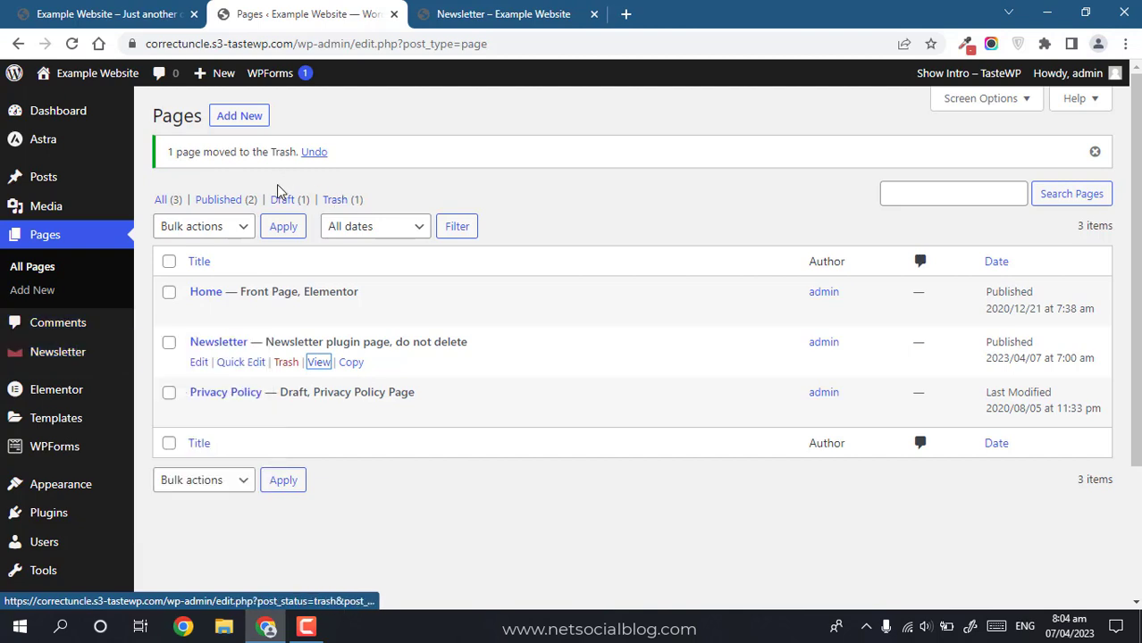
Step: Open Newsletter > Subscribers, then reload the Newsletter page without its confirmation query
mouse_move(52, 355)
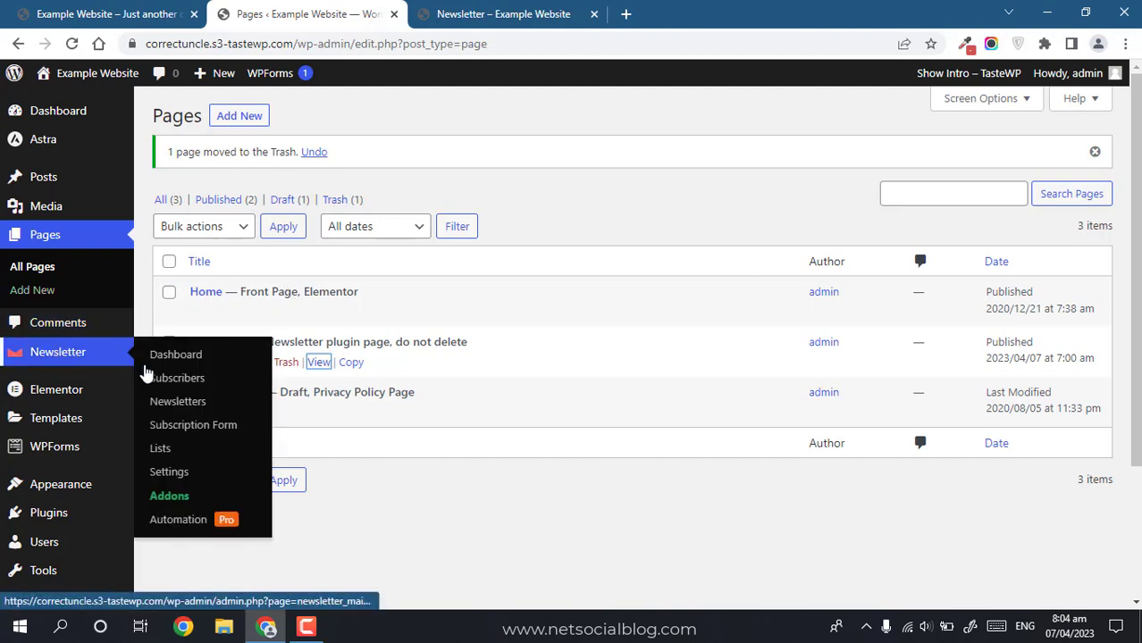
click(174, 379)
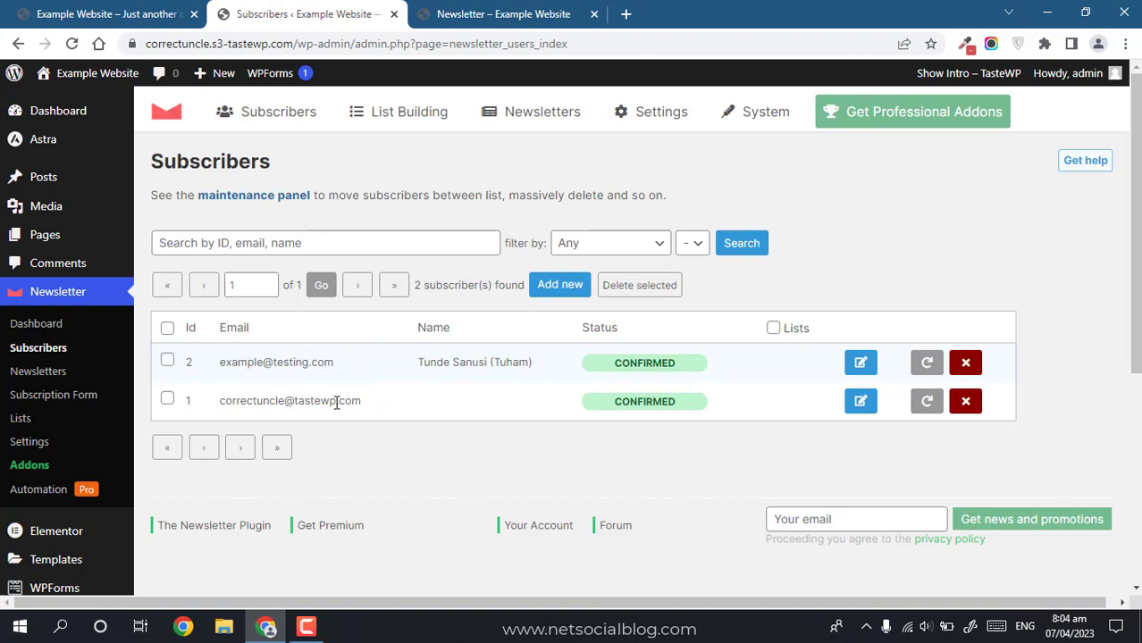
click(455, 14)
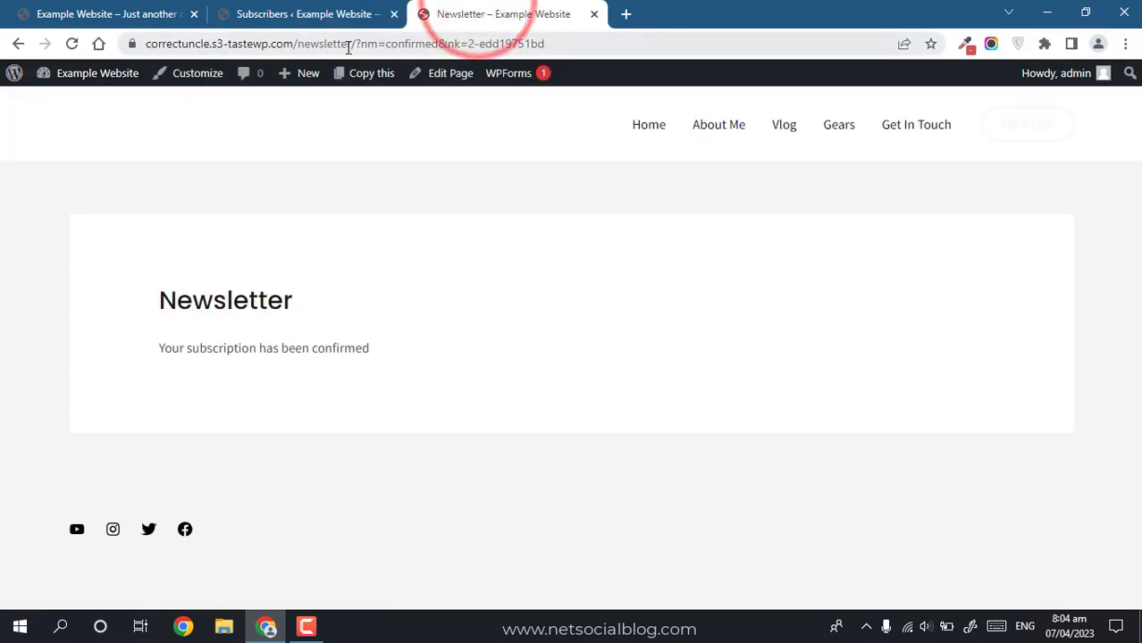
drag(357, 44, 848, 43)
key(BackSpace)
key(Return)
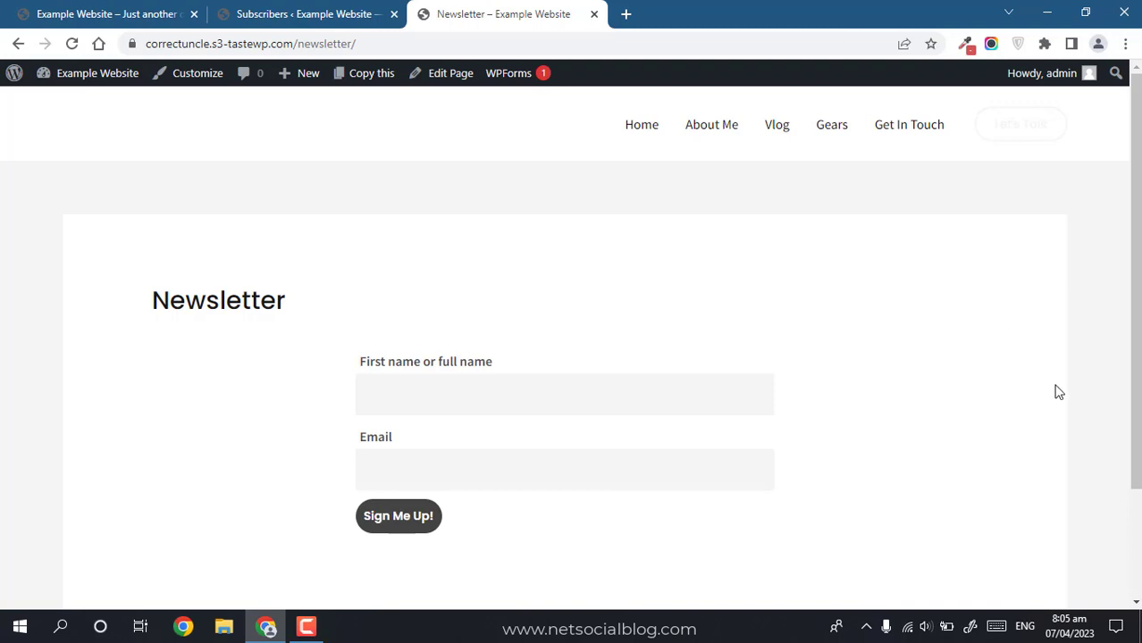
Step: Submit a second sign-up with a first name and a test email address
click(458, 382)
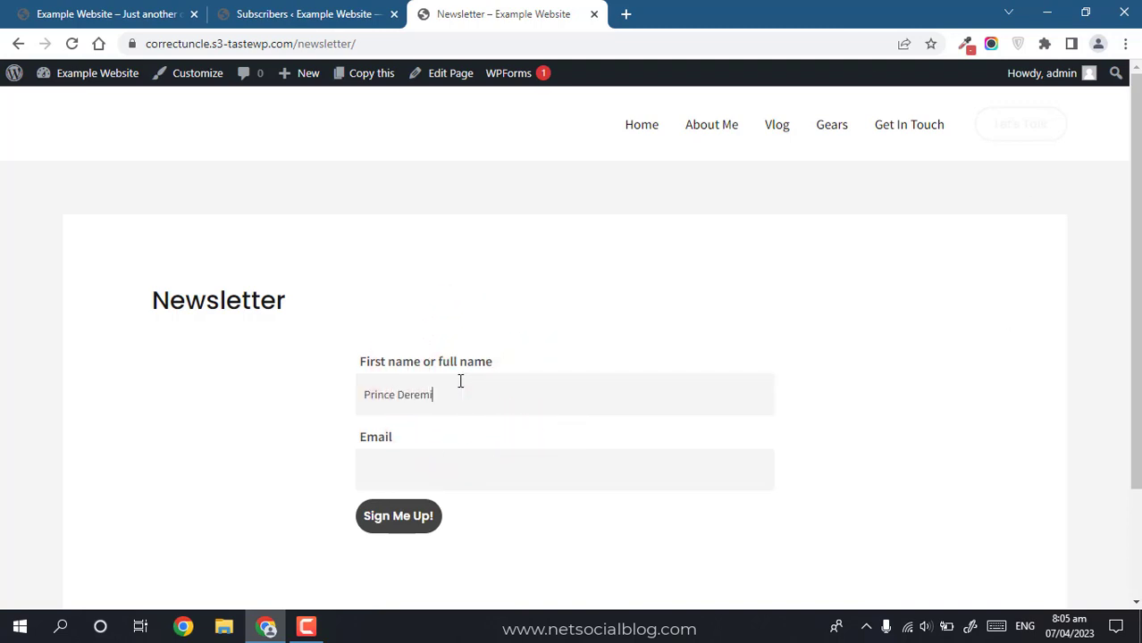
key(Tab)
text(deremi@testing.com)
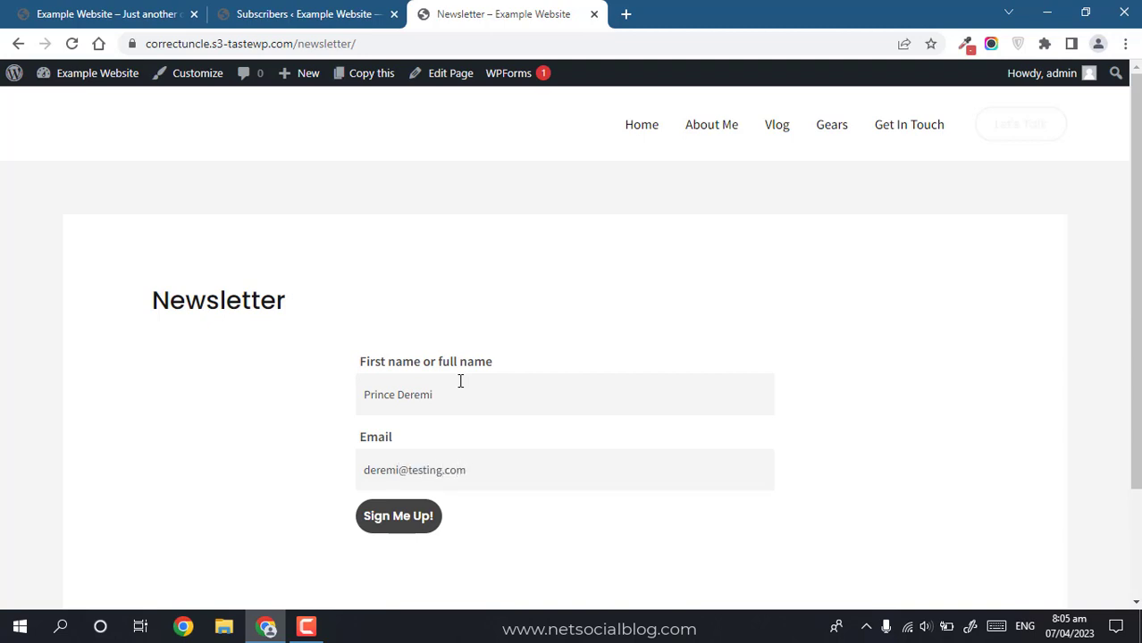
click(391, 534)
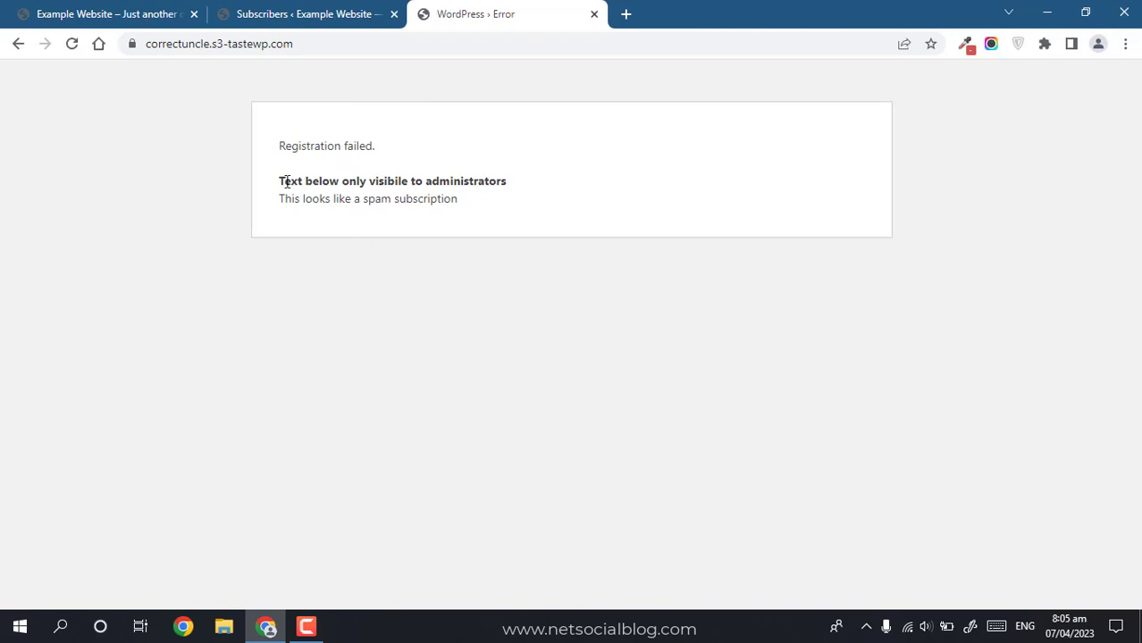
Step: After the registration error, reload and re-submit with a full name and new email
click(19, 44)
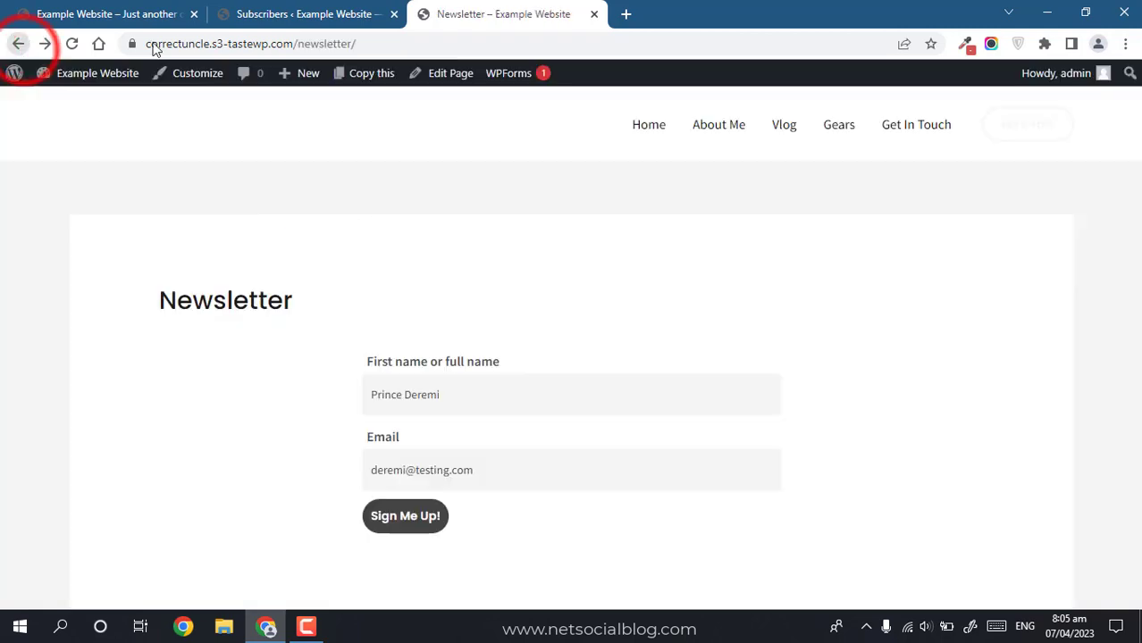
click(75, 44)
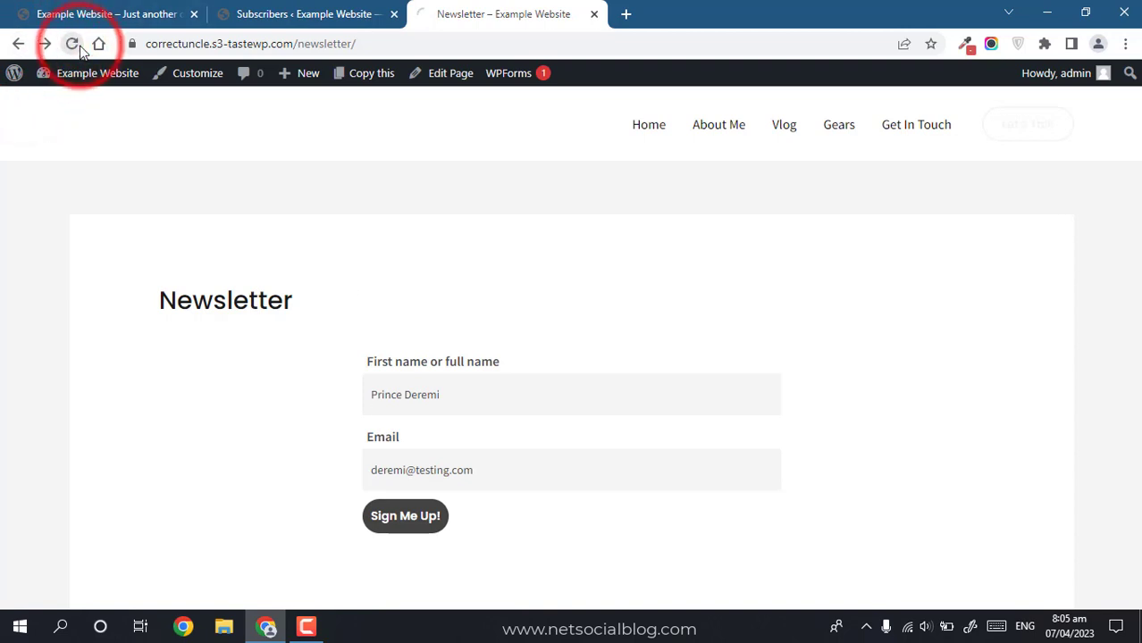
double_click(449, 418)
click(446, 408)
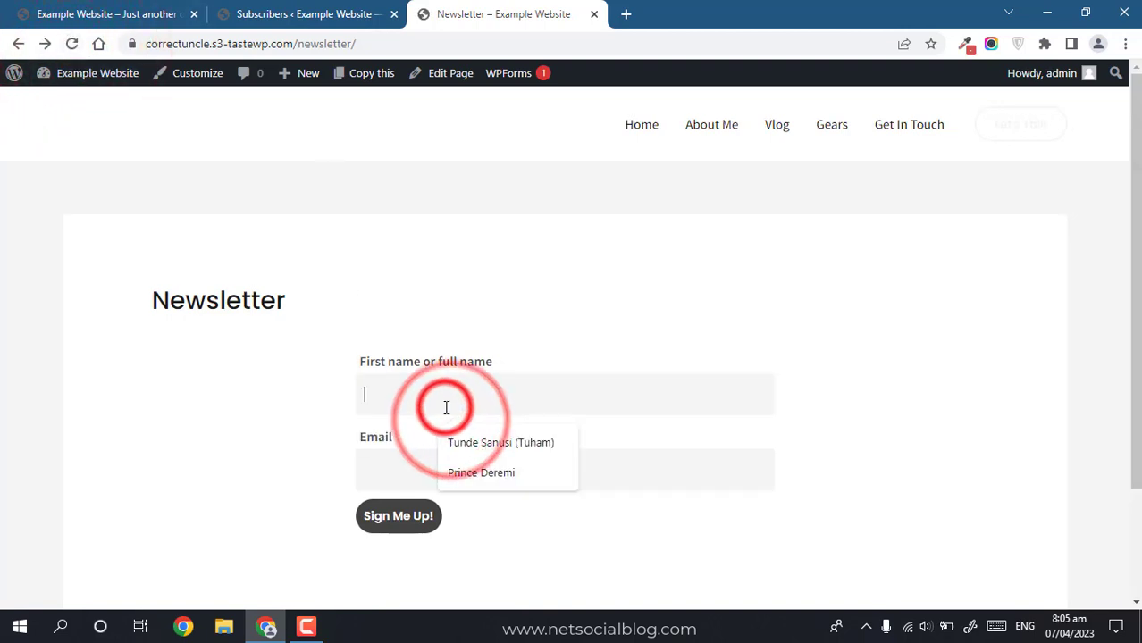
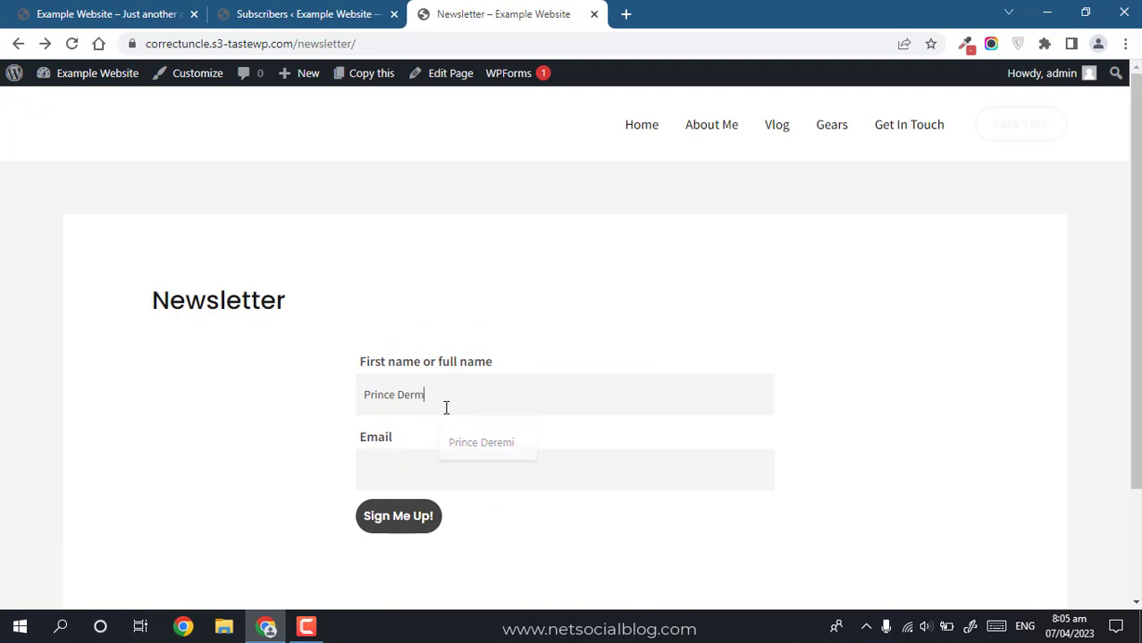
key(Tab)
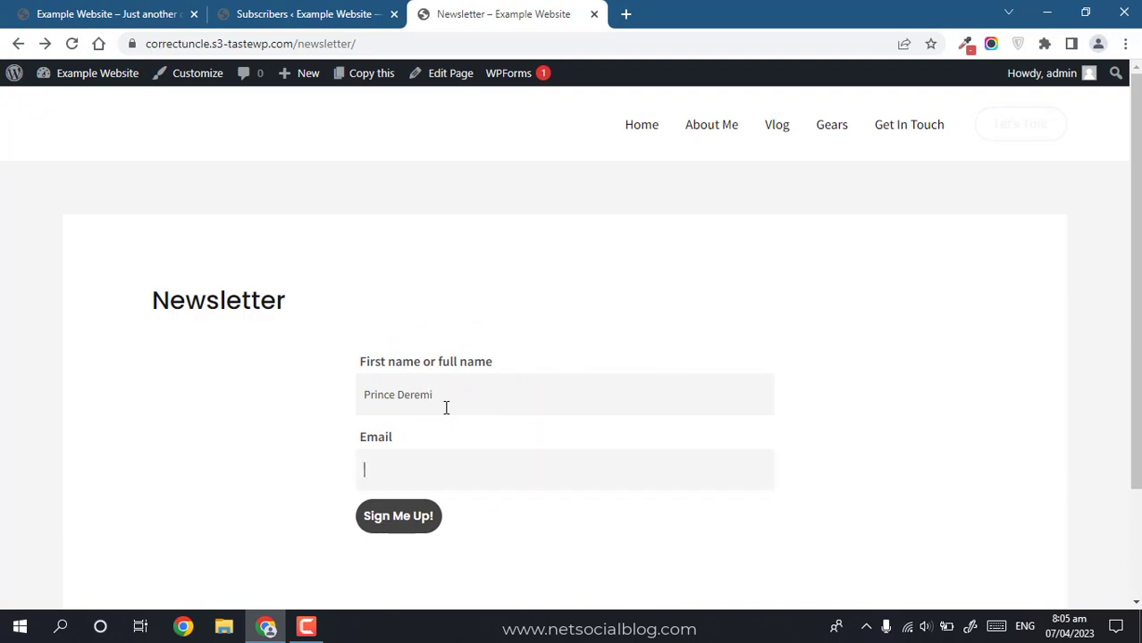
text(deremi@)
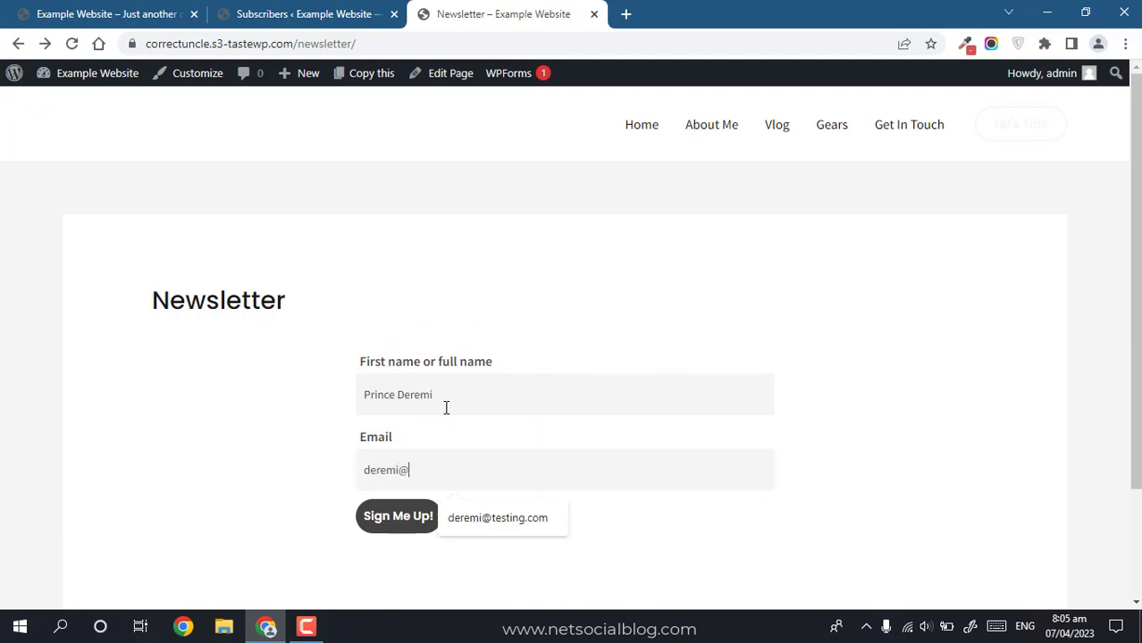
text(example.com)
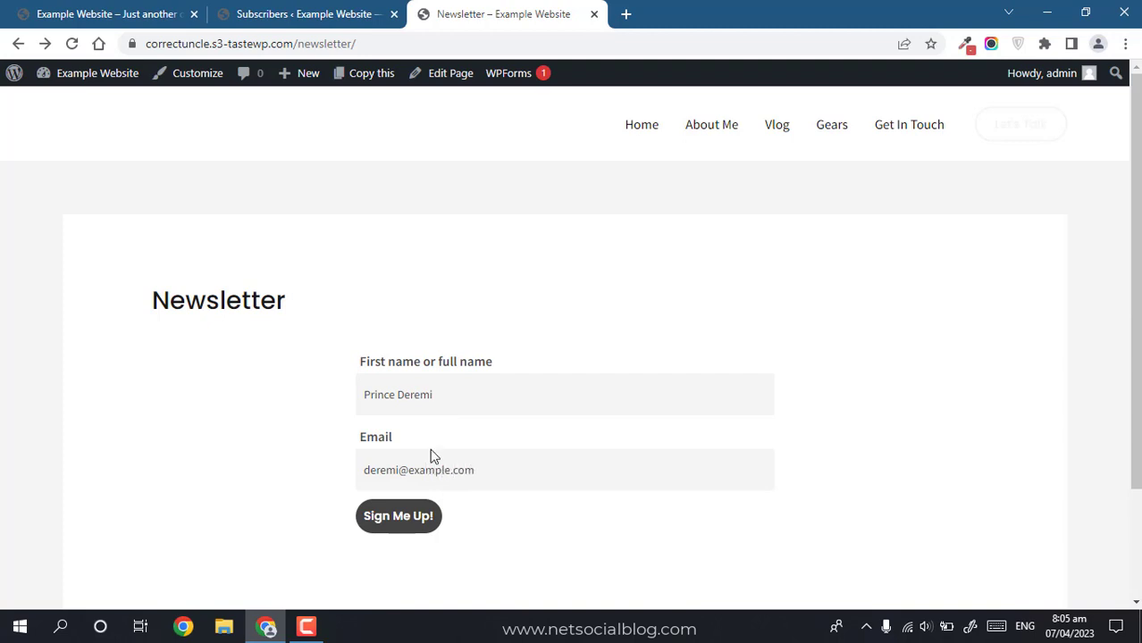
click(402, 523)
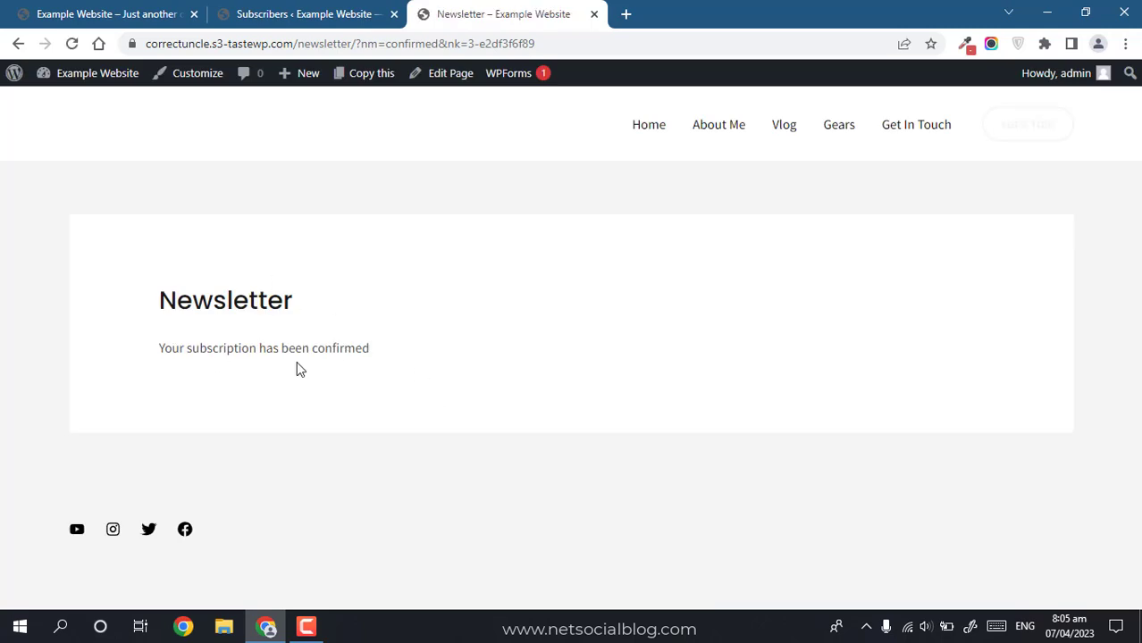
click(268, 13)
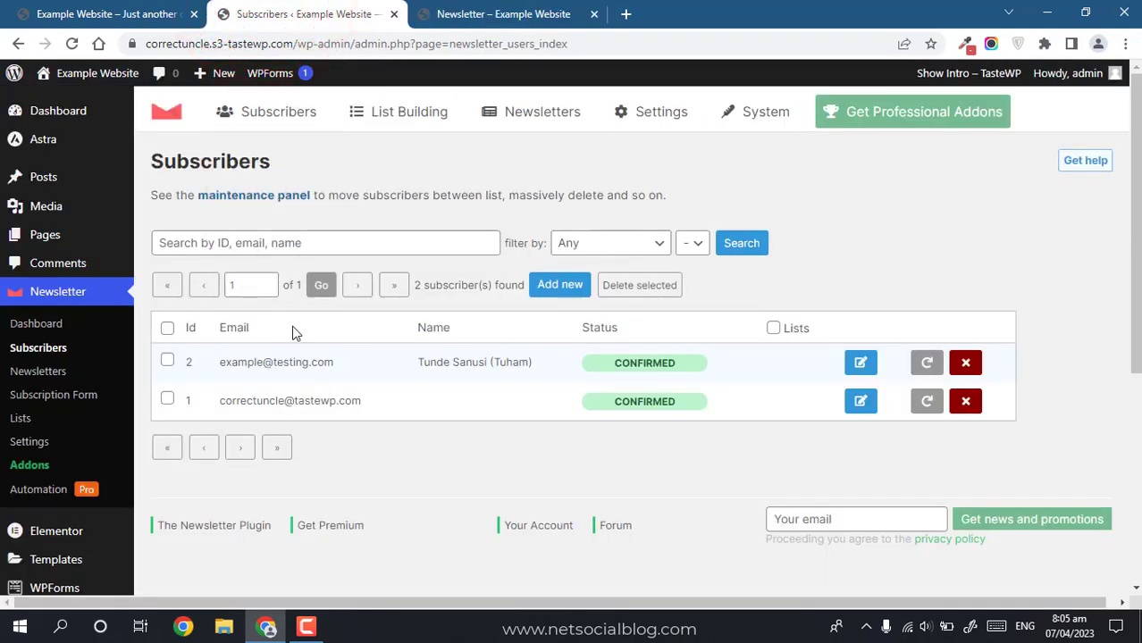
Step: Reload Subscribers to show three confirmed entries, check their emails, and edit subscriber Id 2
key(F5)
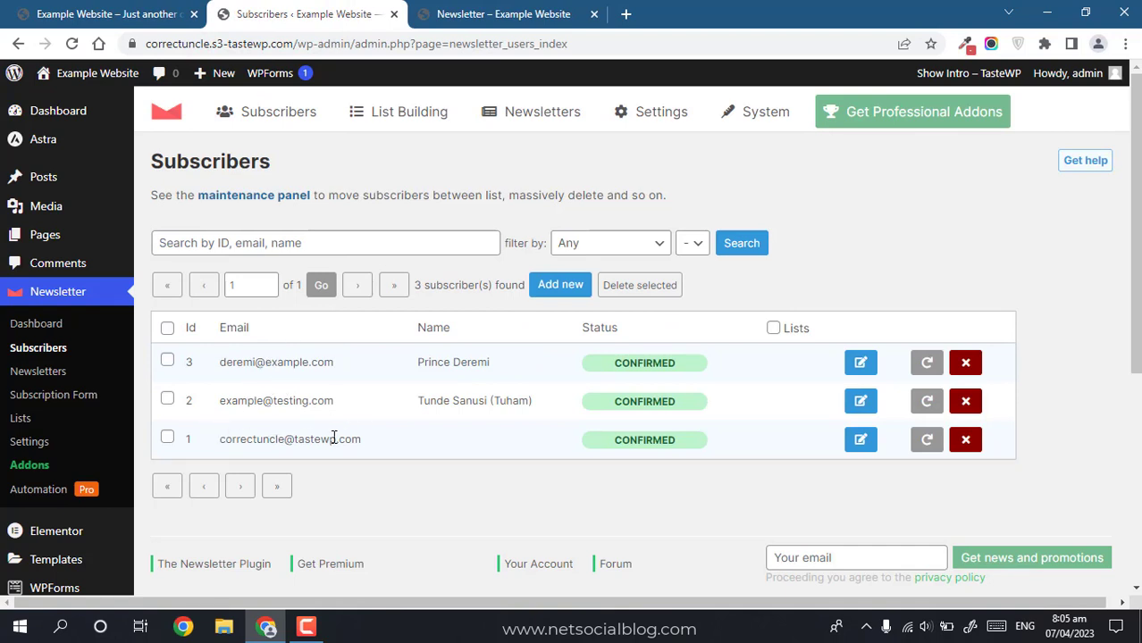
drag(219, 439, 365, 442)
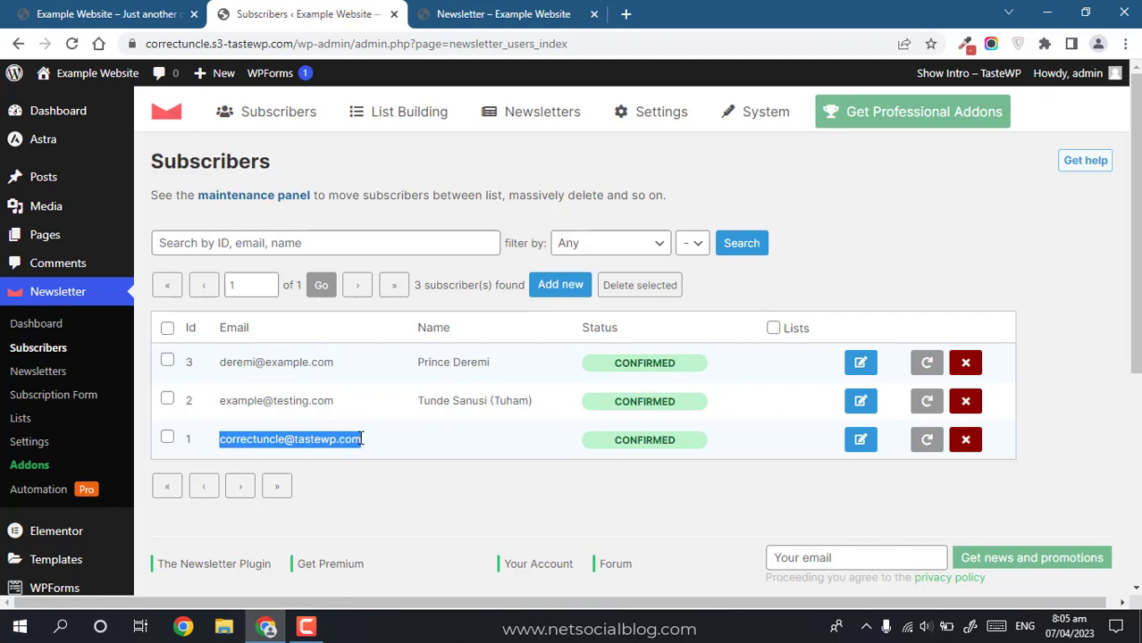
click(330, 400)
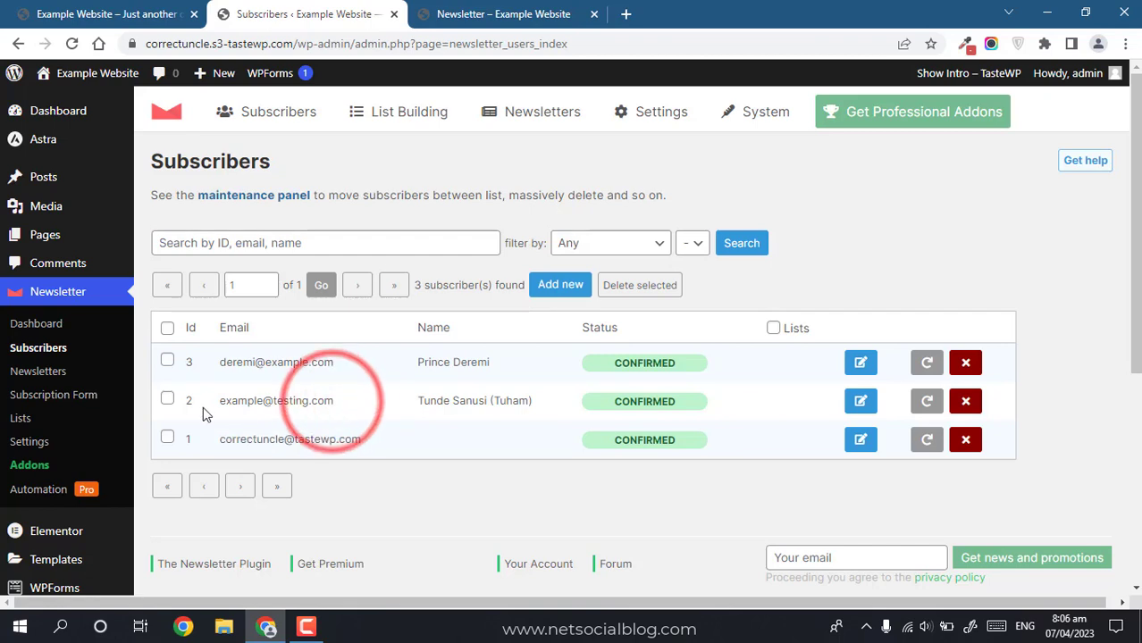
drag(222, 404, 282, 402)
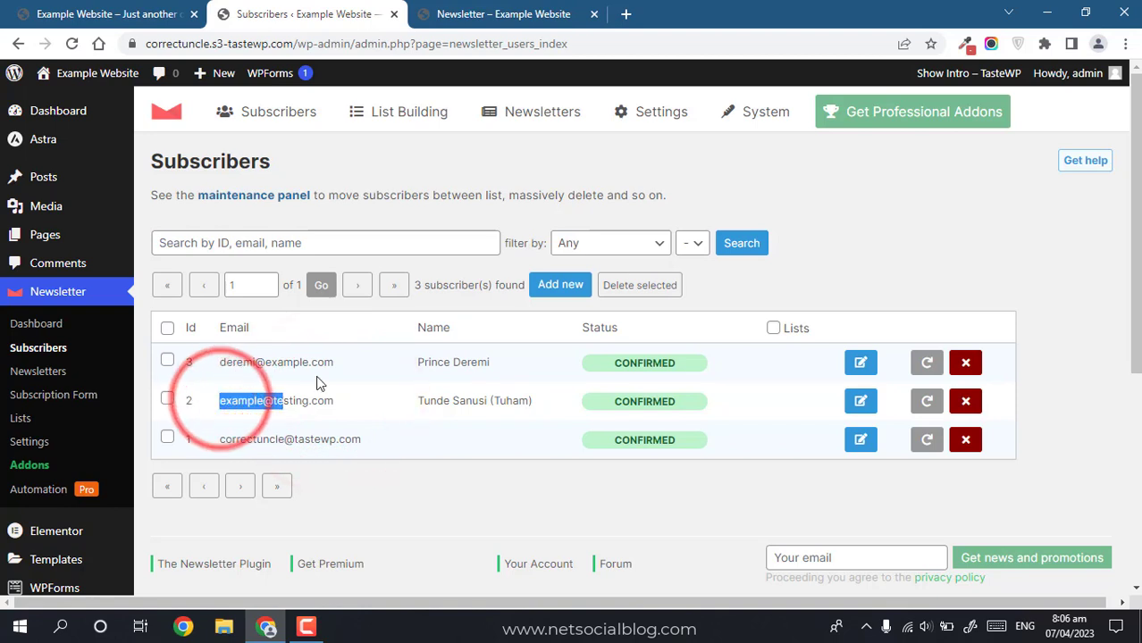
drag(331, 363, 270, 364)
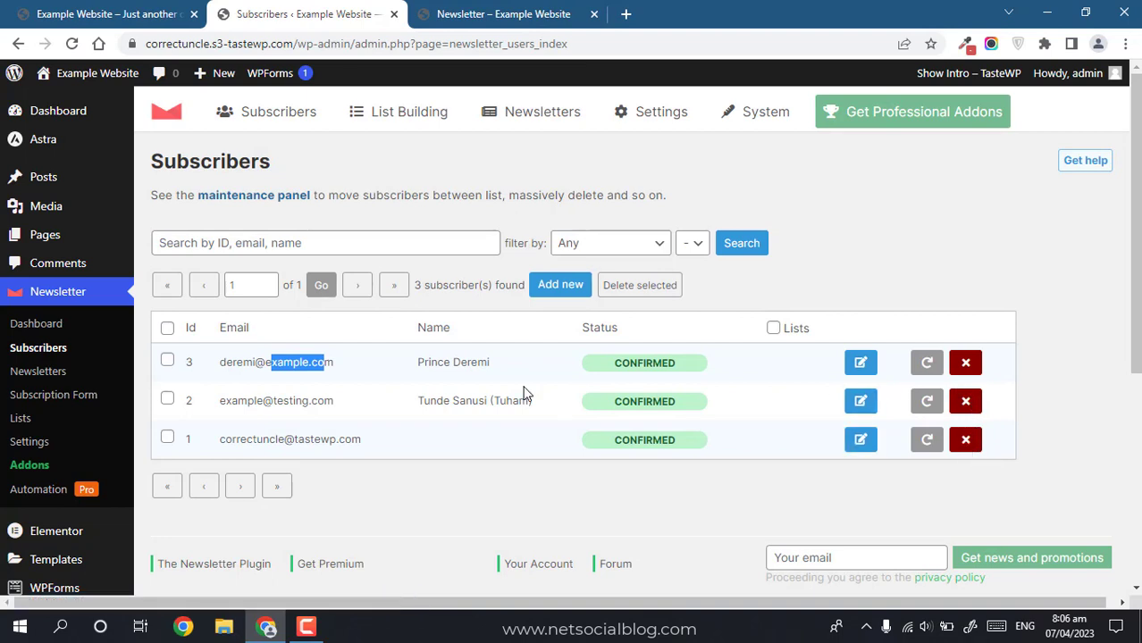
click(284, 375)
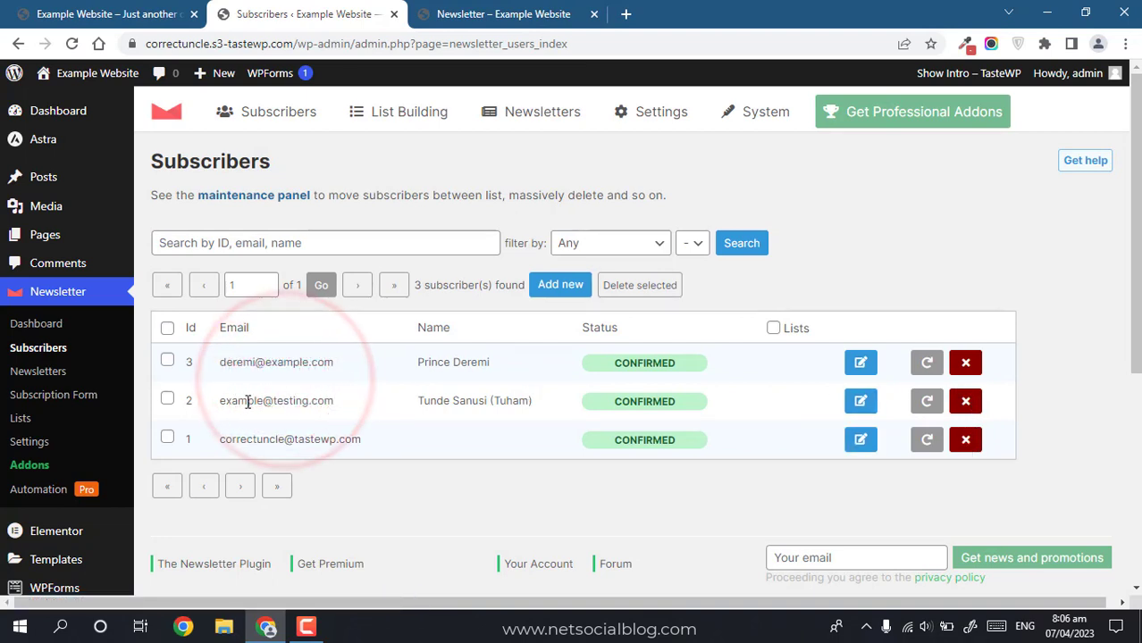
click(857, 402)
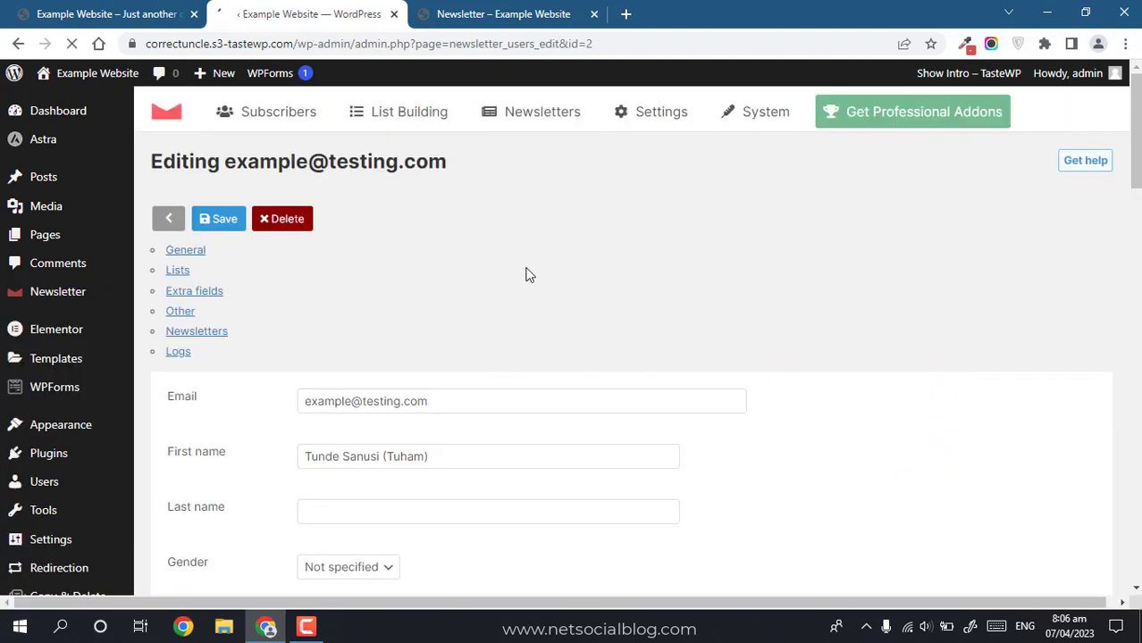
Step: Look over subscriber 2's name, email, gender and status fields, then go back without saving
click(404, 366)
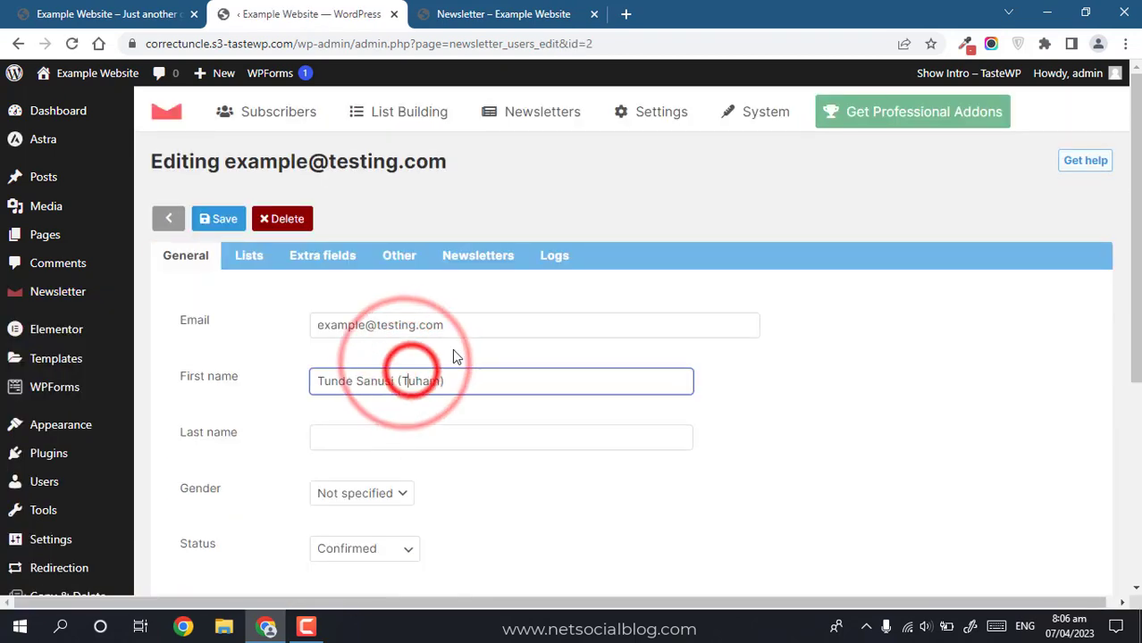
click(455, 324)
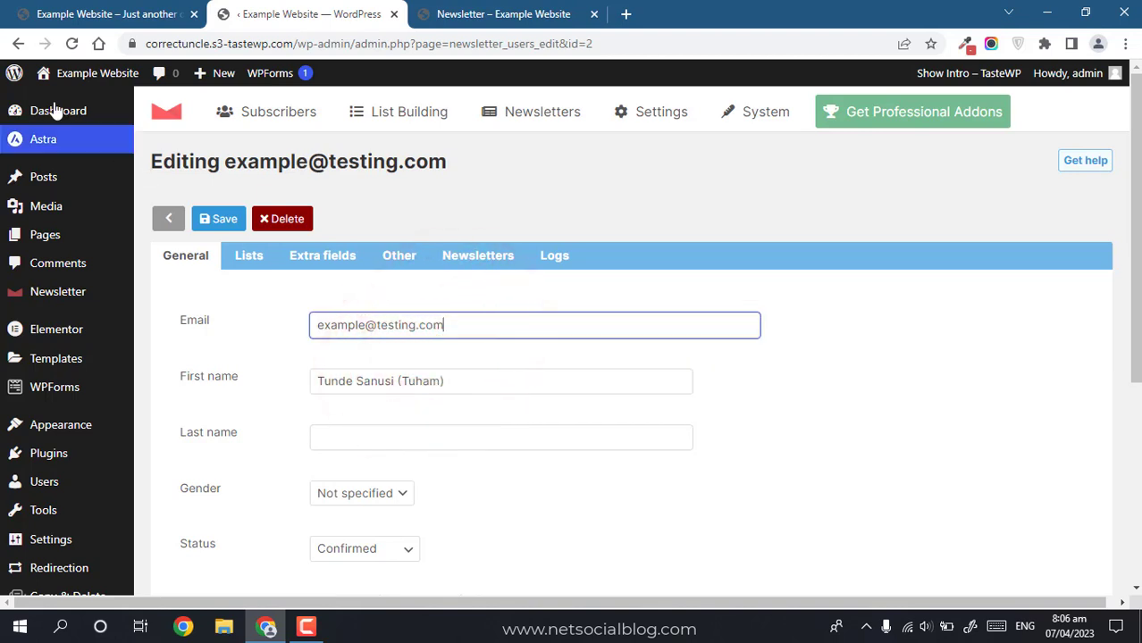
click(335, 492)
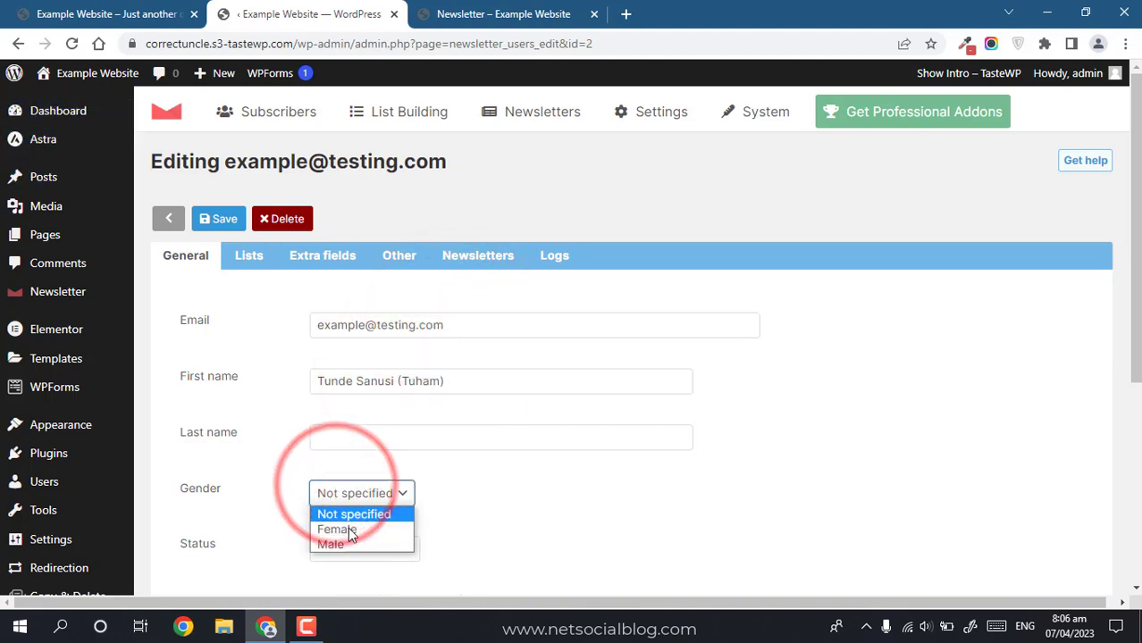
click(333, 544)
click(361, 547)
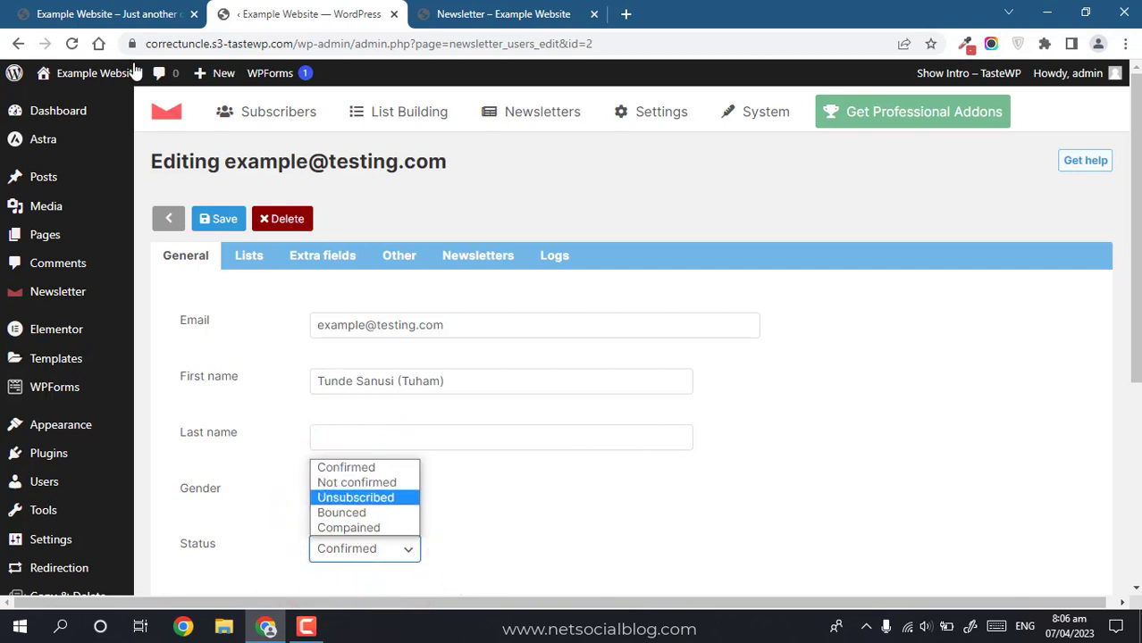
click(11, 44)
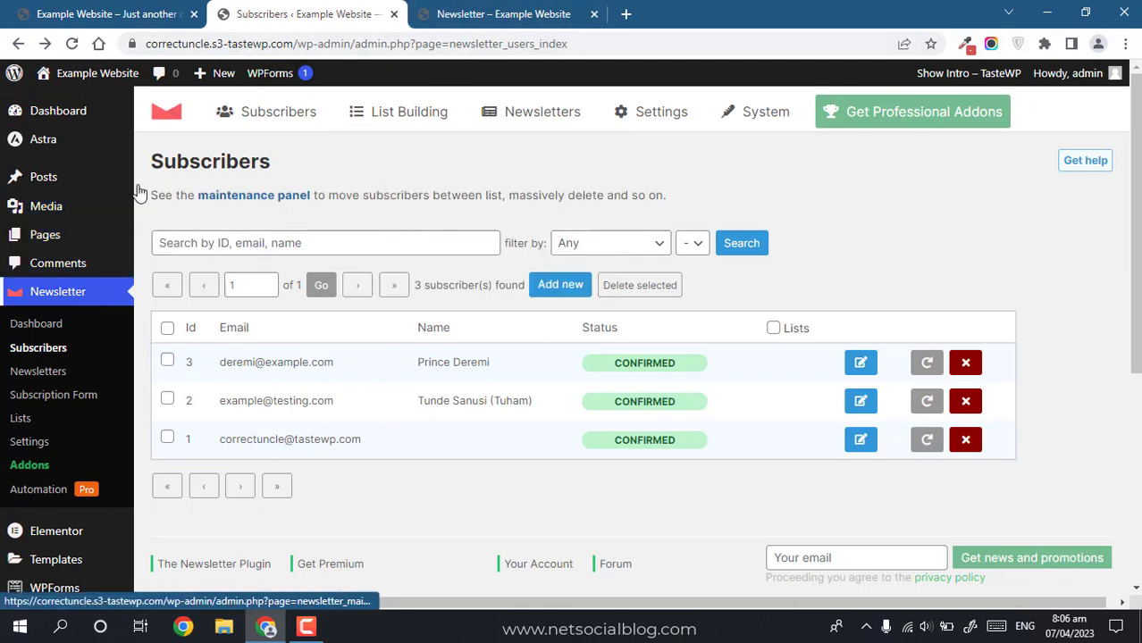
Step: Reload the Newsletter page without its confirmation query to show the empty sign-up form
click(482, 14)
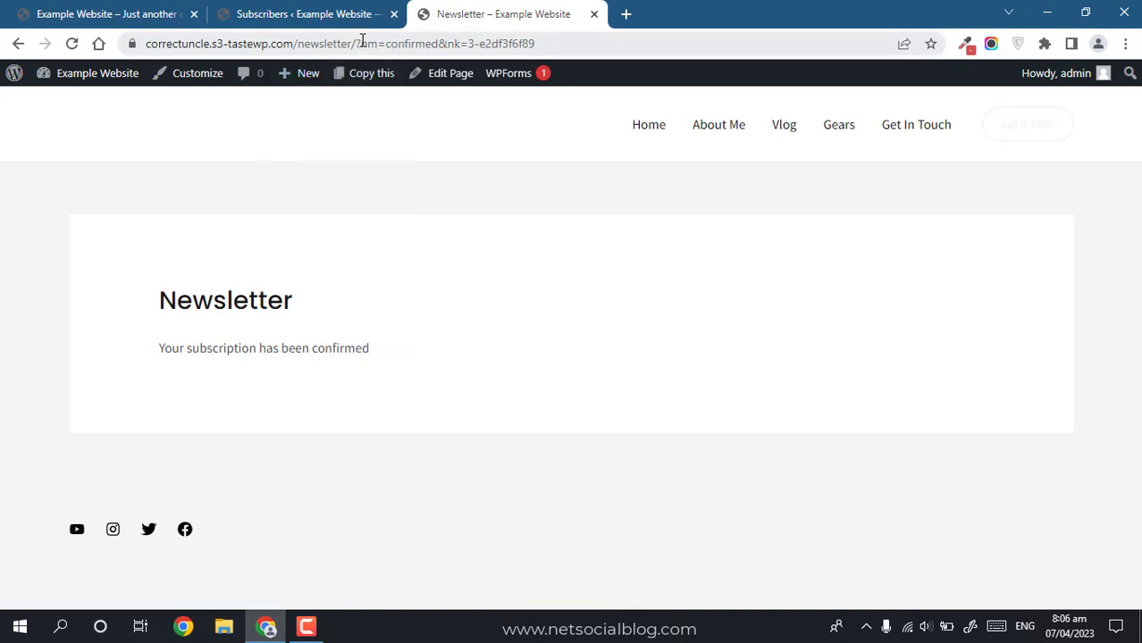
drag(357, 43, 728, 24)
key(BackSpace)
key(Return)
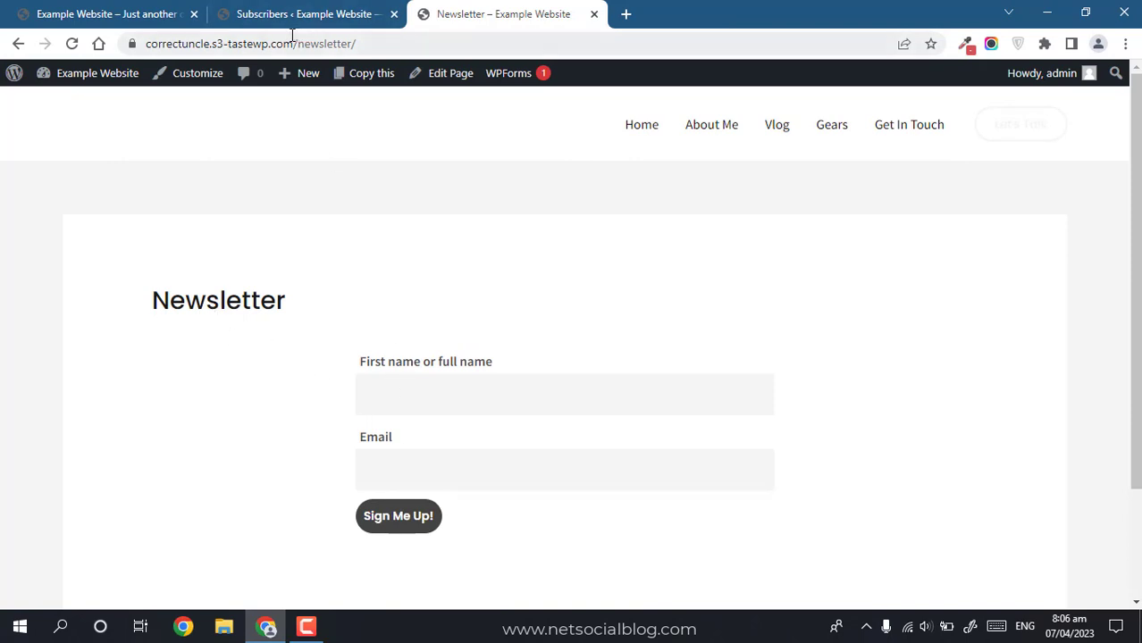
Step: Go to the site's home page via the nav bar, then return to the Subscribers list
click(484, 259)
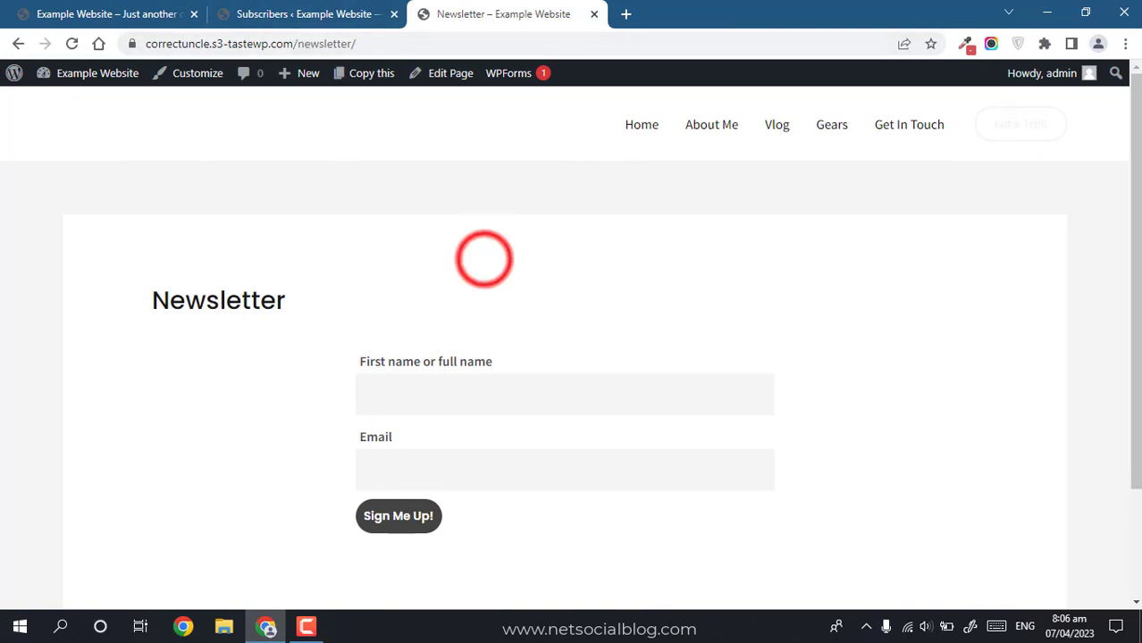
click(313, 3)
click(541, 3)
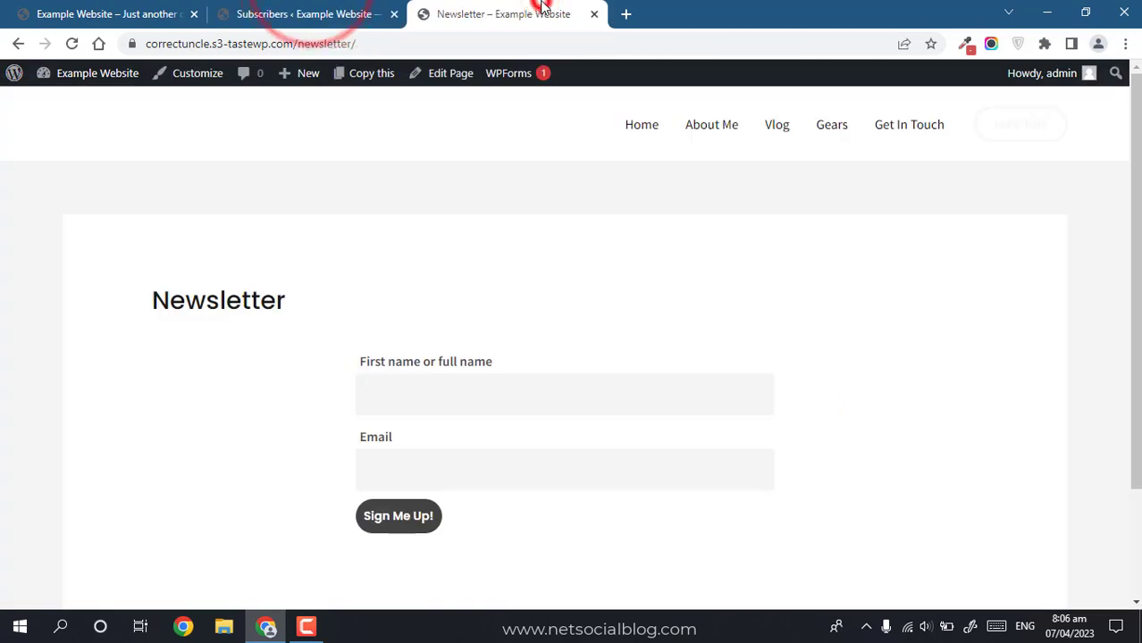
click(645, 129)
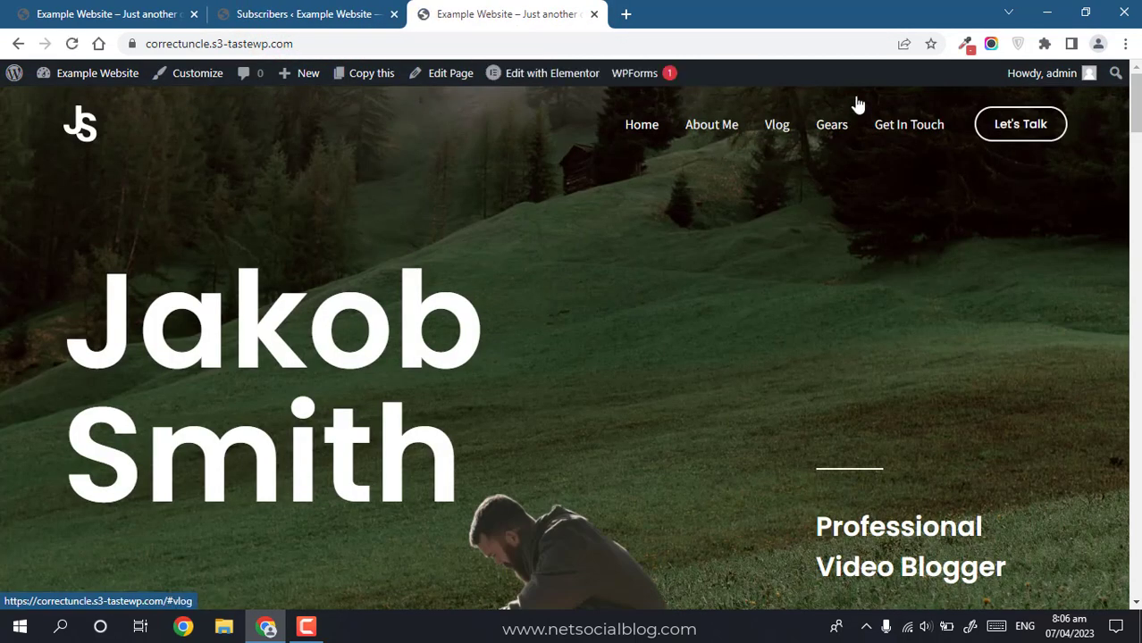
click(284, 13)
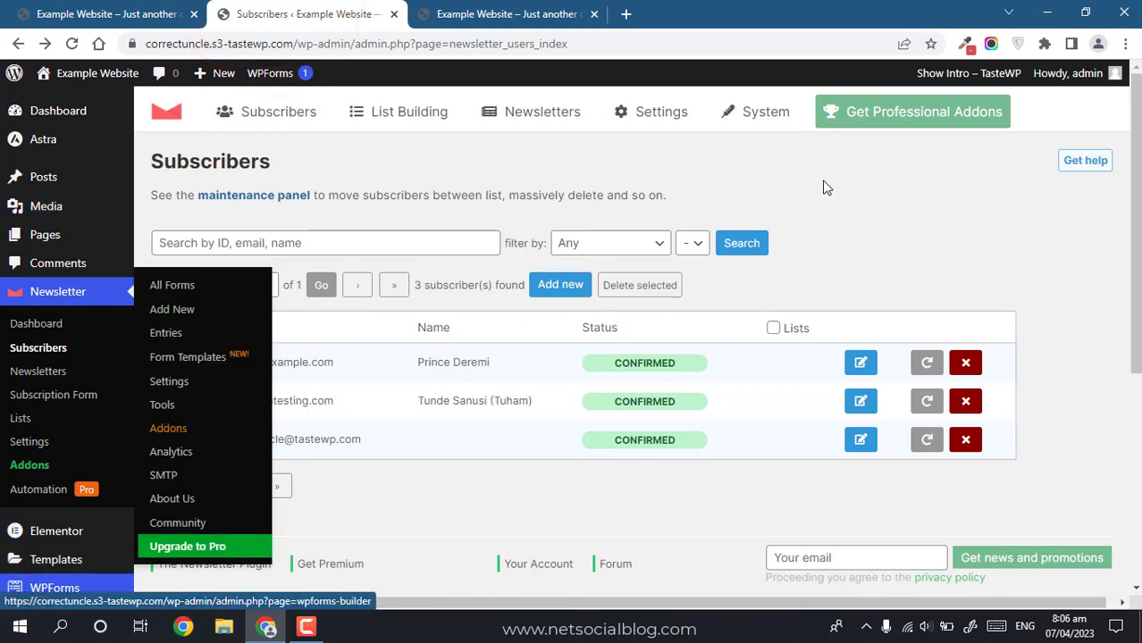
Step: Open Appearance > Menus and compare it with the live site's home page
drag(1138, 155, 1140, 186)
mouse_move(69, 574)
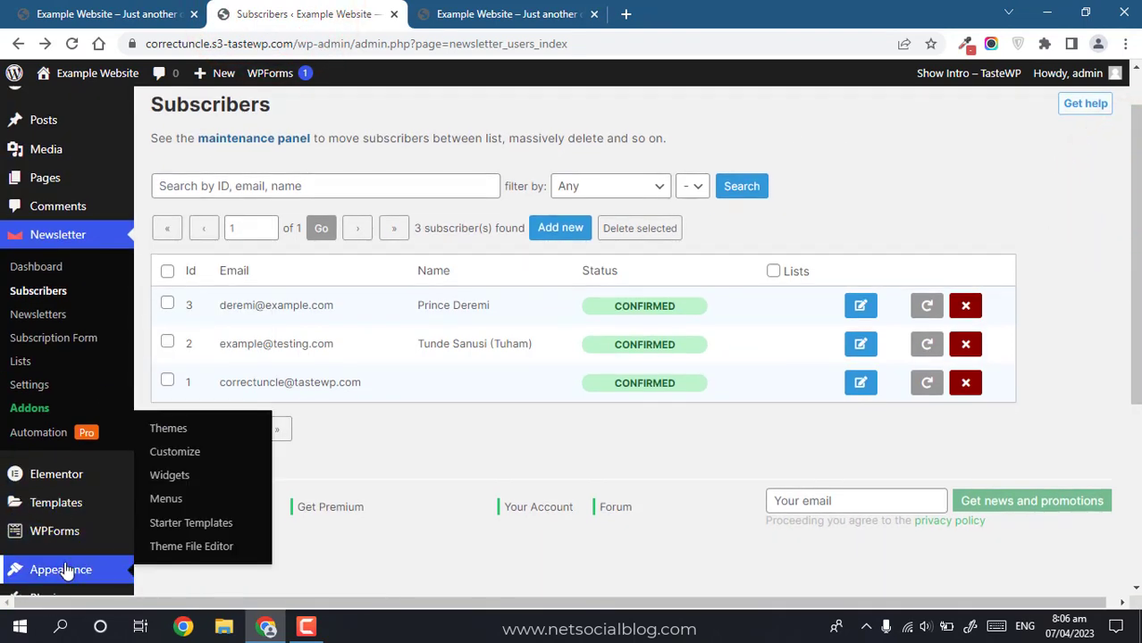
click(160, 498)
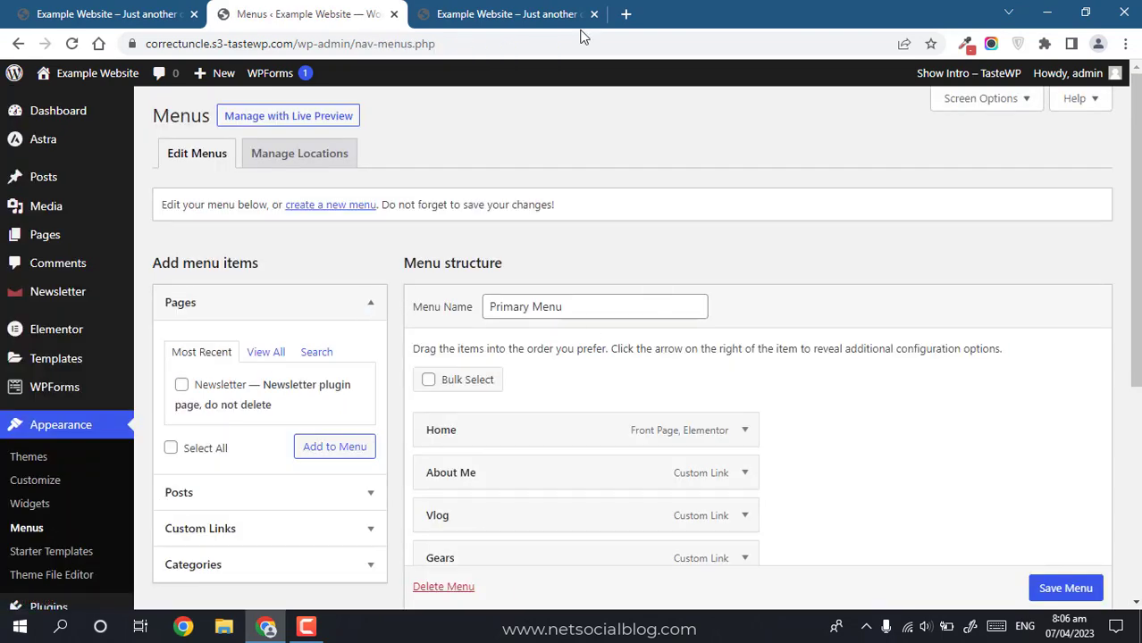
click(540, 13)
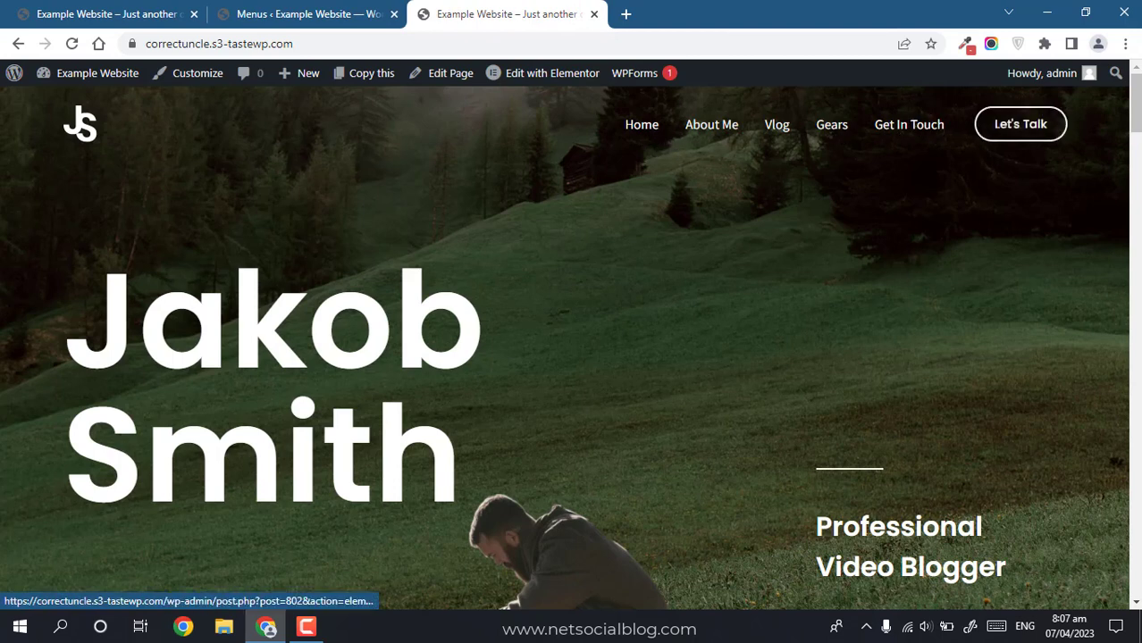
click(307, 13)
Step: Add the Newsletter page to the Primary Menu, move it after Vlog, and save the menu
drag(1136, 230, 1137, 343)
click(184, 207)
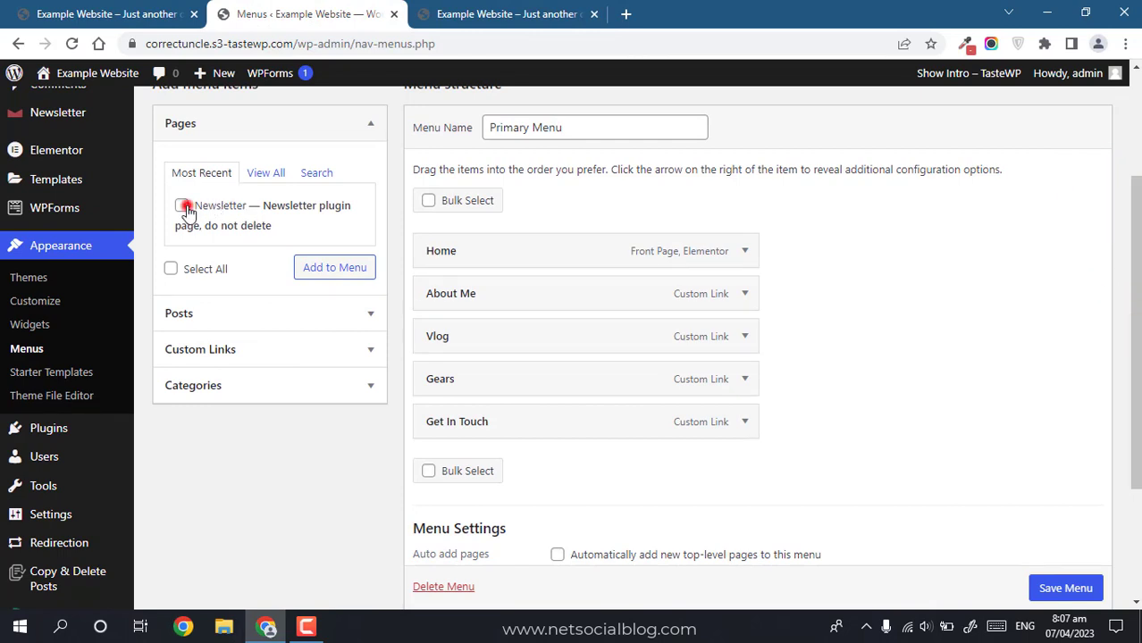
click(363, 270)
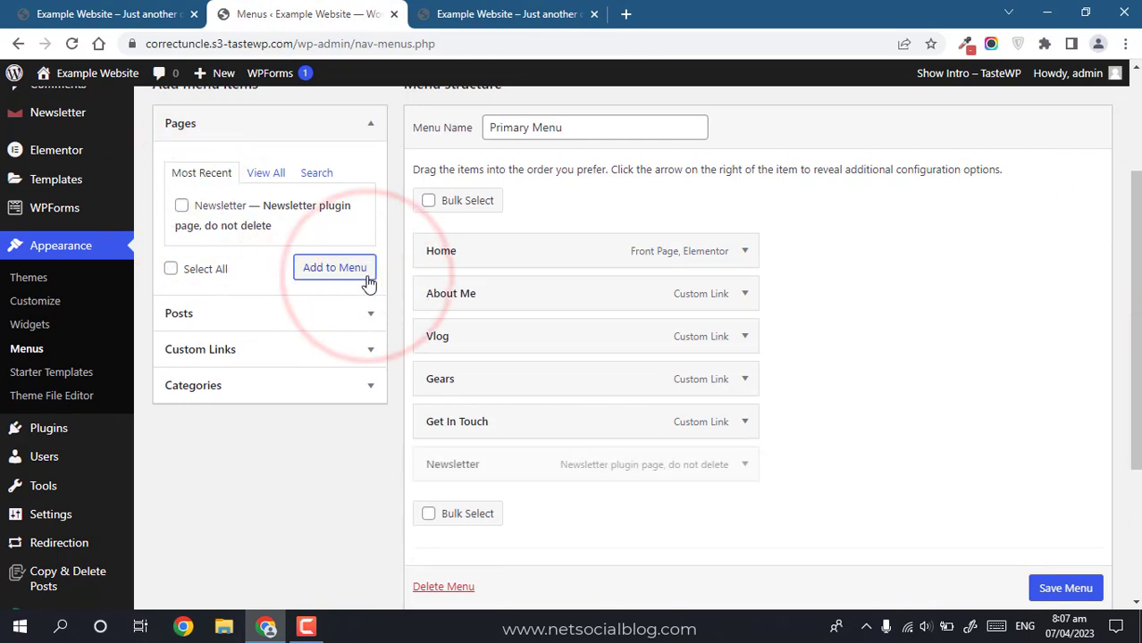
drag(1137, 371, 1137, 417)
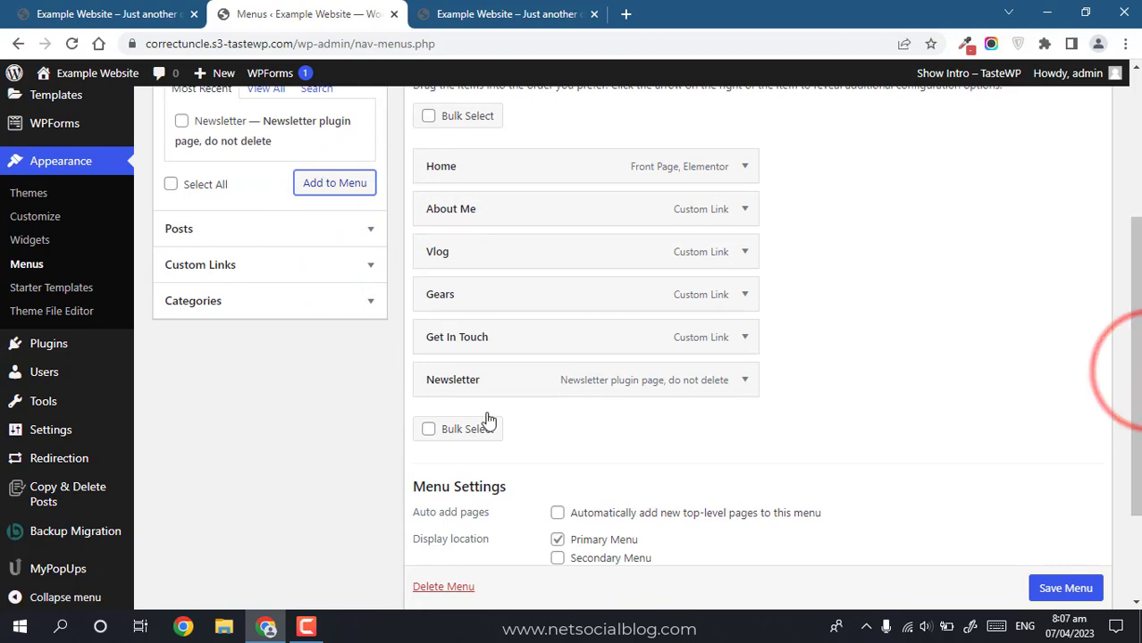
drag(494, 384, 448, 304)
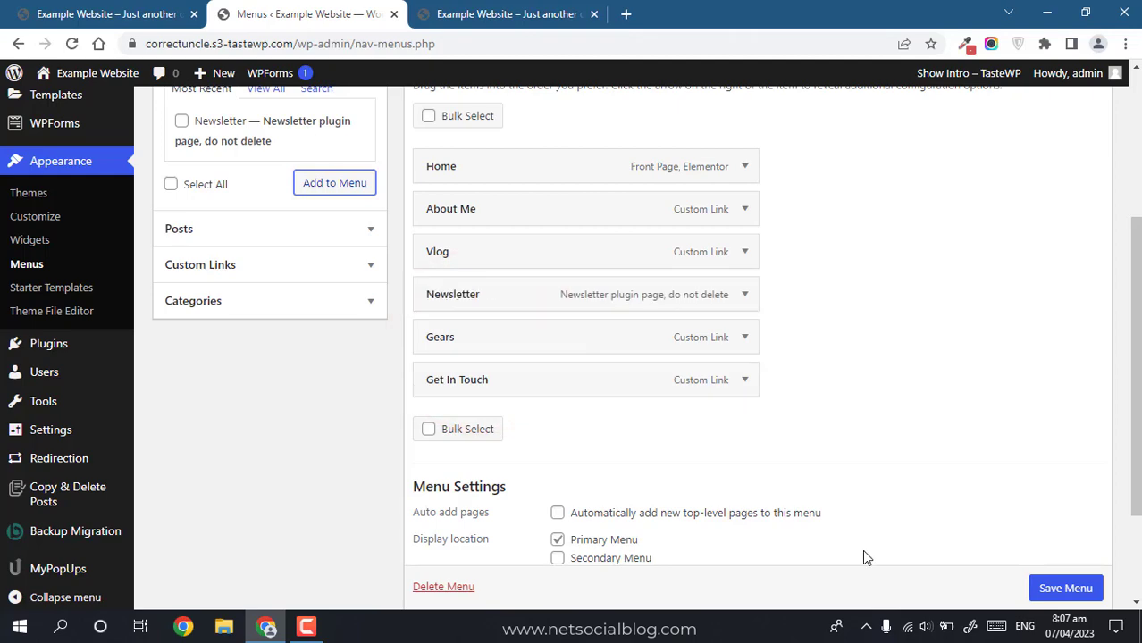
scroll(1077, 586, down, 1)
click(1075, 586)
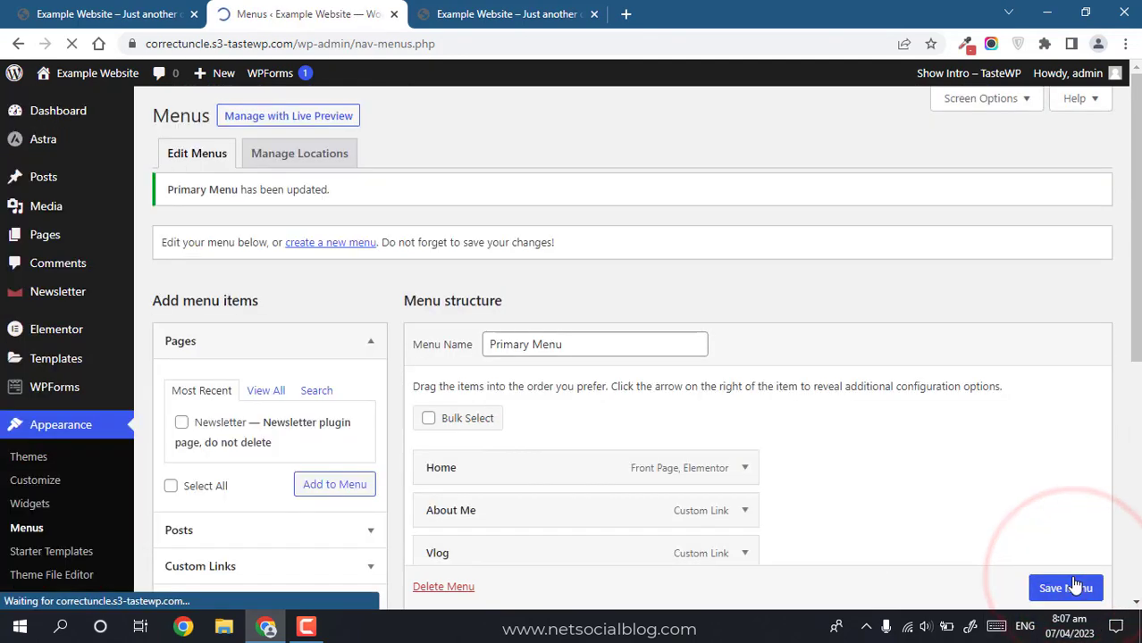
Step: Open Newsletter from the live site's header, try its First name field, then start a Windows search for Notepad
click(492, 11)
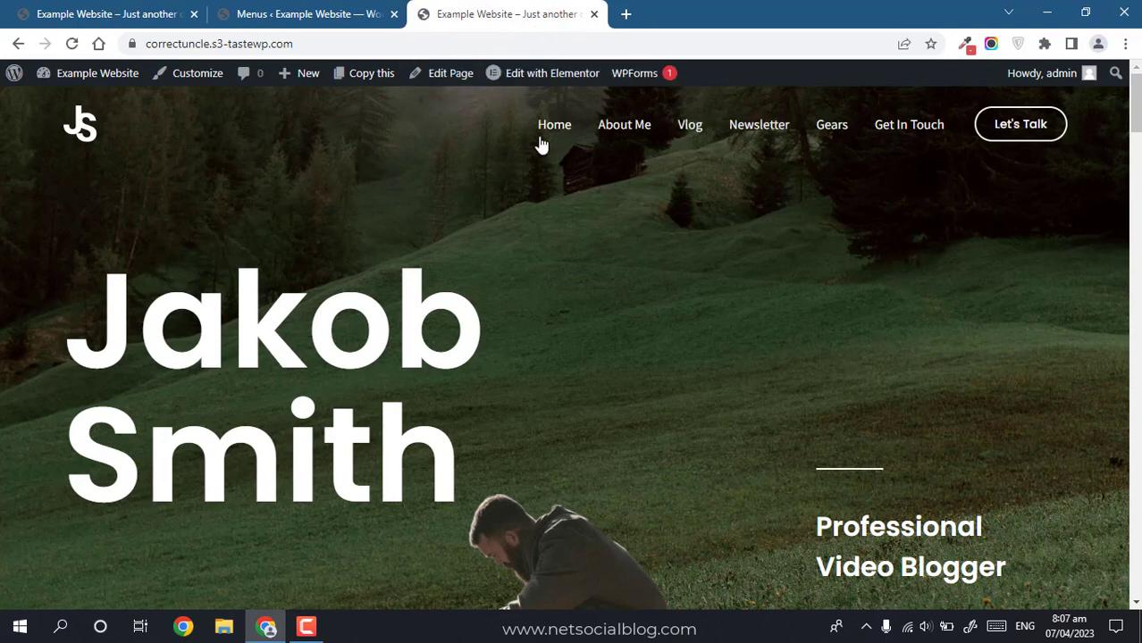
click(751, 133)
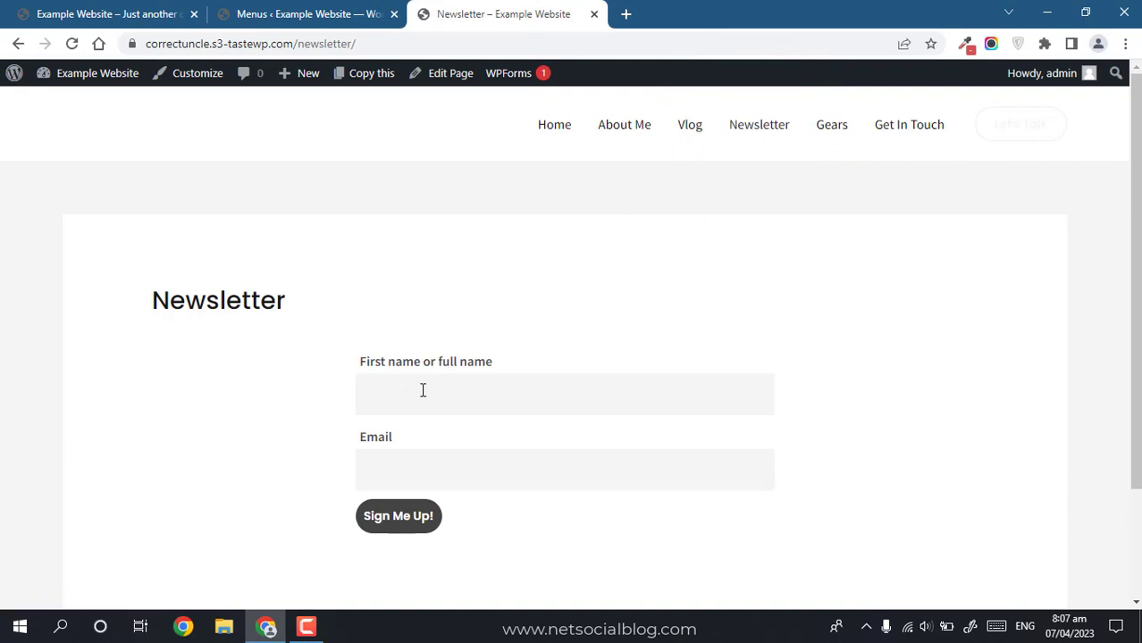
click(423, 390)
click(390, 318)
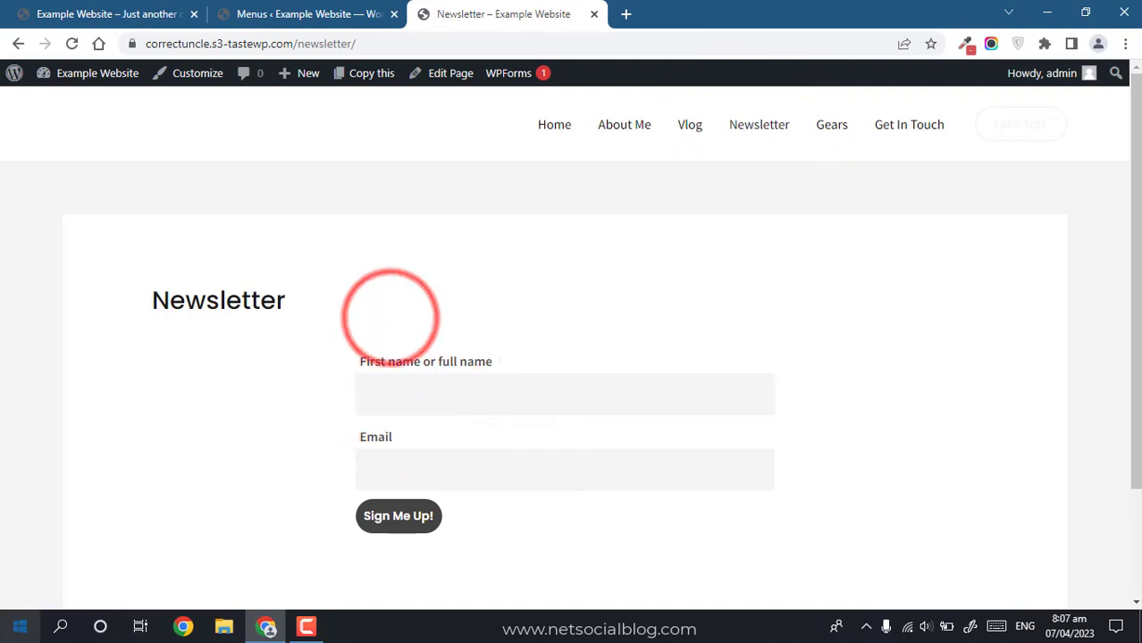
key(super)
Step: Open Notepad and write the outline title 'Creating and Sending a Newsletter on WordPress' with its steps
text(notep)
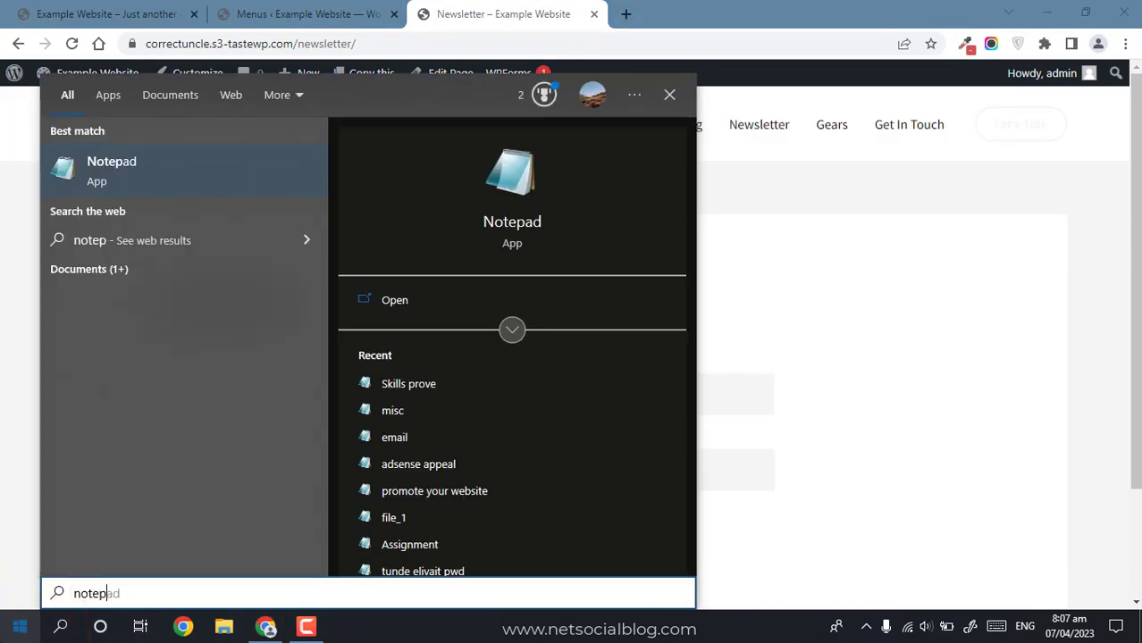
click(128, 172)
text(1)
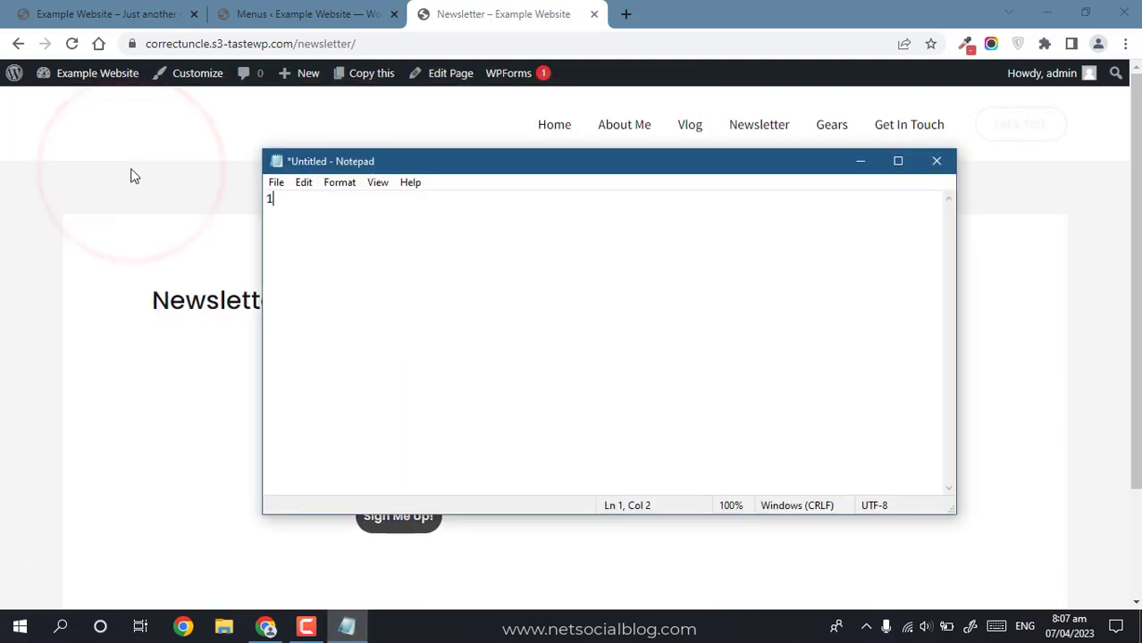
text(.)
key(ctrl+a)
text(Creating a)
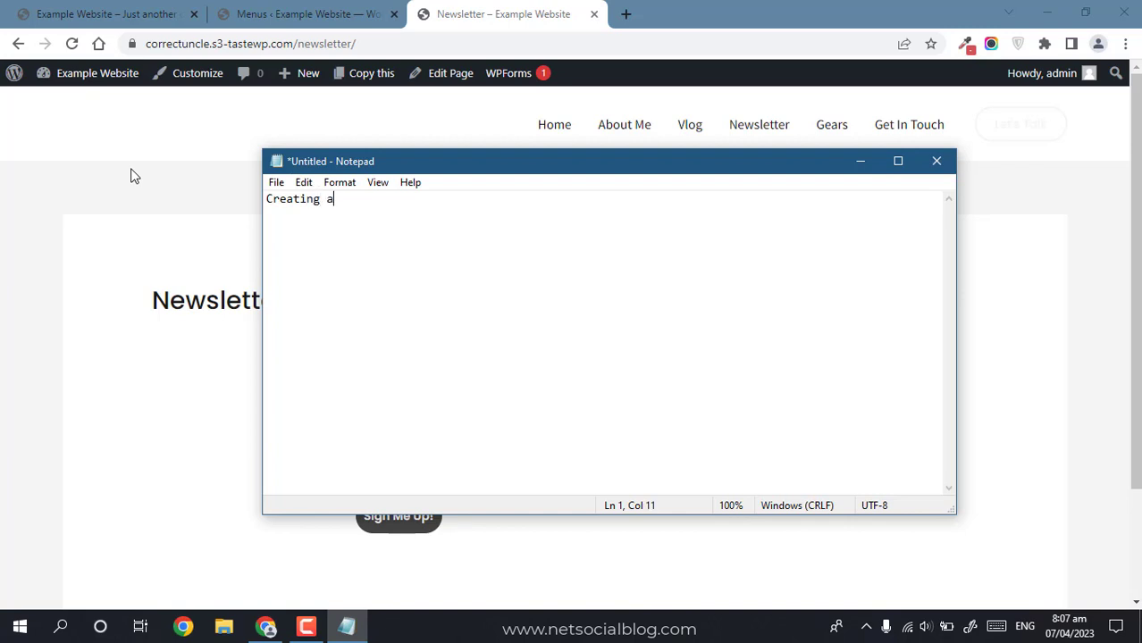
text(nd Seni)
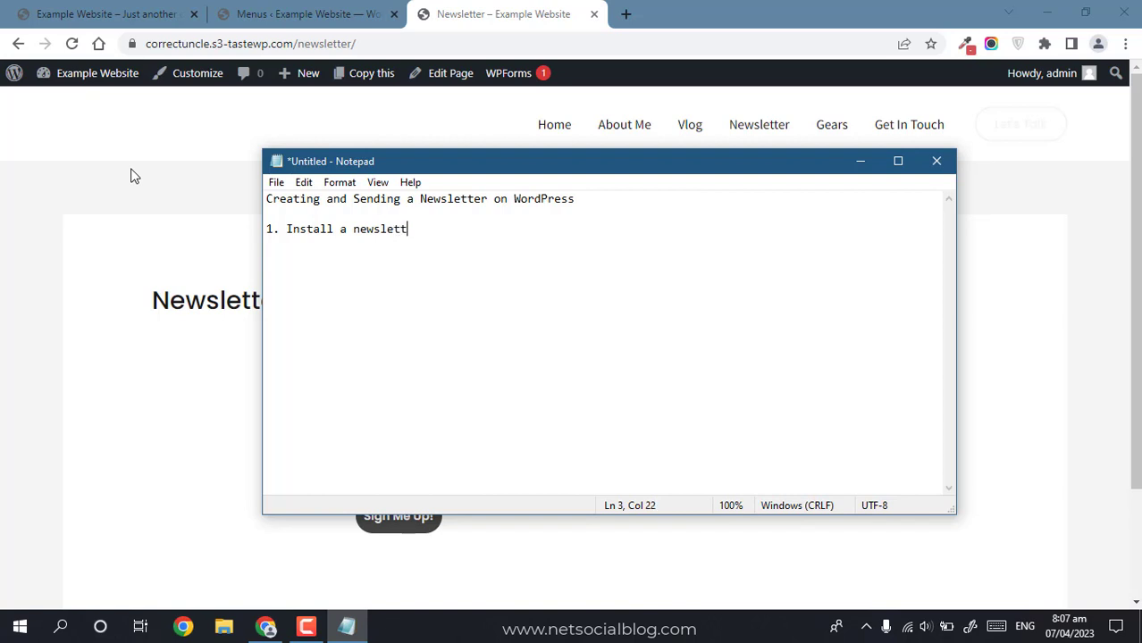
text(lugin on our website)
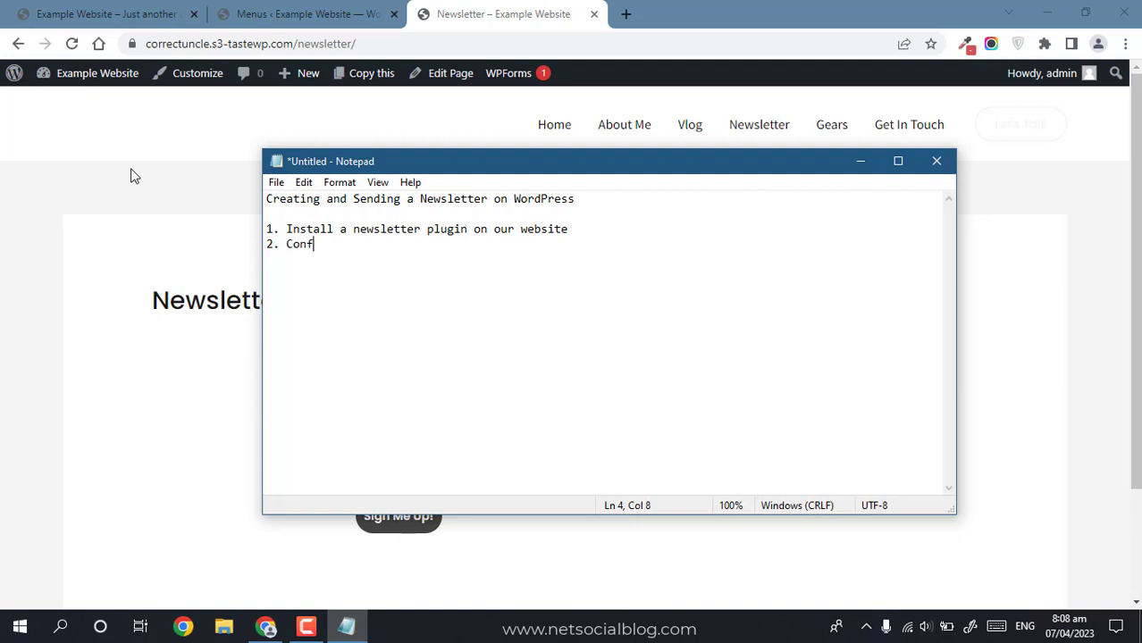
text(igure and setup the)
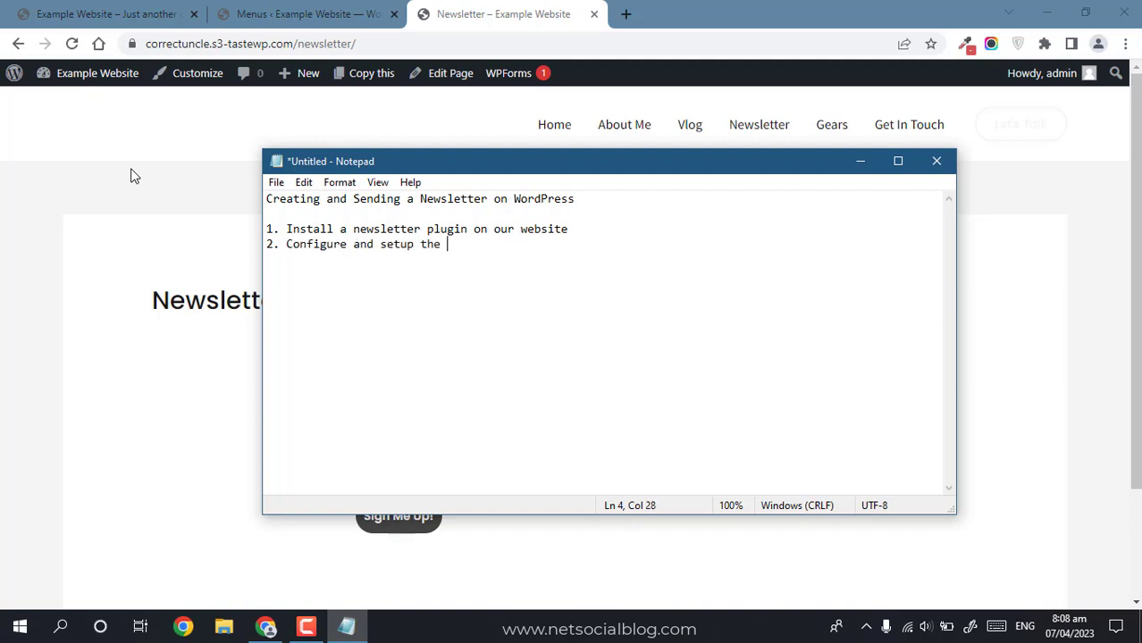
text(newsletter plugin)
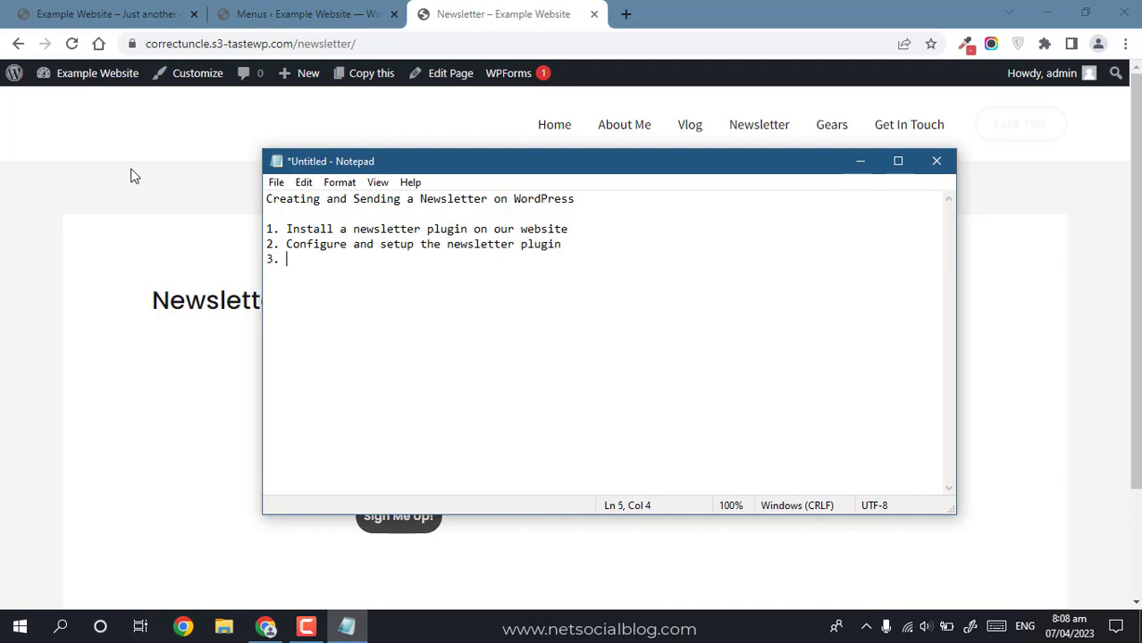
text(t)
key(BackSpace)
text(o)
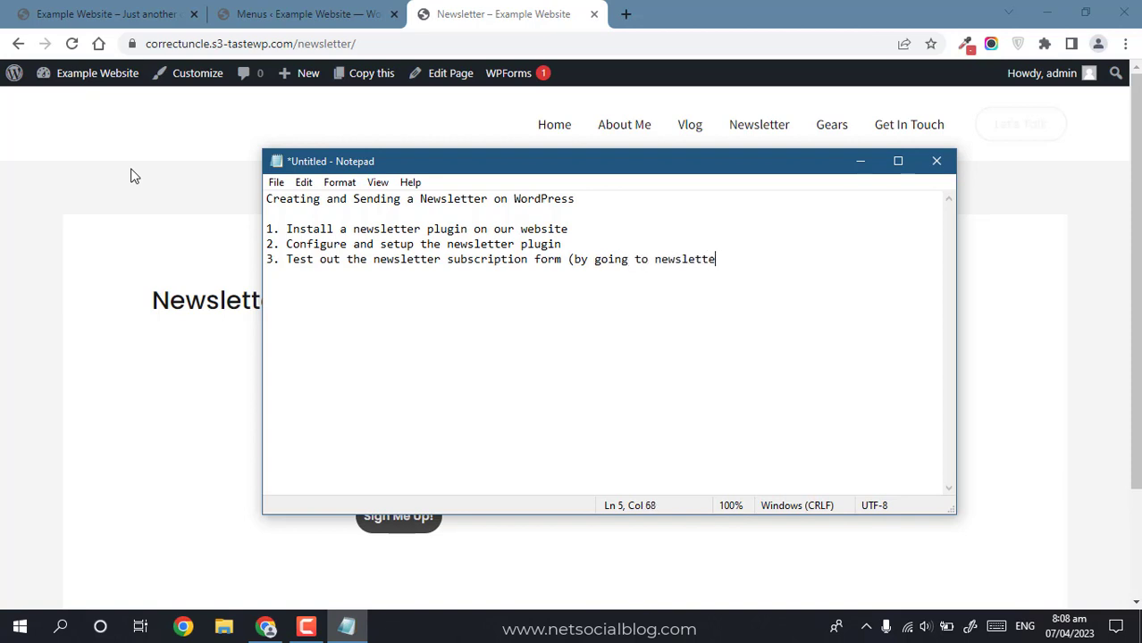
text(oage)
Step: Add step 4: 'Browse the list of all subscribers to our website'
click(115, 290)
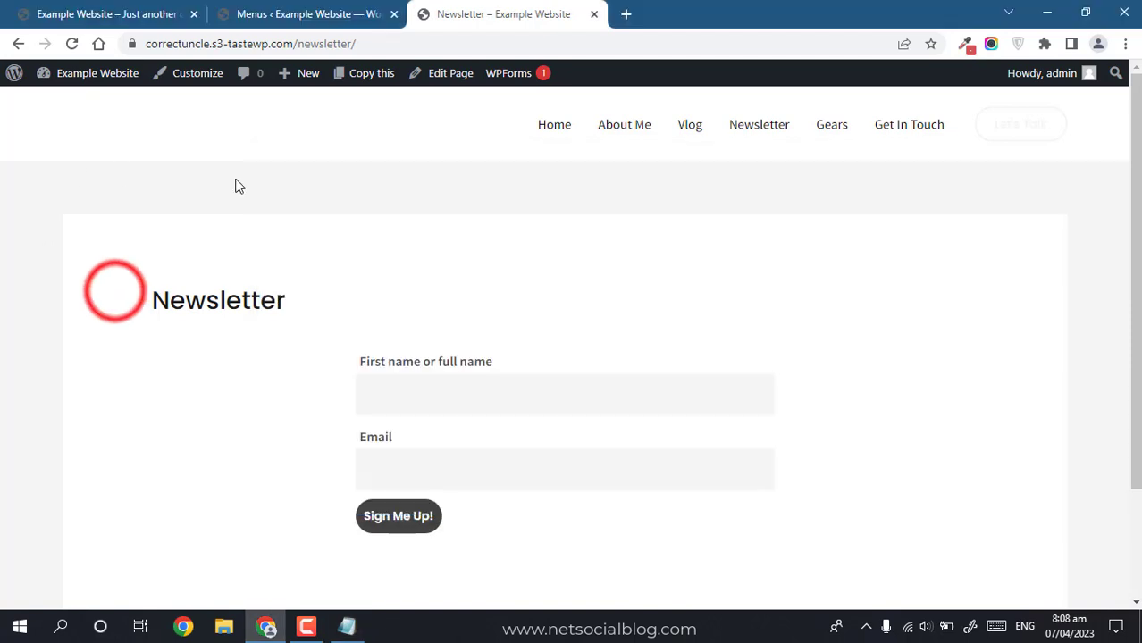
click(347, 626)
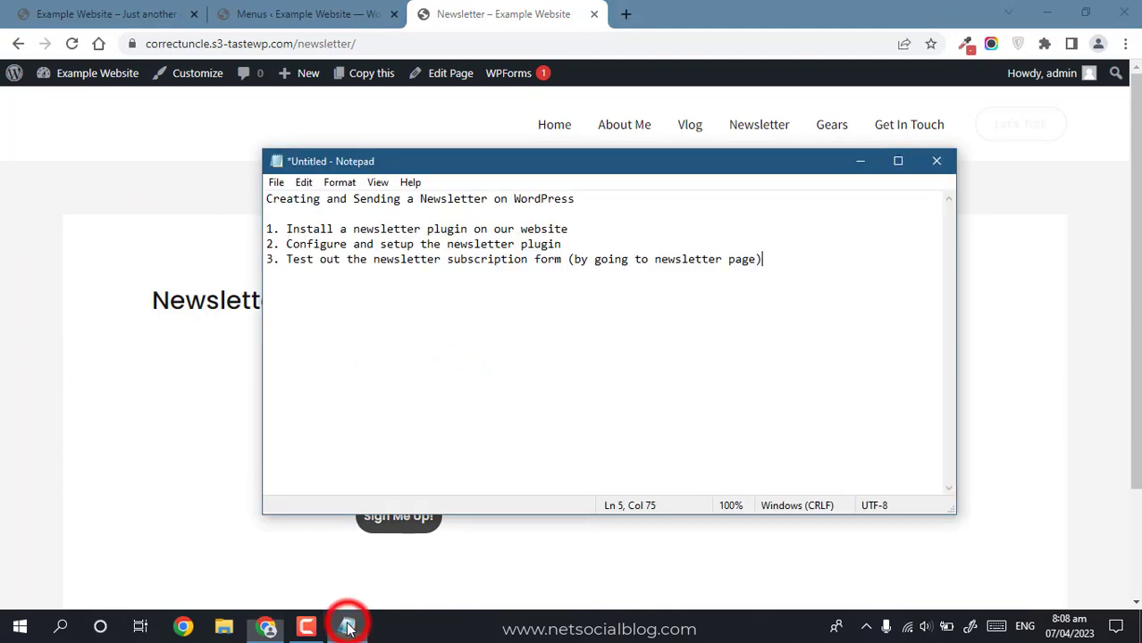
key(Return)
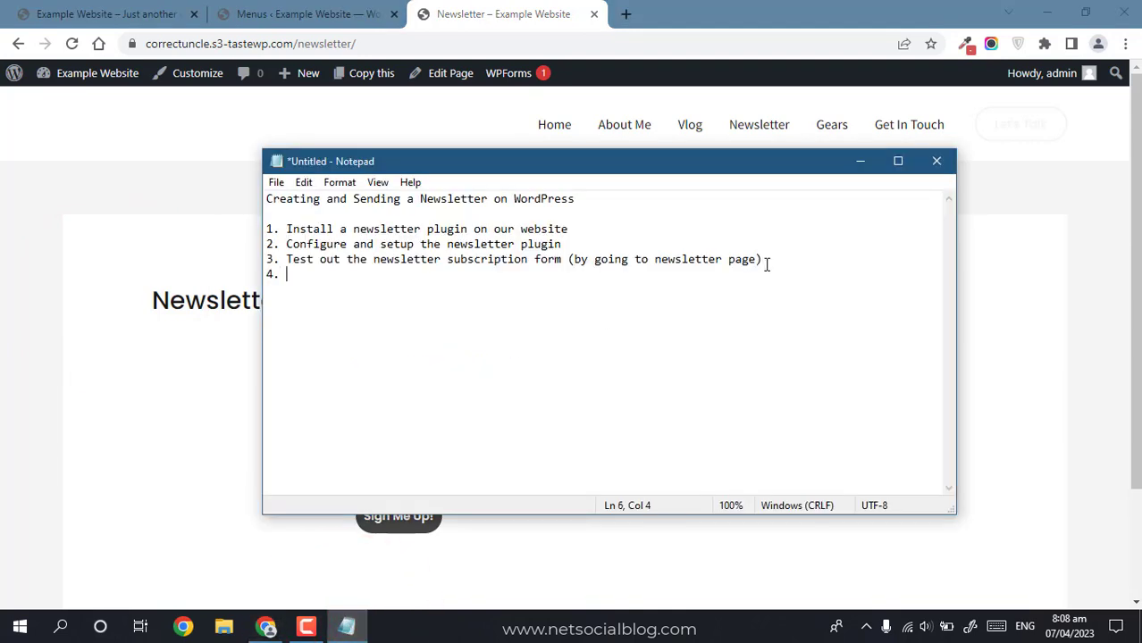
text(4. Browse the list of all subs)
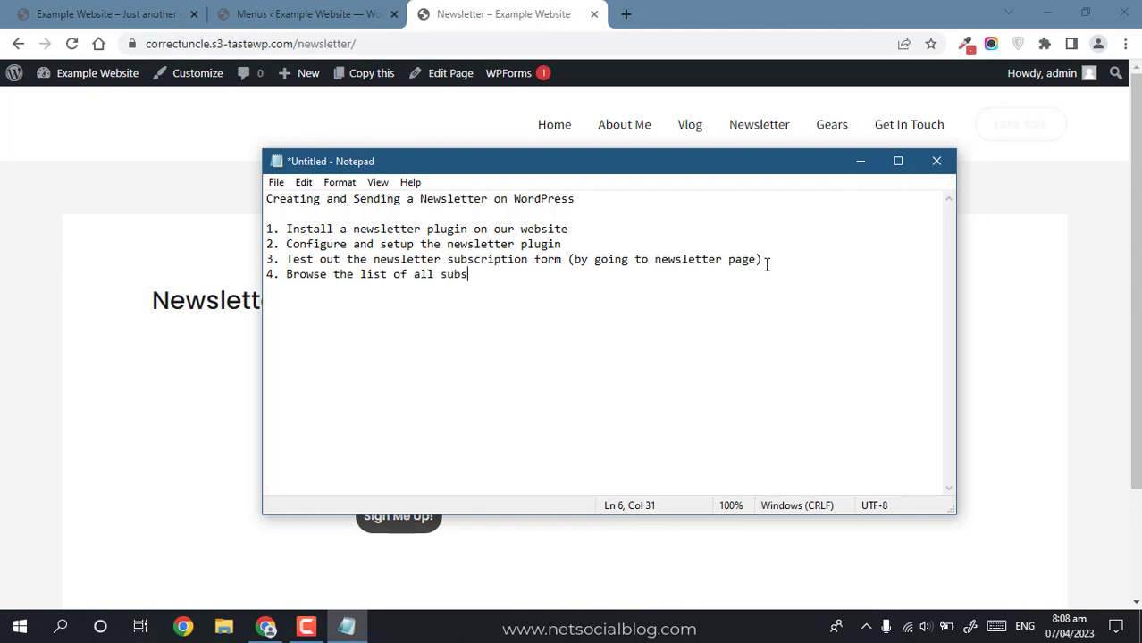
text(cribers to our bw)
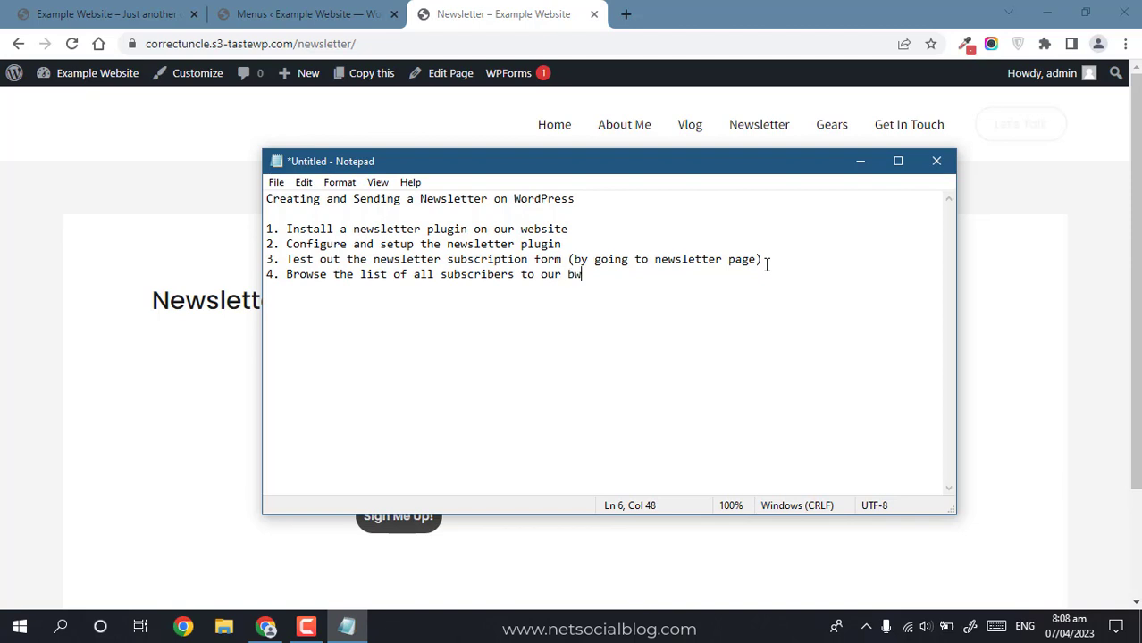
key(BackSpace)
text(website)
Step: Return to the WordPress Menus tab in the browser
click(287, 200)
click(243, 213)
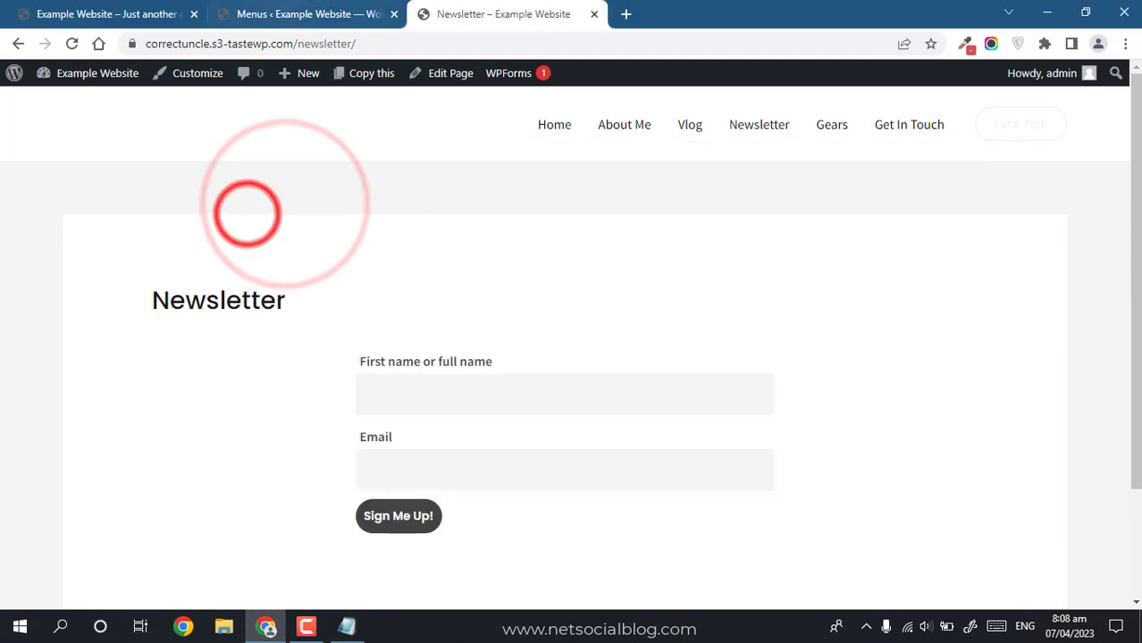
click(282, 24)
Step: Open Newsletter > Subscribers showing three confirmed subscribers, then bring the Notepad outline forward
mouse_move(18, 295)
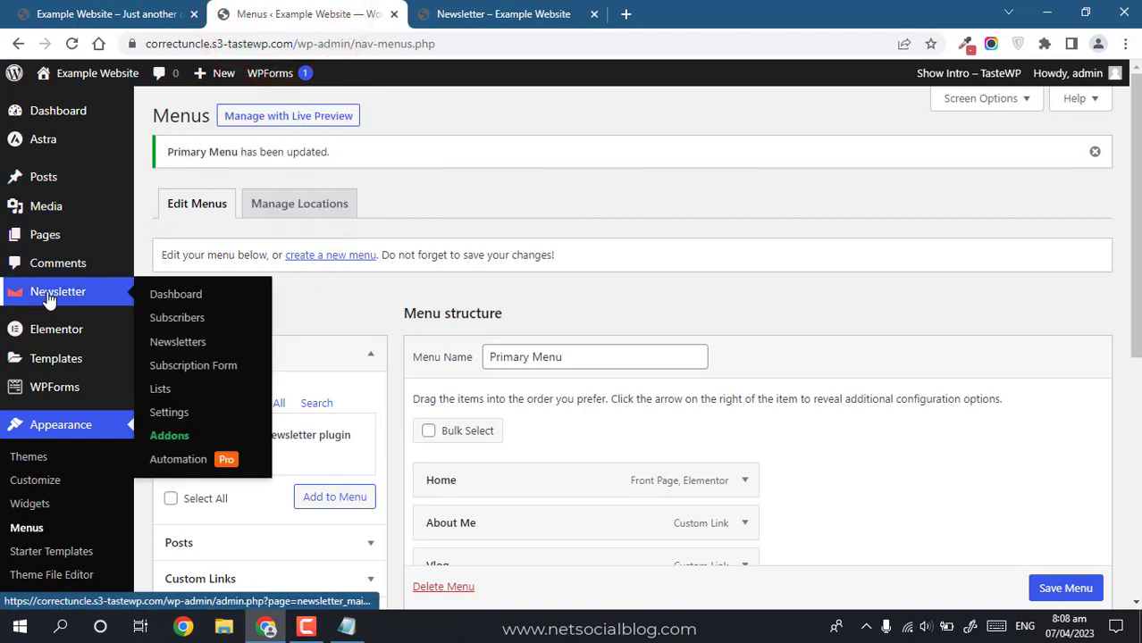
click(168, 320)
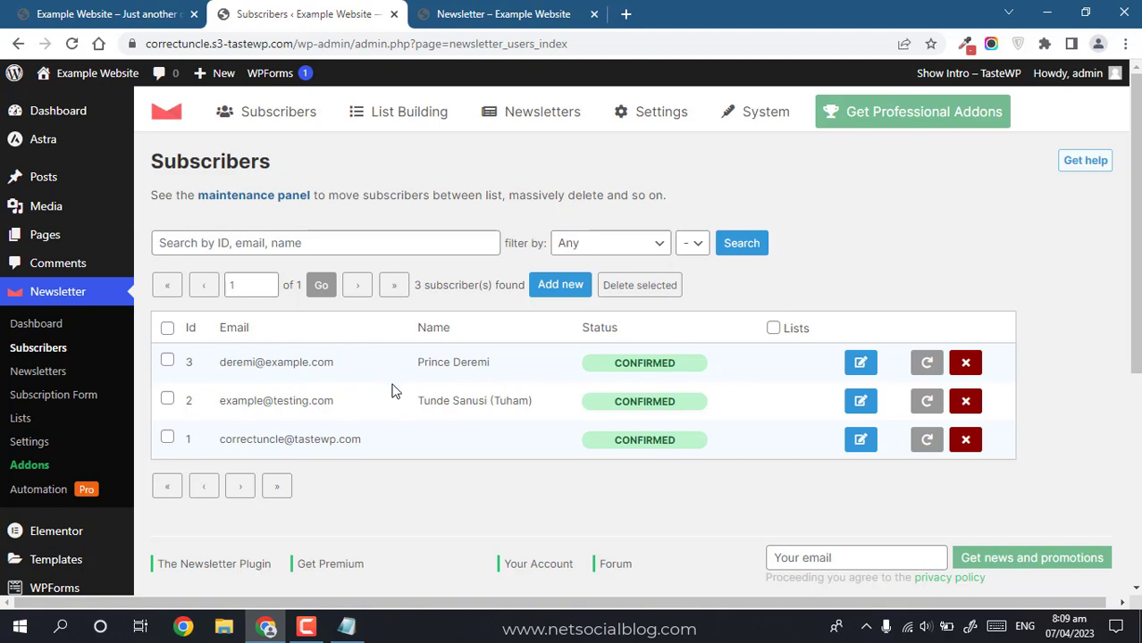
click(345, 626)
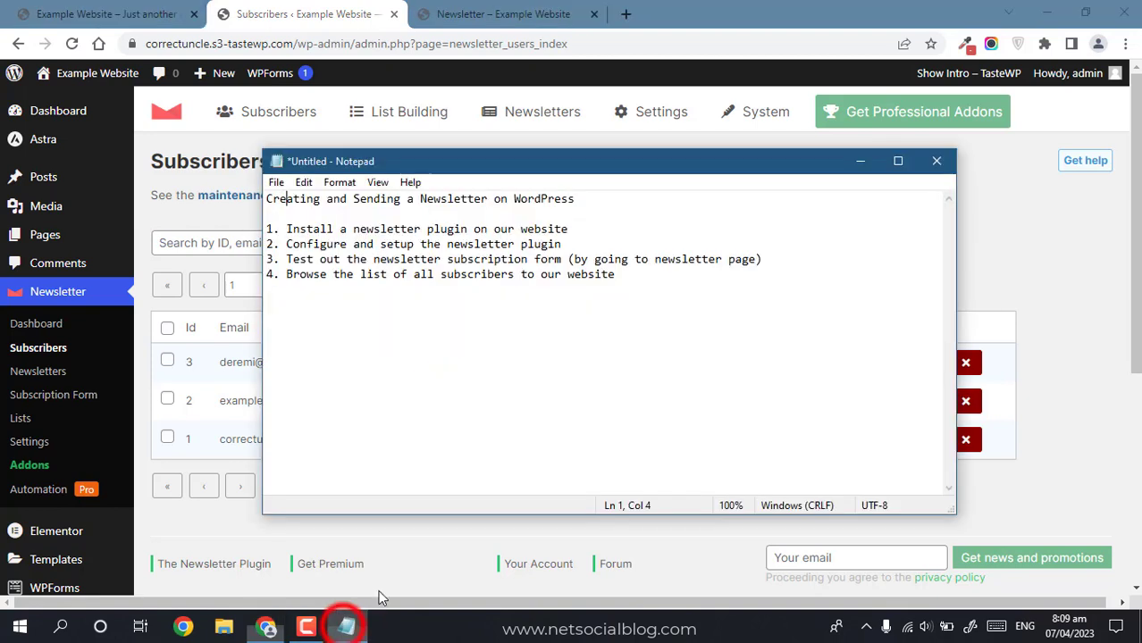
Step: Add step 5 on adding a Newsletter form, with sub-items homepage (using elementor) and sidebar (using widgets)
click(666, 280)
key(Return)
text(5.)
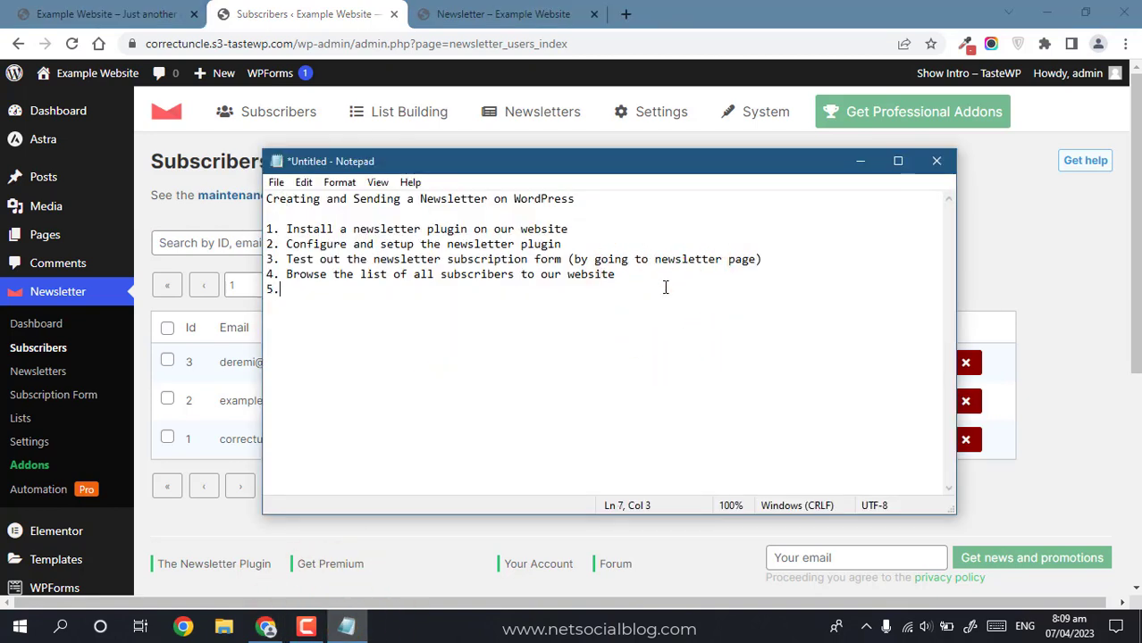
text( How To add a Newsletter form on any part of our website)
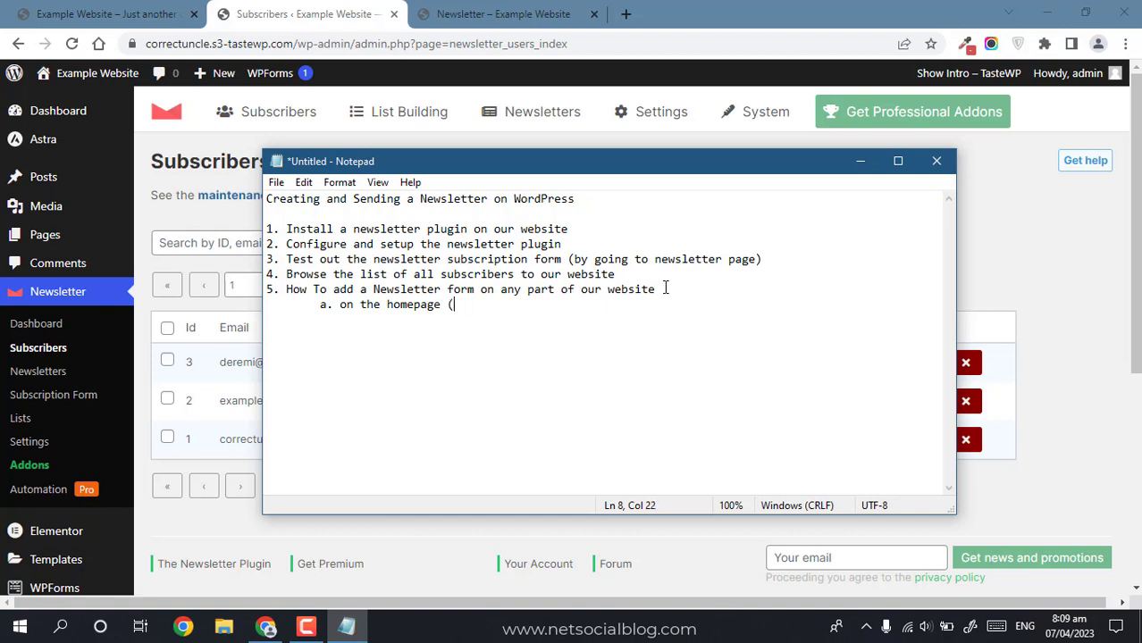
text(lementor) 	b. on )
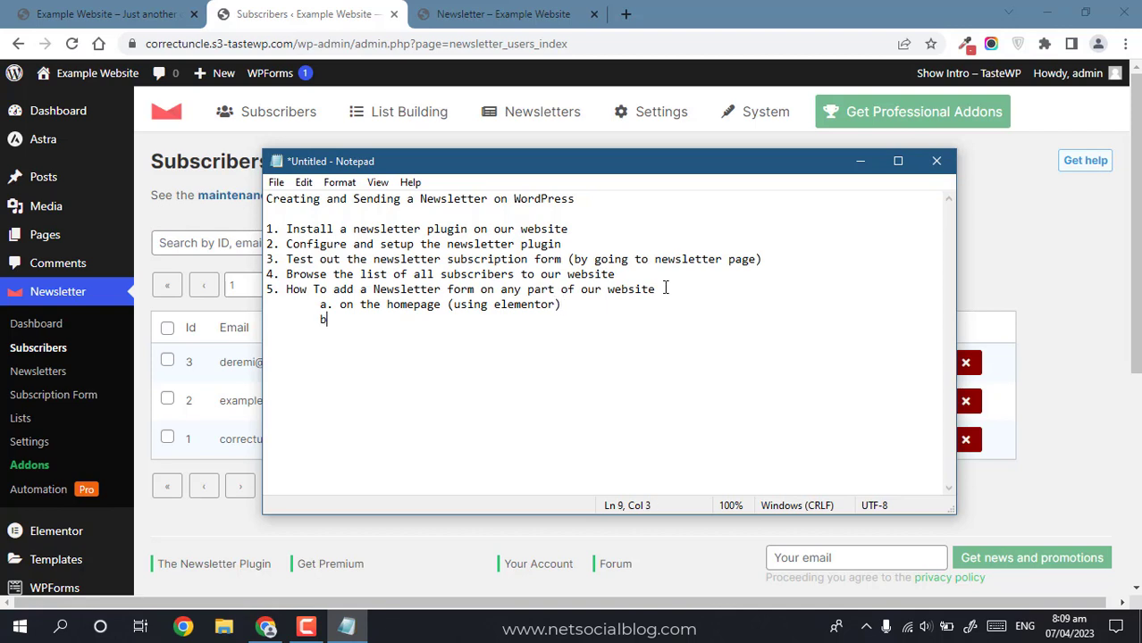
text(sidebar (using widgets))
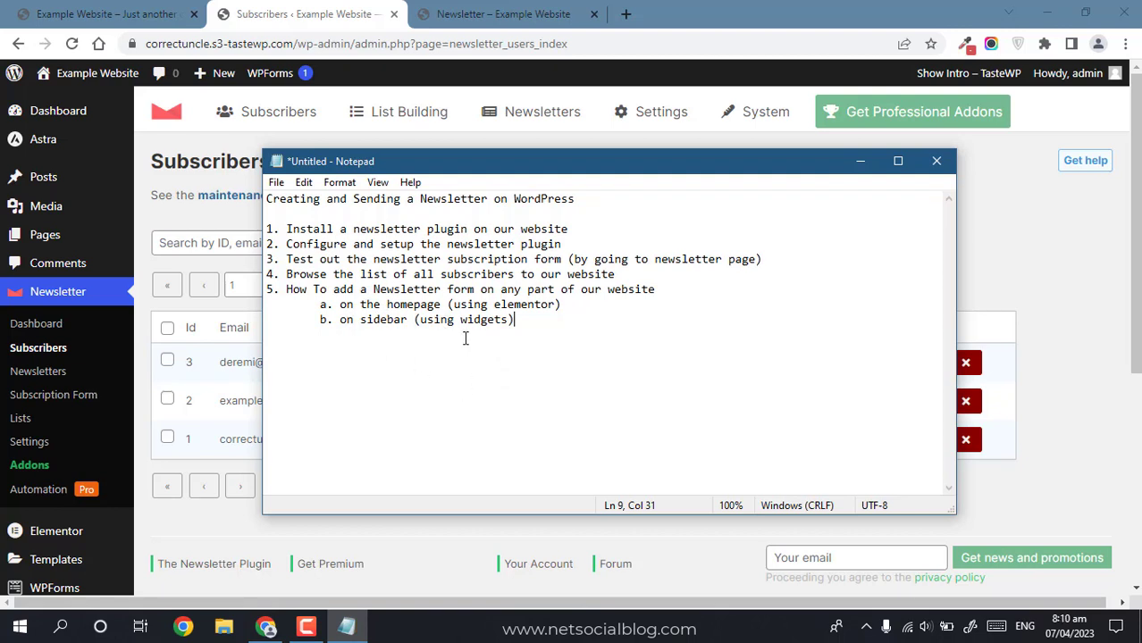
Step: Follow the Home link from the Newsletter page and show the site's front-end home page
click(474, 13)
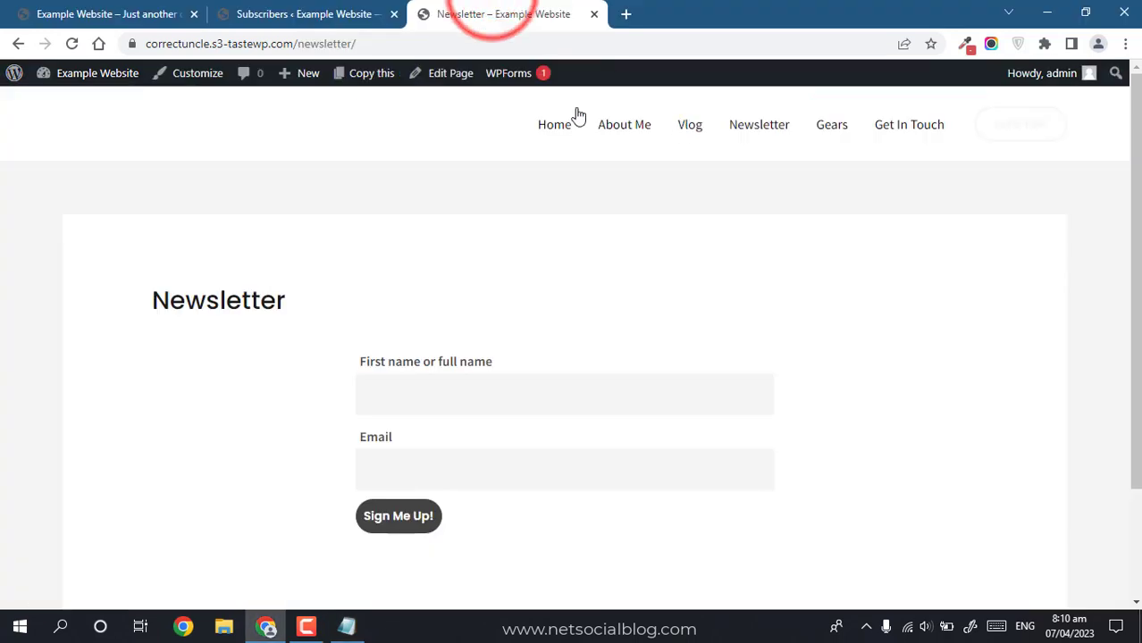
click(534, 114)
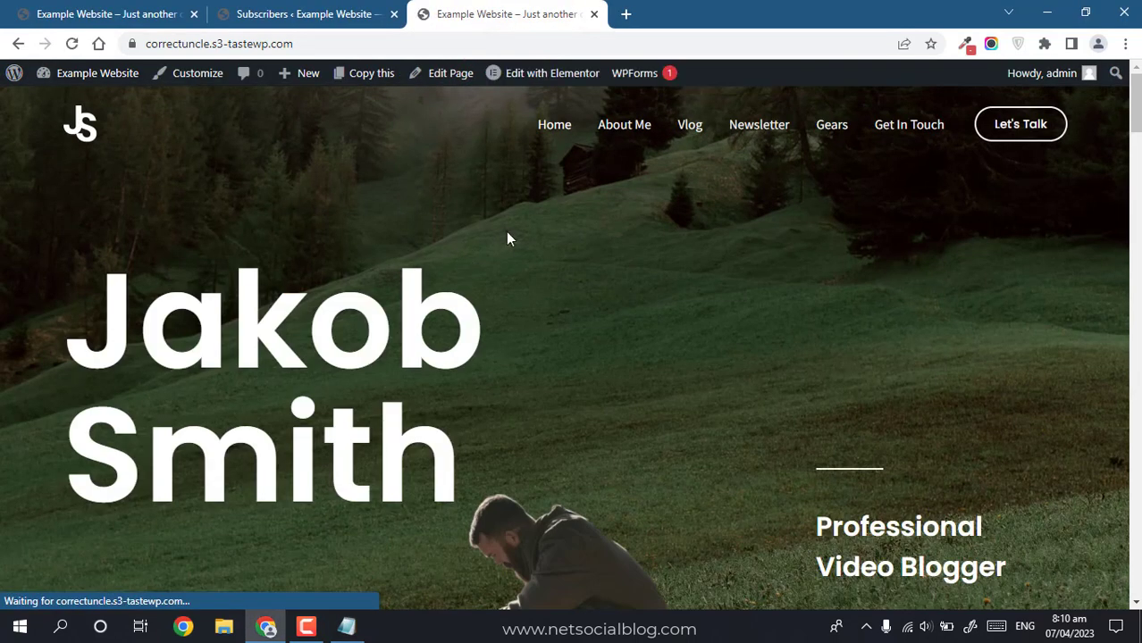
drag(1136, 123, 1103, 65)
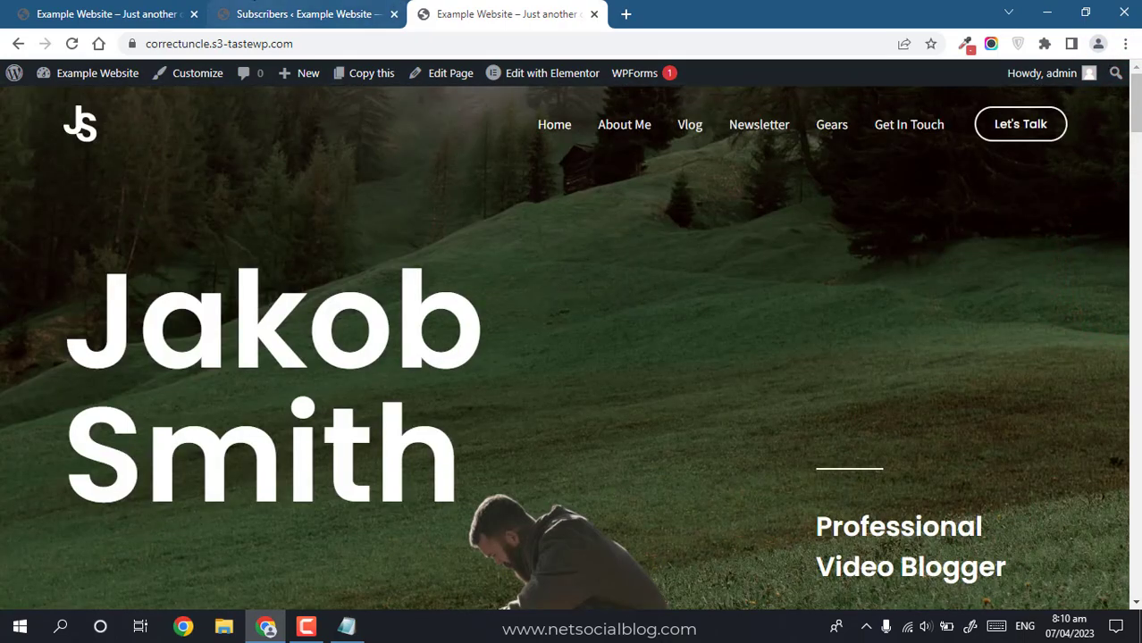
click(259, 14)
click(346, 626)
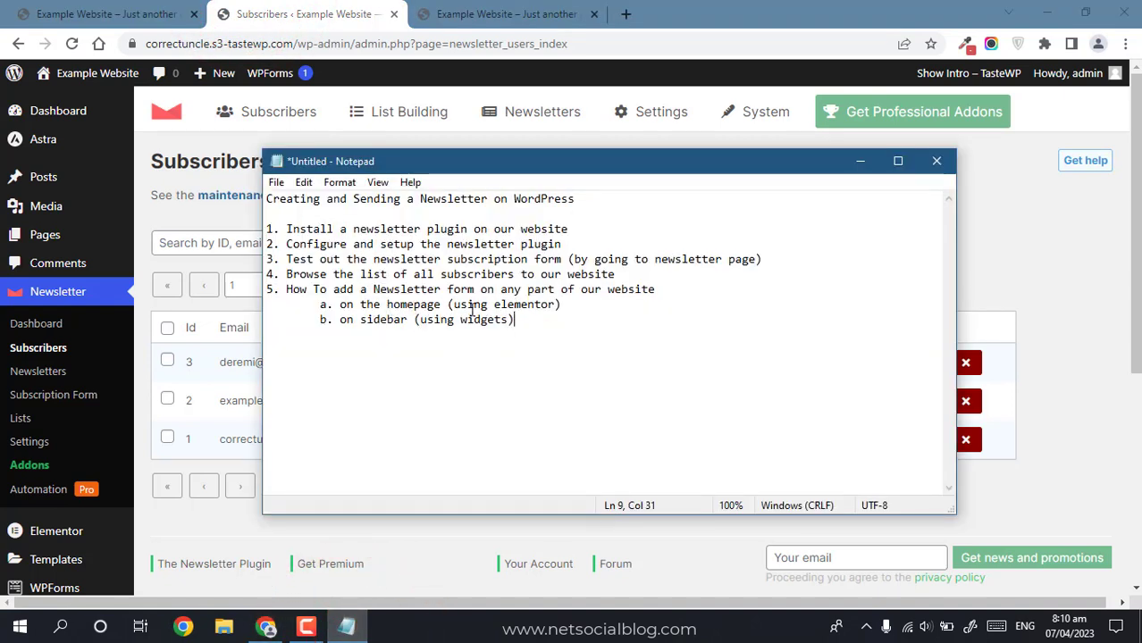
click(469, 18)
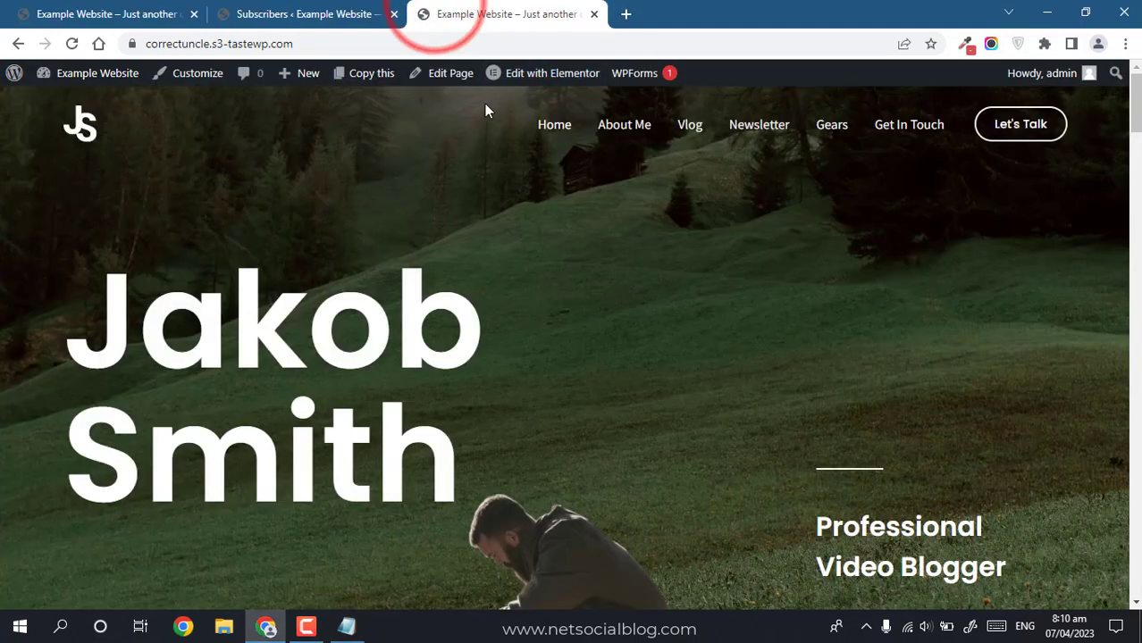
click(332, 14)
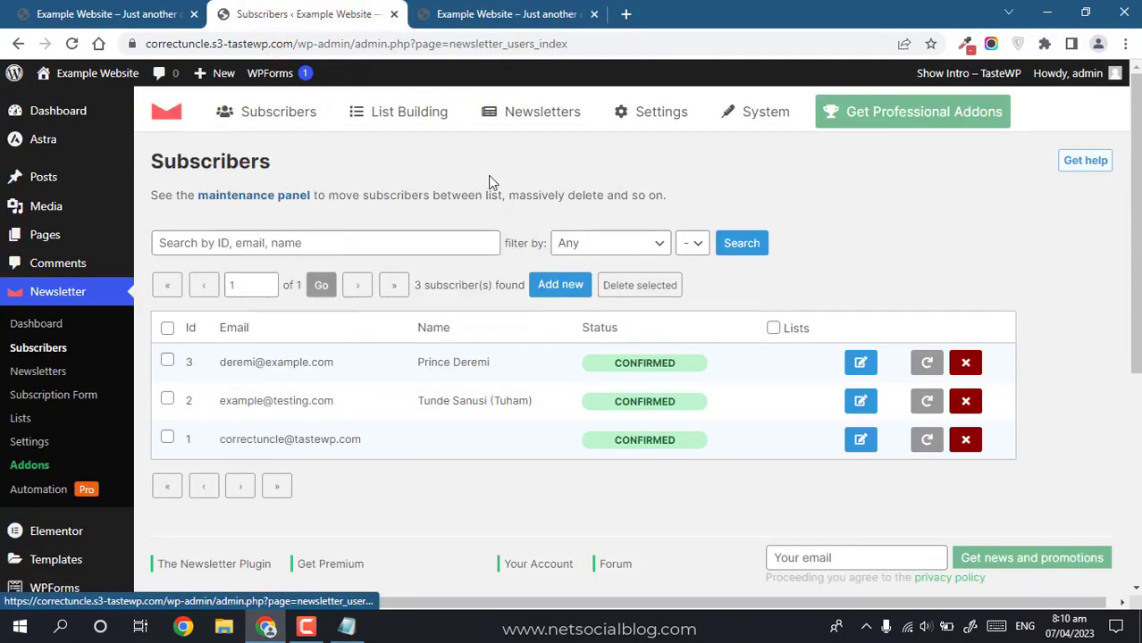
Step: Close the extra site tab and scroll the homepage down to the 'Let's talk!' contact section
double_click(519, 191)
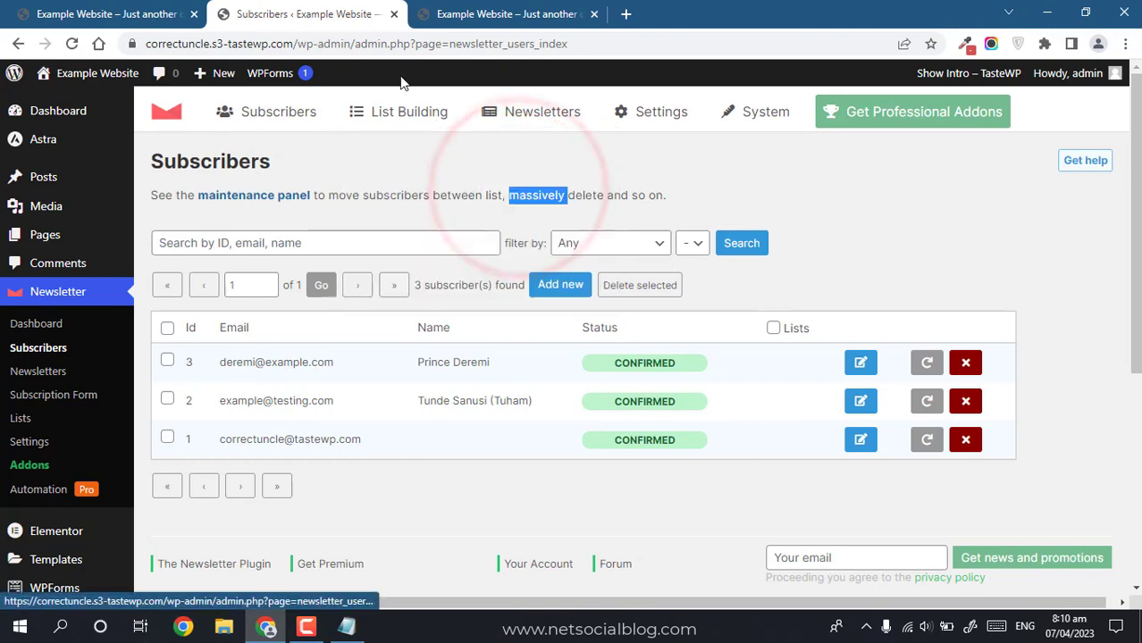
click(184, 14)
click(194, 13)
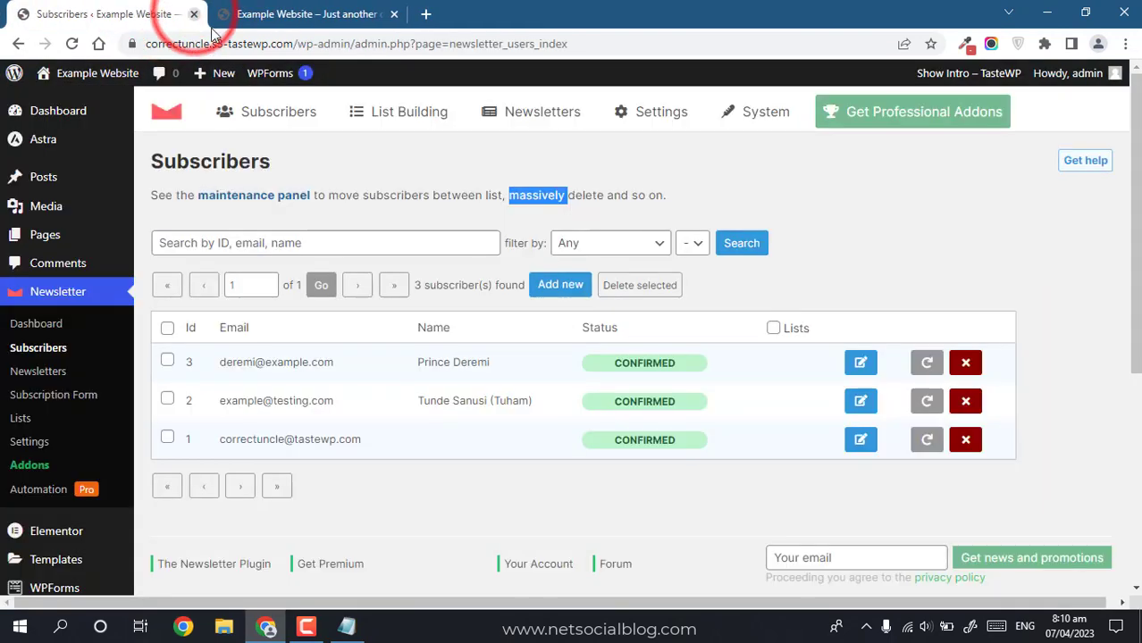
click(268, 14)
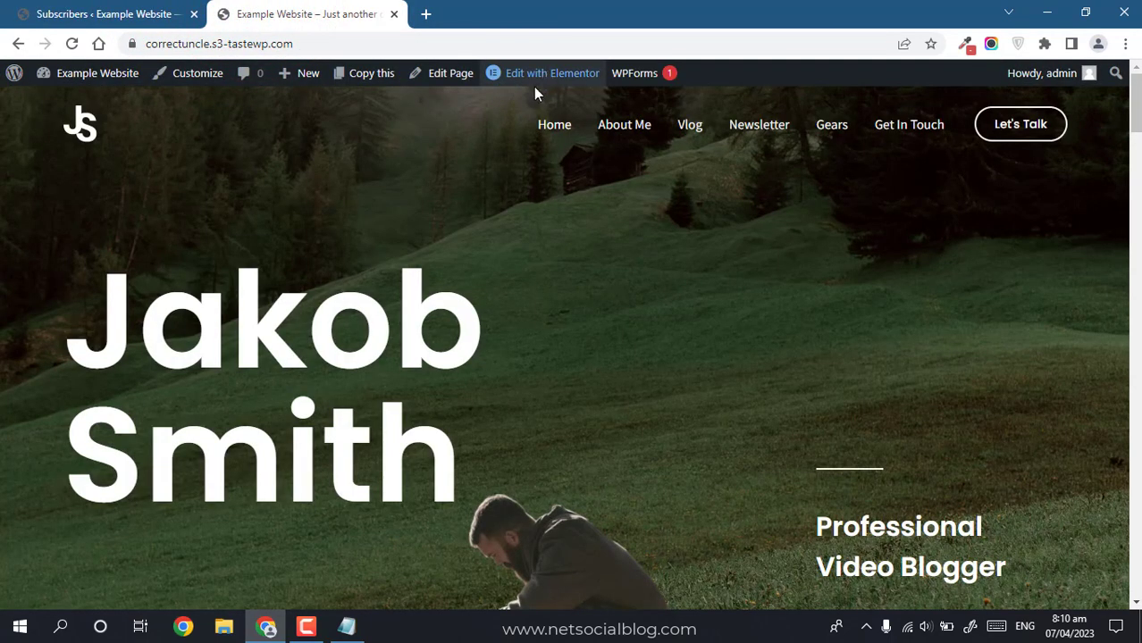
mouse_move(536, 80)
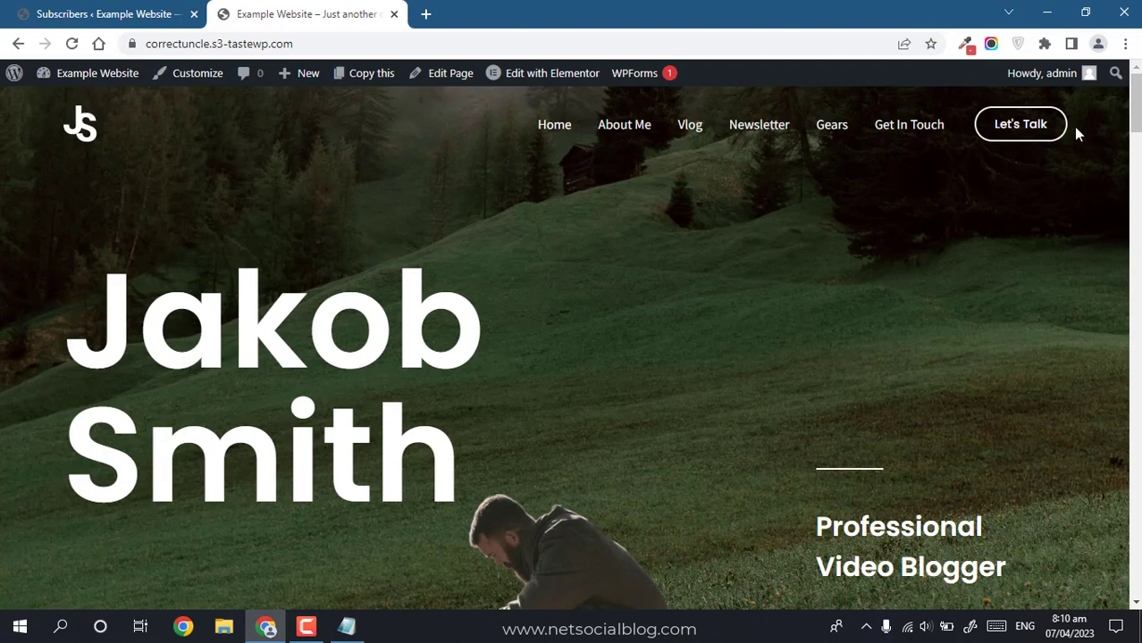
drag(1134, 107, 1136, 529)
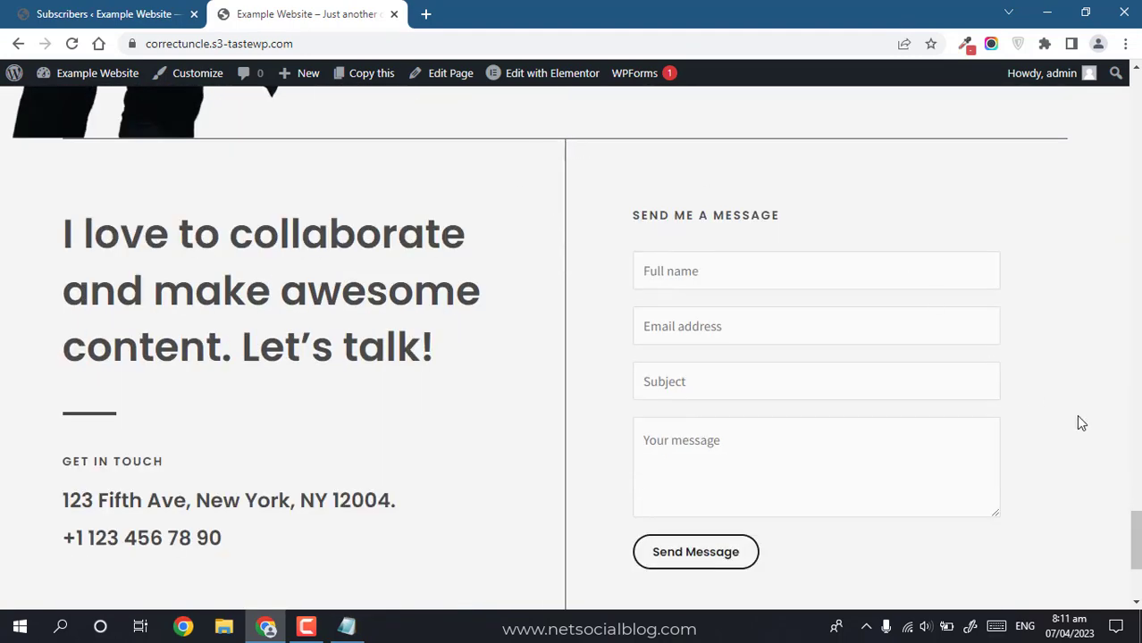
drag(1136, 523, 1136, 548)
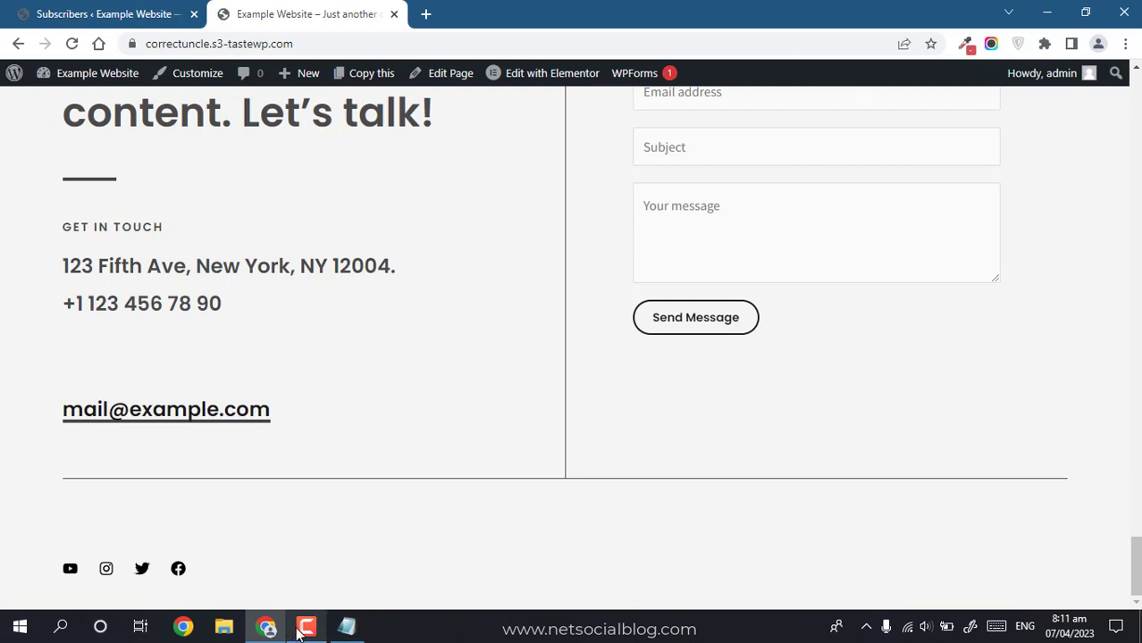
click(305, 626)
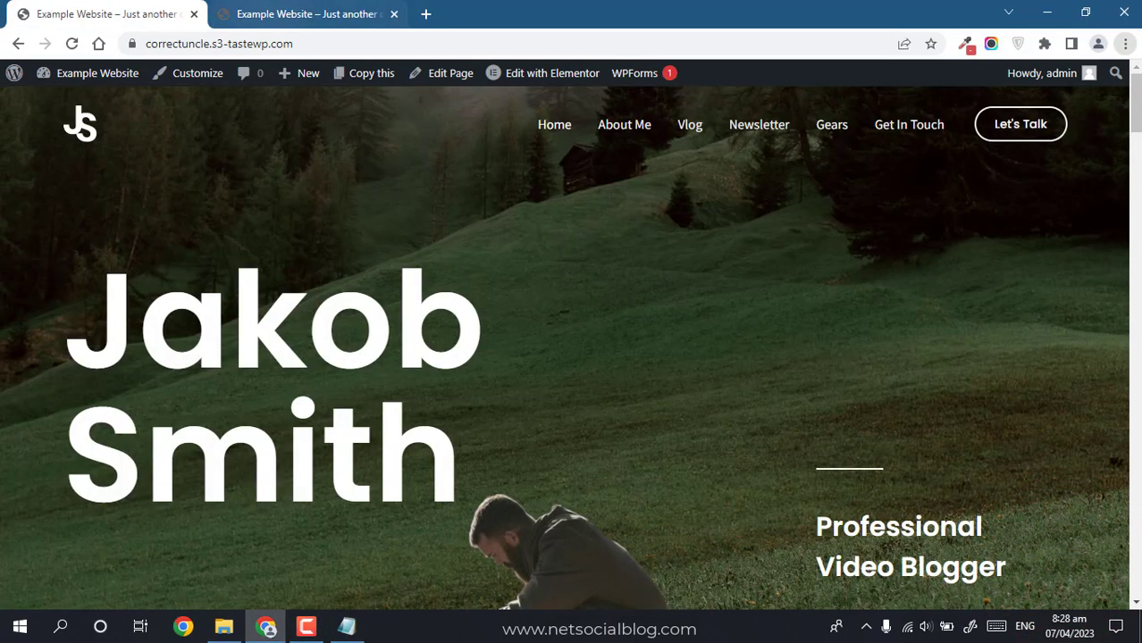
click(346, 626)
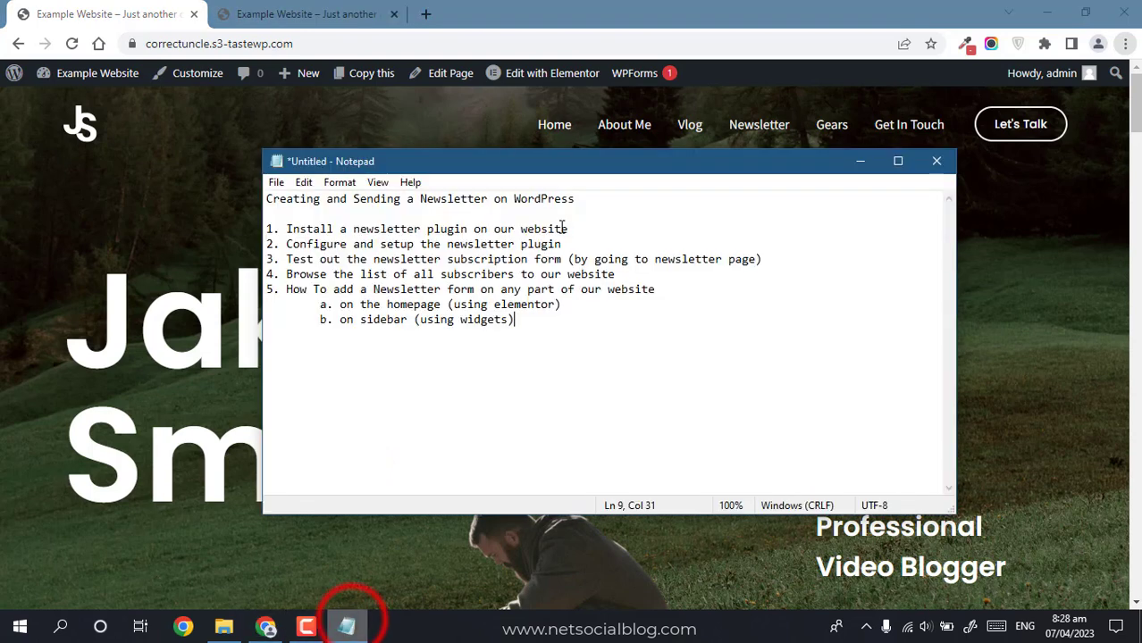
drag(396, 304, 510, 305)
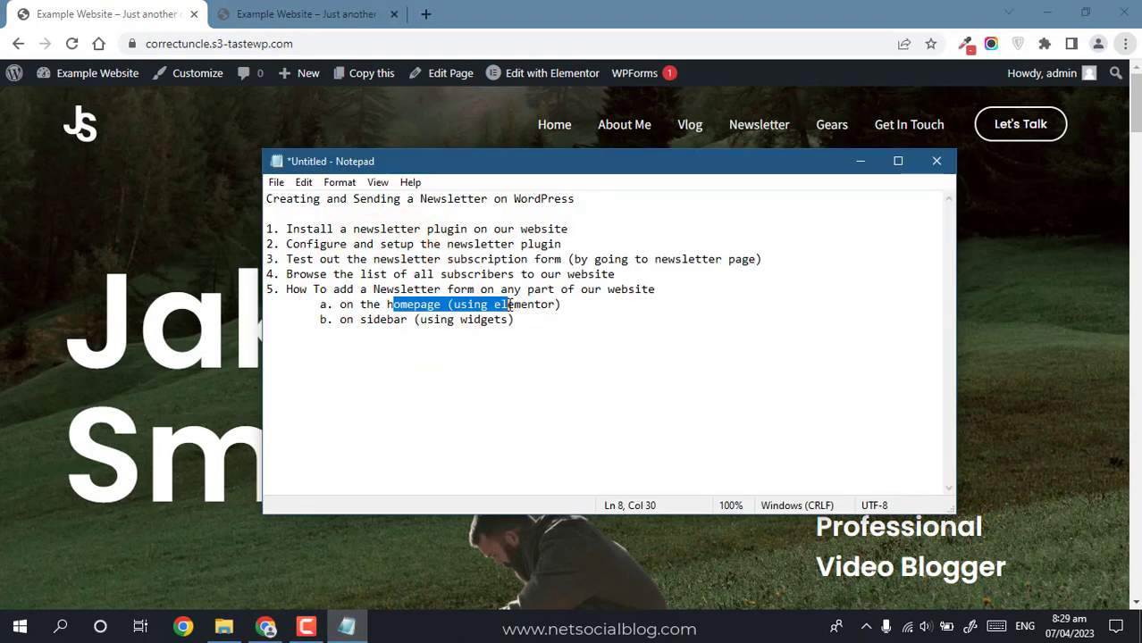
click(717, 447)
click(93, 266)
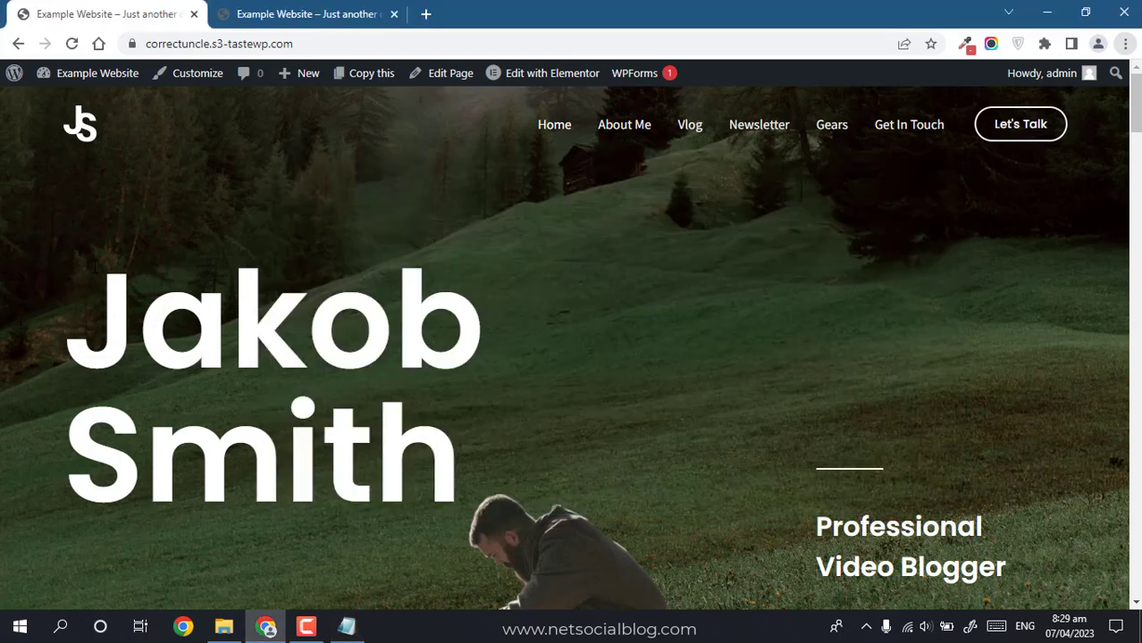
Step: Open the homepage's 'Edit with Elementor' link in a new tab
right_click(536, 84)
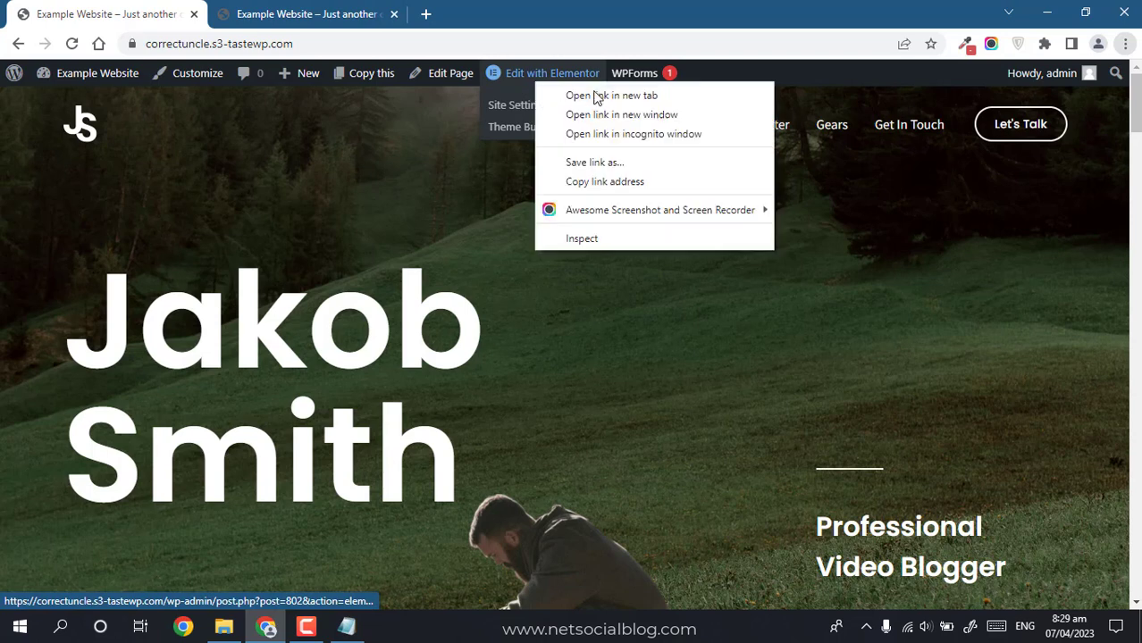
click(594, 95)
click(286, 7)
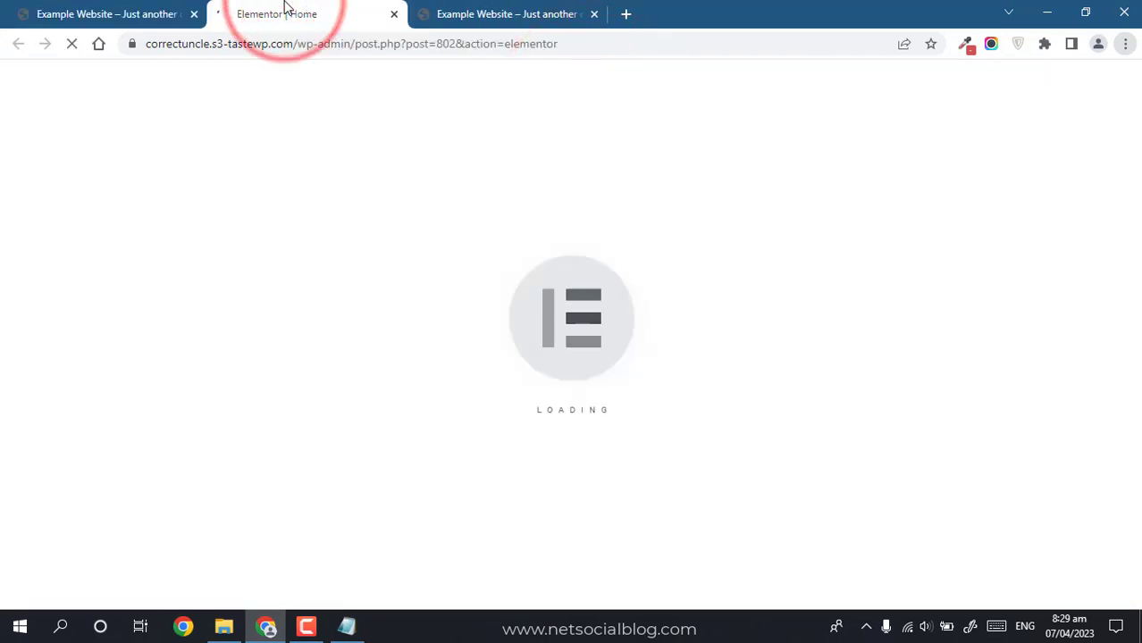
click(53, 13)
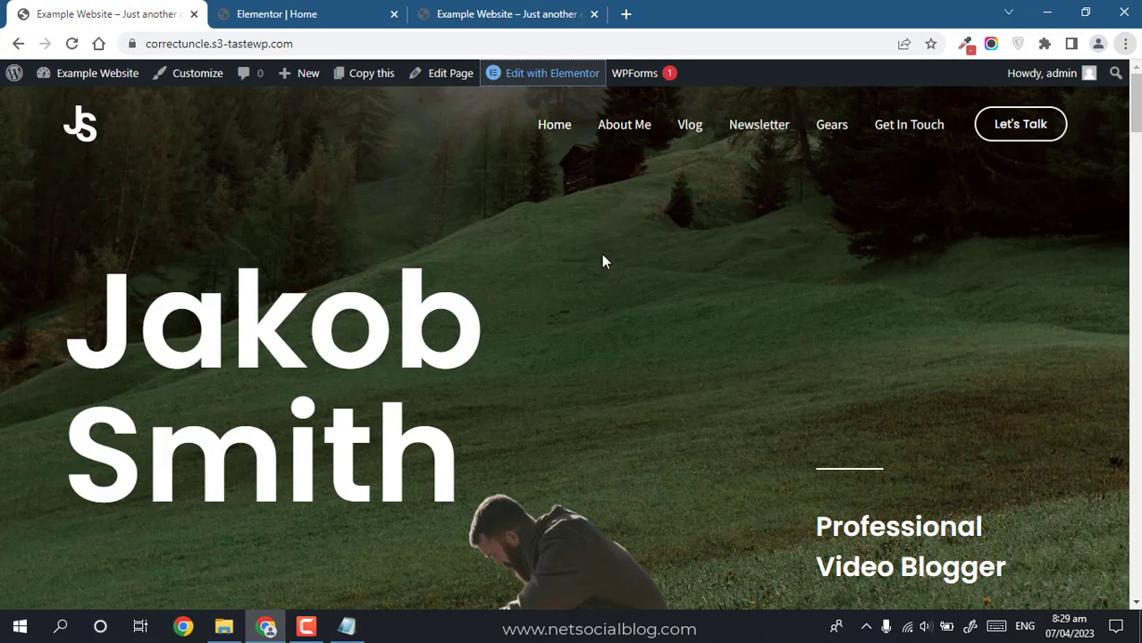
click(276, 14)
click(98, 14)
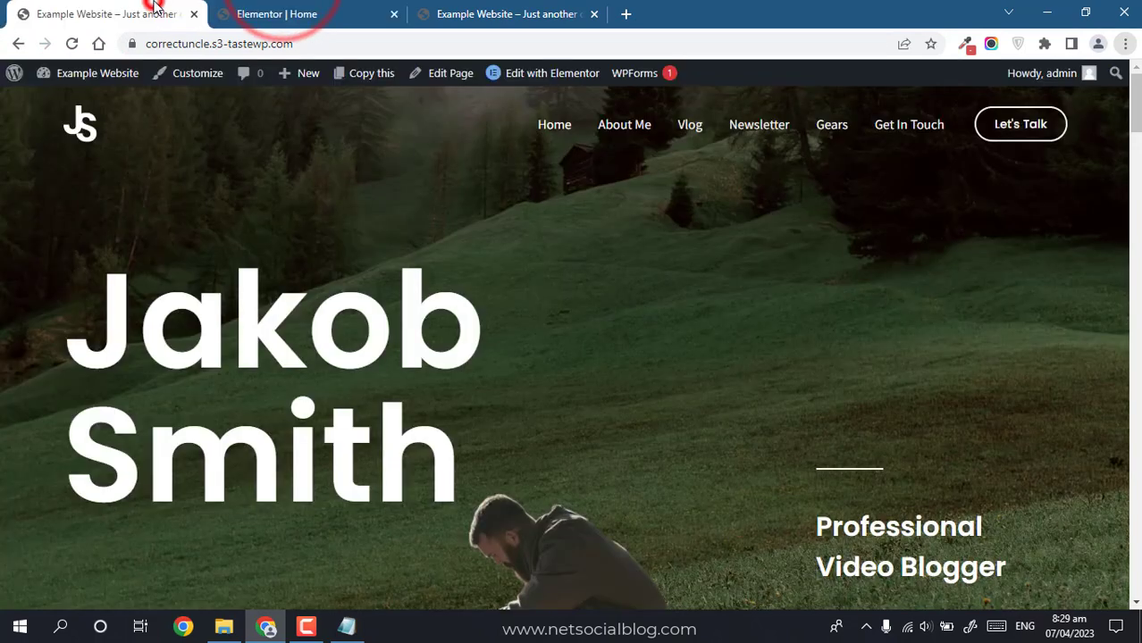
Step: Scroll the live page to About Me, then scroll the Elementor editor down to the contact section
drag(1138, 132, 1138, 565)
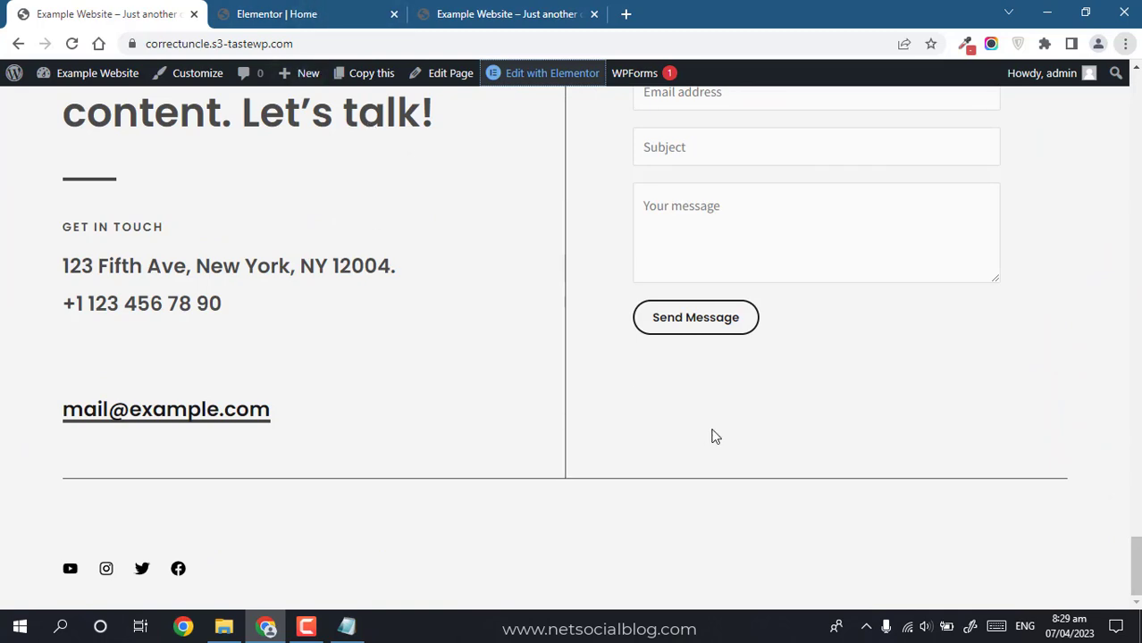
drag(1136, 567, 1131, 109)
click(633, 131)
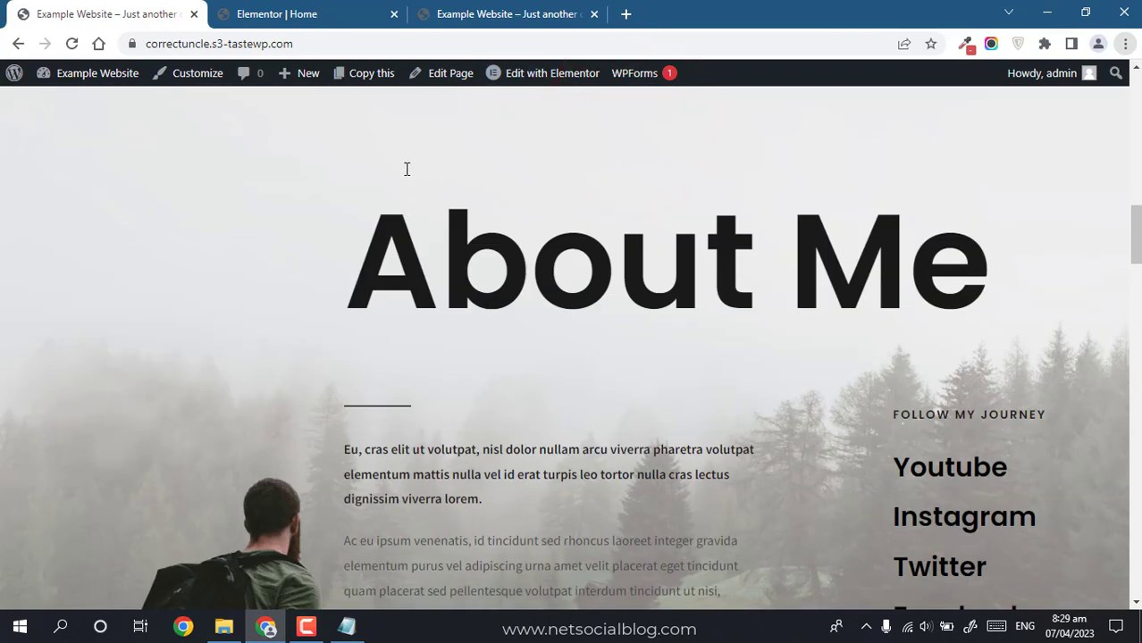
drag(1134, 234, 1136, 547)
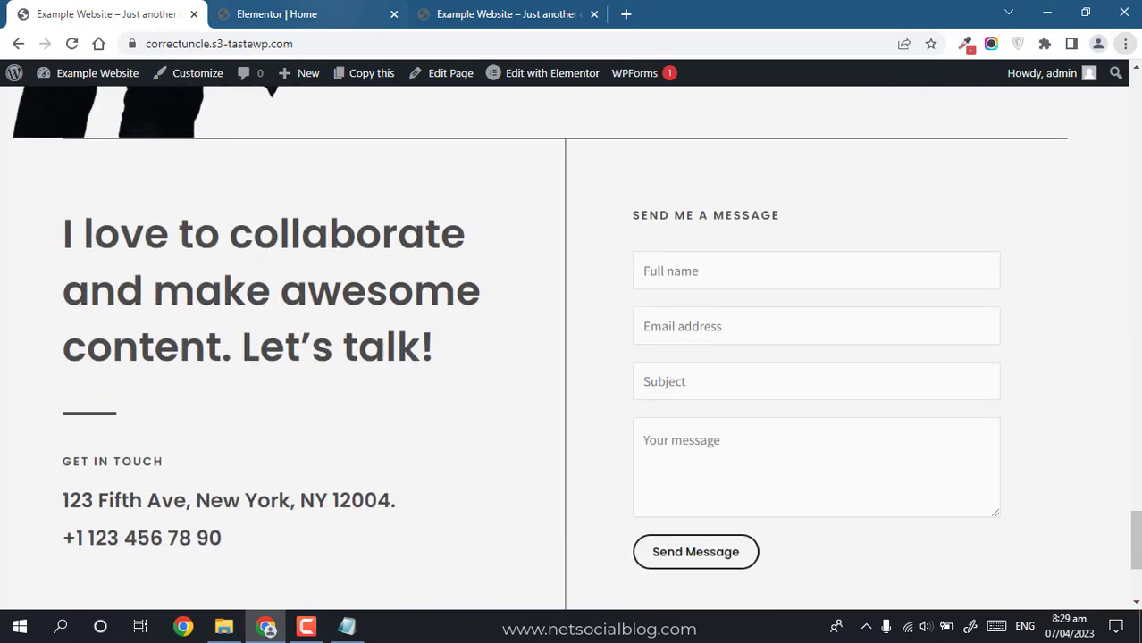
click(303, 13)
drag(1133, 99, 1132, 550)
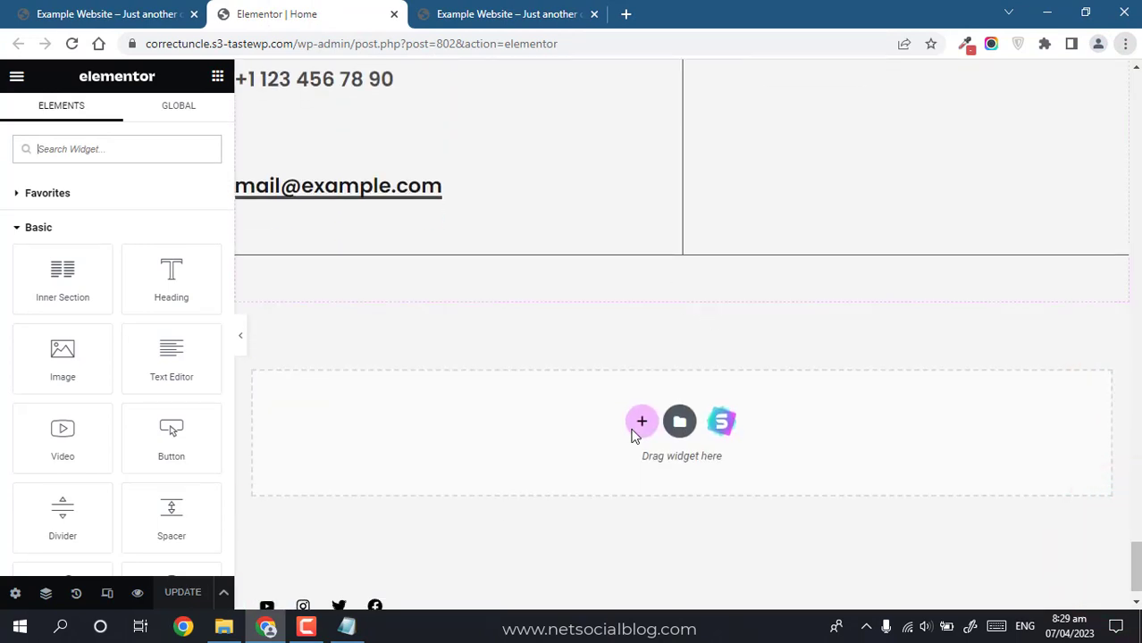
Step: Add a one-column section with a Shortcode widget containing [newsletter_form]
click(640, 431)
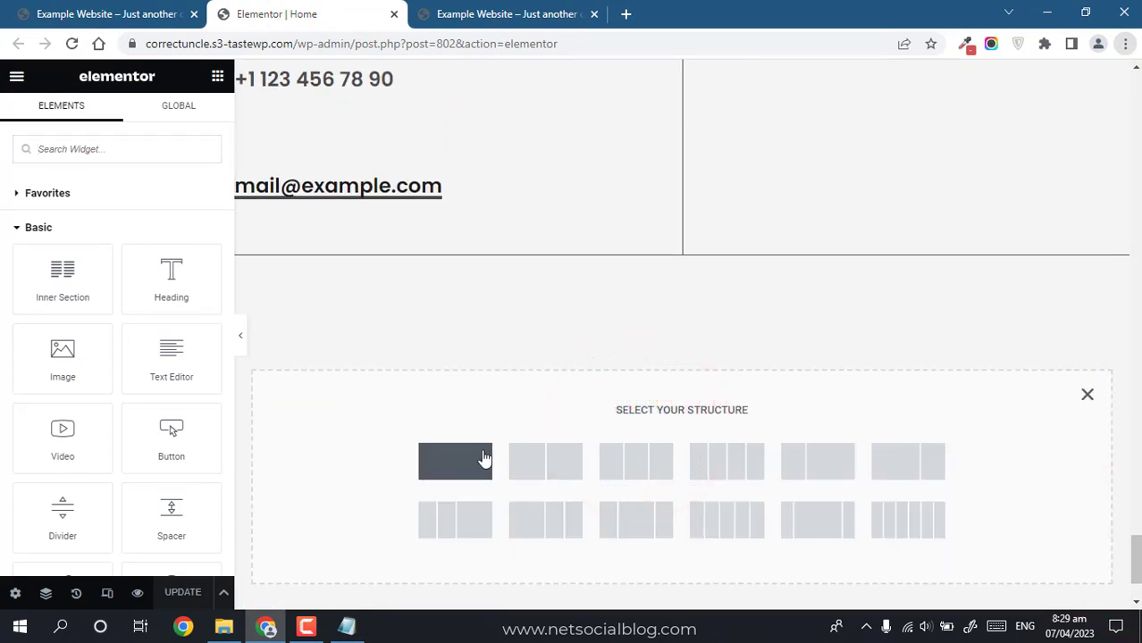
click(483, 455)
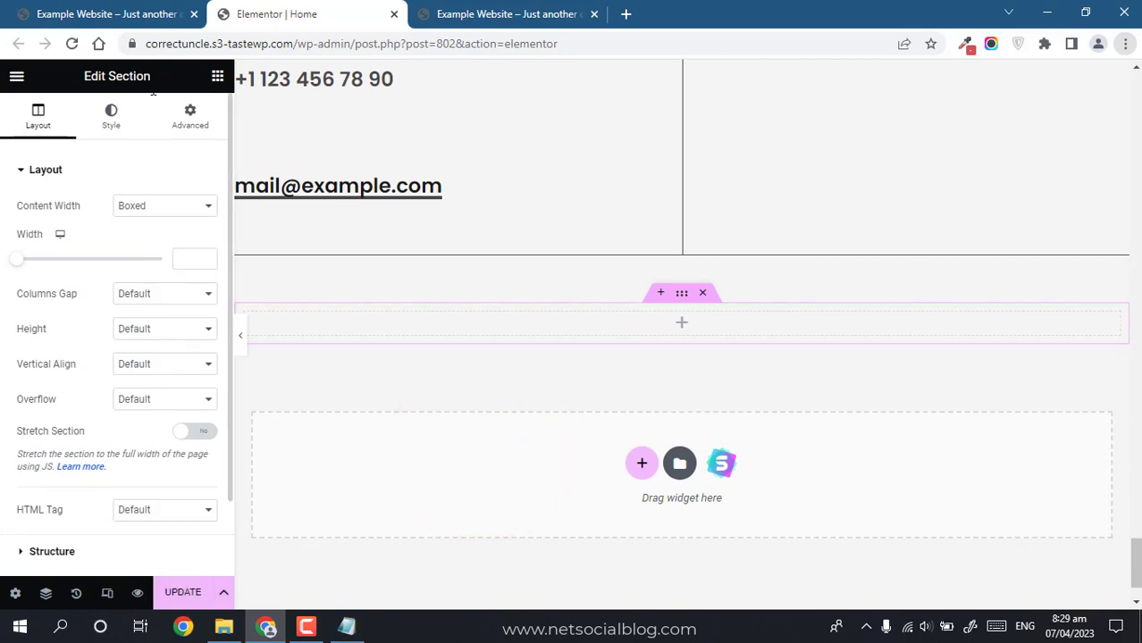
click(216, 79)
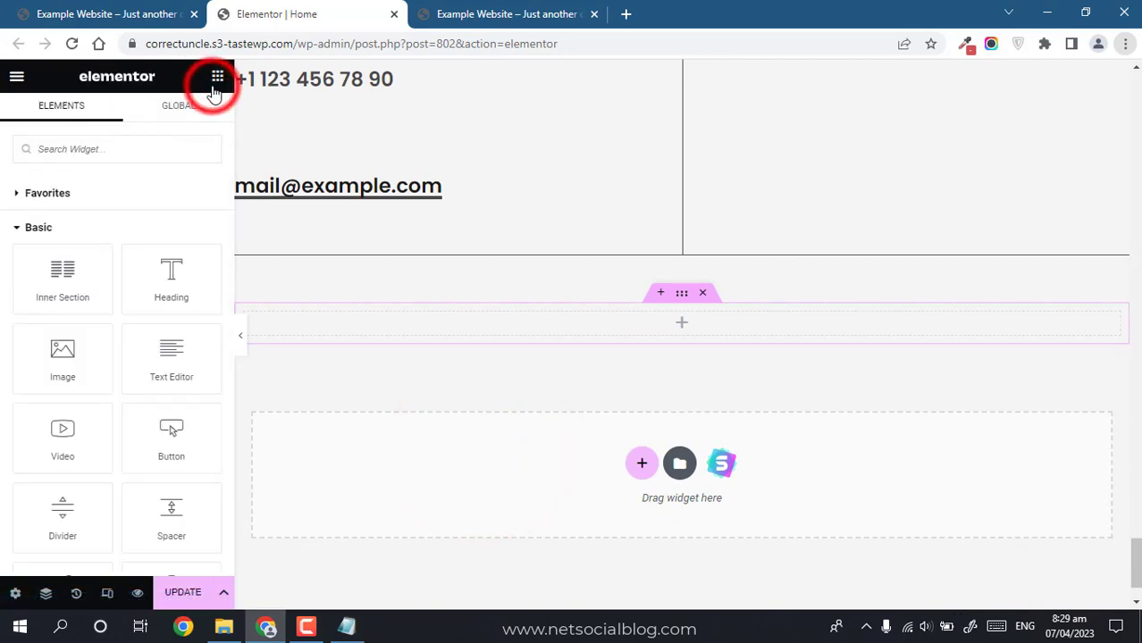
click(112, 161)
text(shor)
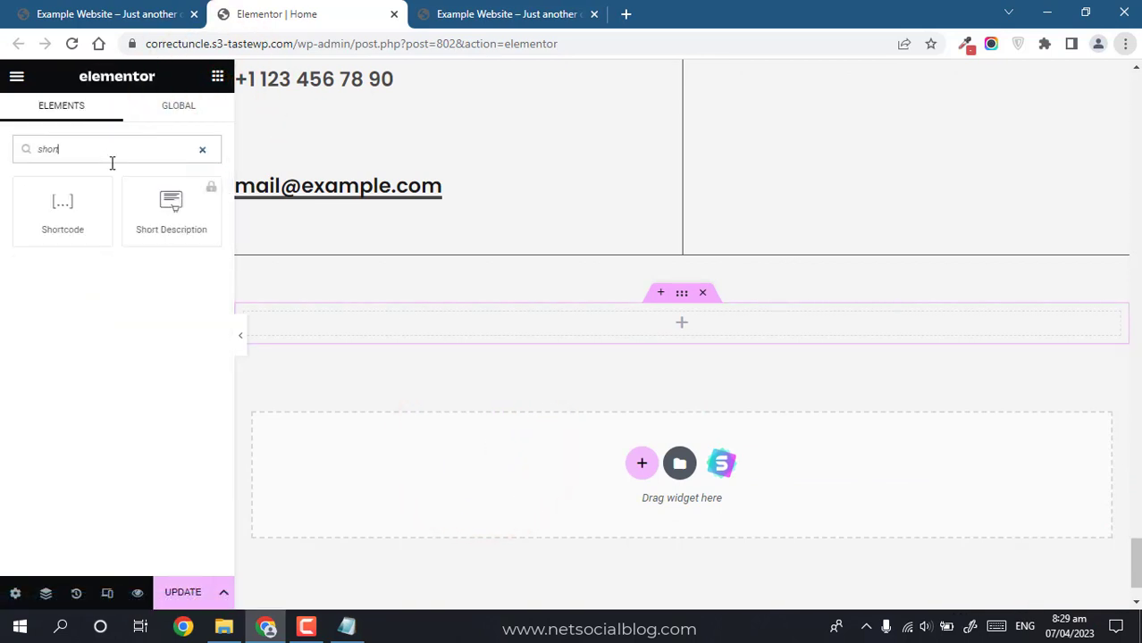
text(t)
drag(55, 213, 646, 330)
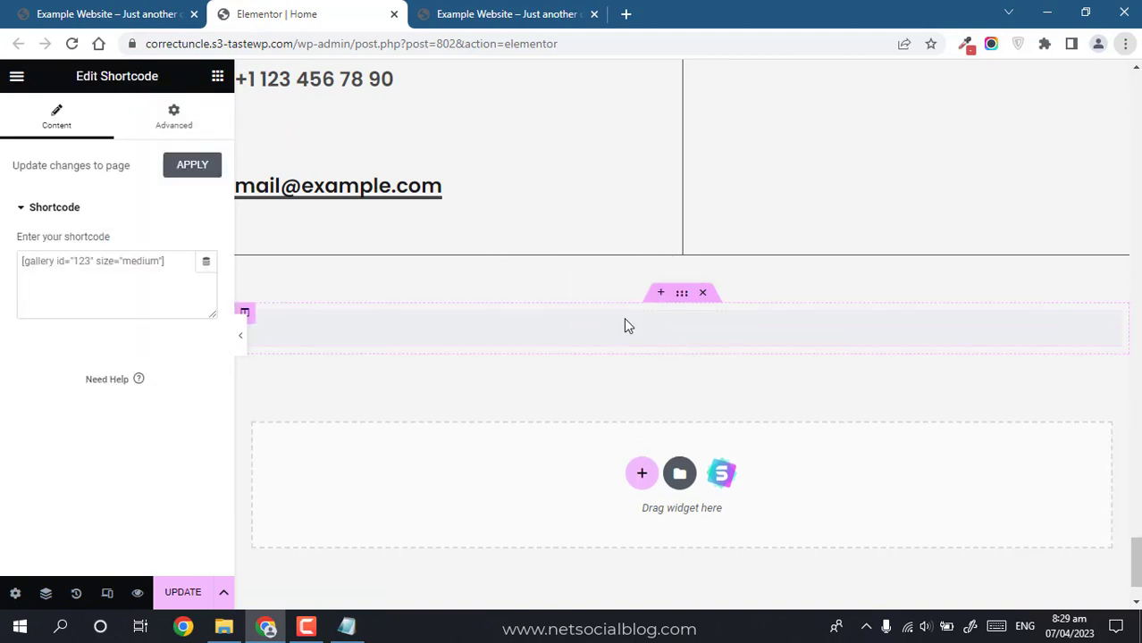
click(152, 268)
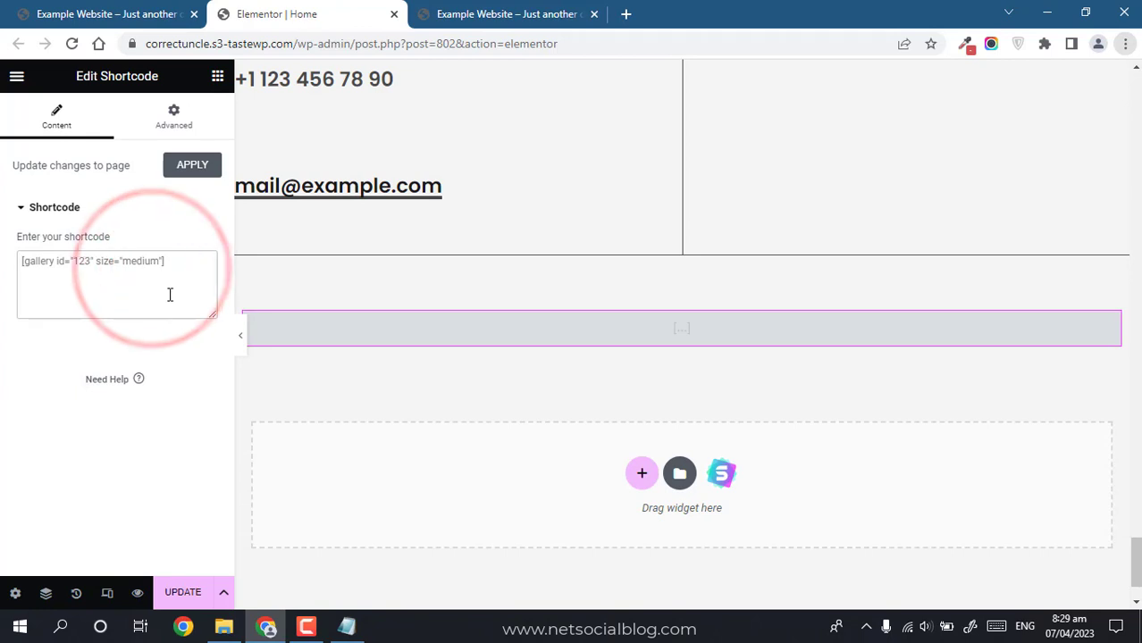
text([newsletter_form])
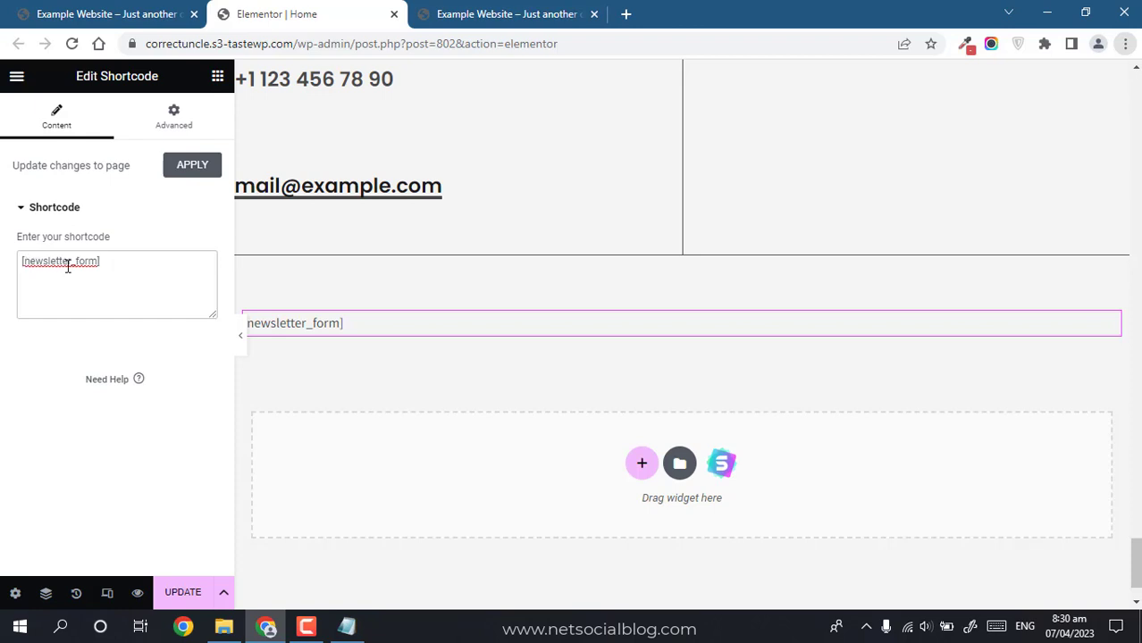
Step: Update the page and check the newsletter form on the live site
click(187, 592)
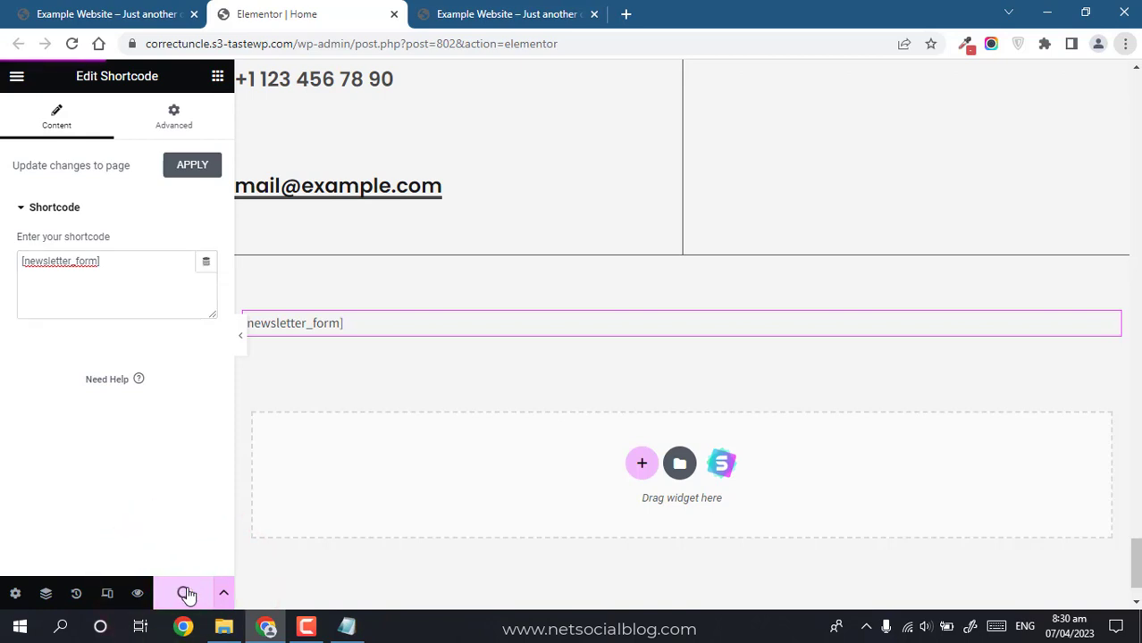
click(109, 14)
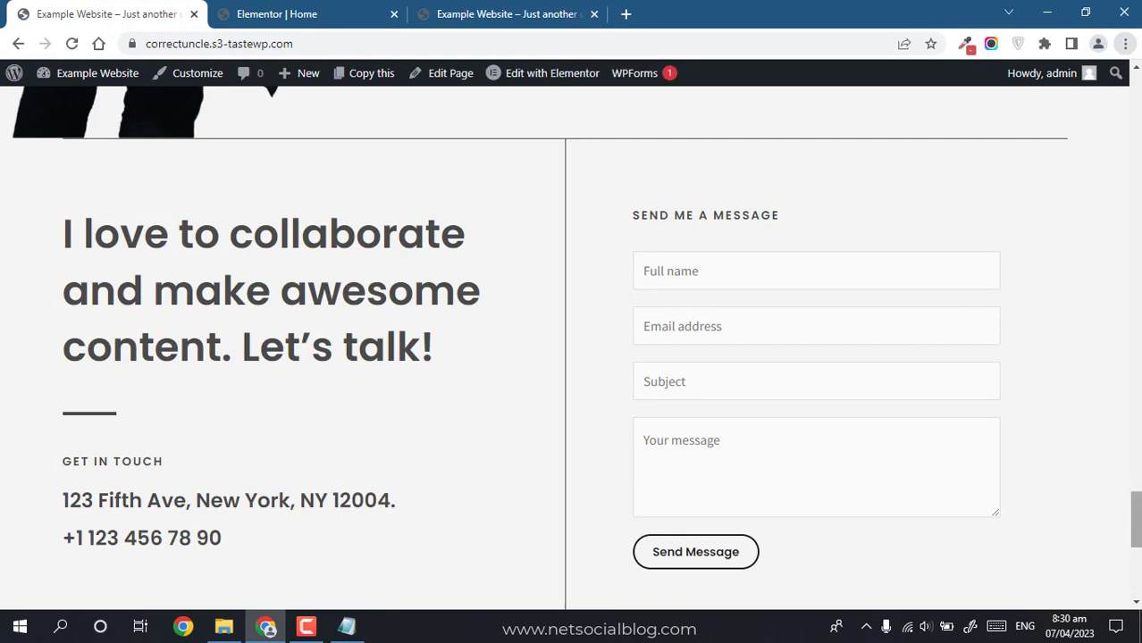
drag(1139, 516, 1139, 567)
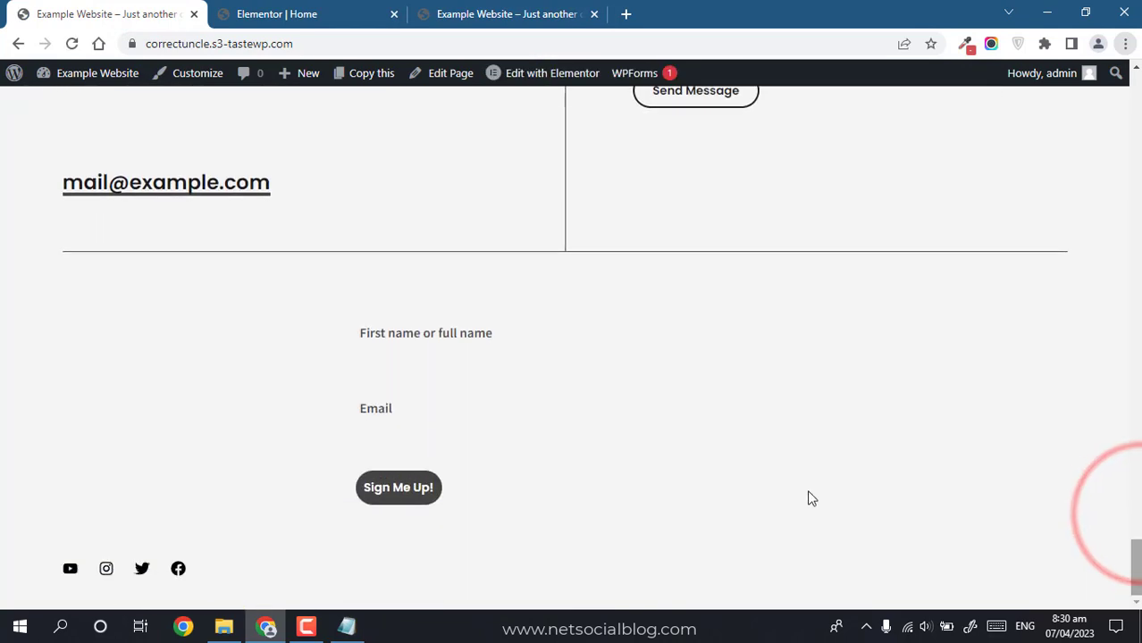
click(407, 369)
click(349, 4)
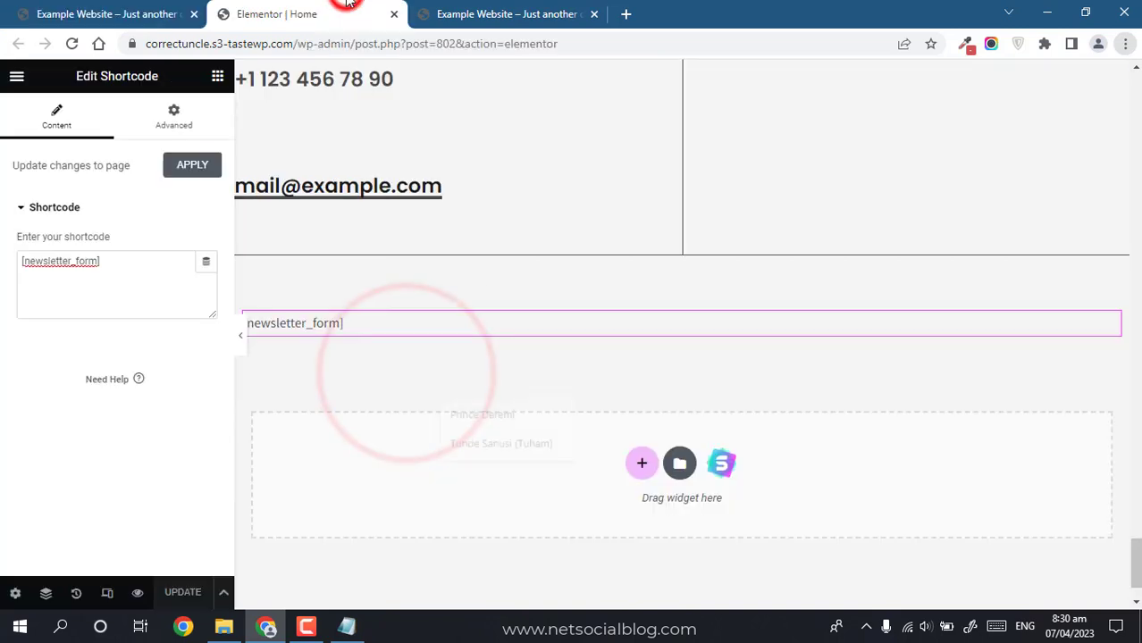
Step: Place a Heading widget above the newsletter form shortcode
click(491, 13)
click(330, 11)
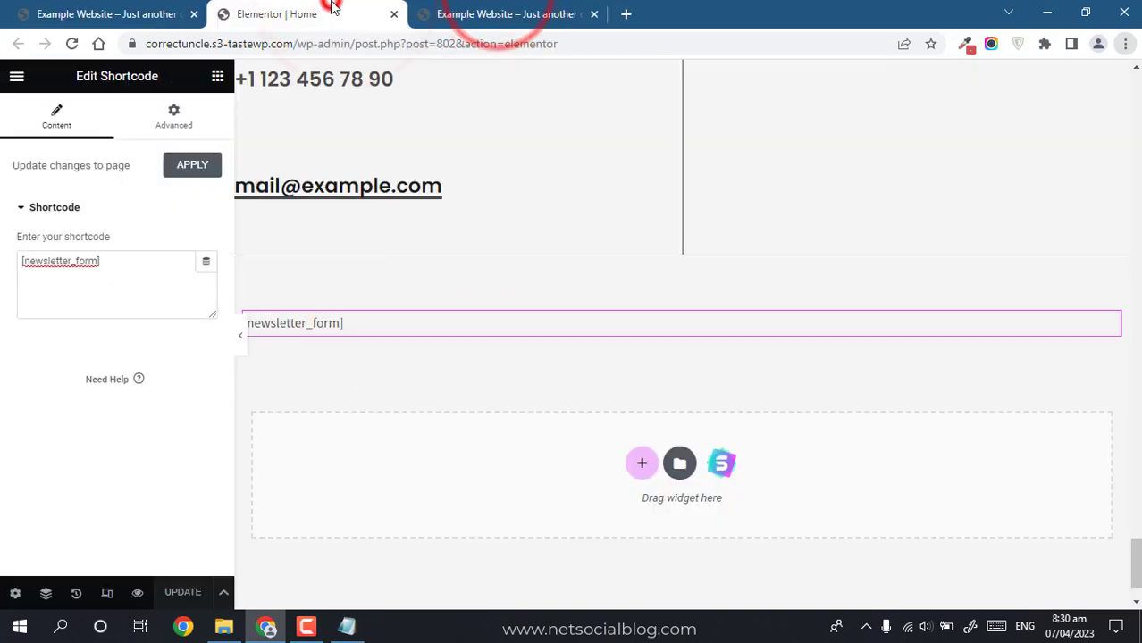
click(219, 80)
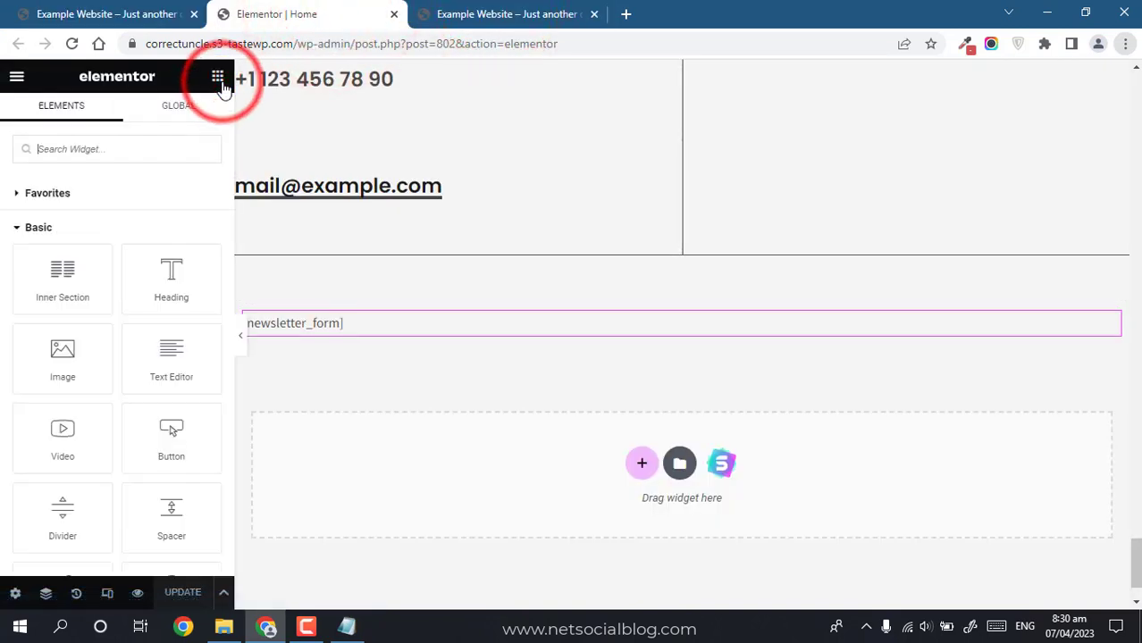
click(89, 151)
text(headi)
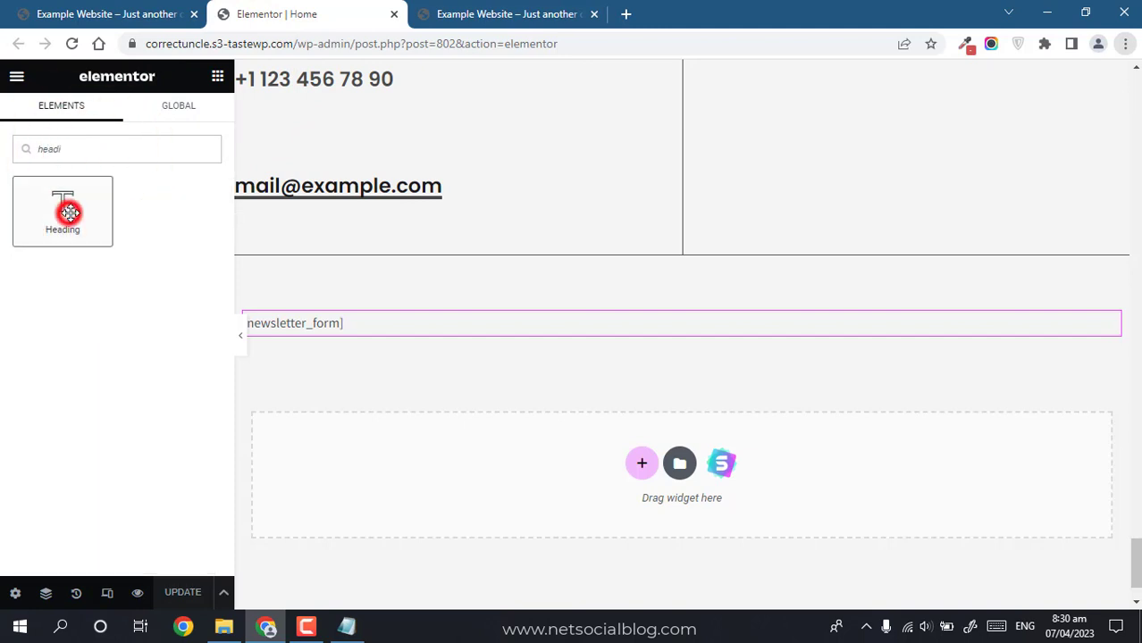
drag(70, 213, 583, 323)
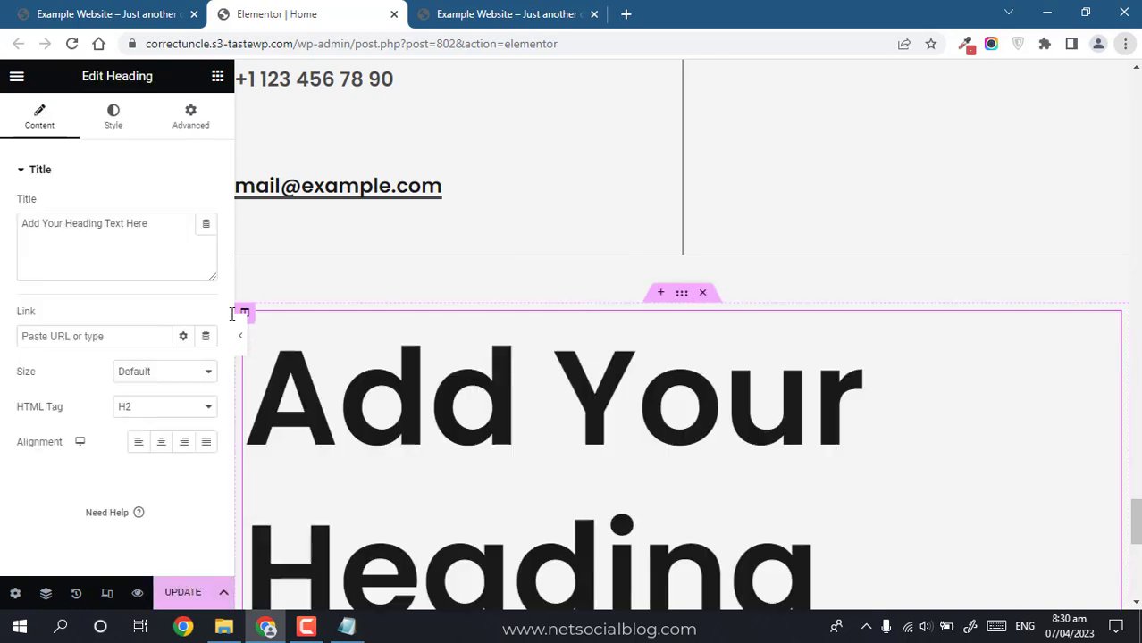
Step: Set the heading to 'Join My Newsletter', H4, centre-aligned
triple_click(108, 265)
text(Join My )
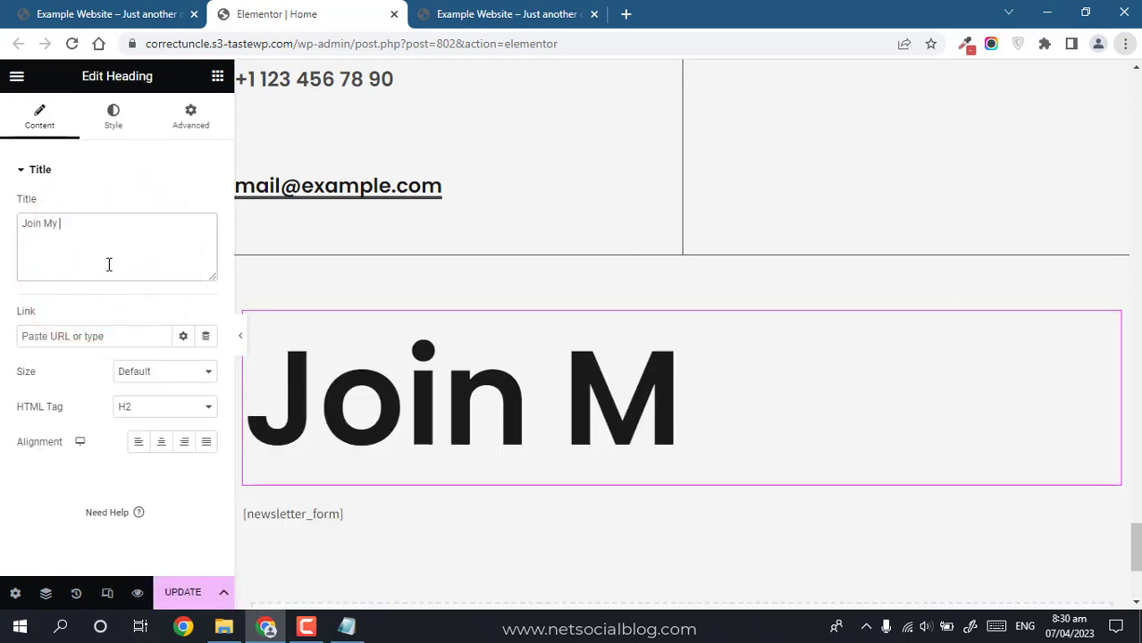
text(Newsletter)
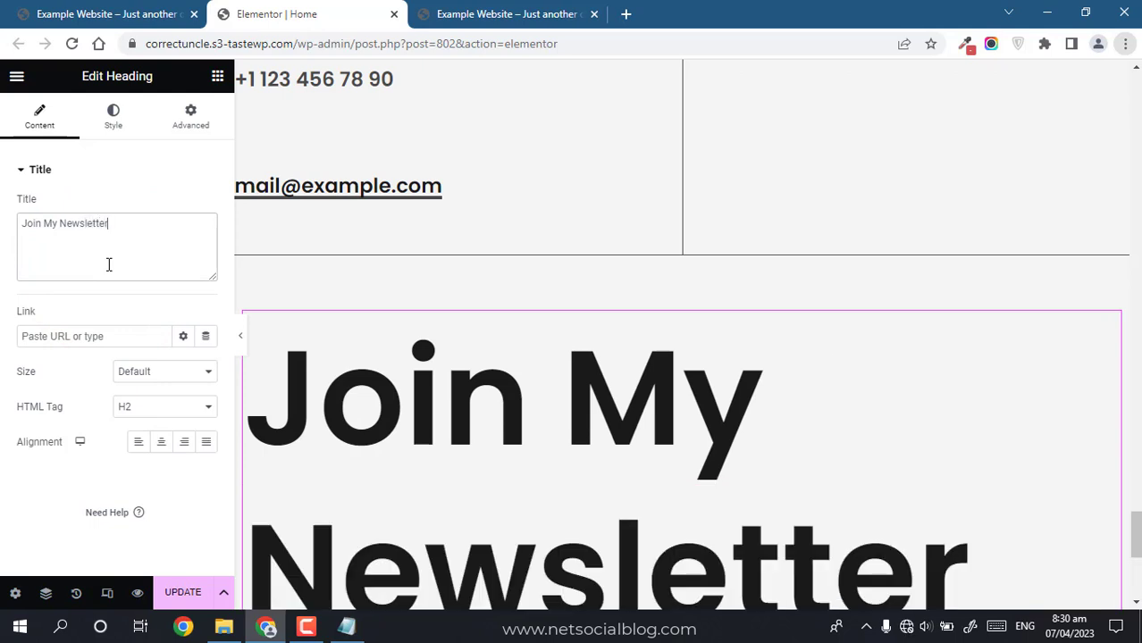
click(171, 410)
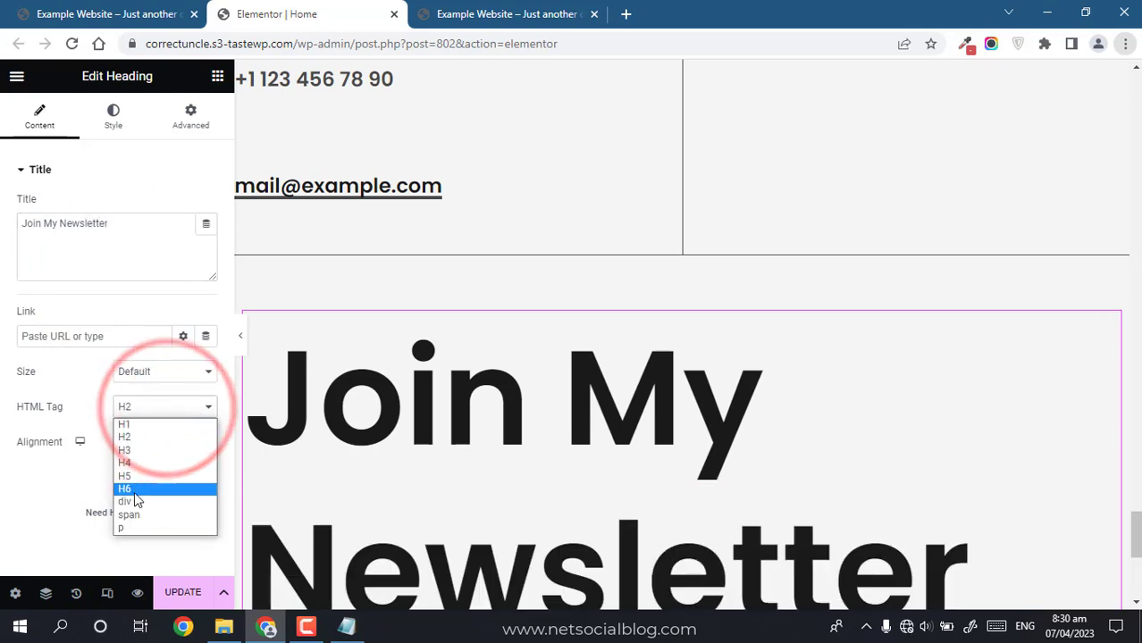
click(134, 490)
click(148, 406)
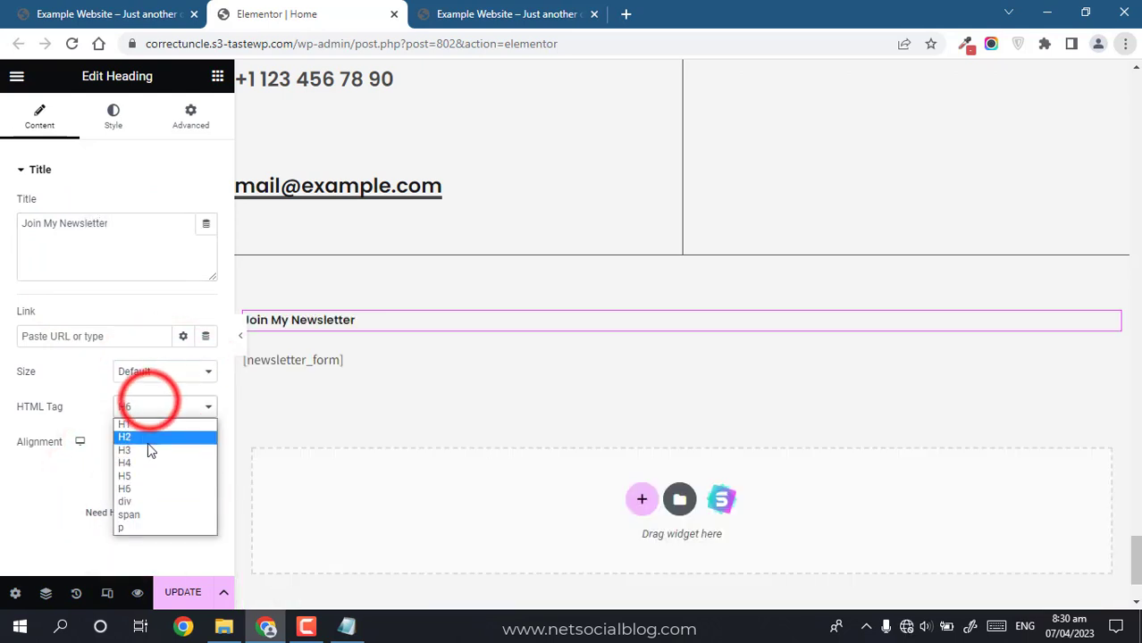
click(141, 462)
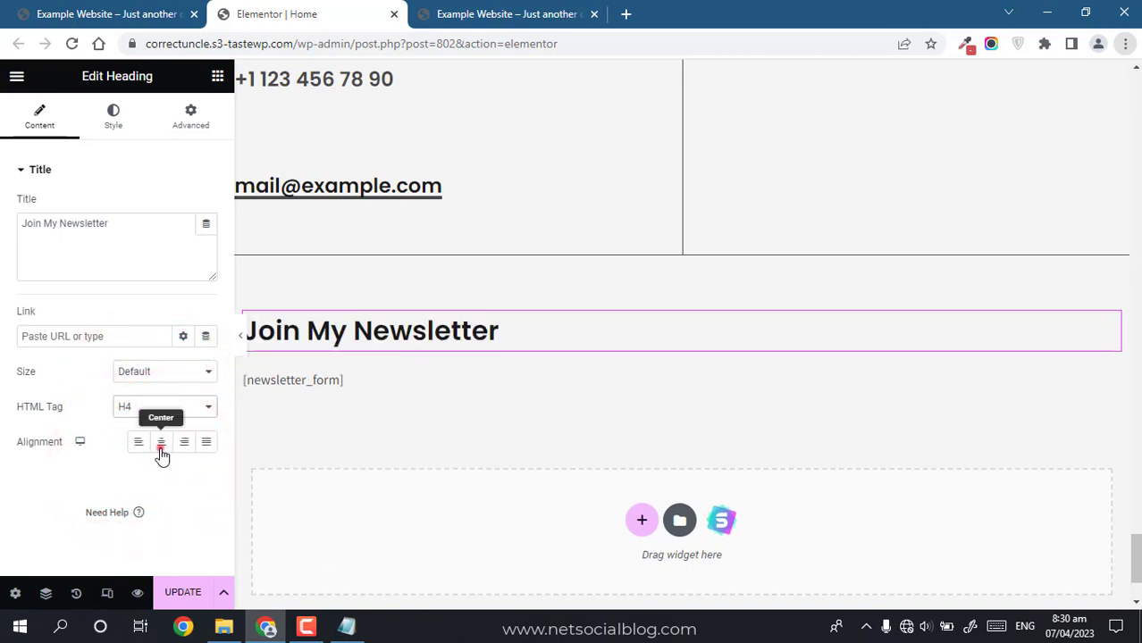
click(161, 441)
Step: Save the page once the connection is back and reload the live homepage
click(179, 591)
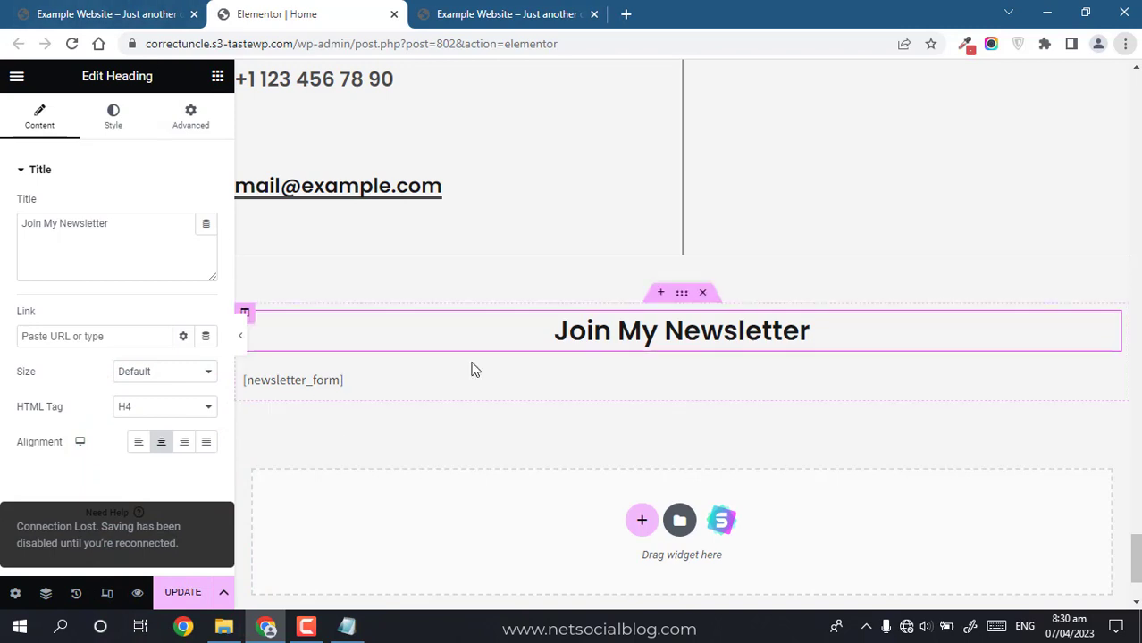
click(906, 628)
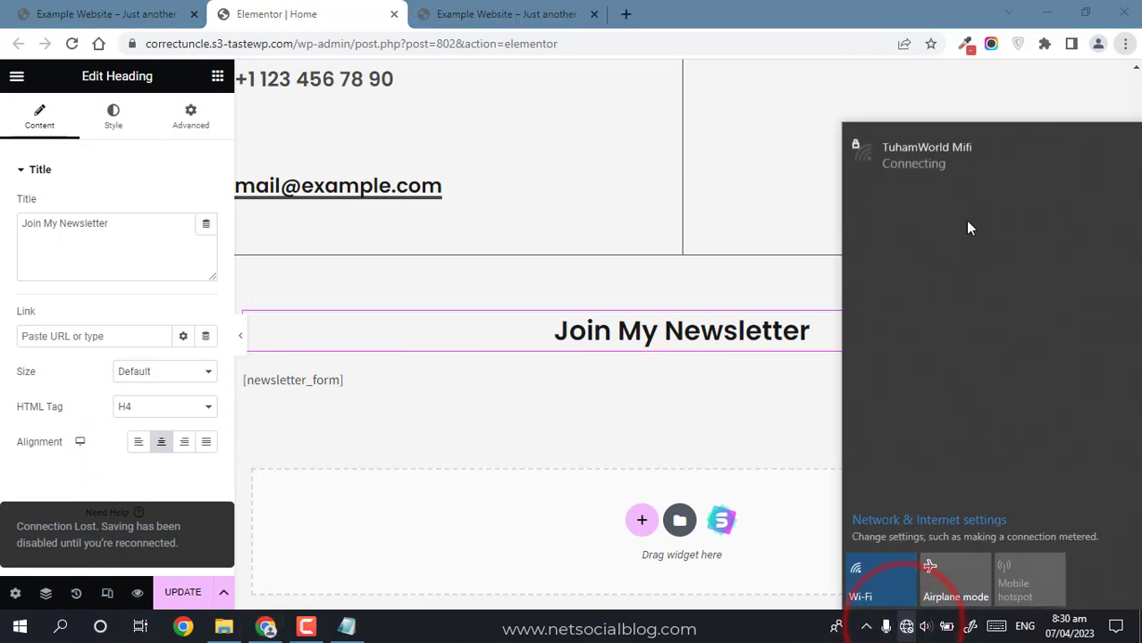
click(948, 164)
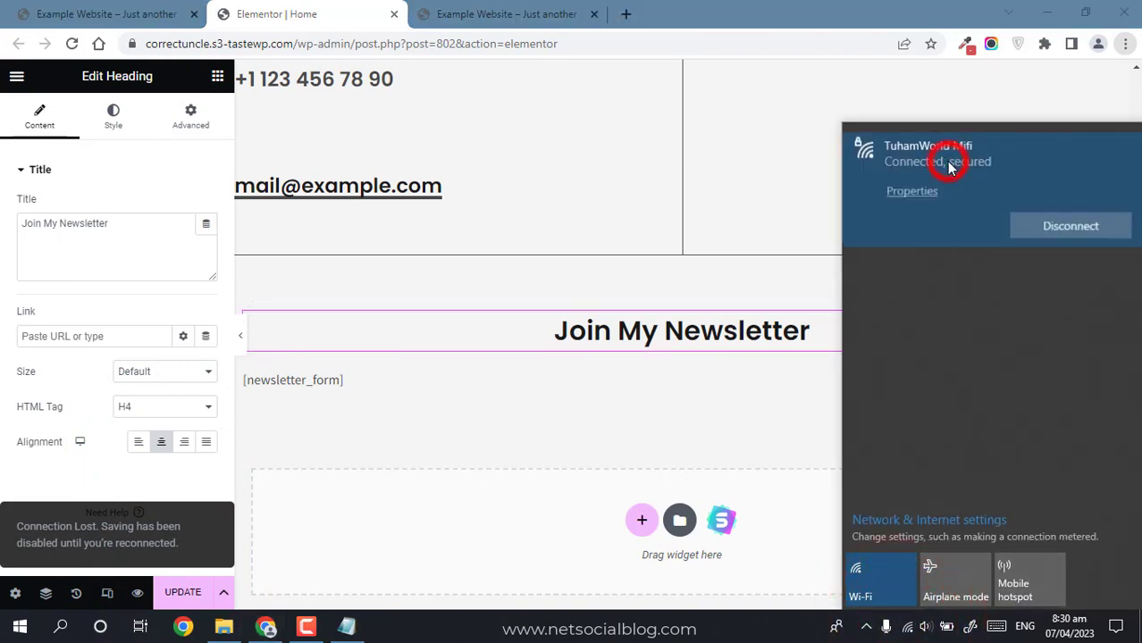
click(102, 469)
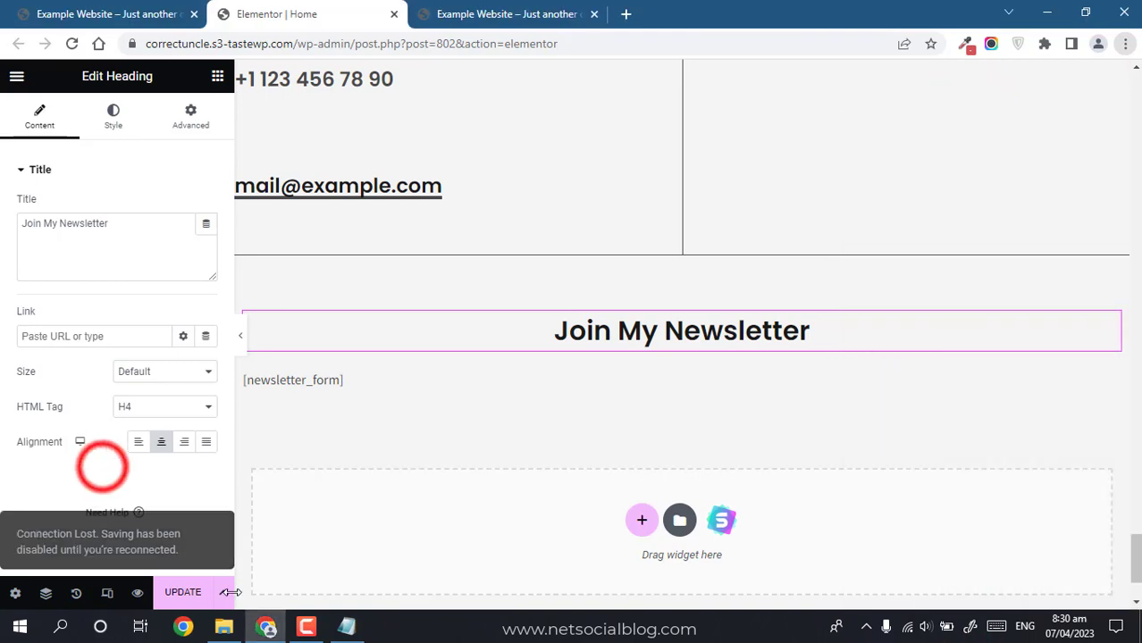
click(164, 594)
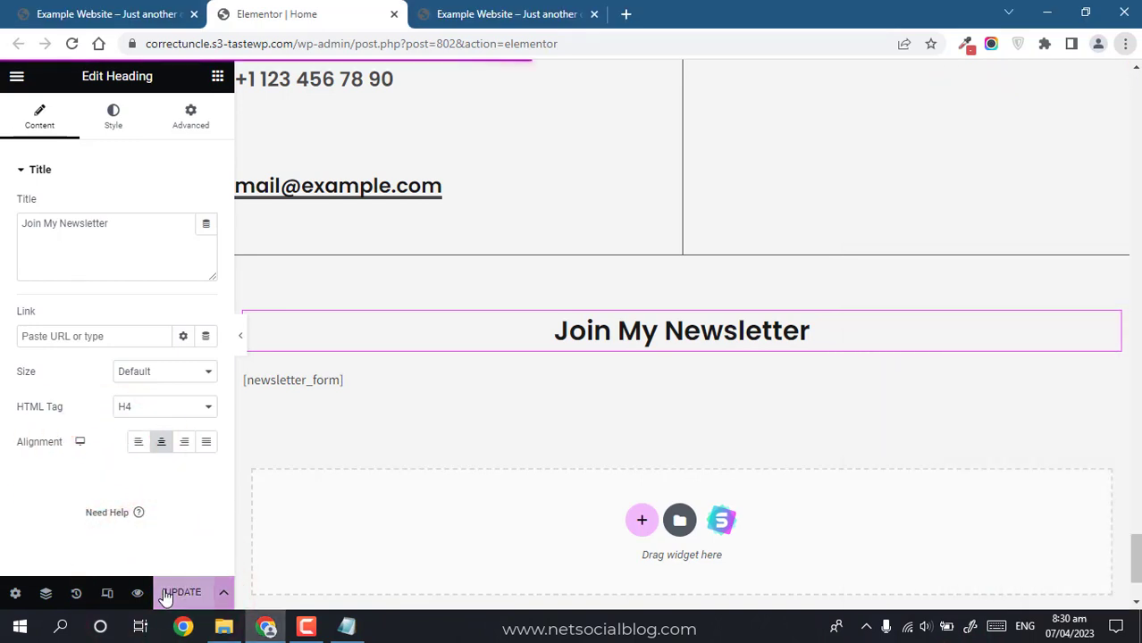
click(57, 10)
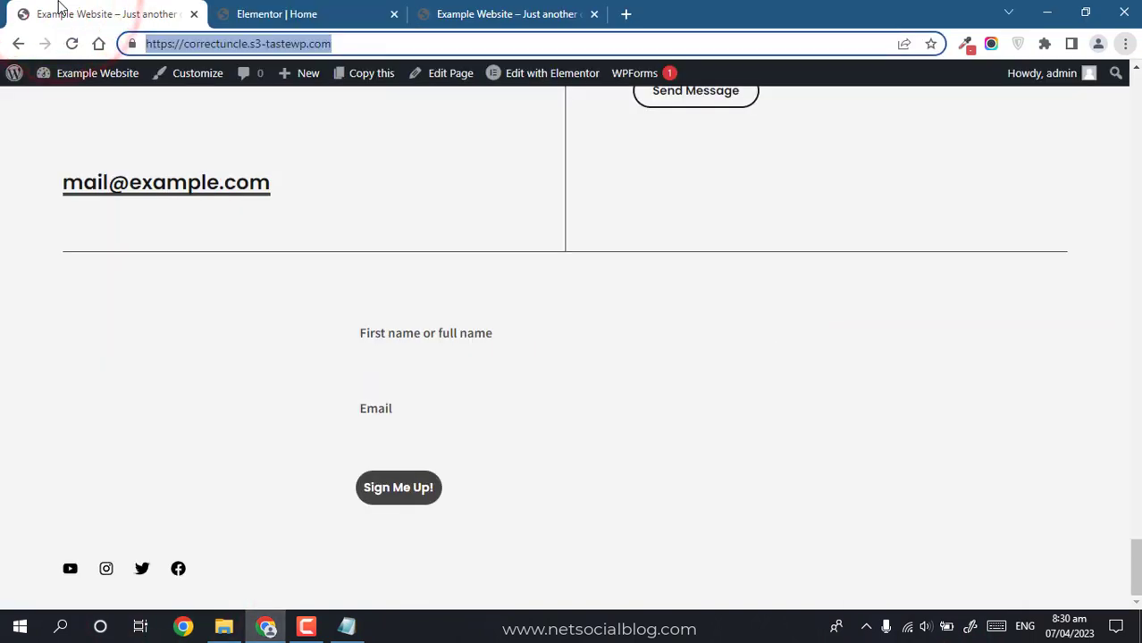
key(Return)
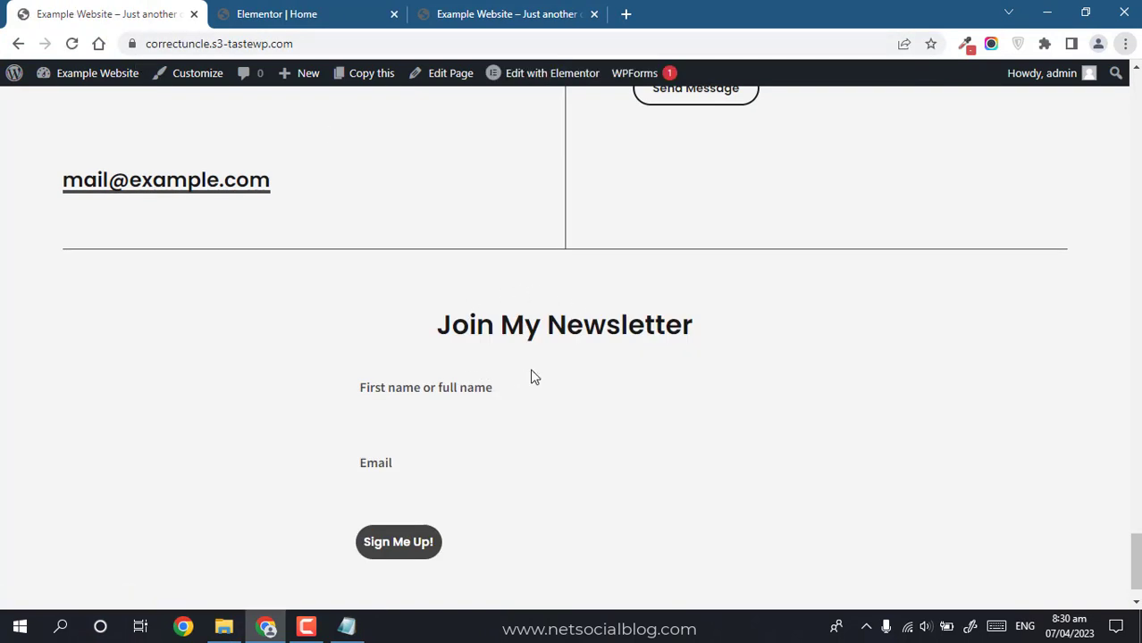
Step: Sign up a test subscriber by entering a name and e-mail in the homepage form
click(444, 416)
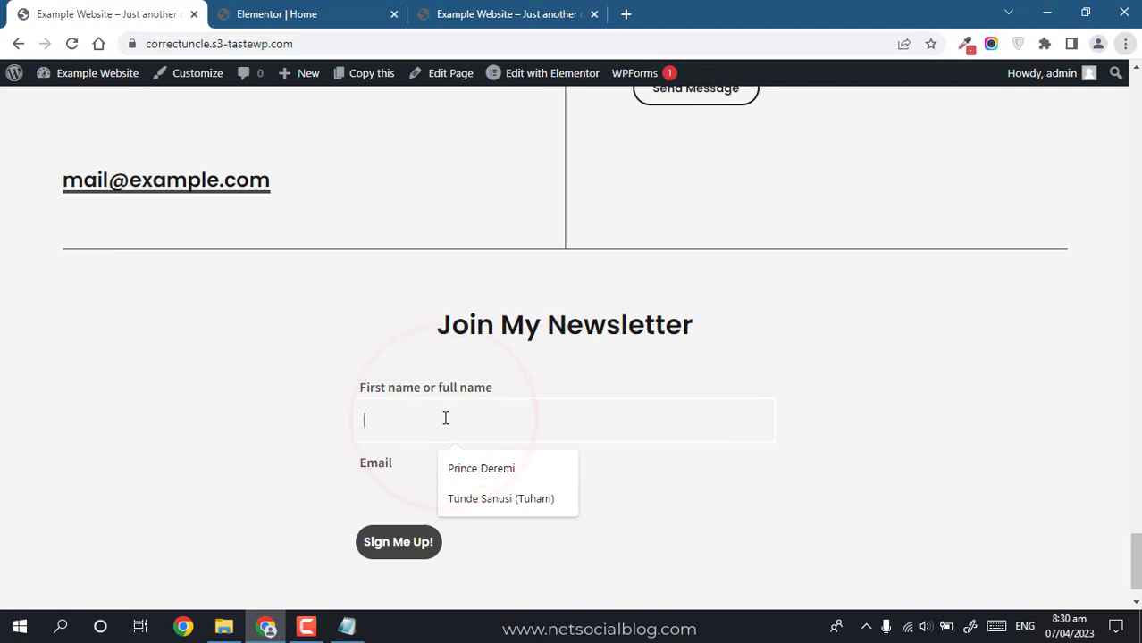
text(Exma)
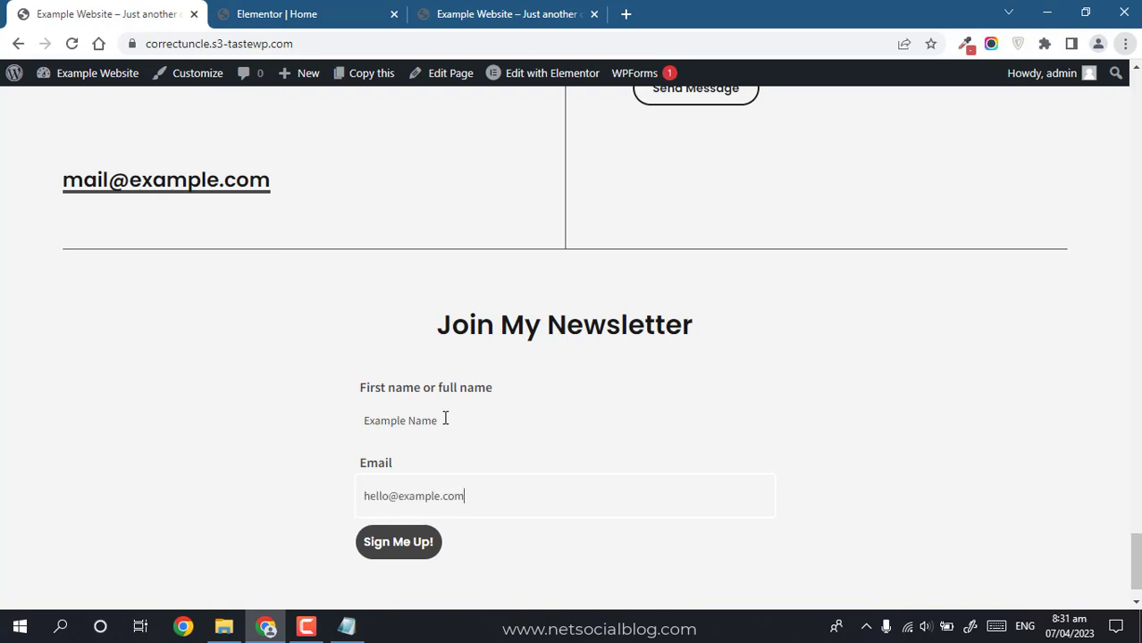
click(391, 557)
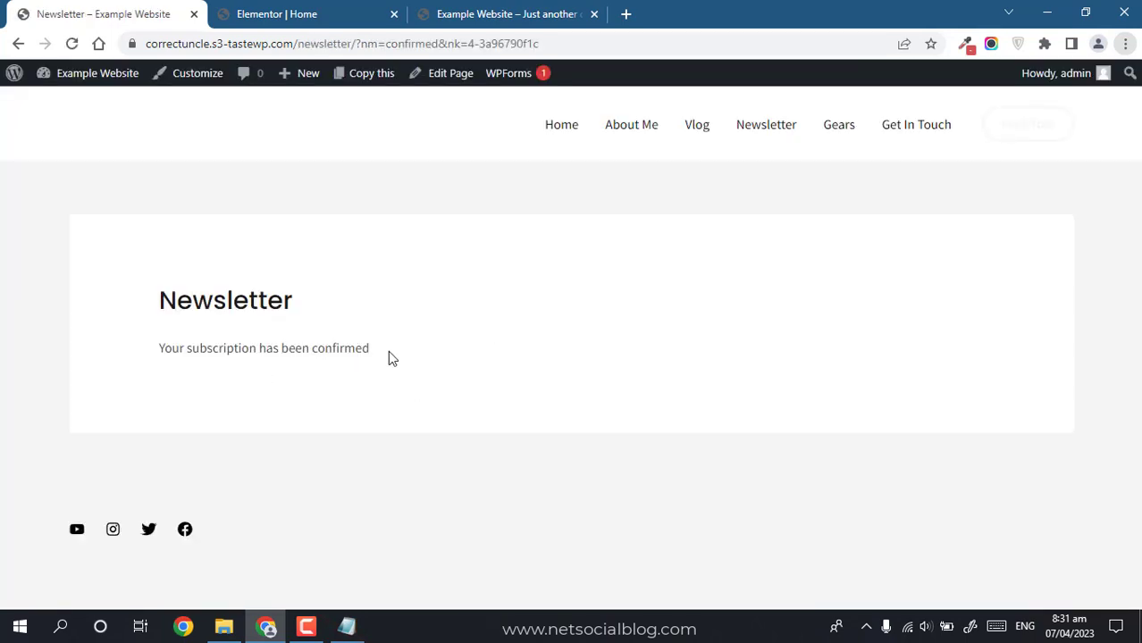
click(561, 125)
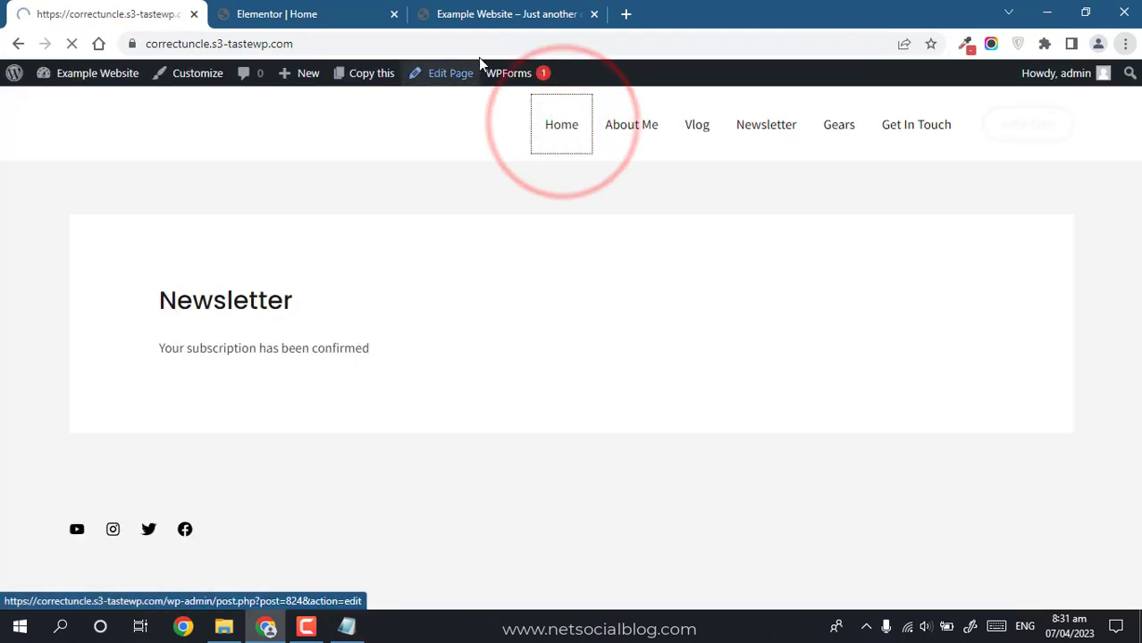
Step: Open Dashboard > Newsletter > Subscribers and confirm the new fourth subscriber
click(489, 7)
click(115, 95)
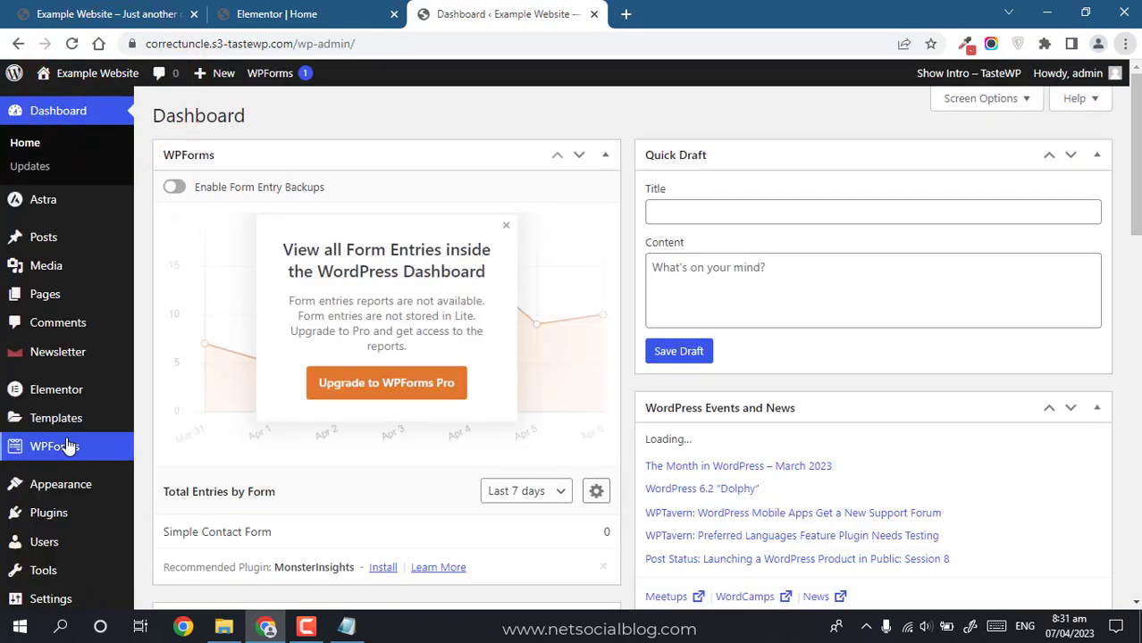
mouse_move(59, 359)
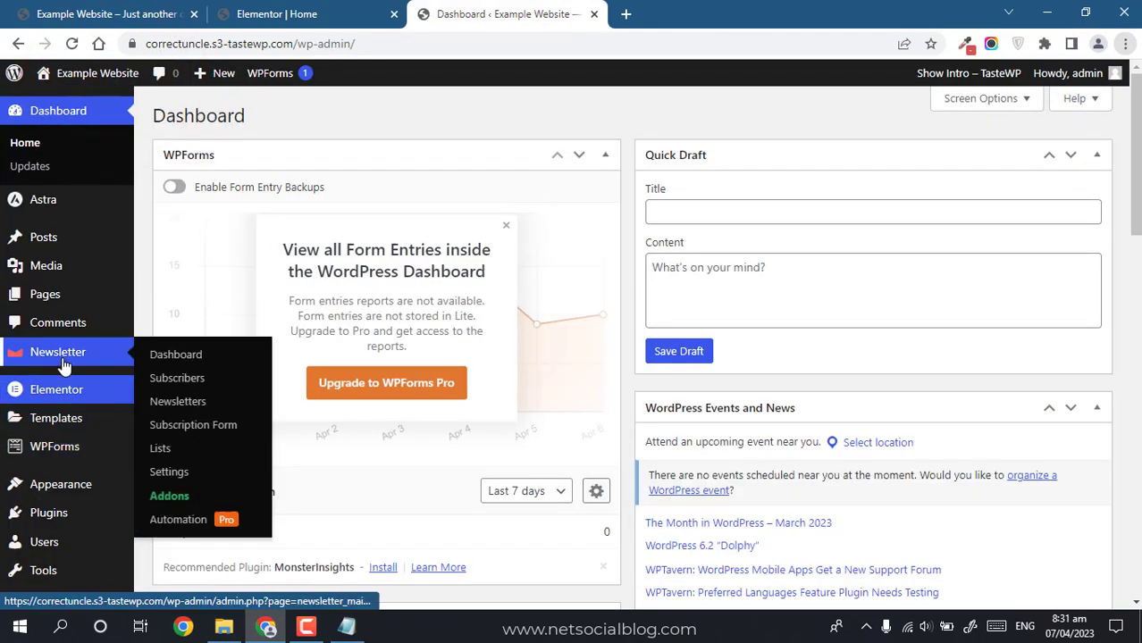
click(189, 381)
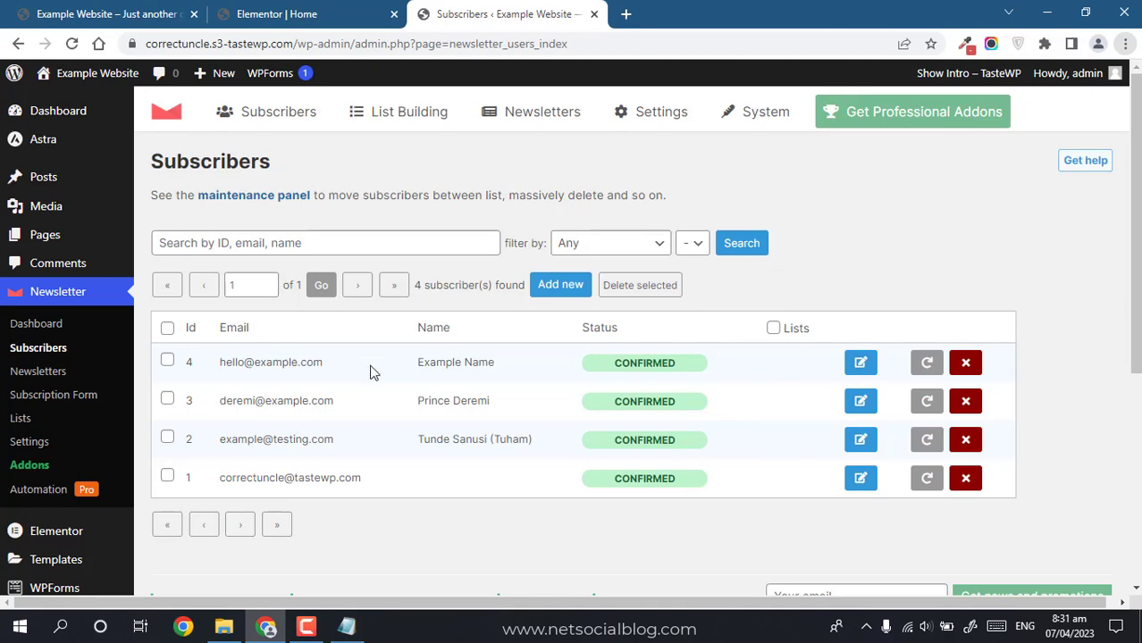
drag(370, 367, 198, 374)
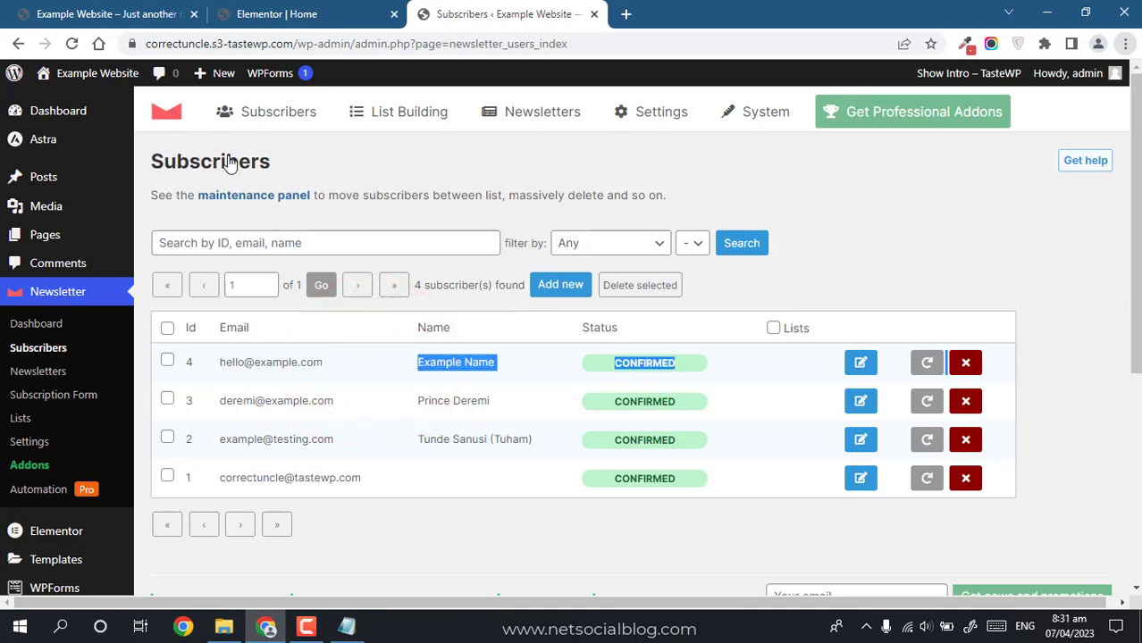
click(97, 13)
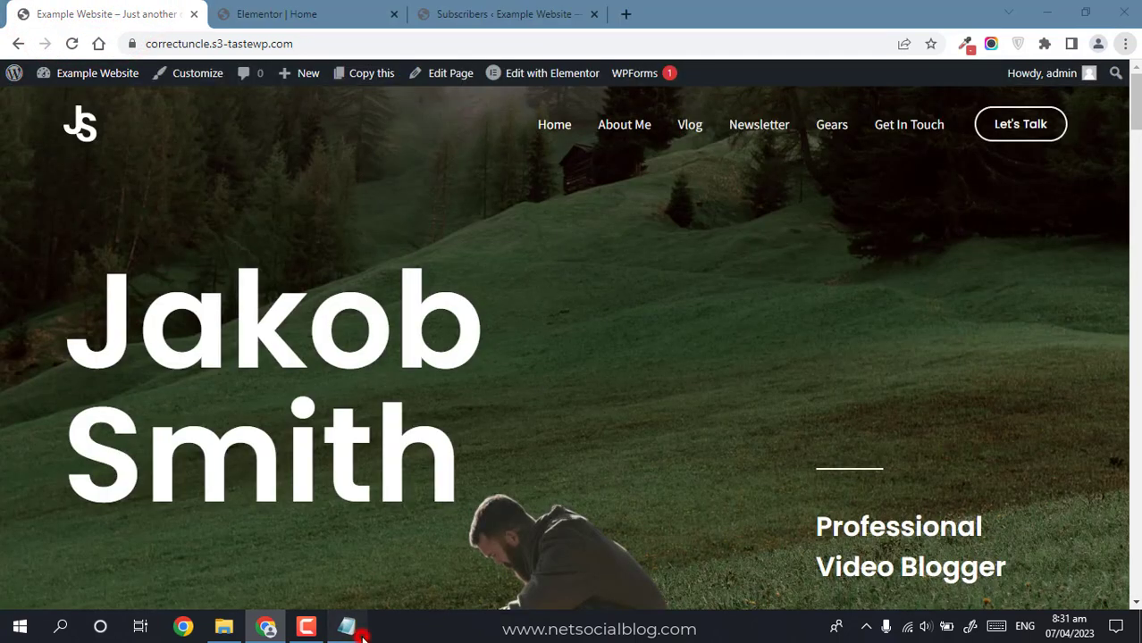
Step: Review the outline's homepage and sidebar items, then return to the Subscribers tab
click(351, 625)
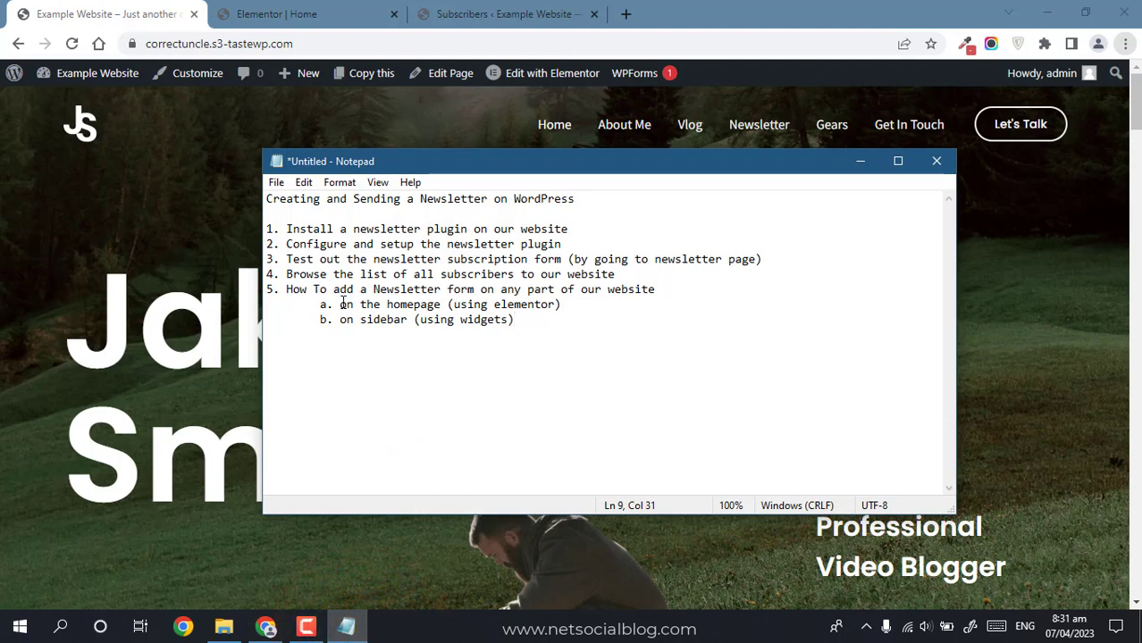
drag(358, 305, 542, 305)
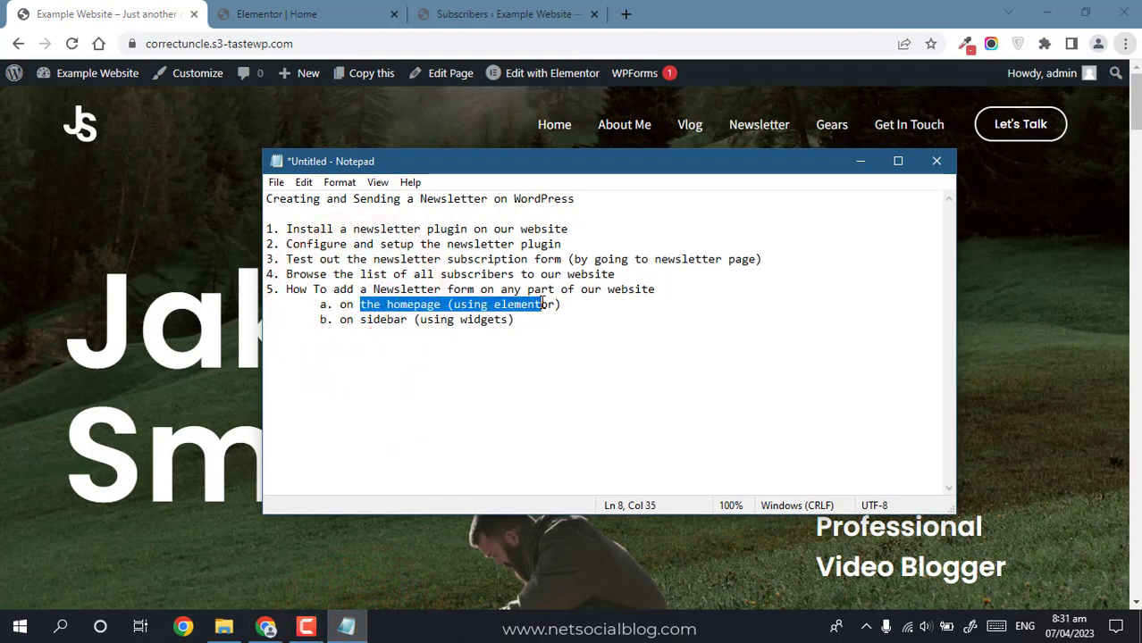
click(367, 322)
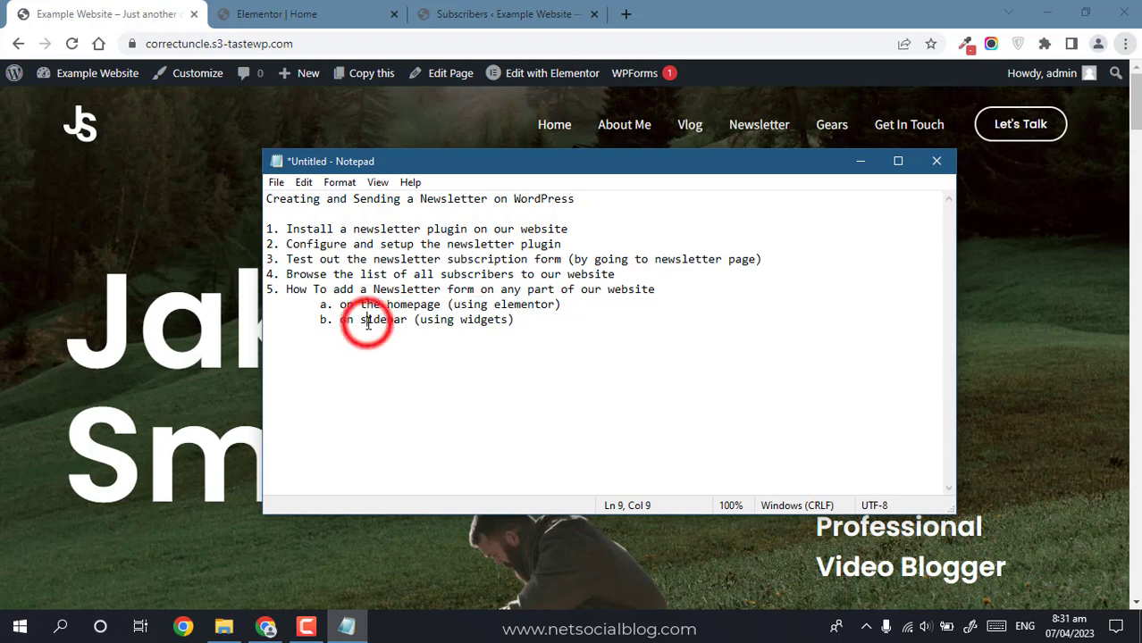
click(310, 7)
click(433, 14)
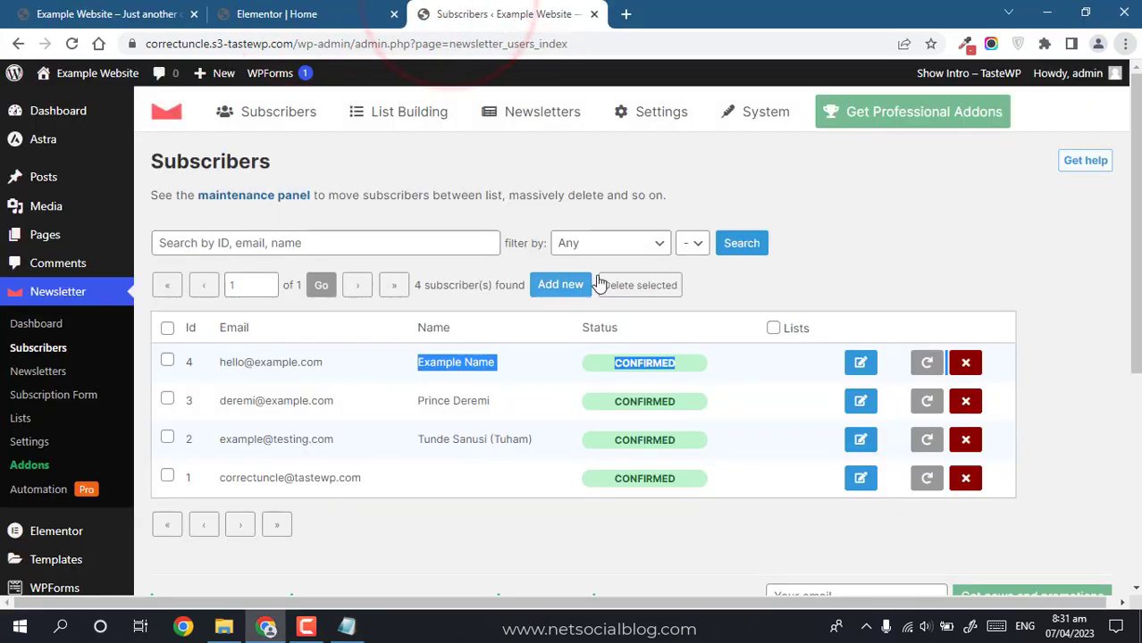
Step: Open Appearance > Widgets, dismiss the welcome guide and expand the Main Sidebar
drag(1135, 185, 1136, 324)
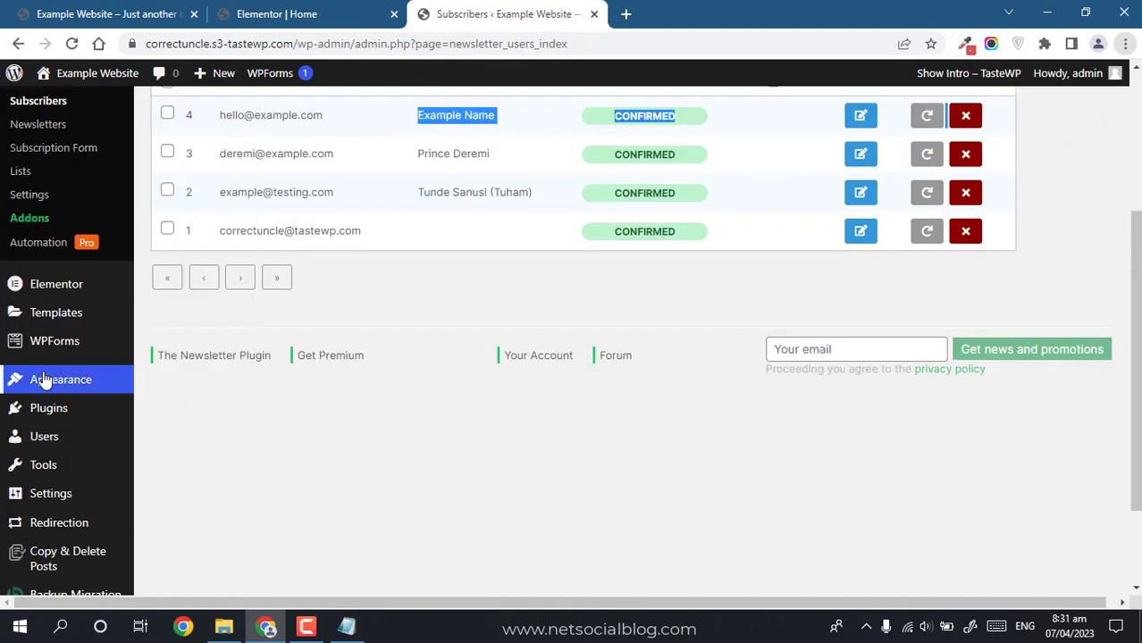
mouse_move(44, 380)
click(190, 441)
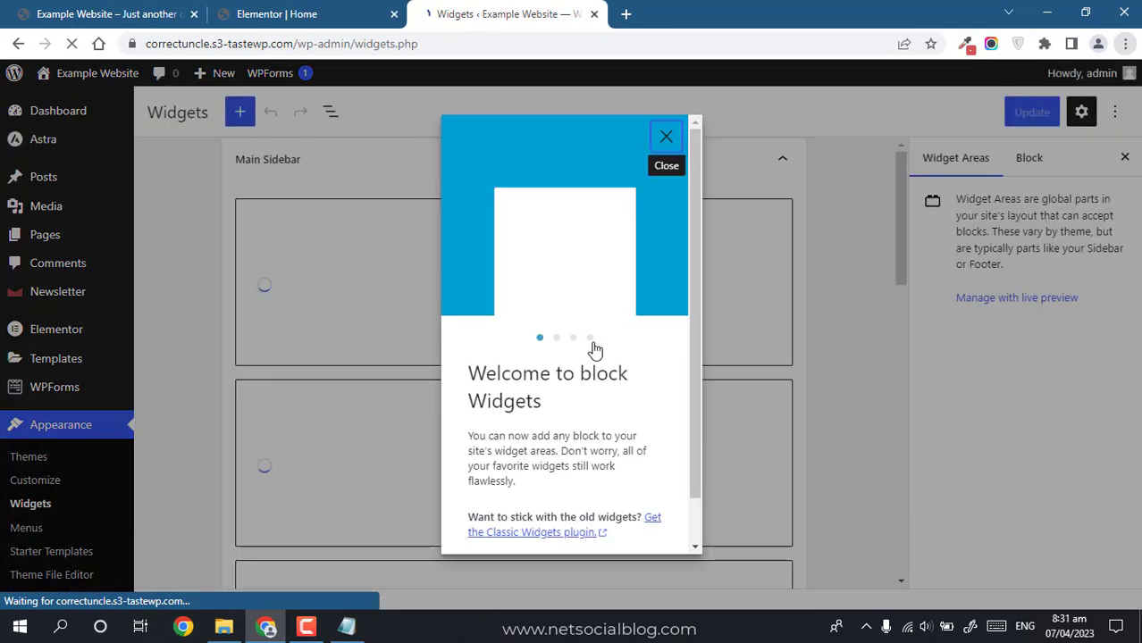
click(665, 138)
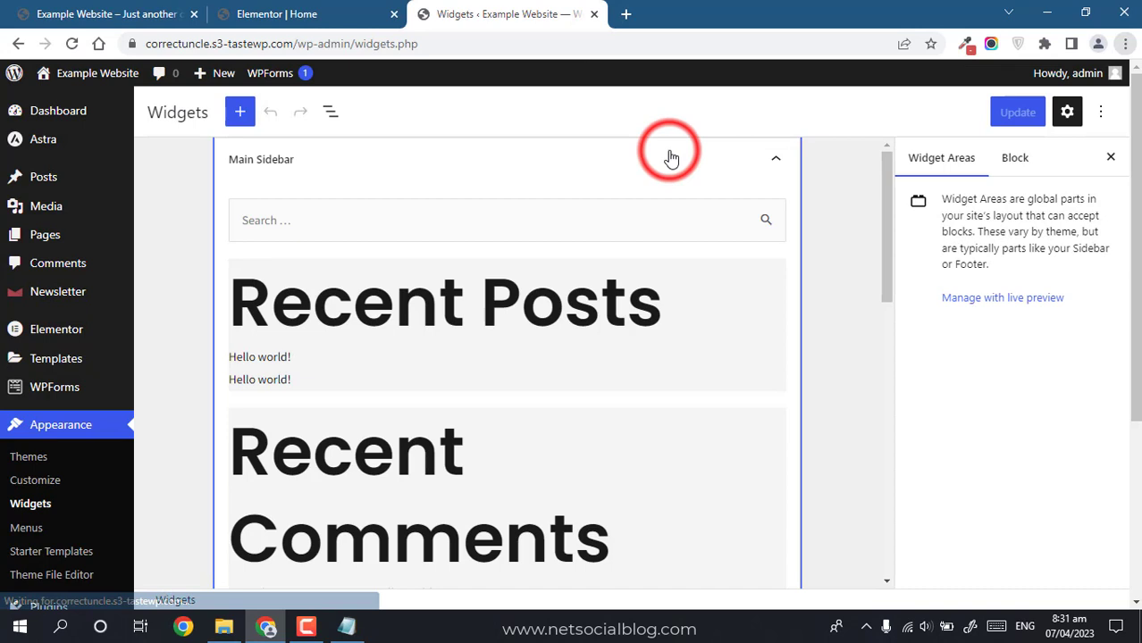
click(768, 163)
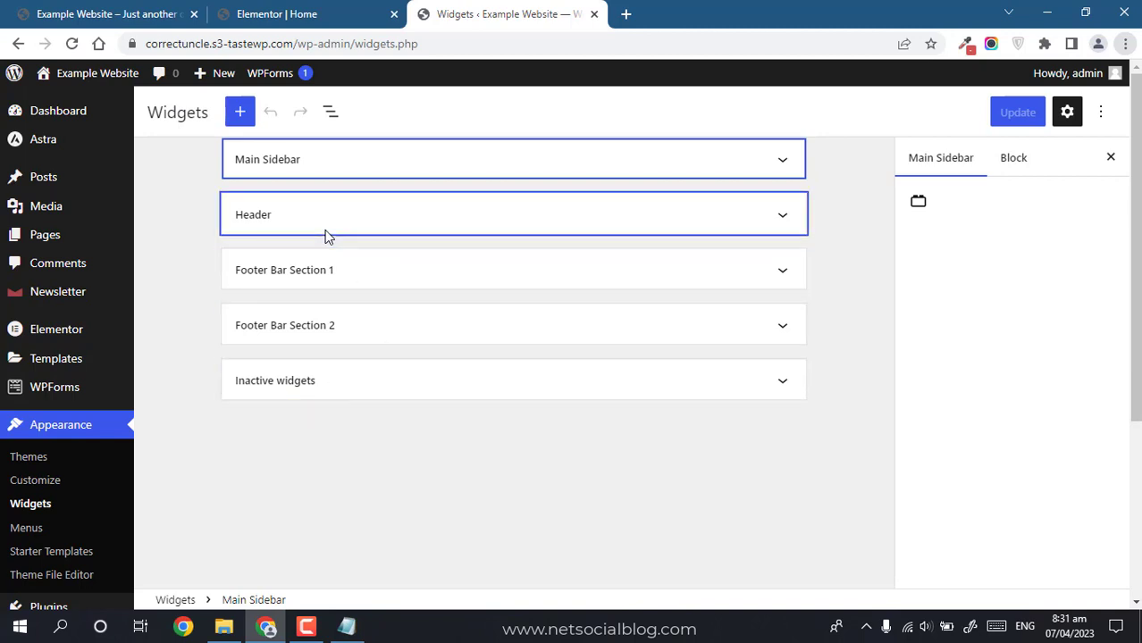
click(783, 172)
Step: Insert a Newsletter Minimal block below Recent Posts and update the widgets
drag(890, 229, 884, 268)
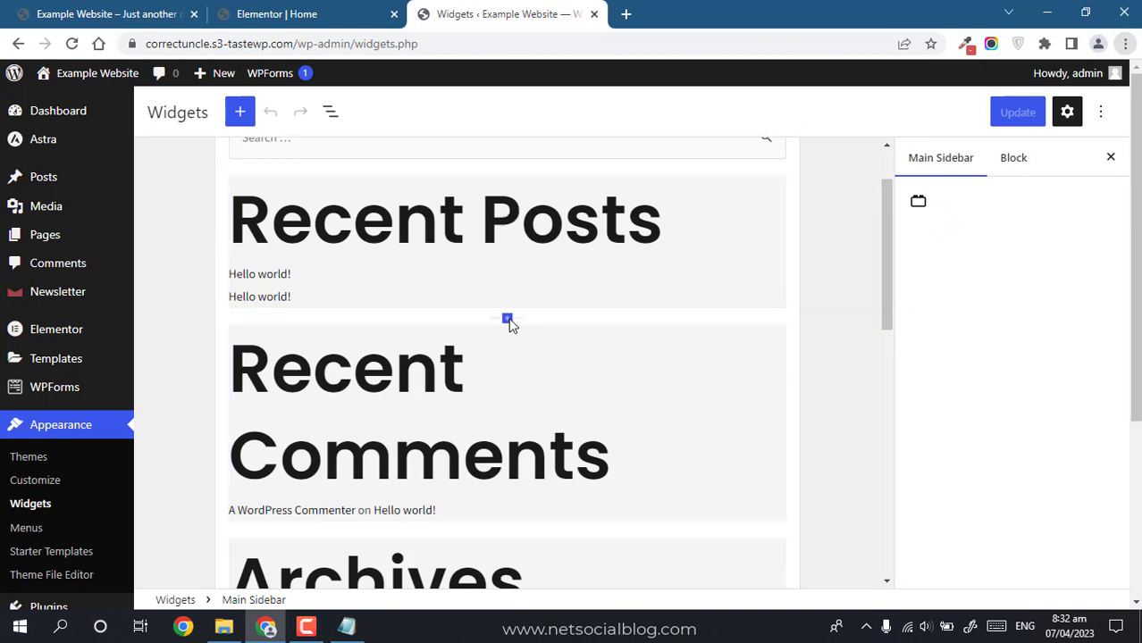
click(506, 319)
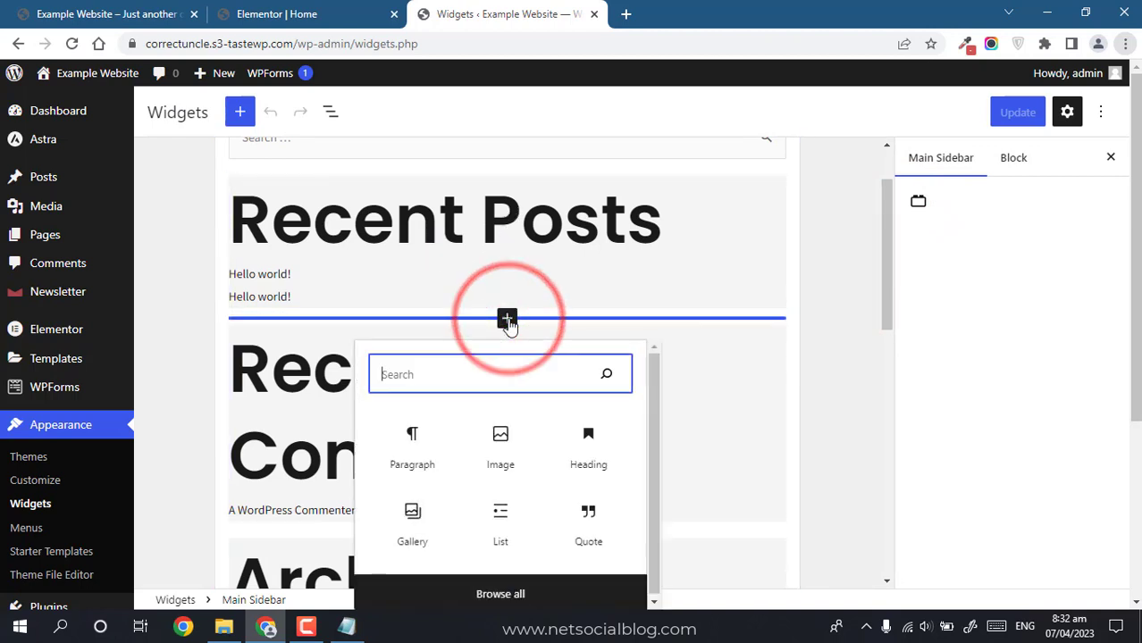
click(465, 374)
text(newsl)
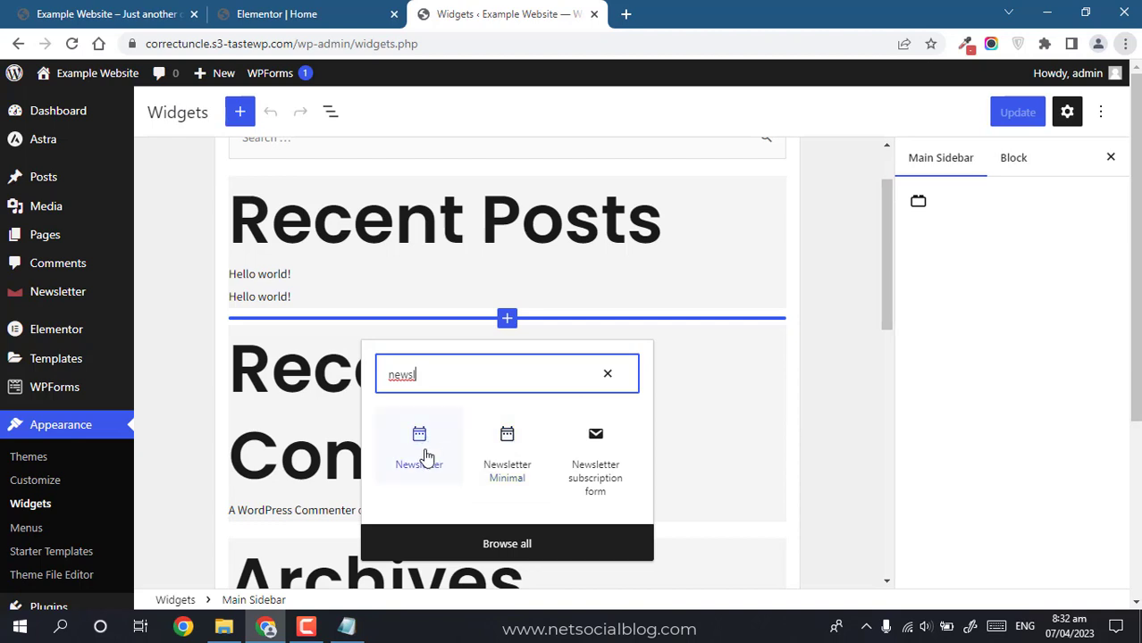
click(507, 444)
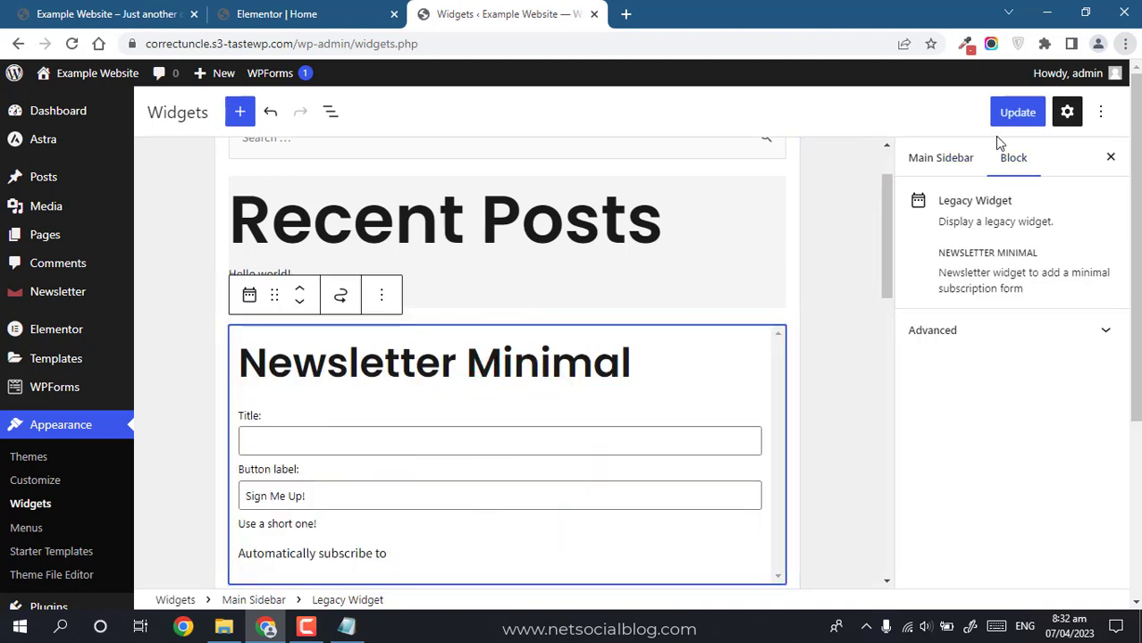
click(1015, 116)
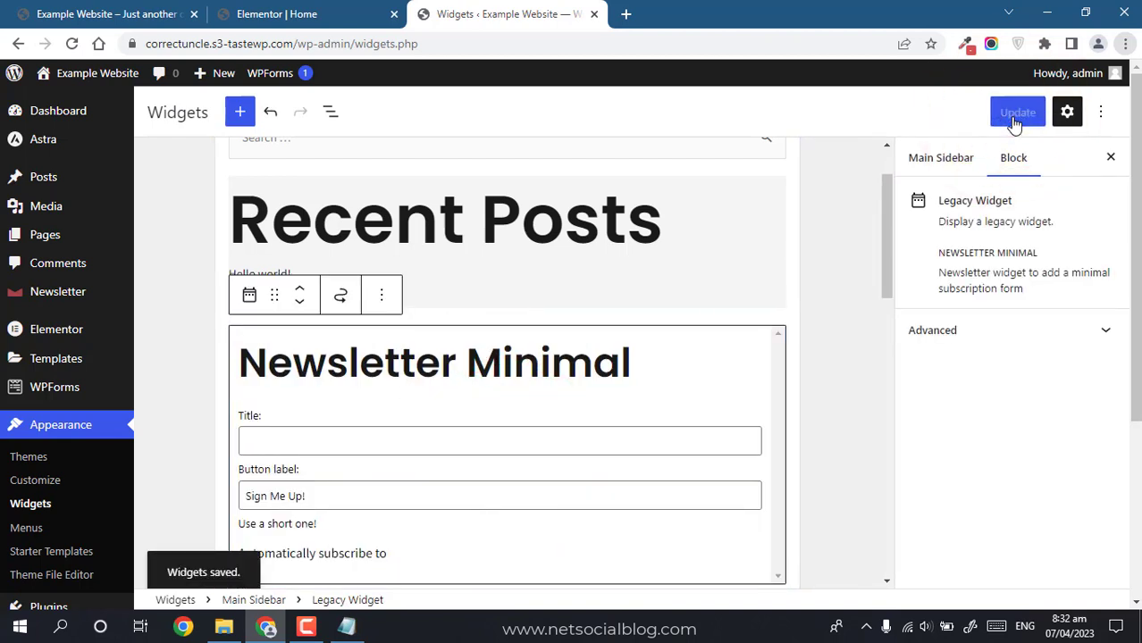
click(138, 10)
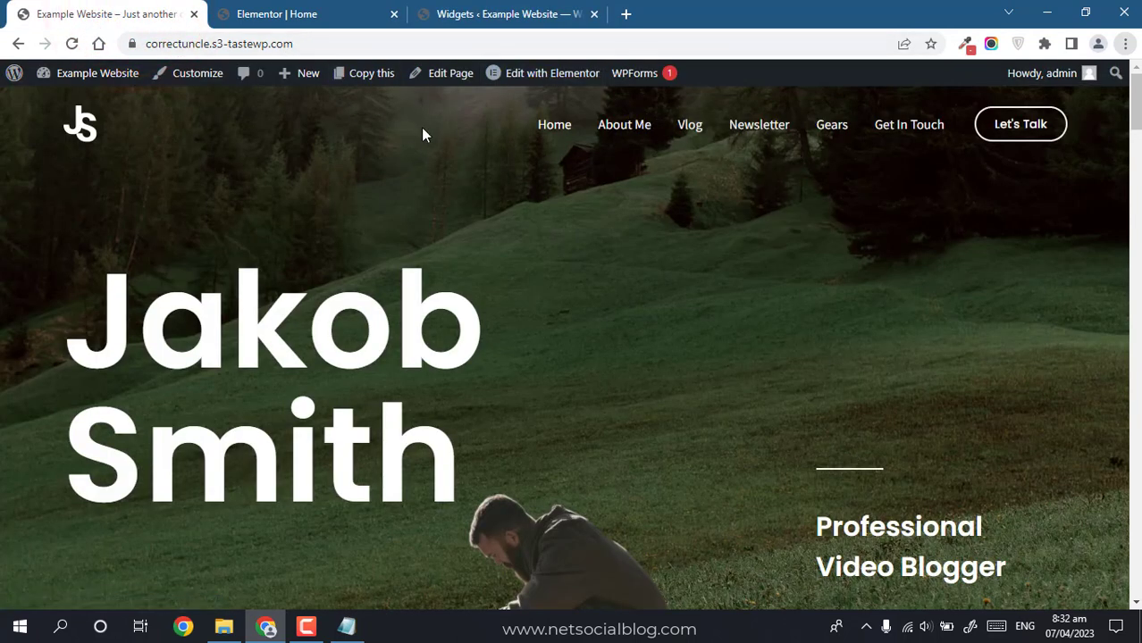
Step: Visit the site's /blog address, which shows page not found
click(487, 14)
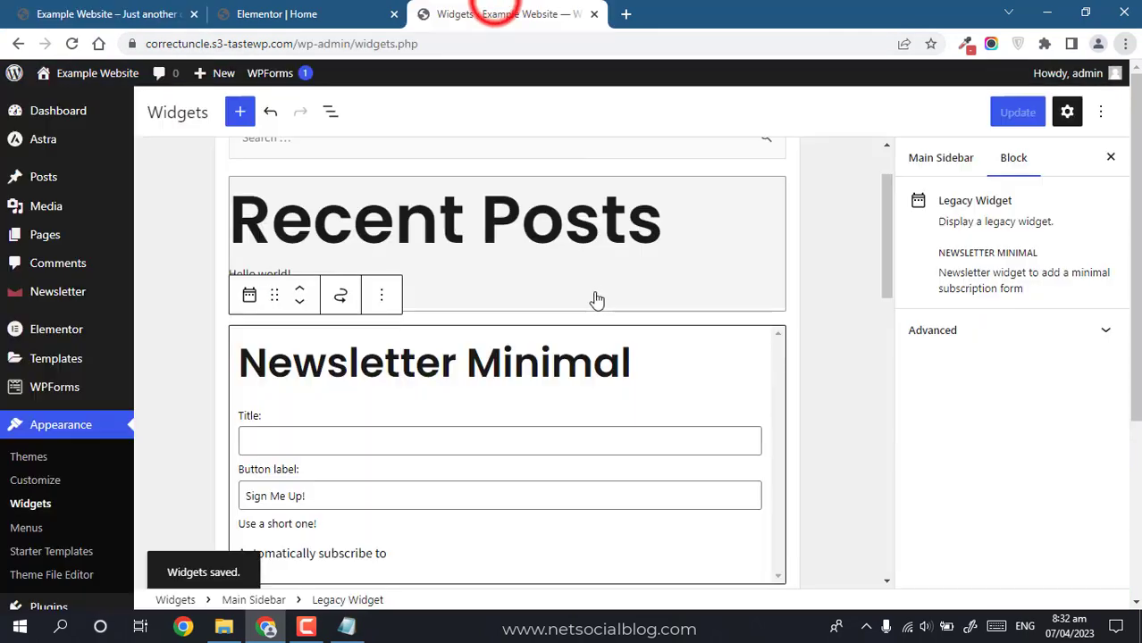
click(112, 14)
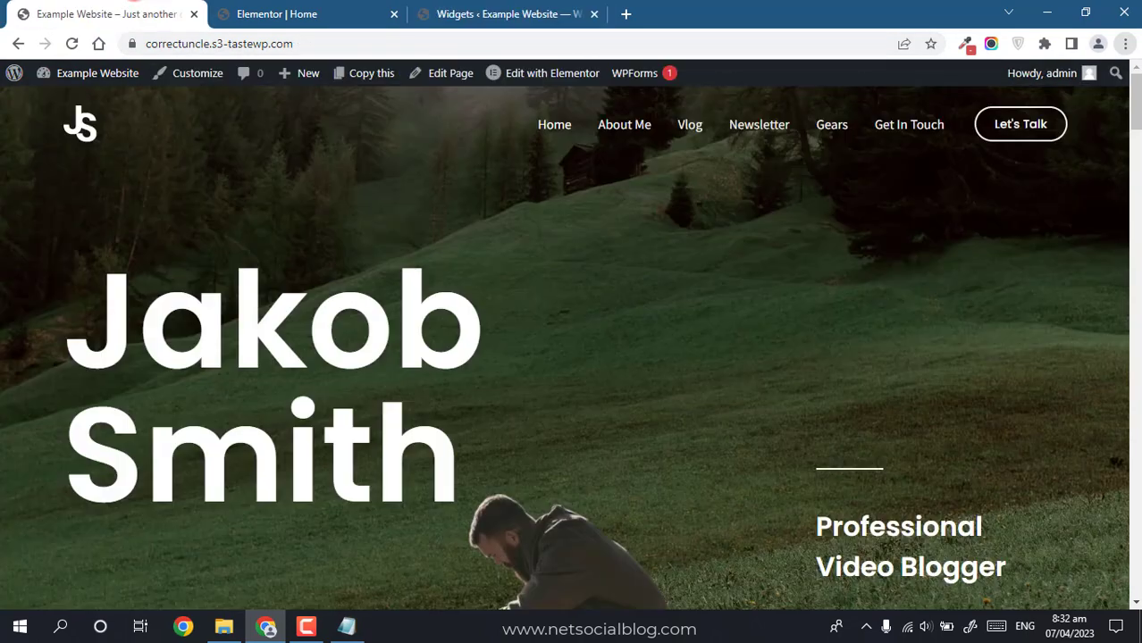
click(313, 46)
click(315, 45)
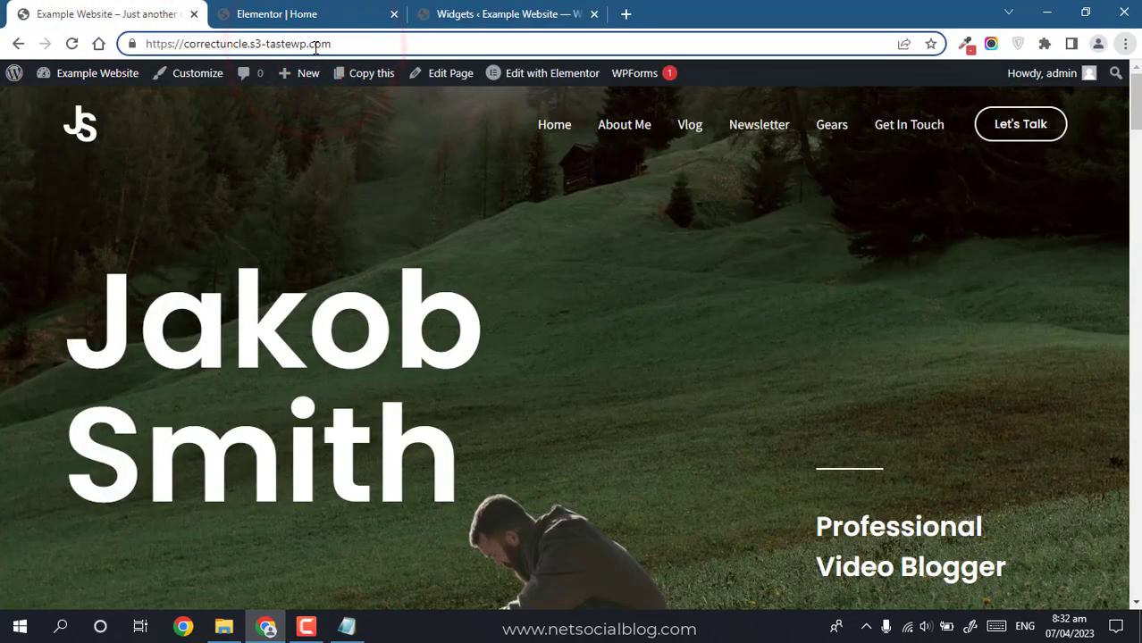
text(/blog)
key(Return)
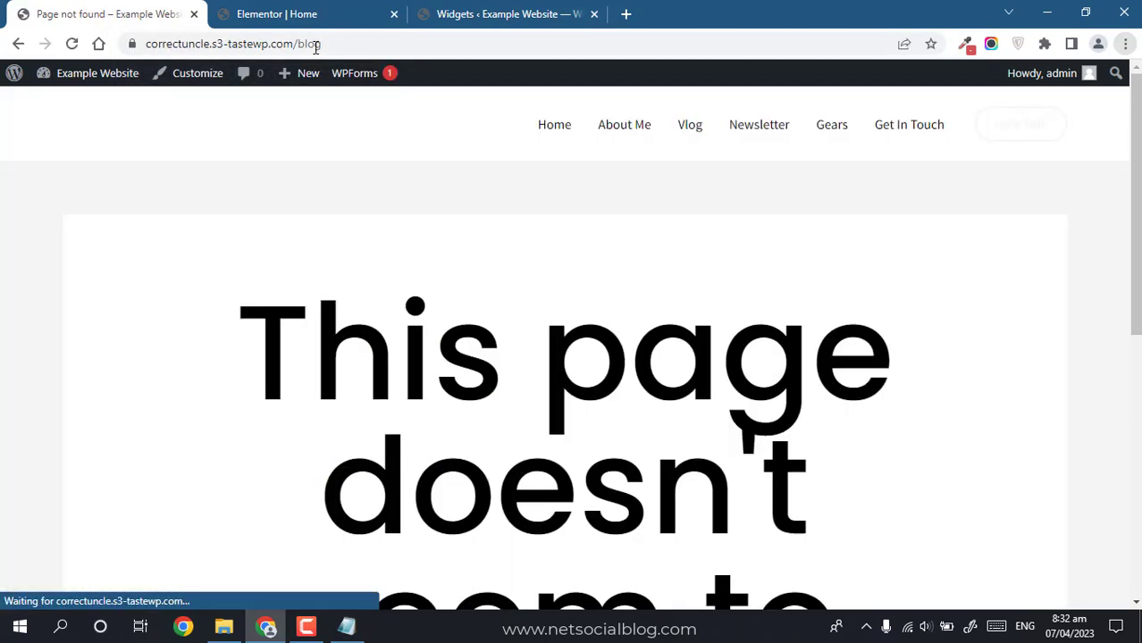
drag(1137, 205, 1136, 410)
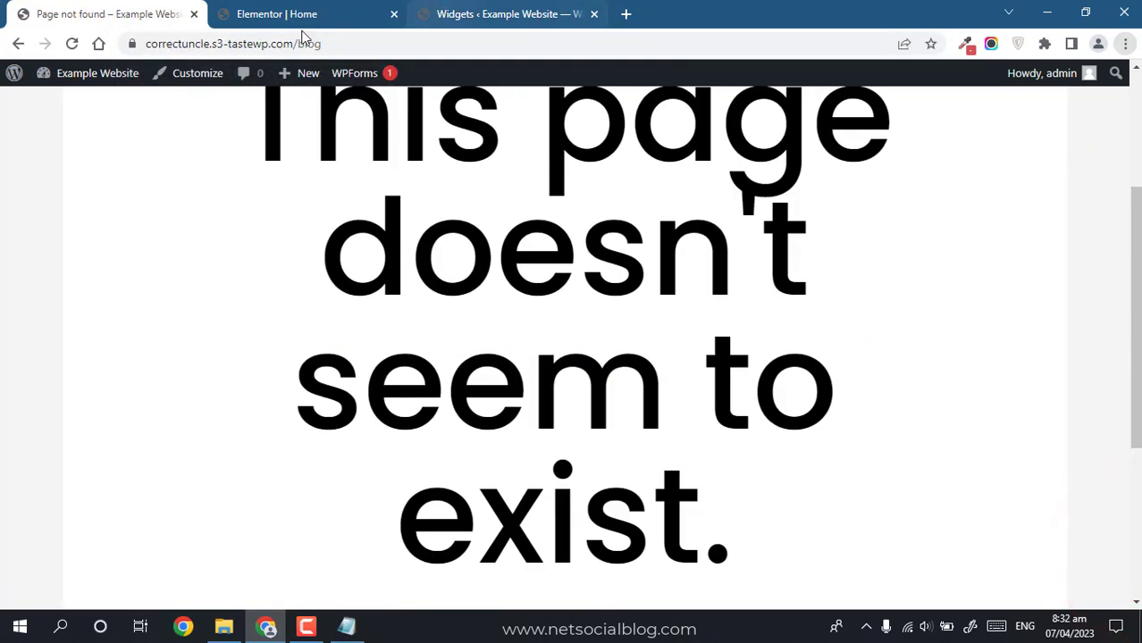
Step: Open Settings > Reading from the dashboard and check the posts page choice
click(122, 73)
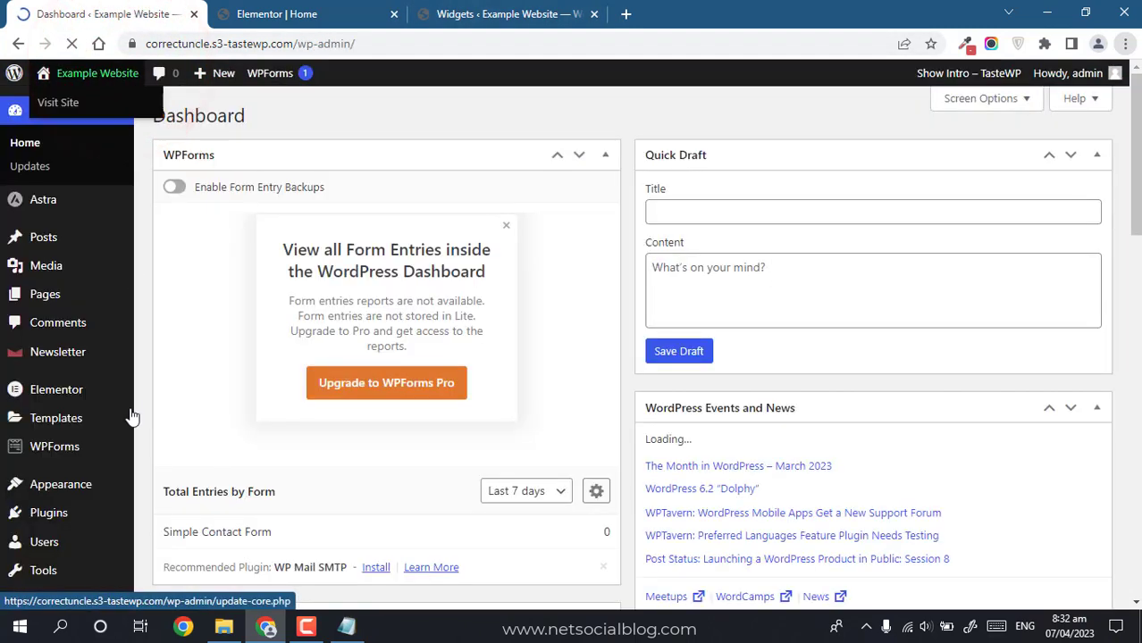
drag(1136, 89, 1117, 204)
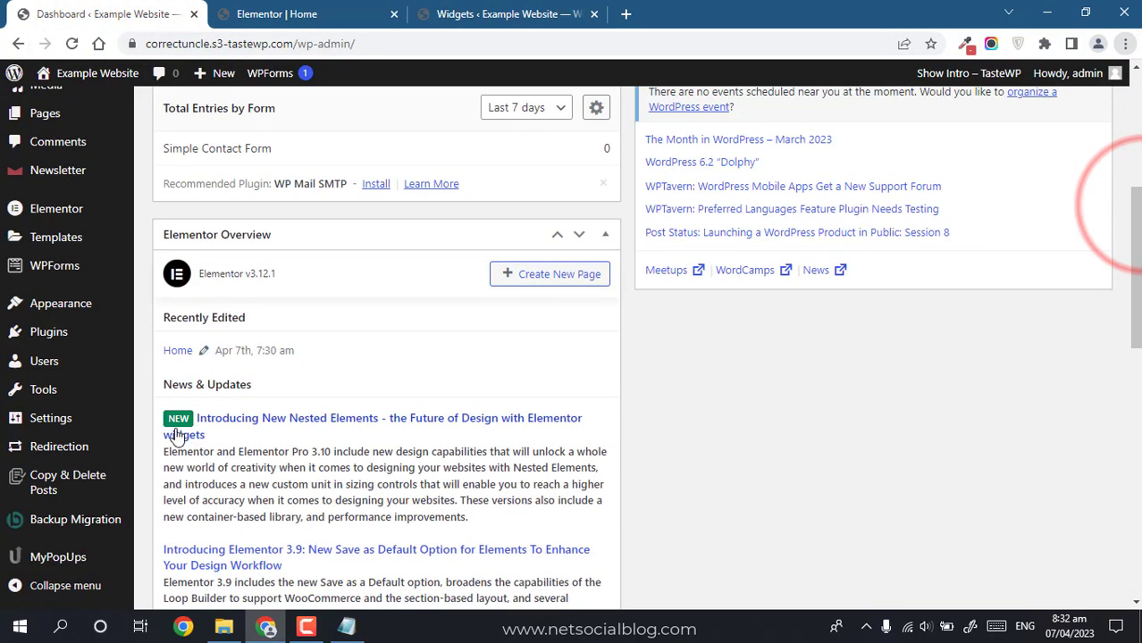
mouse_move(51, 425)
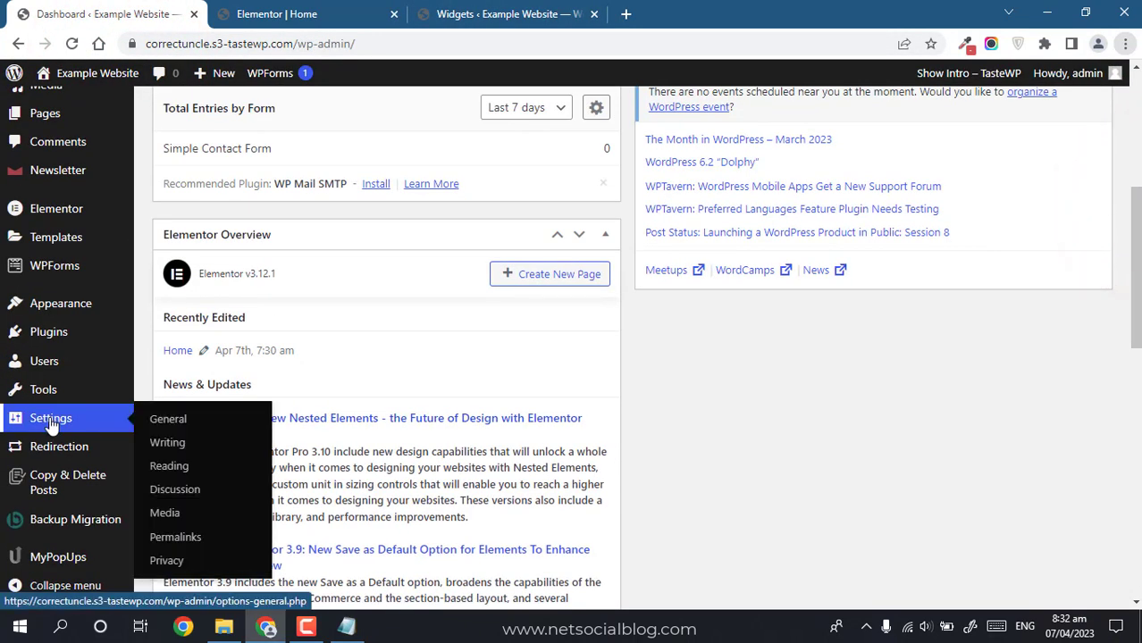
click(168, 467)
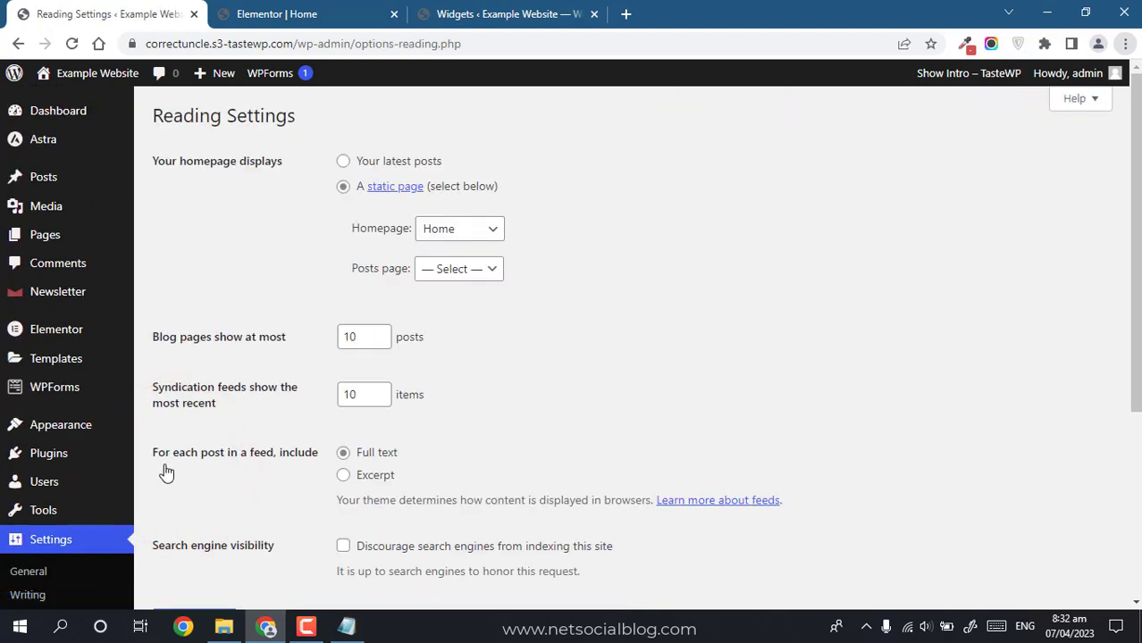
click(483, 266)
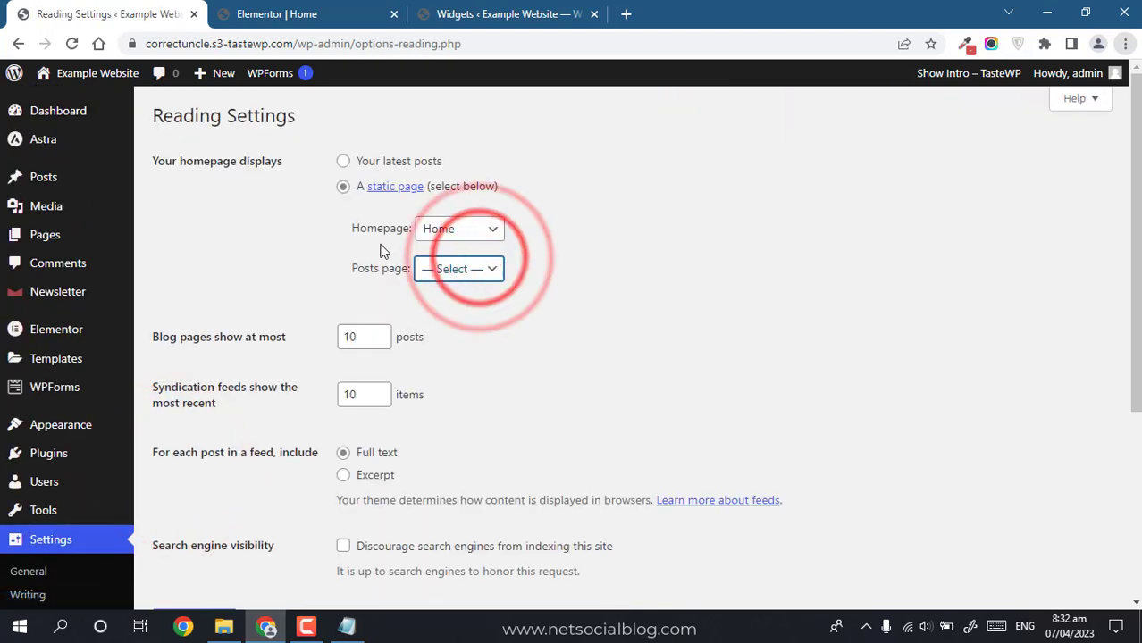
Step: Create and publish a new page titled 'Blog'
click(46, 241)
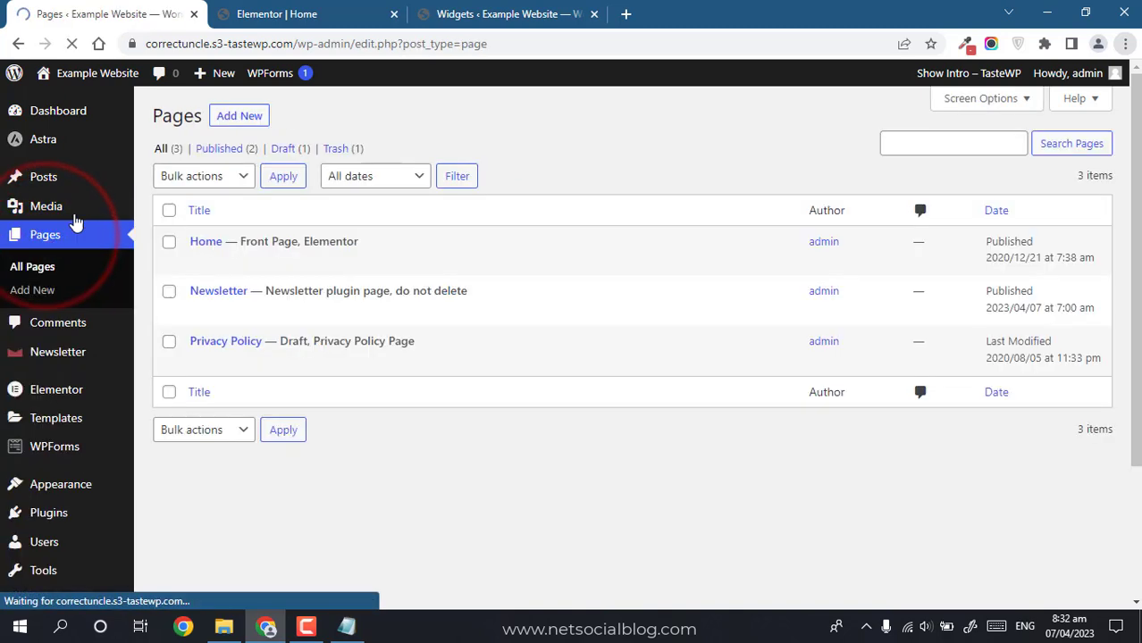
click(256, 118)
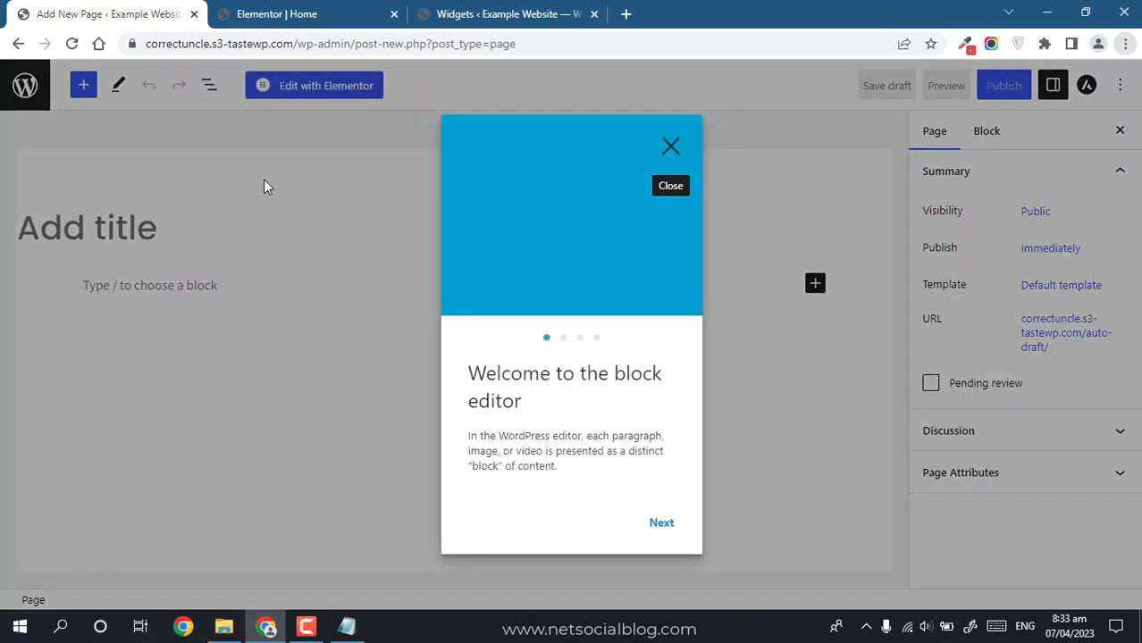
click(670, 146)
click(235, 227)
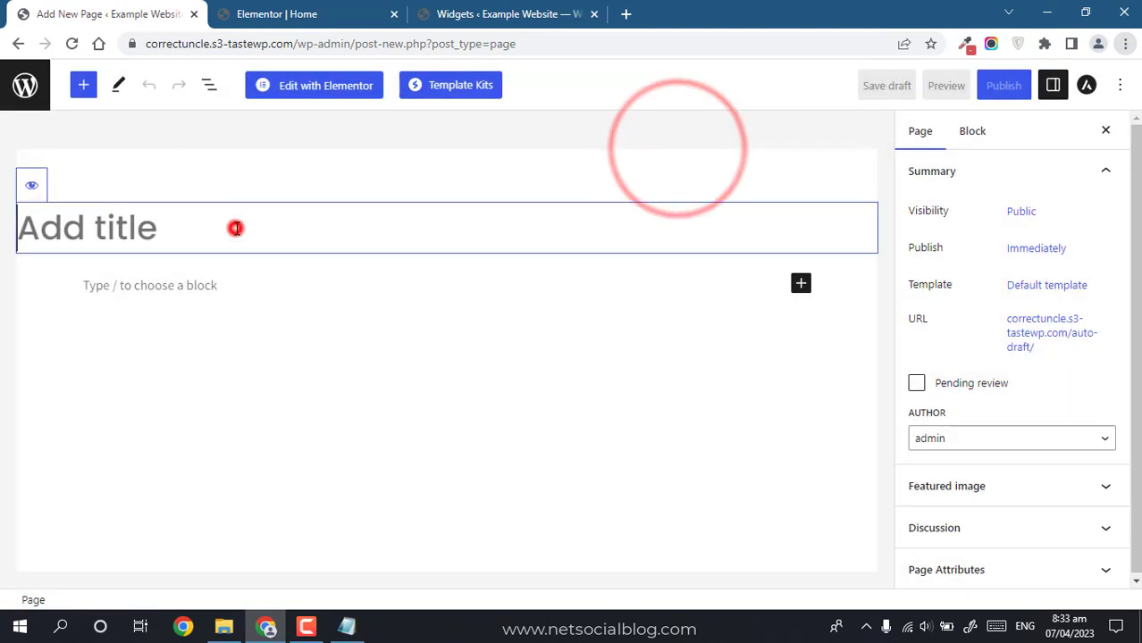
click(178, 231)
text(Blog)
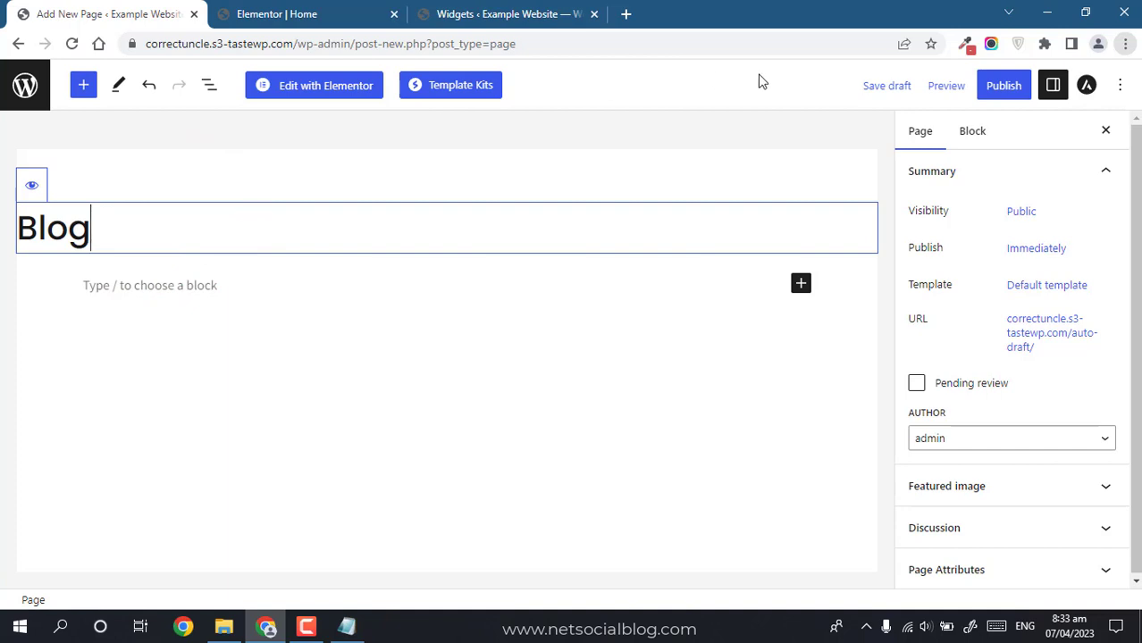
click(1002, 83)
click(982, 86)
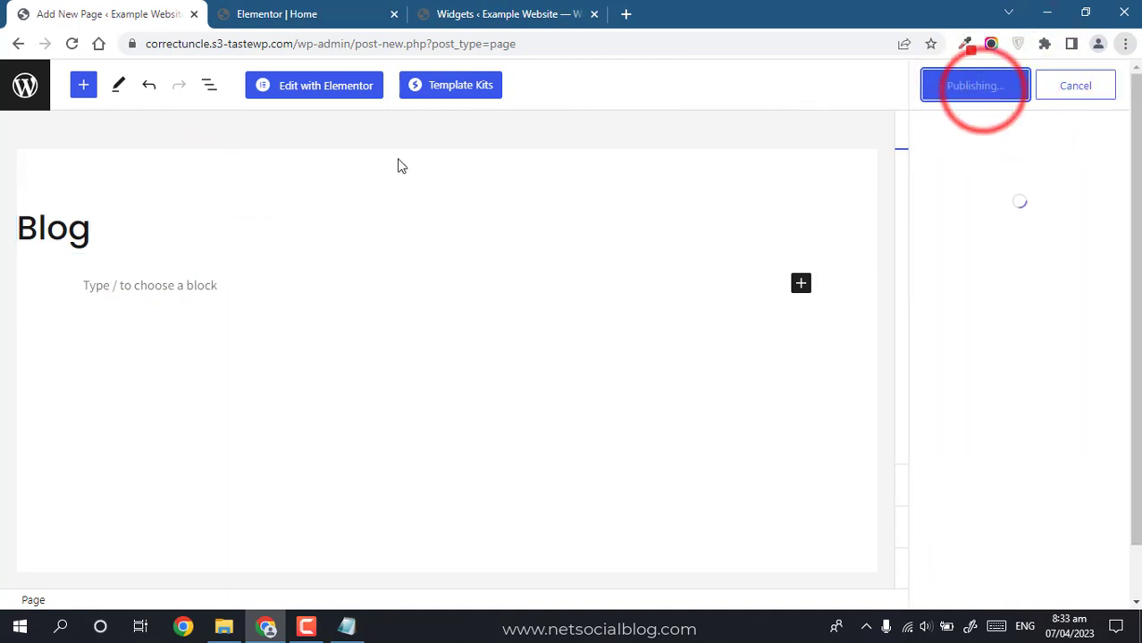
click(23, 87)
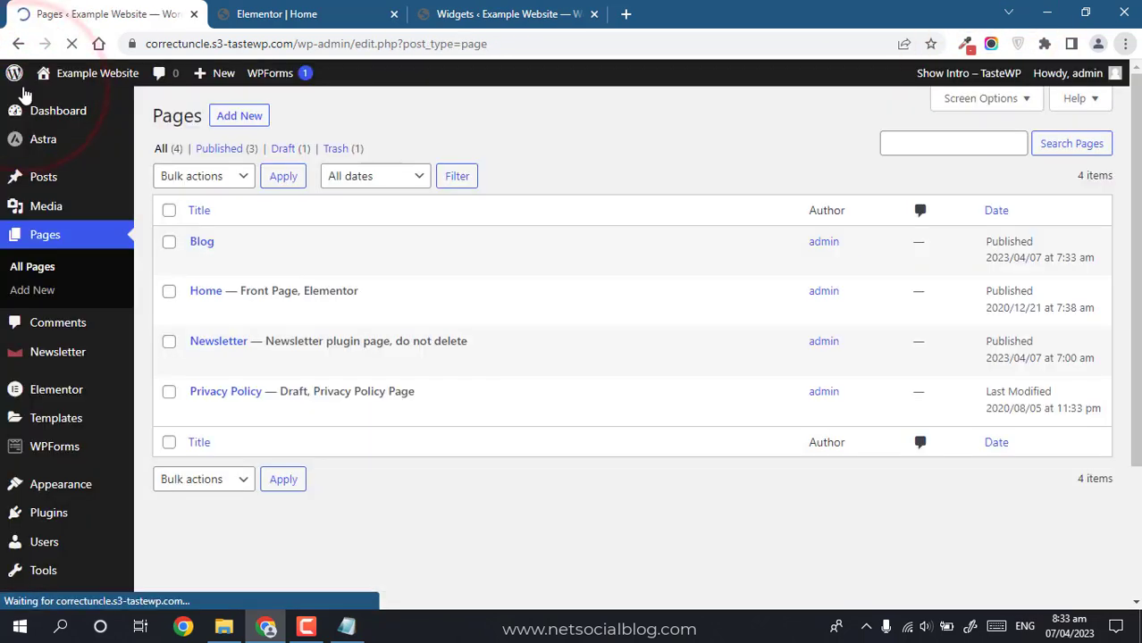
Step: In Reading Settings, set the Posts page to Blog and save the changes
drag(1137, 306, 1137, 402)
mouse_move(45, 459)
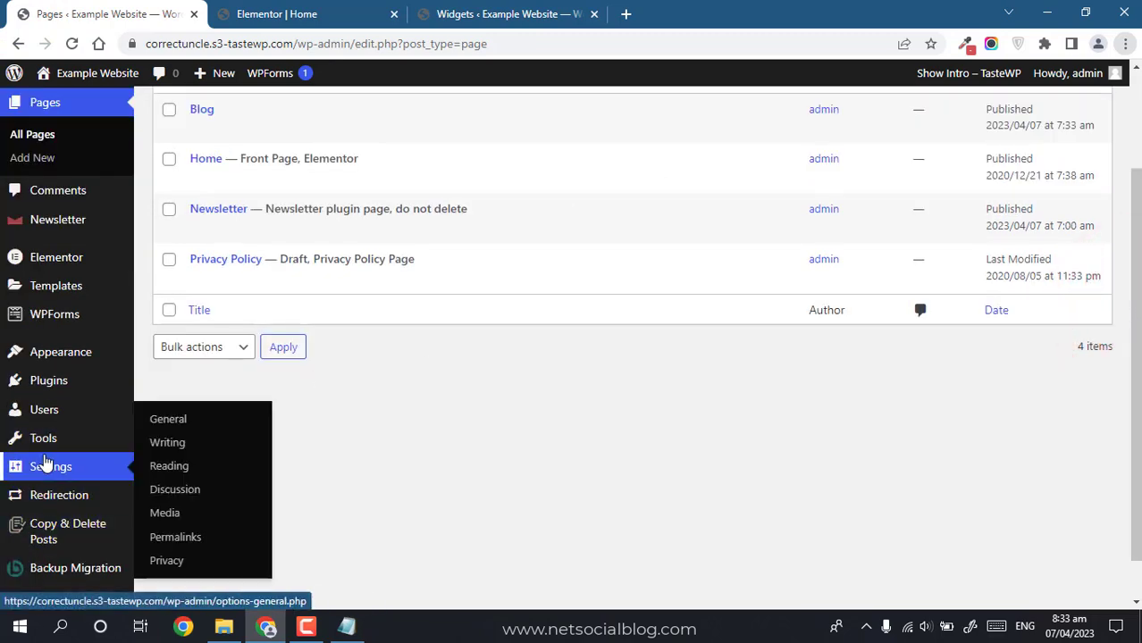
click(167, 464)
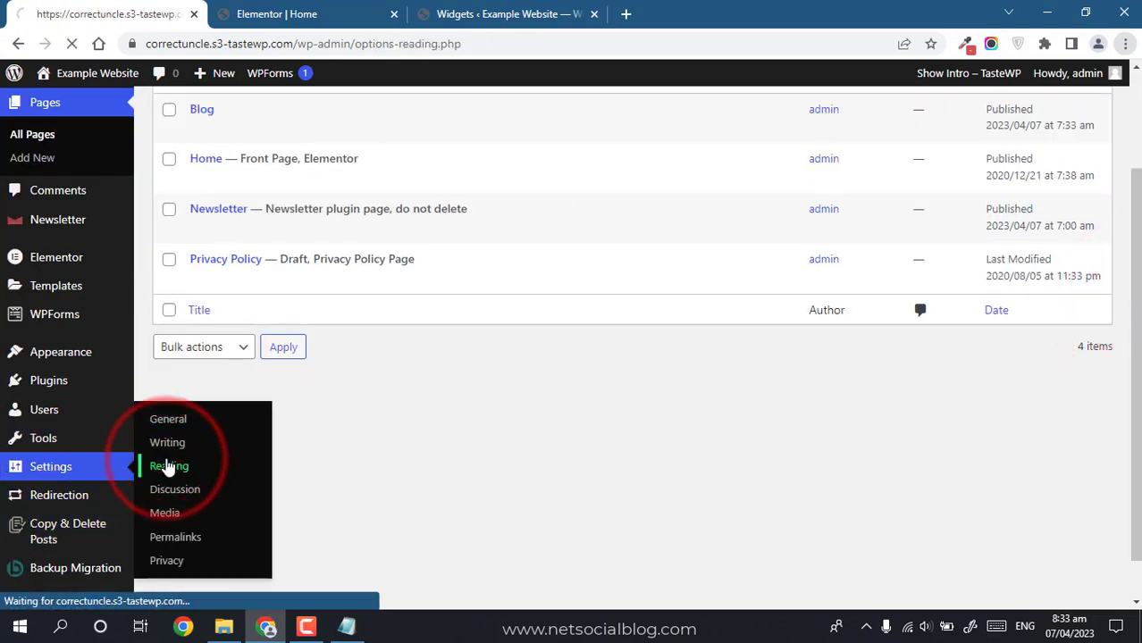
click(456, 283)
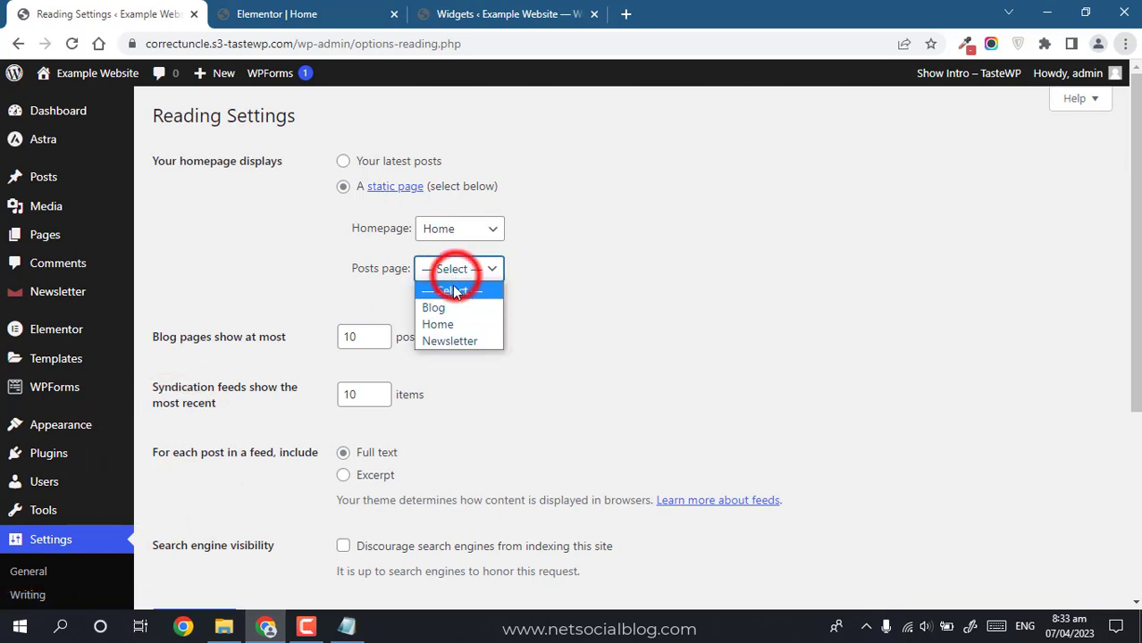
click(429, 304)
drag(1136, 290, 1136, 483)
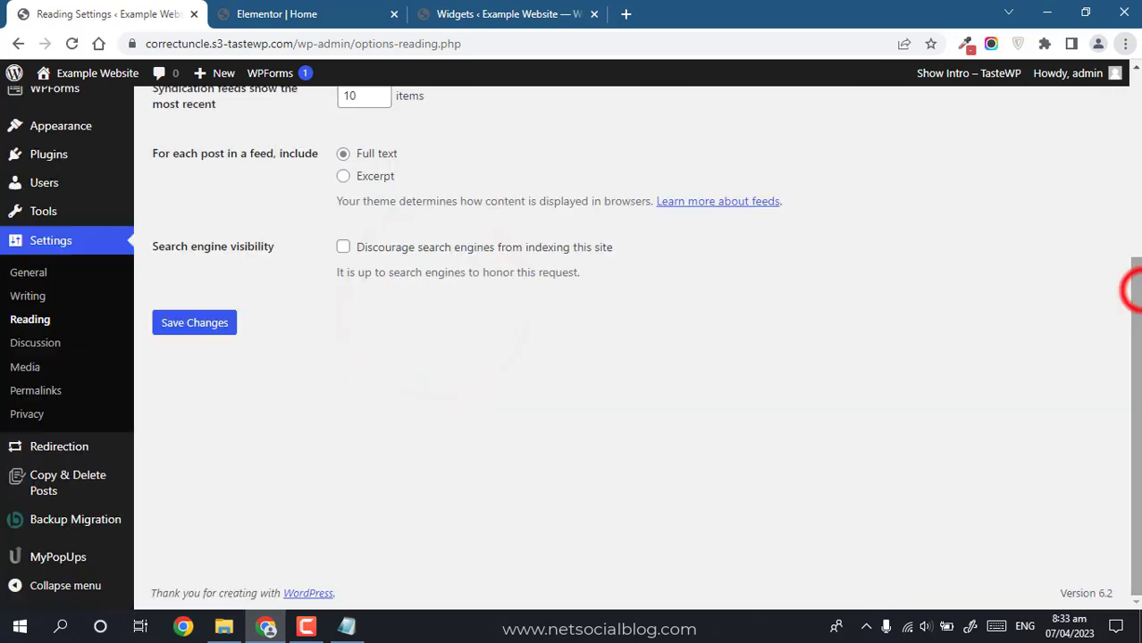
click(194, 324)
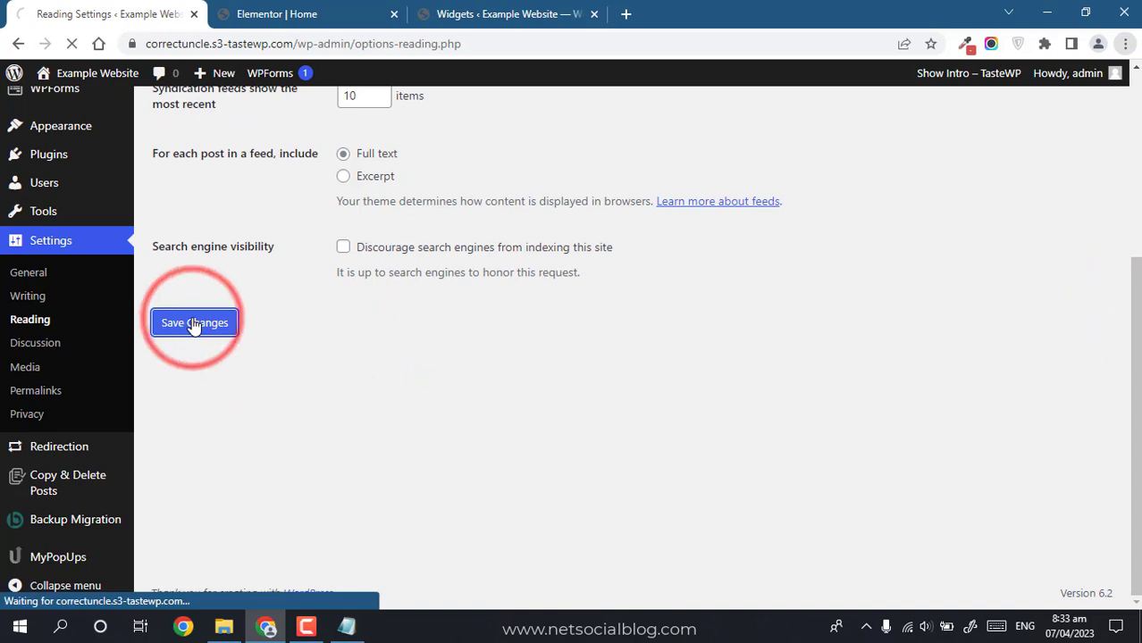
click(624, 14)
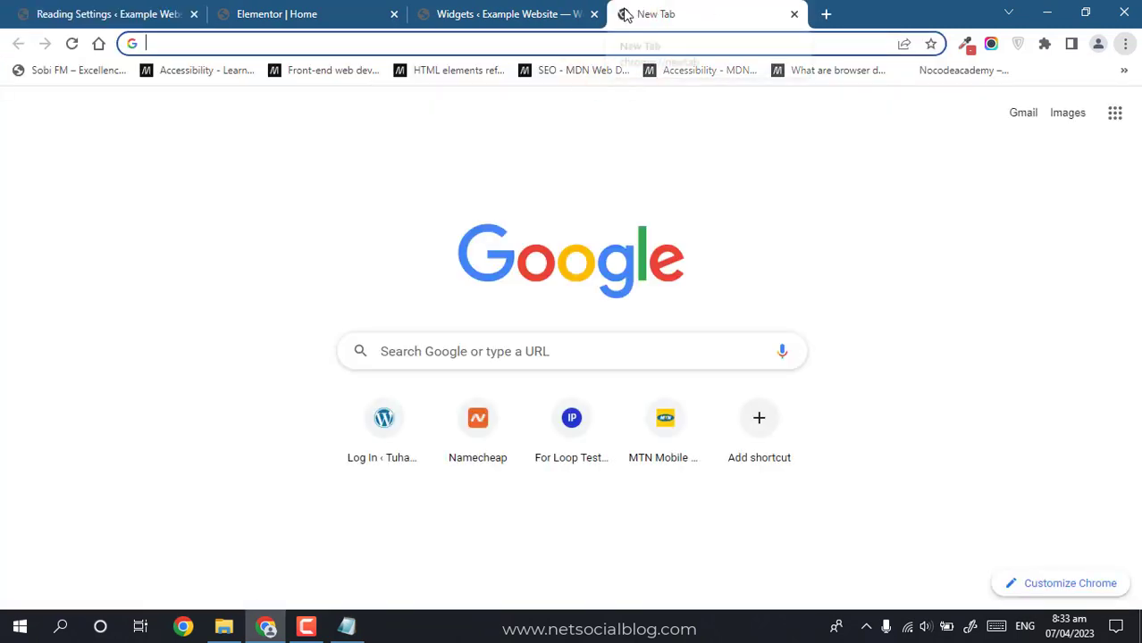
Step: Copy the site address and load its /blog page in the new tab to check the posts
click(134, 13)
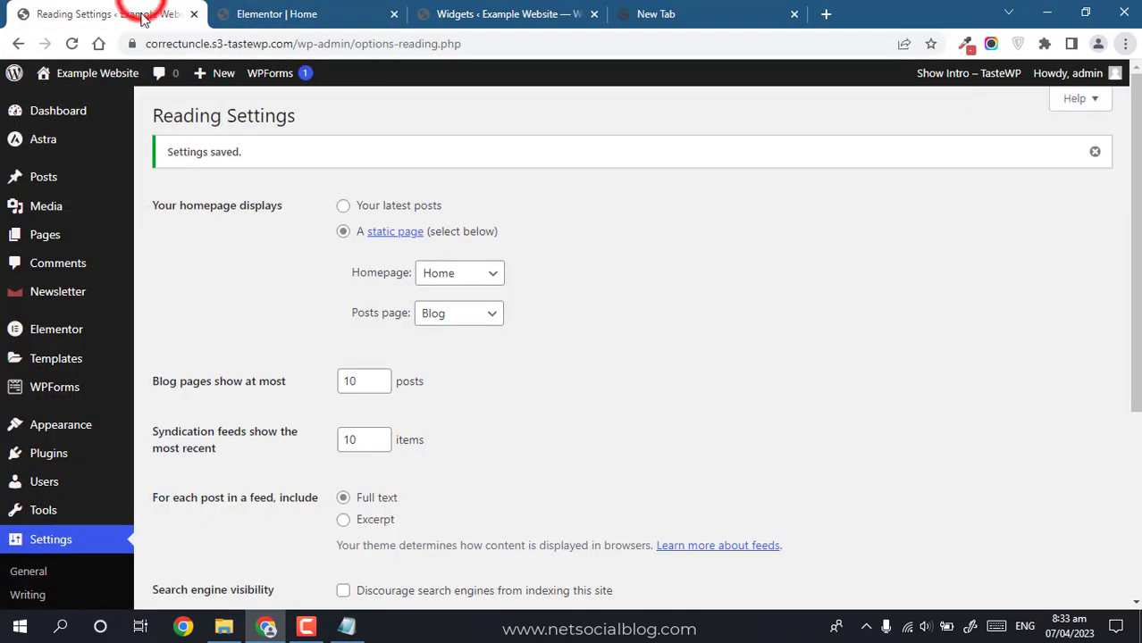
right_click(98, 80)
click(183, 177)
click(712, 11)
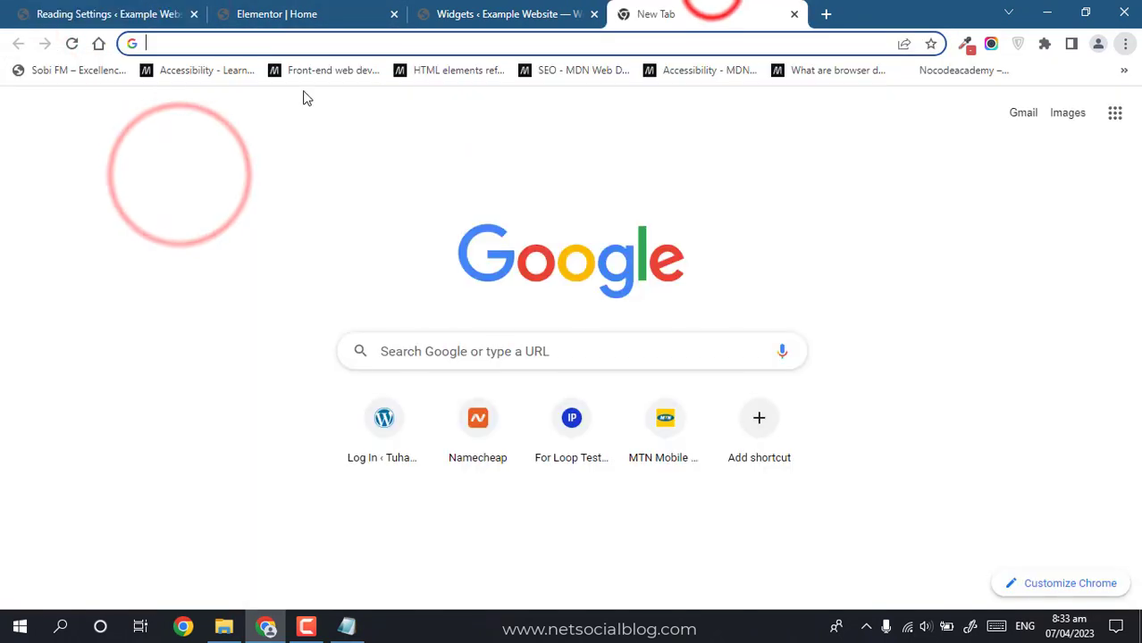
key(ctrl+v)
text(/blog)
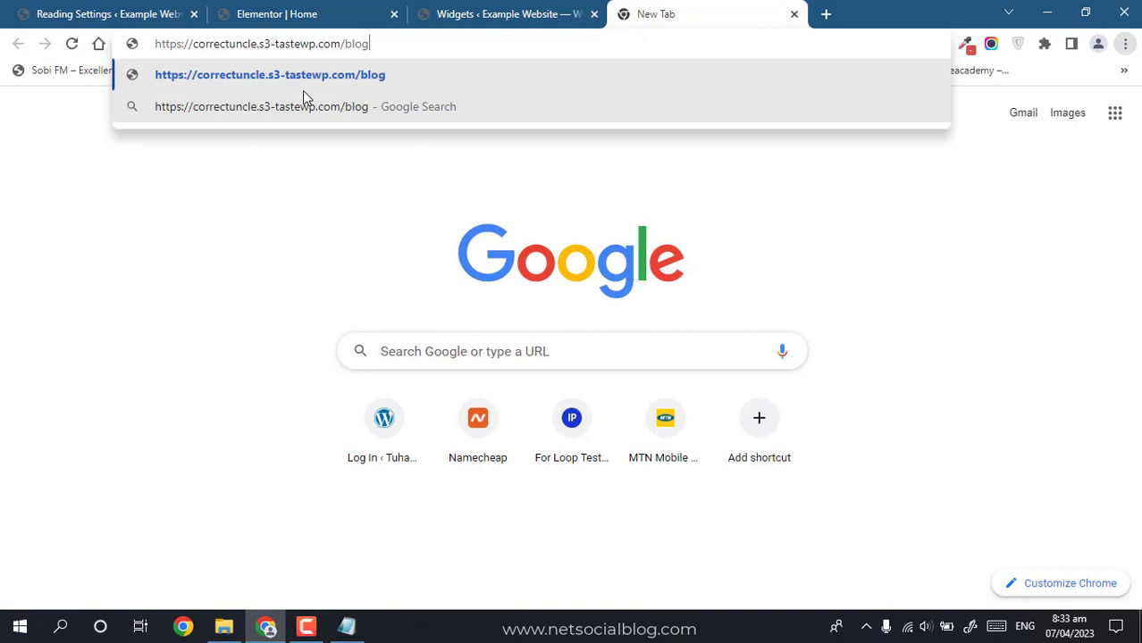
key(Return)
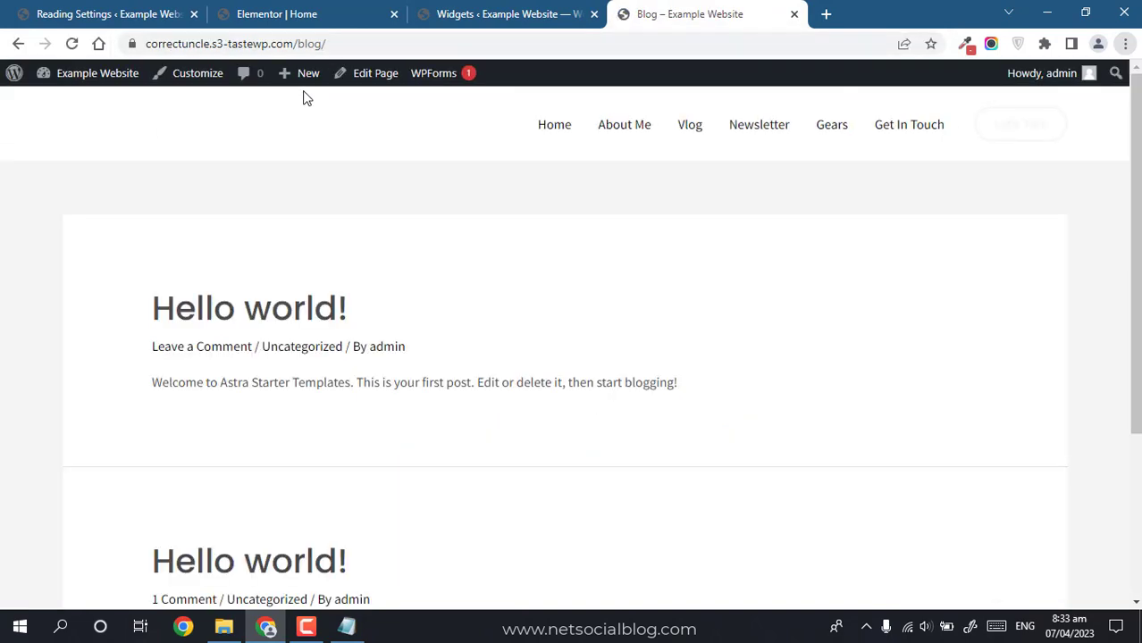
drag(1136, 215, 1136, 384)
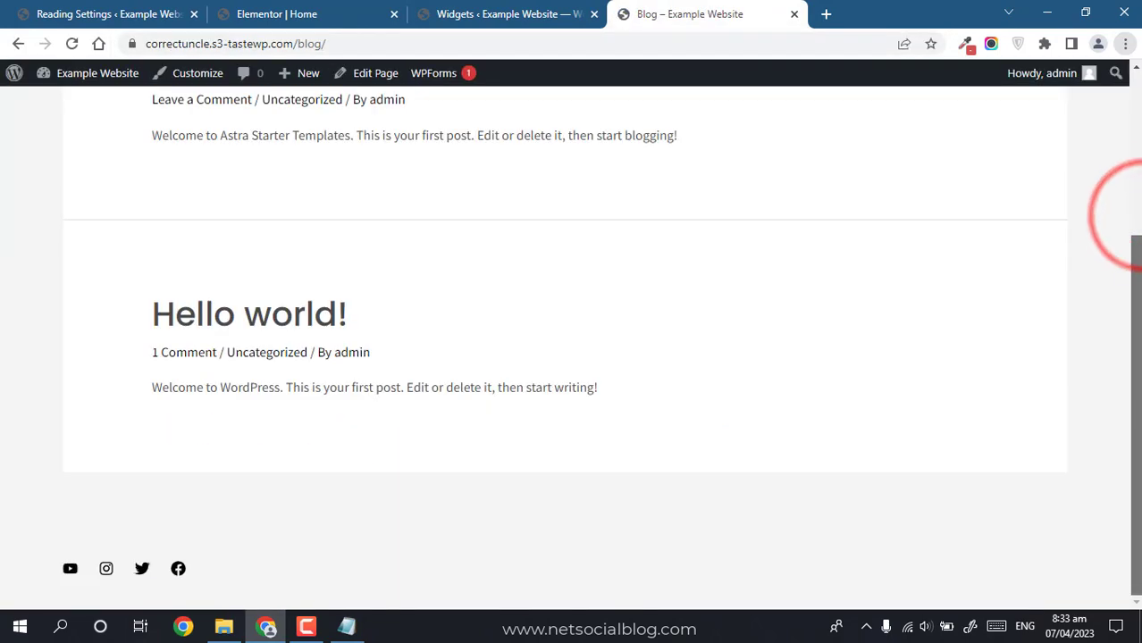
click(94, 4)
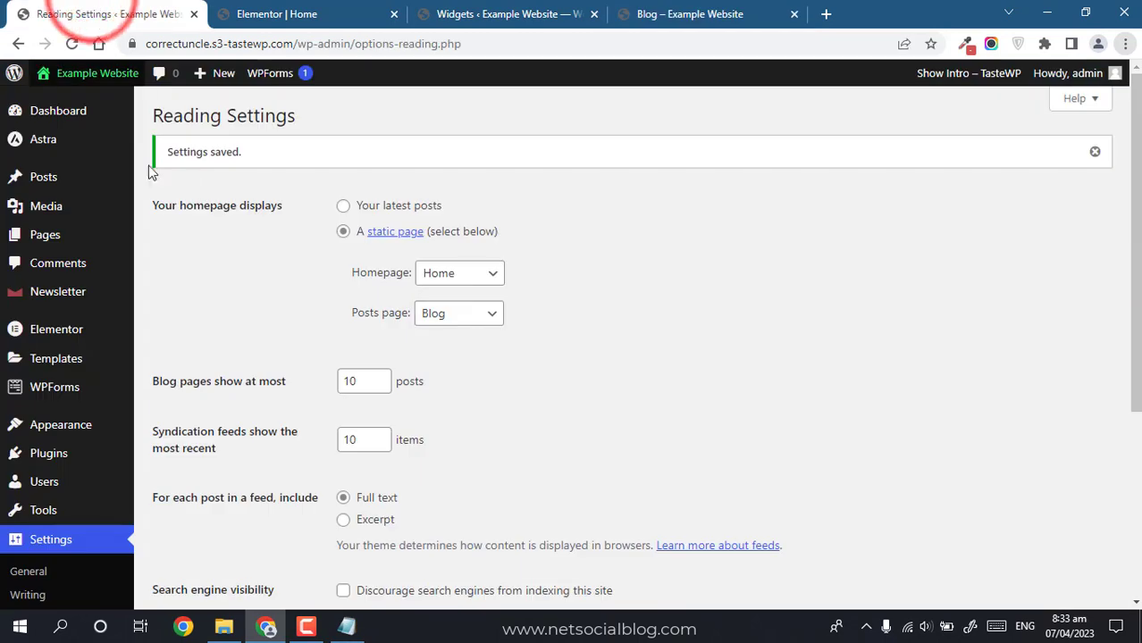
Step: Open the Blog page from Pages, view its page attributes, then return to the Pages list
mouse_move(54, 175)
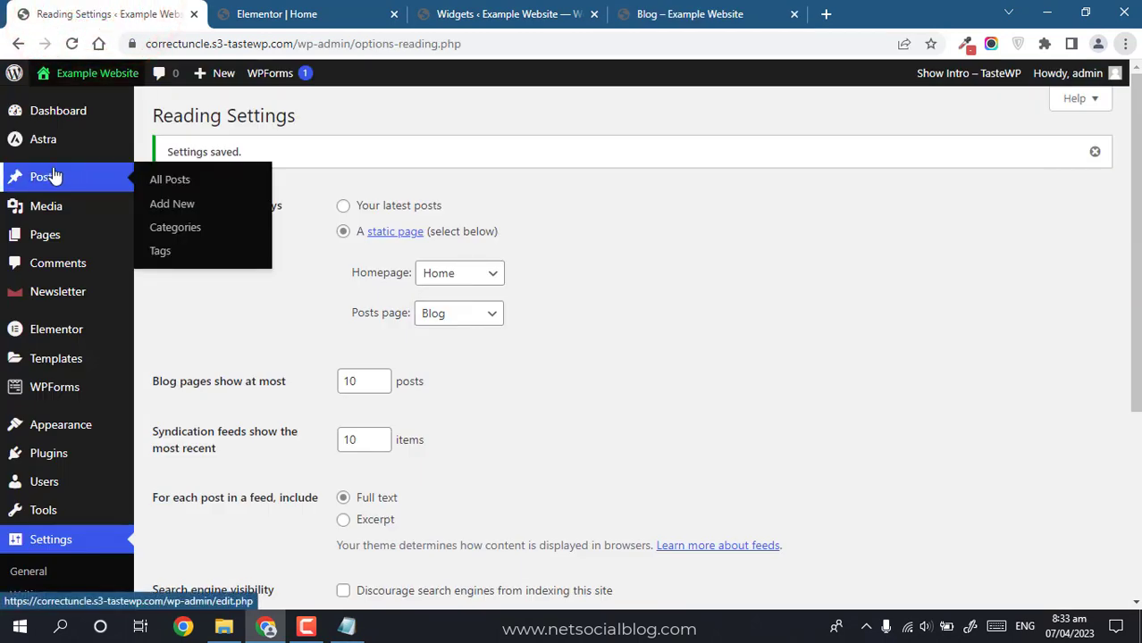
click(44, 237)
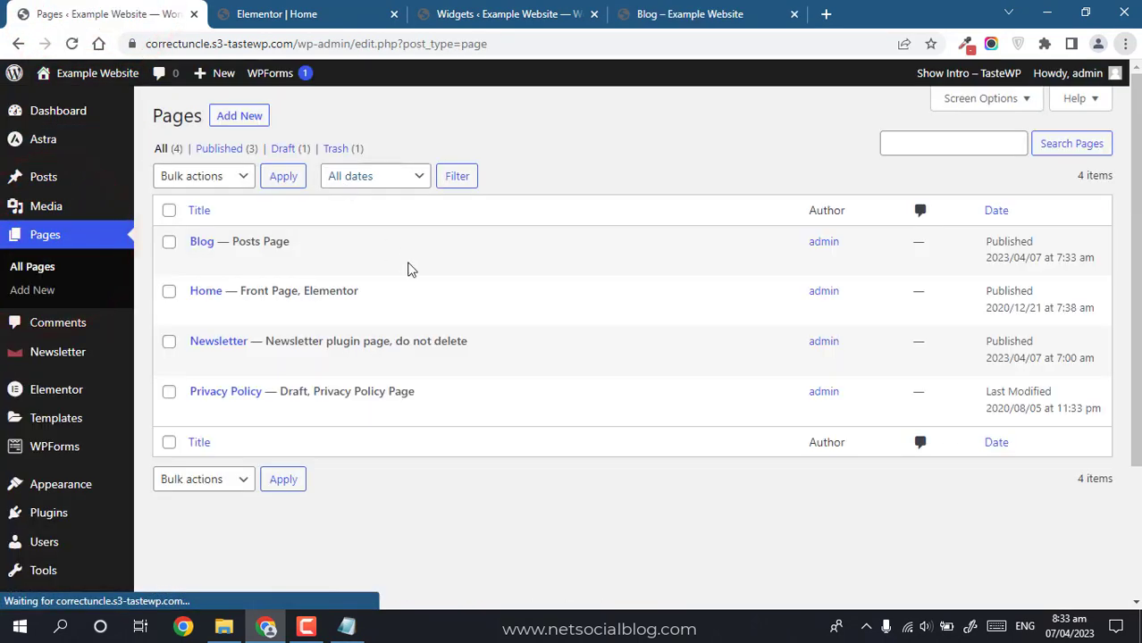
mouse_move(280, 268)
click(202, 243)
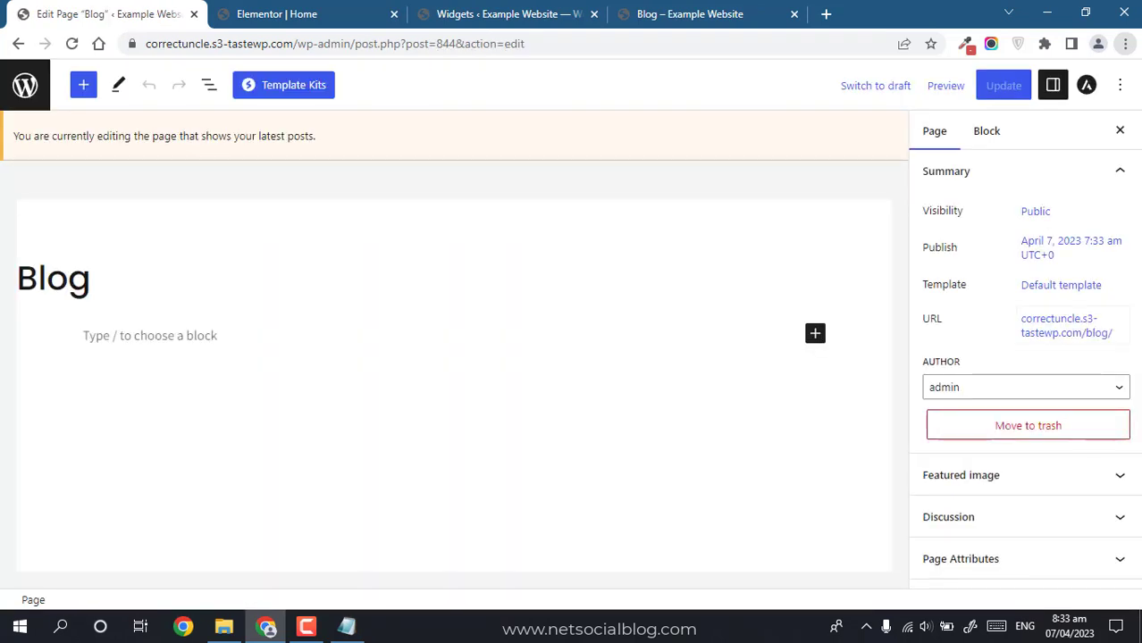
click(1032, 556)
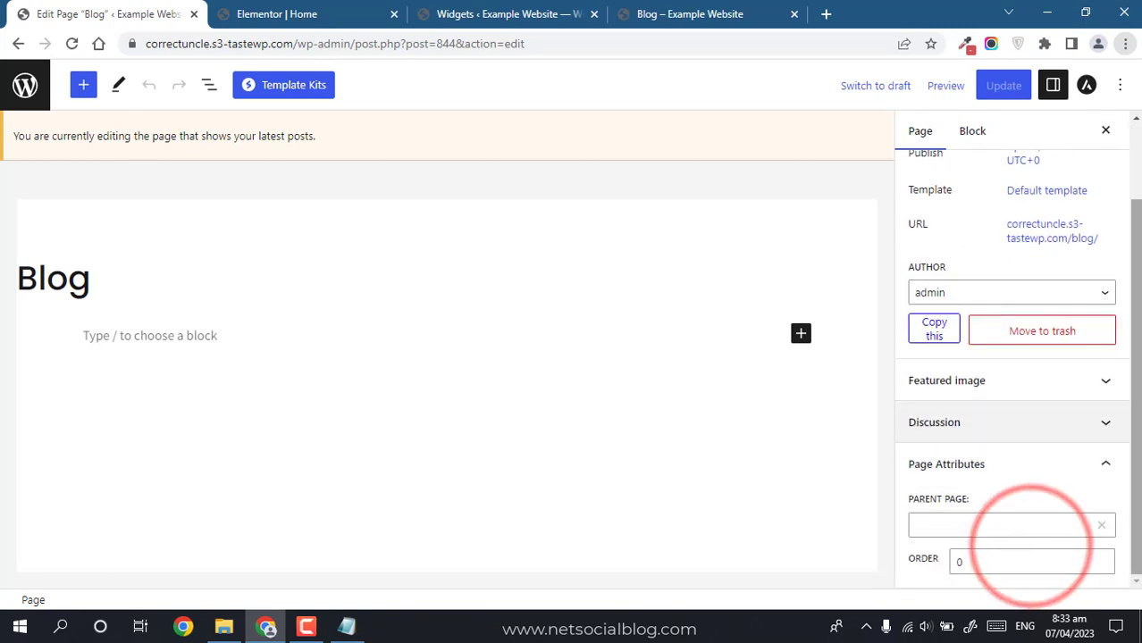
drag(1138, 409, 1132, 548)
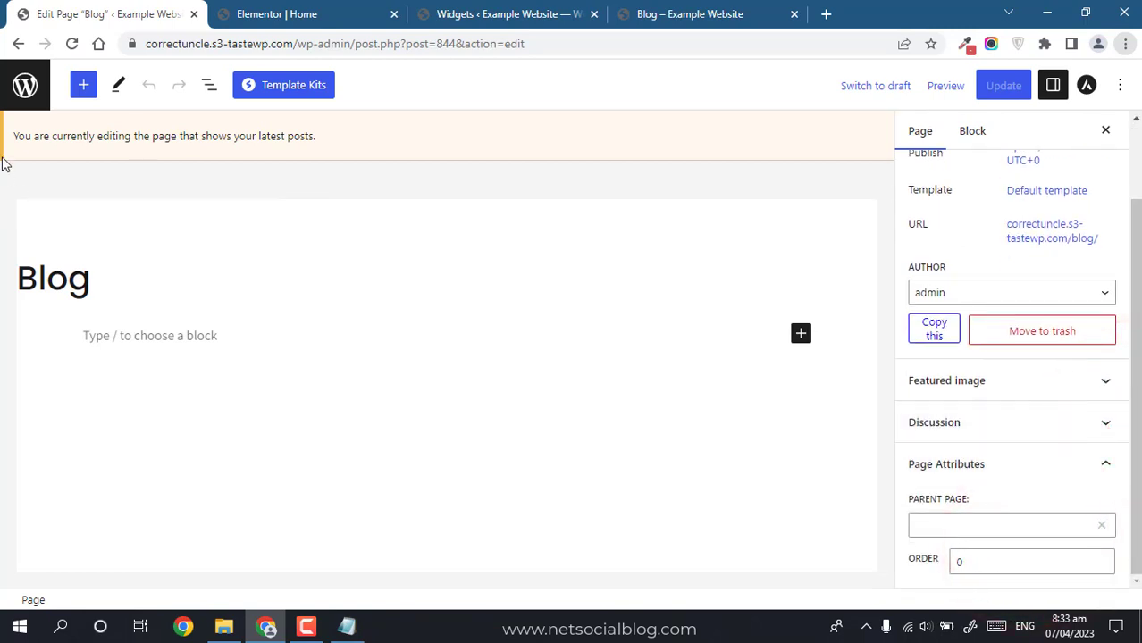
click(22, 109)
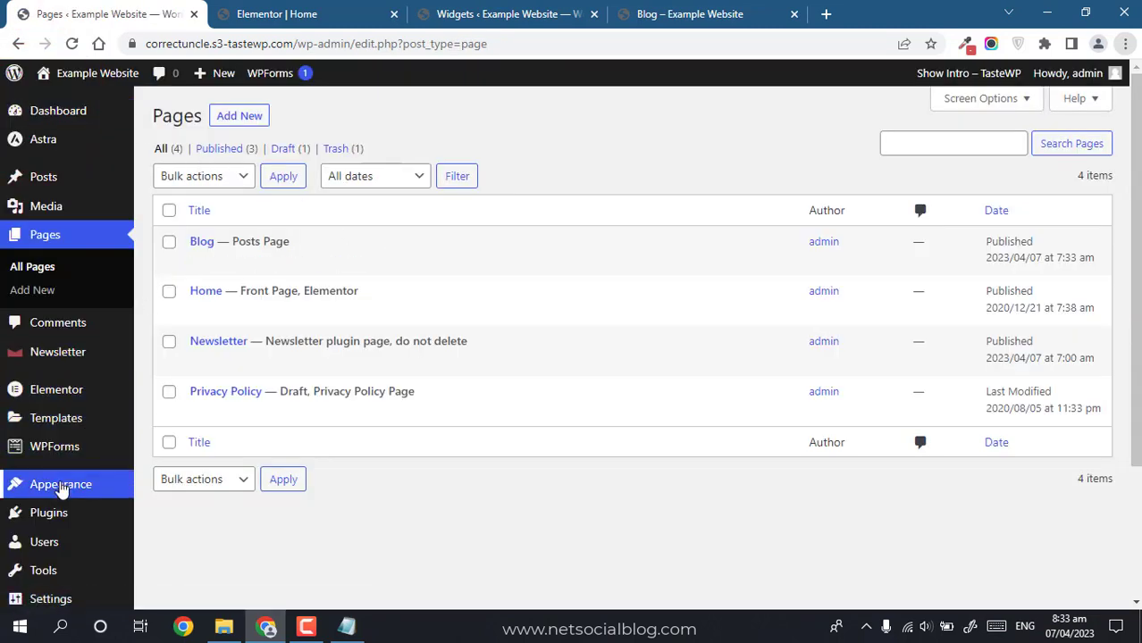
Step: In the Customizer, set the Blog / Archive layout to Right Sidebar
mouse_move(63, 483)
click(199, 477)
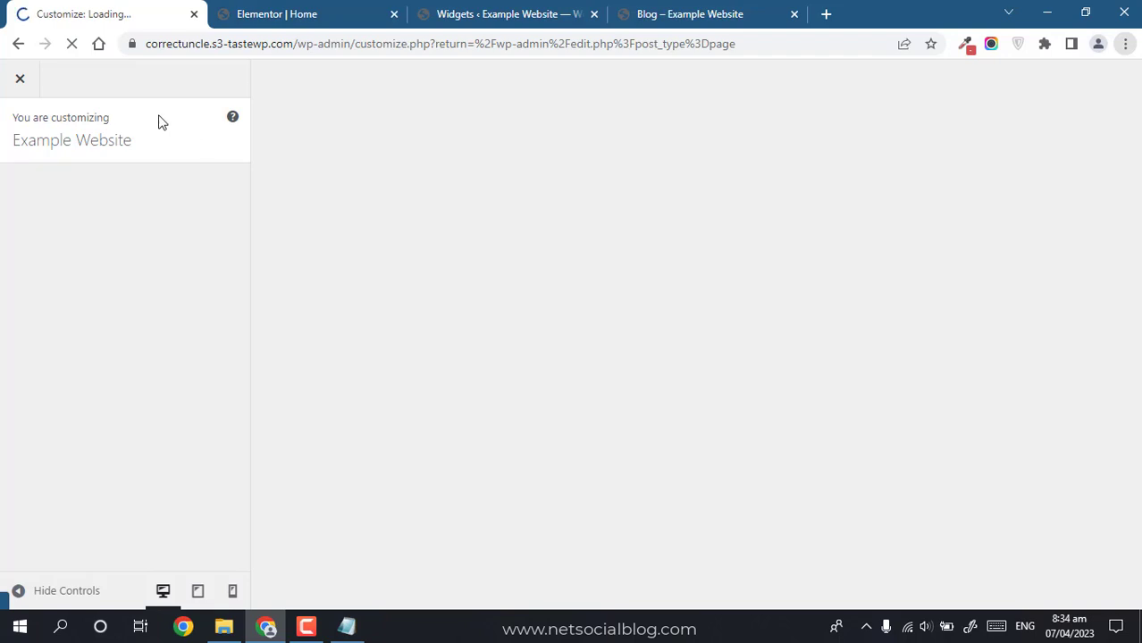
click(158, 119)
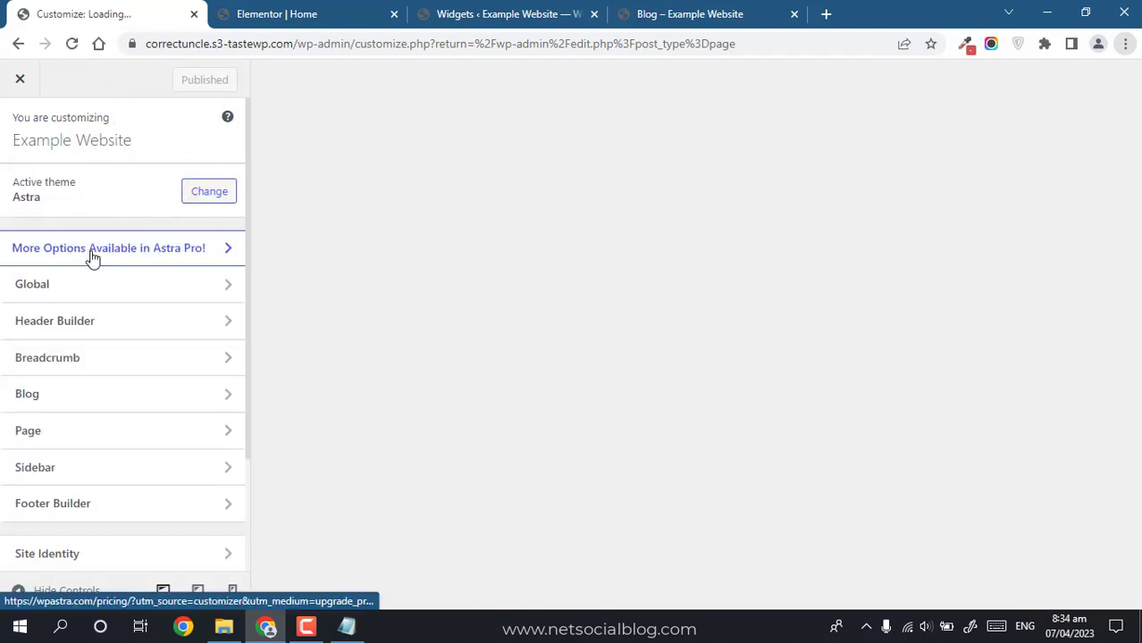
click(118, 325)
click(58, 391)
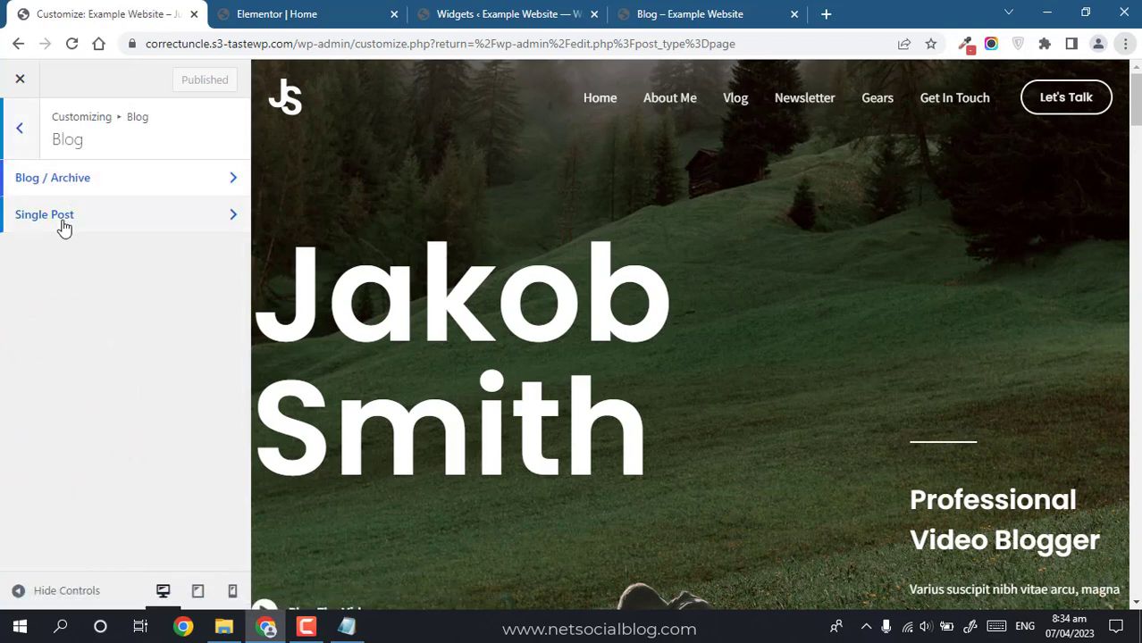
click(72, 178)
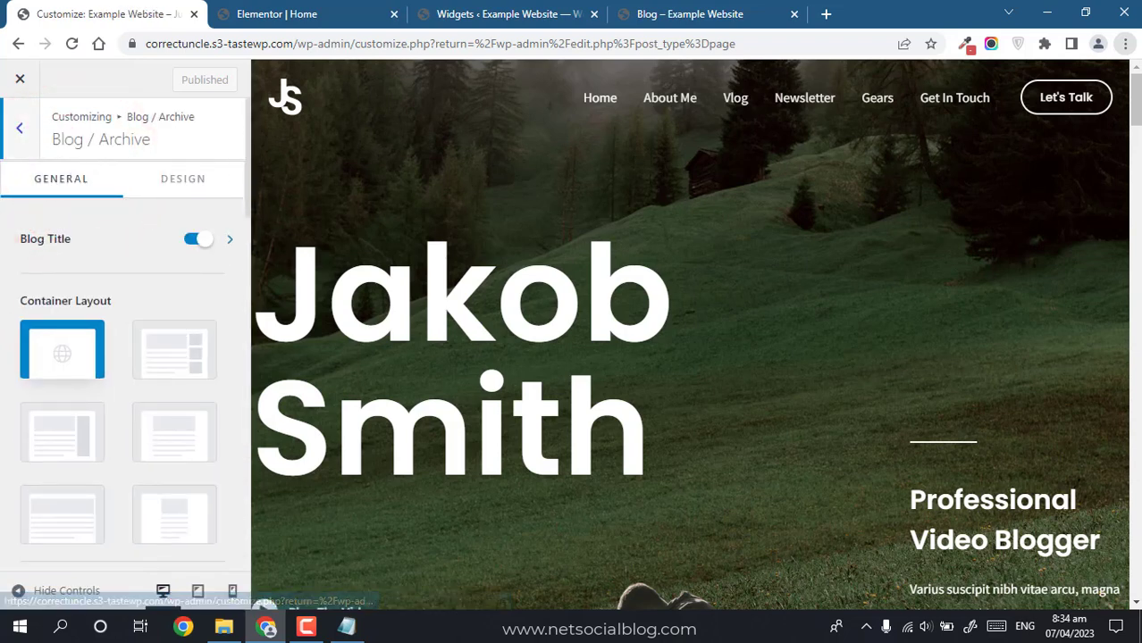
drag(250, 214, 244, 301)
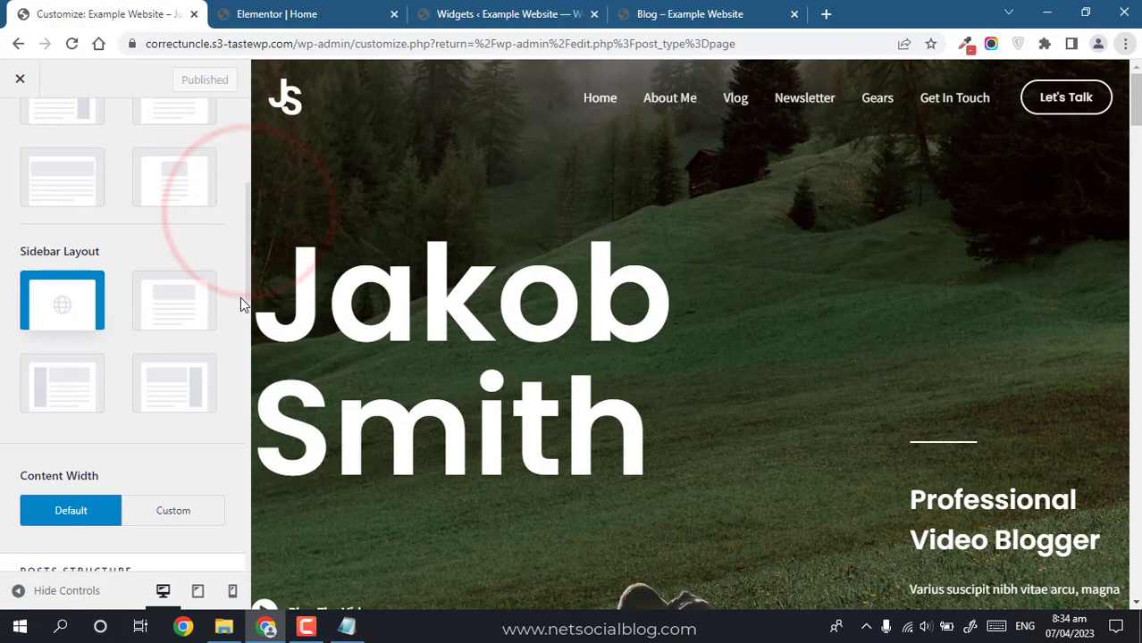
click(181, 396)
Step: Change the Single Post container layout and publish the Customizer changes
drag(247, 204, 238, 79)
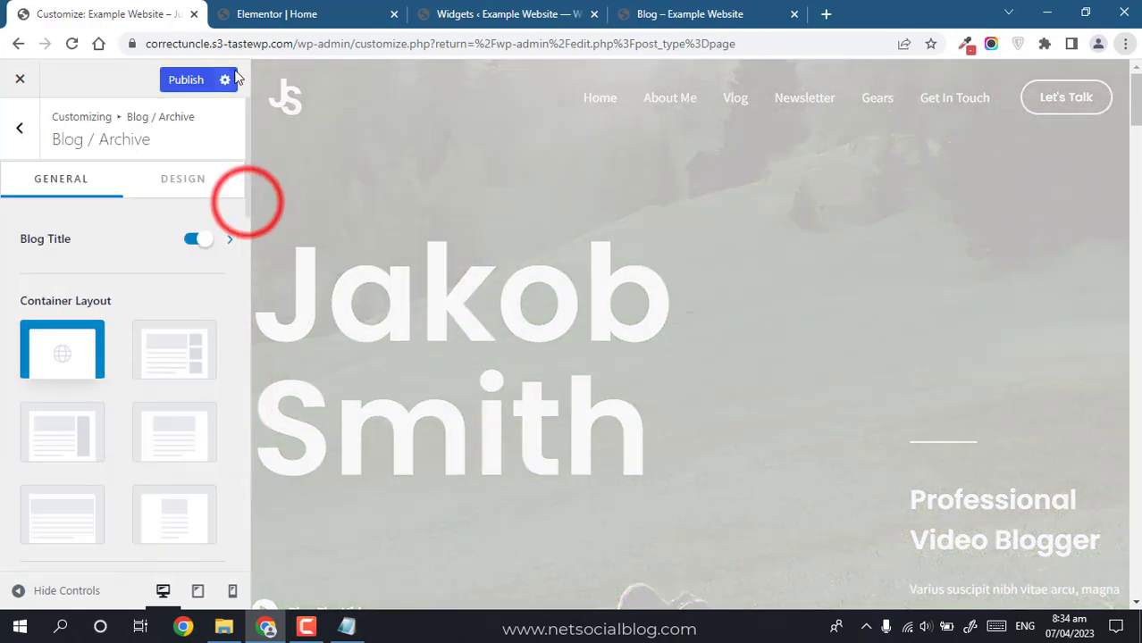
click(19, 128)
click(86, 235)
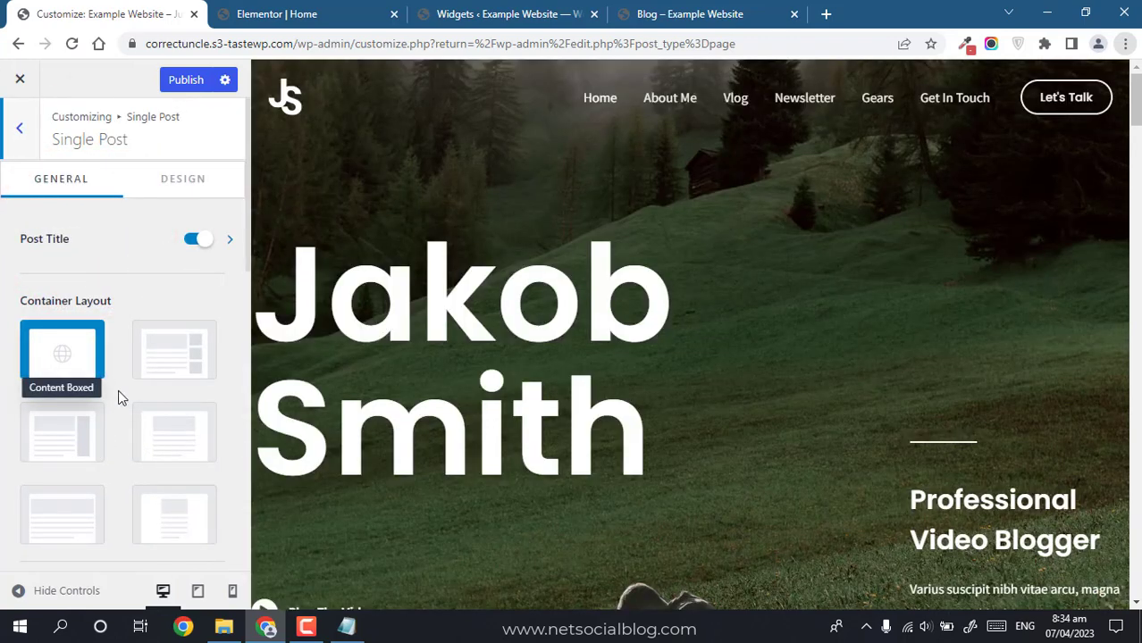
click(61, 435)
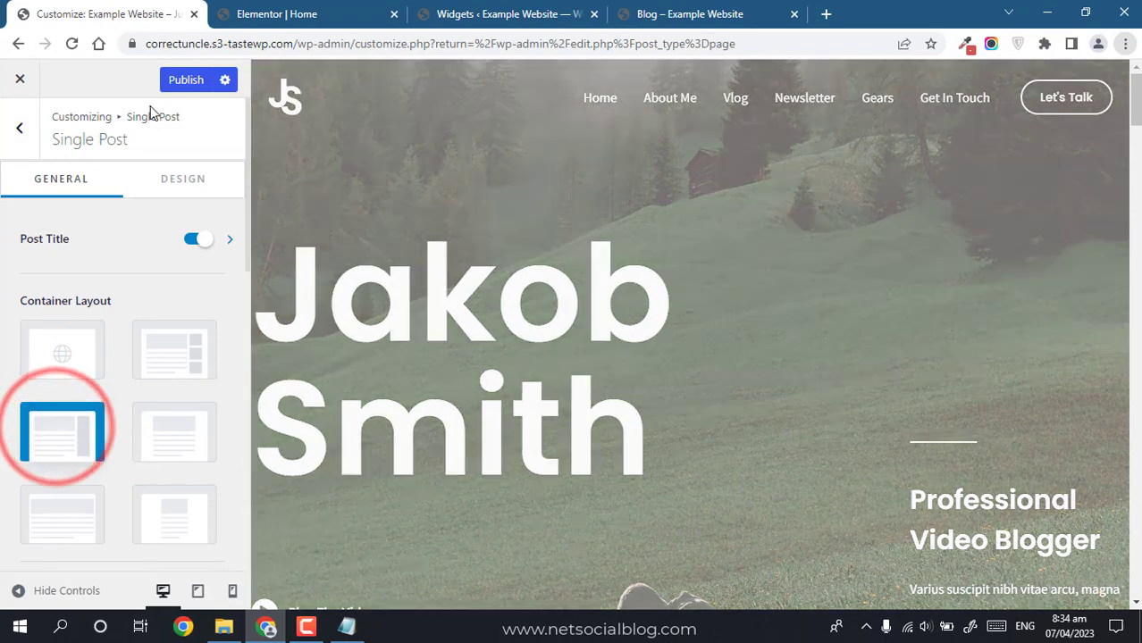
click(172, 81)
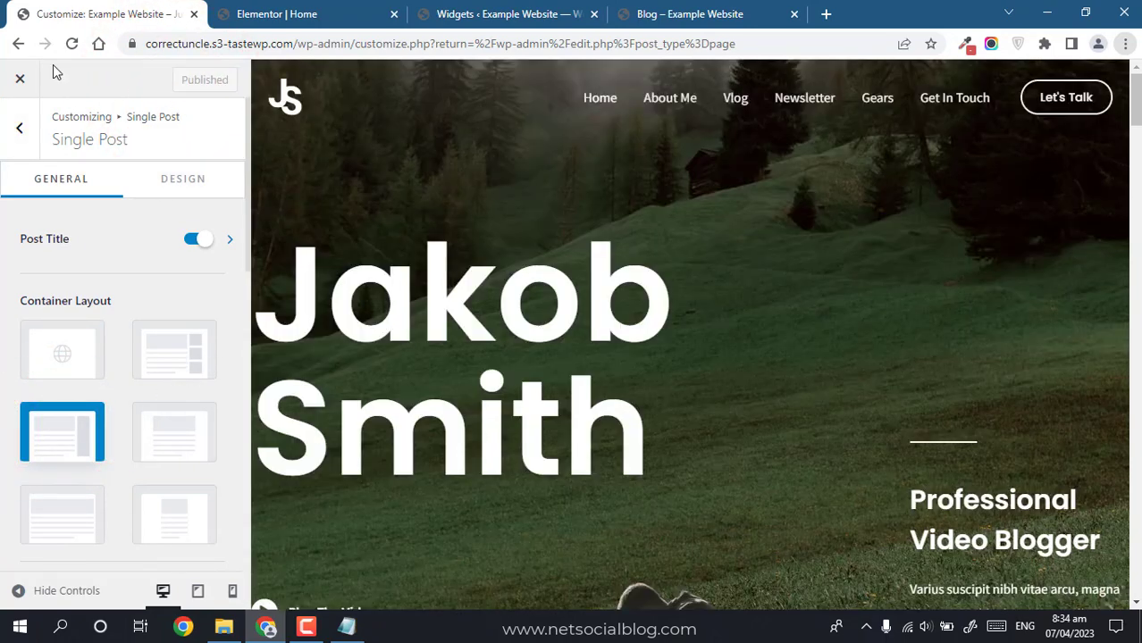
click(24, 86)
click(679, 13)
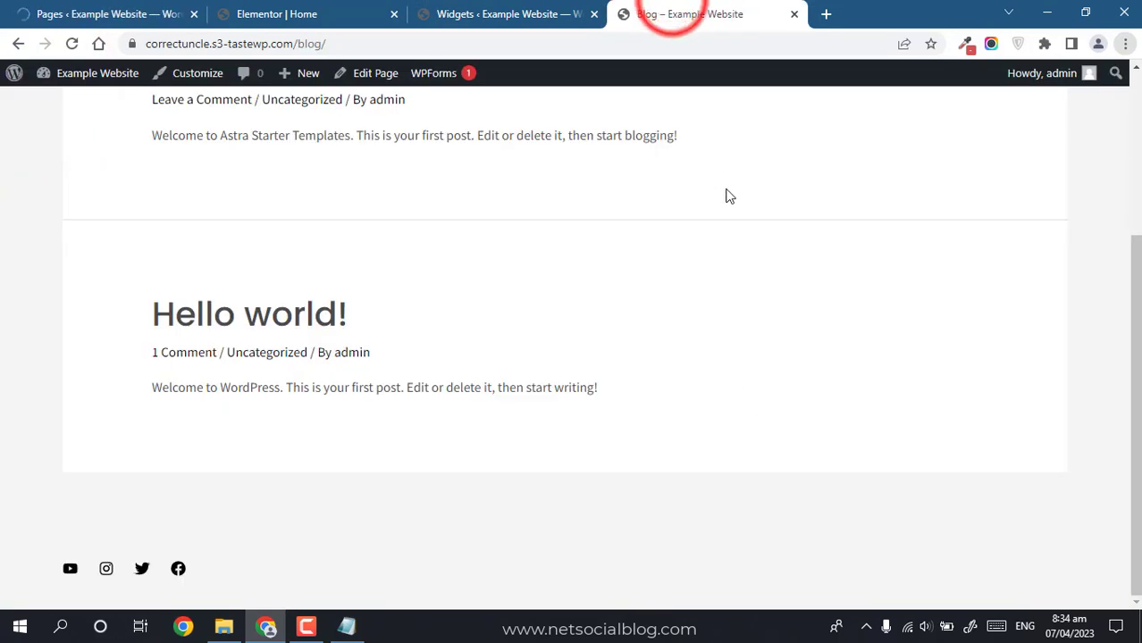
Step: Reload the Blog page and try the newsletter email field in its right sidebar
drag(1136, 355, 1135, 186)
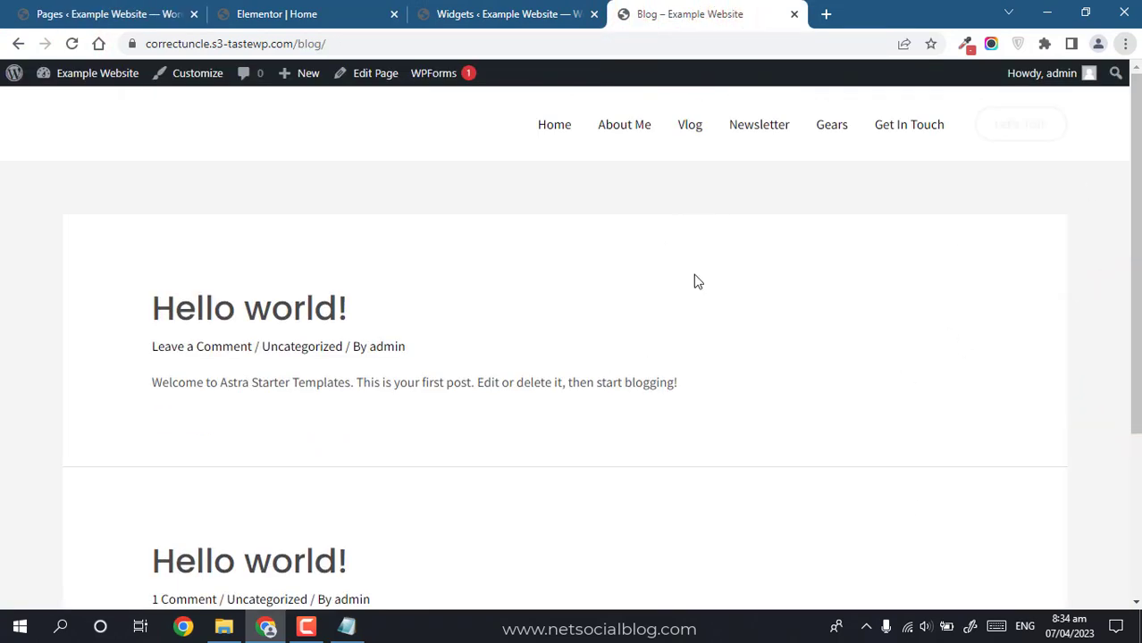
key(F5)
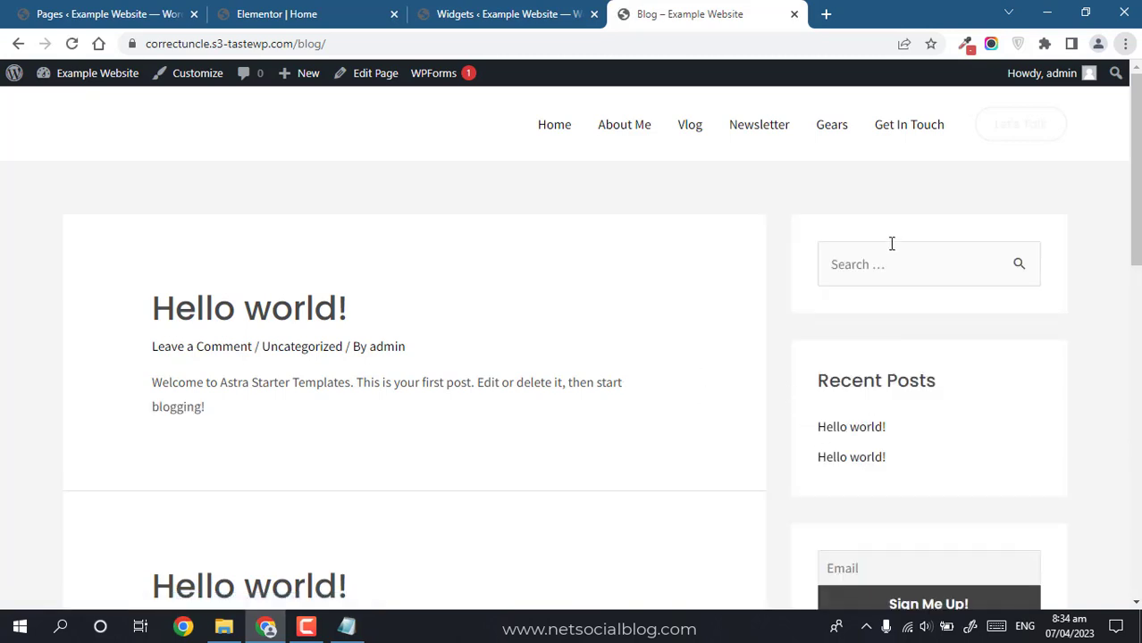
drag(1137, 177, 1137, 258)
click(872, 332)
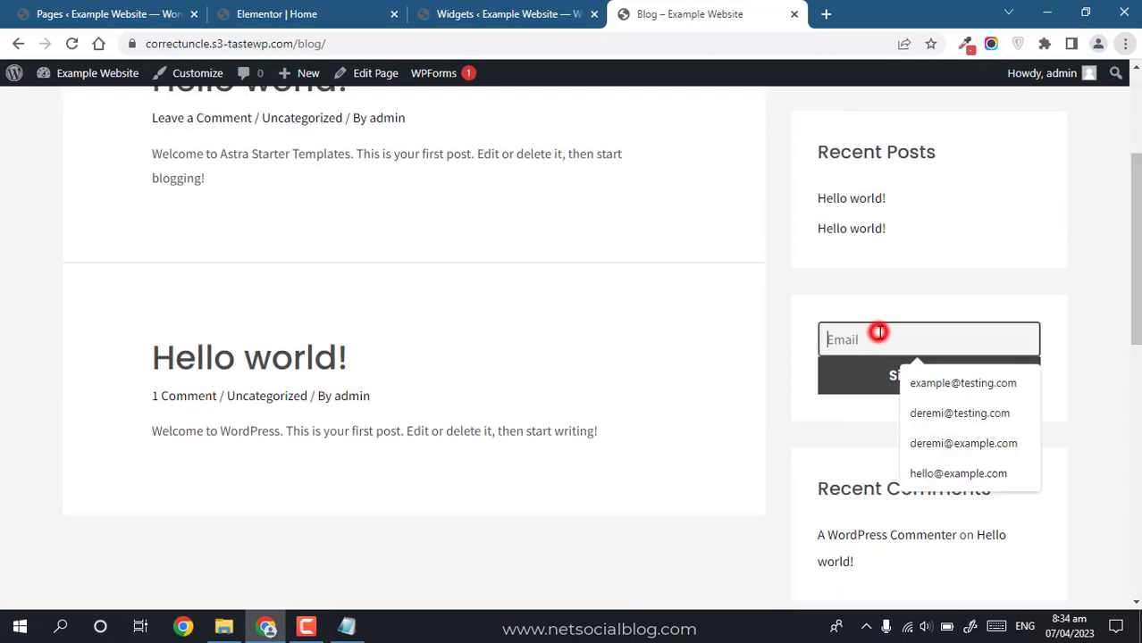
click(995, 247)
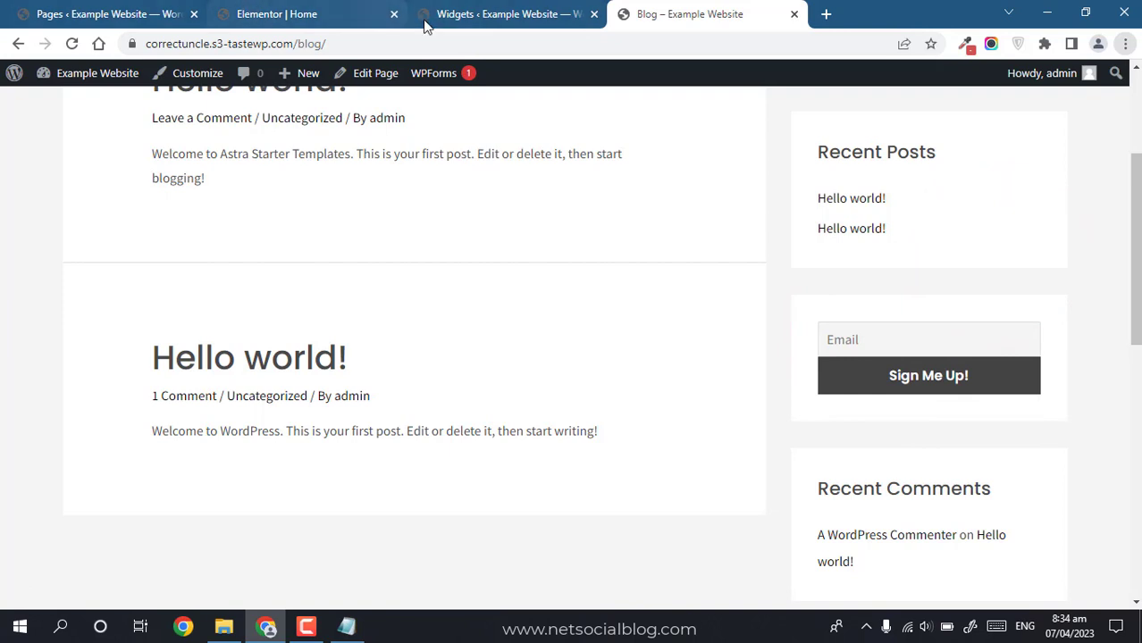
click(335, 11)
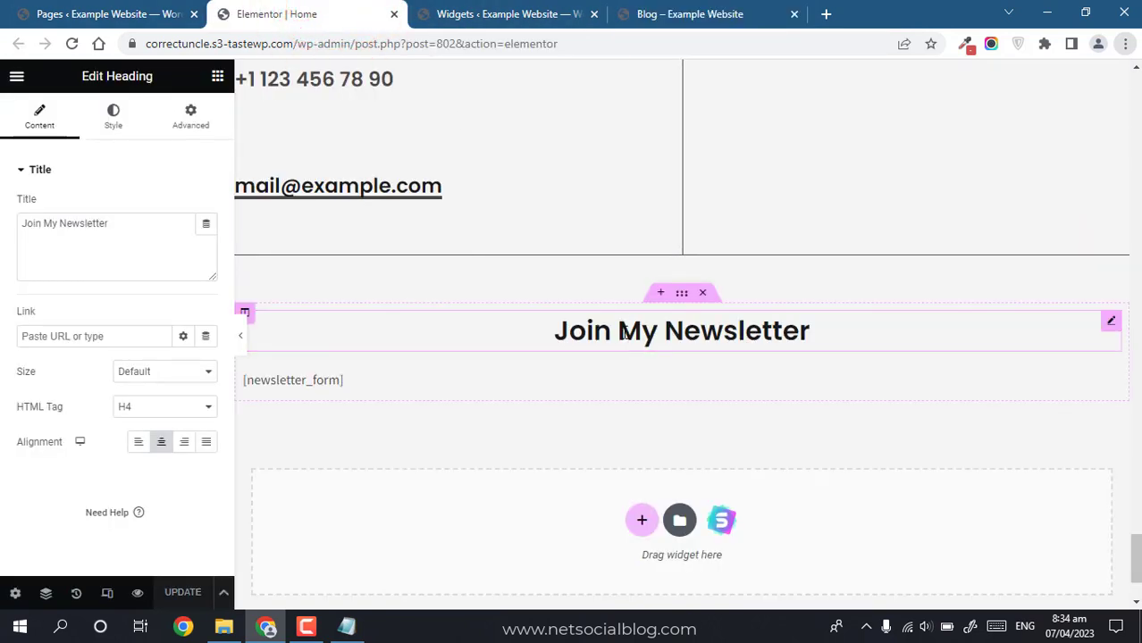
click(527, 13)
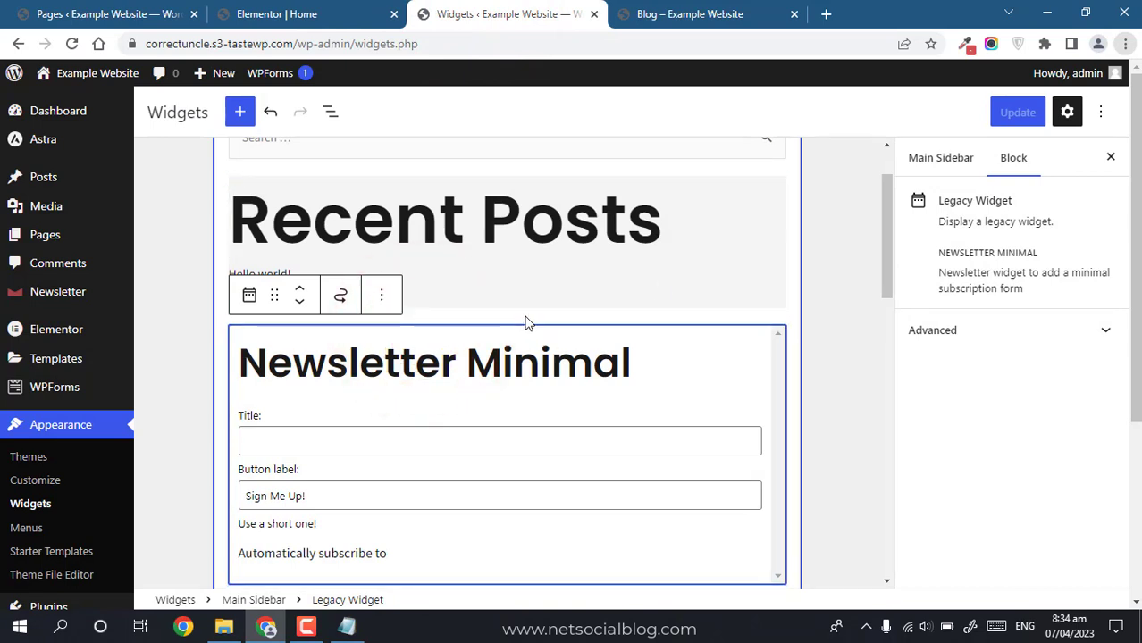
Step: Insert an H5 Heading block above the Newsletter Minimal widget
click(860, 299)
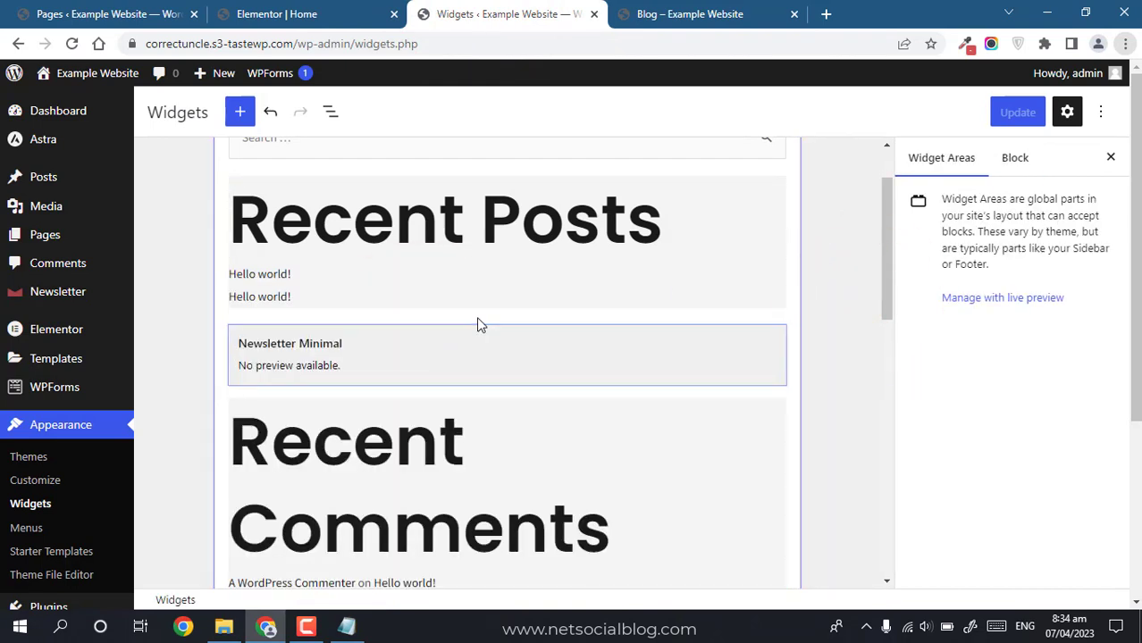
click(503, 319)
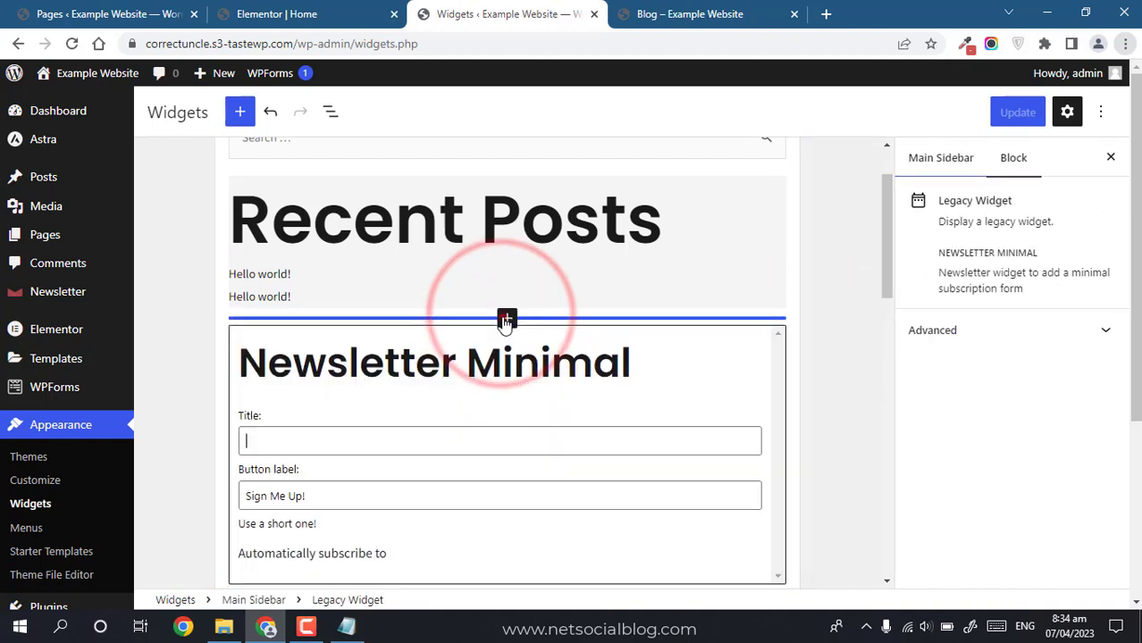
click(505, 319)
text(headi)
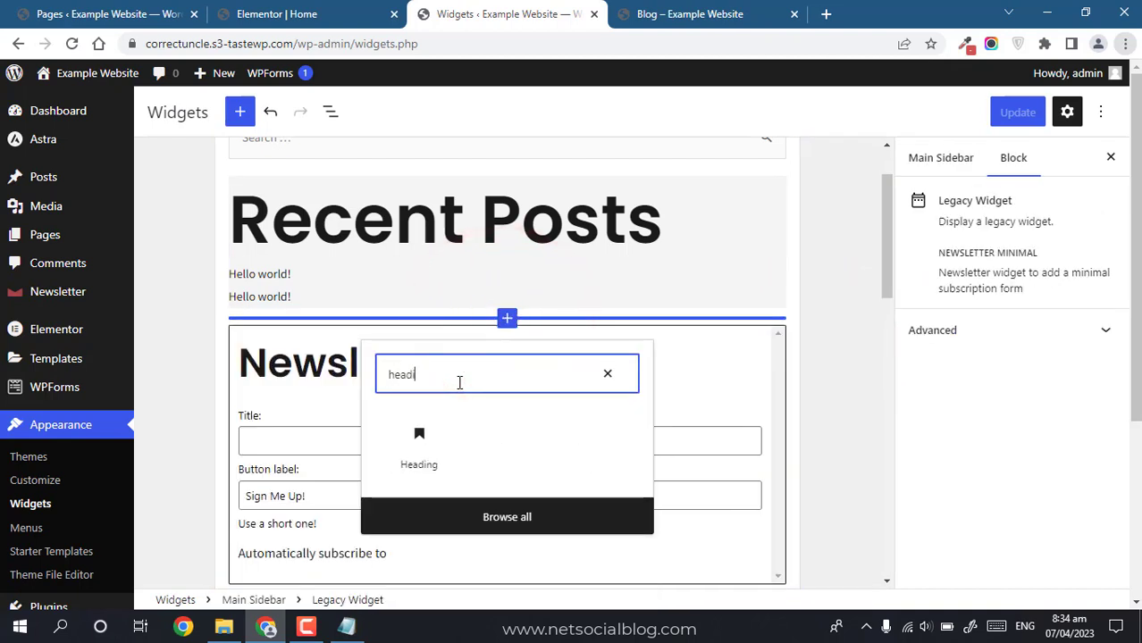
click(386, 468)
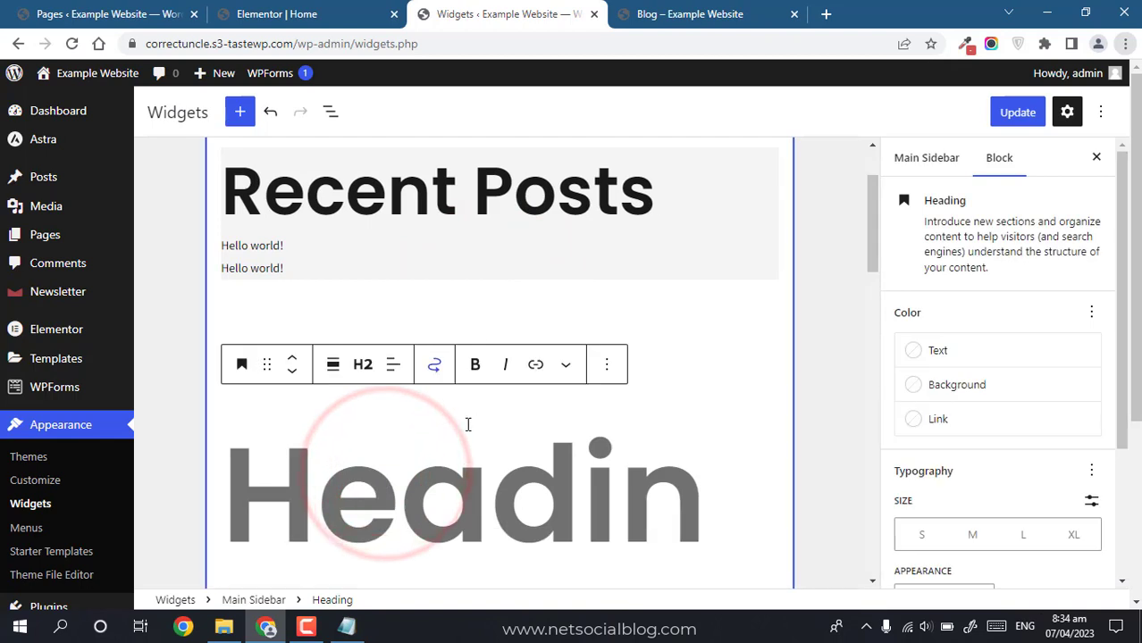
click(368, 368)
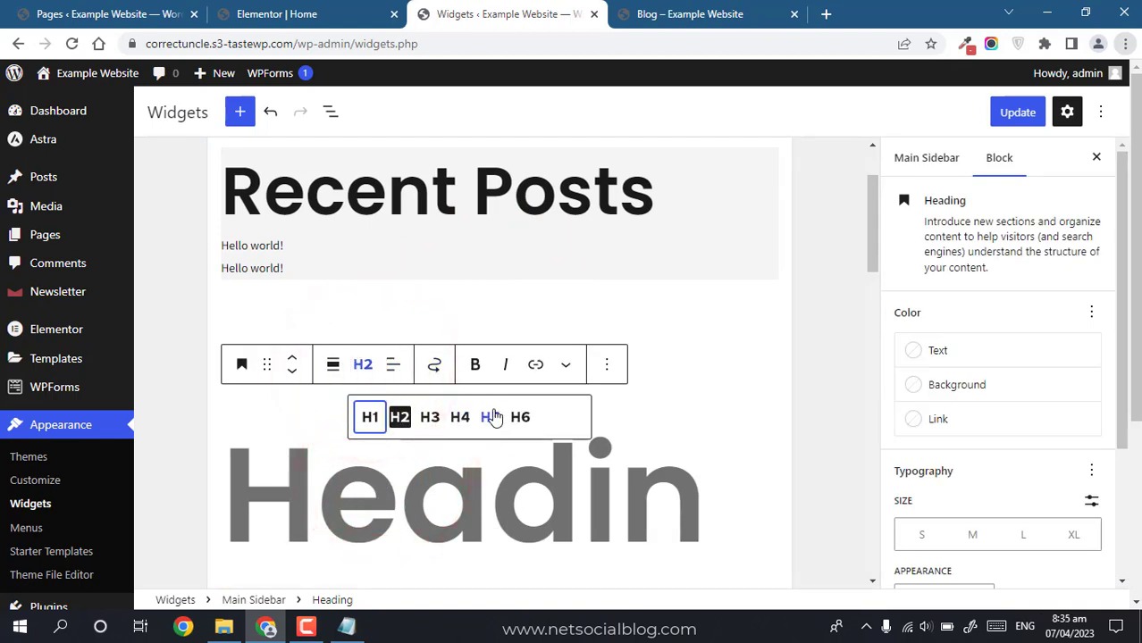
click(493, 417)
Step: Enter the heading text 'Join my newsletter', update the widgets and reload the blog
click(274, 326)
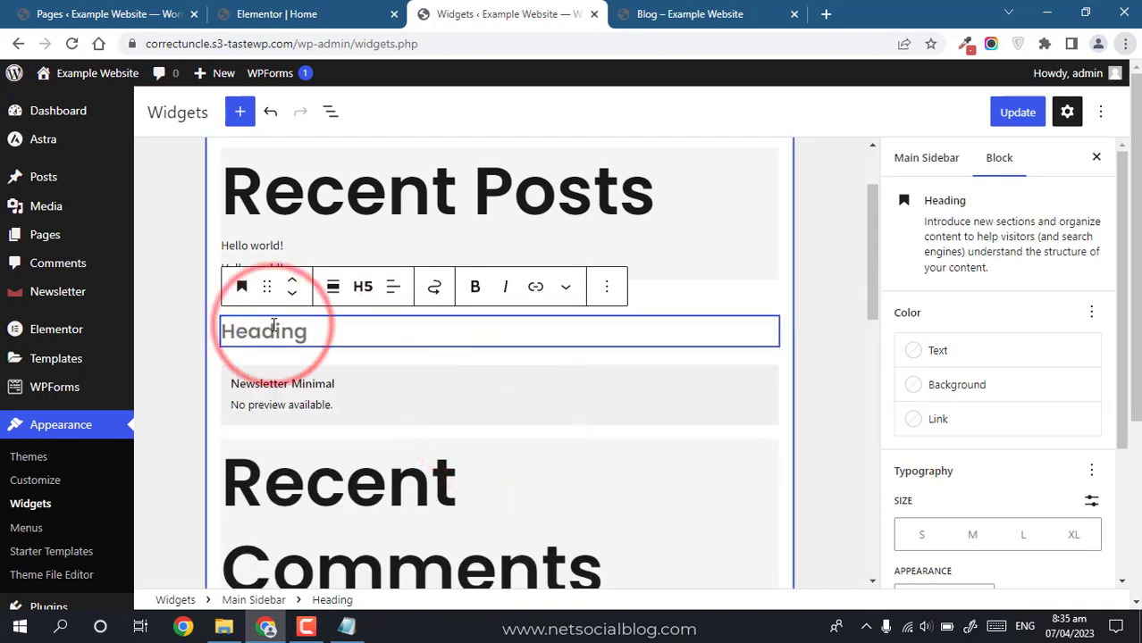
text(Join my newsletter)
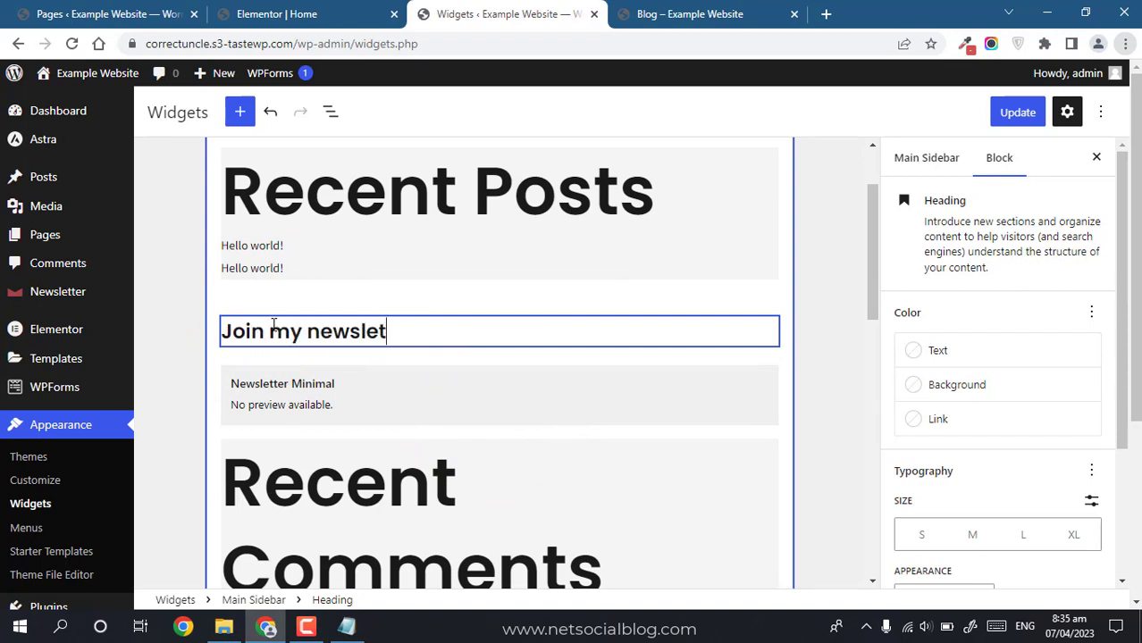
click(991, 108)
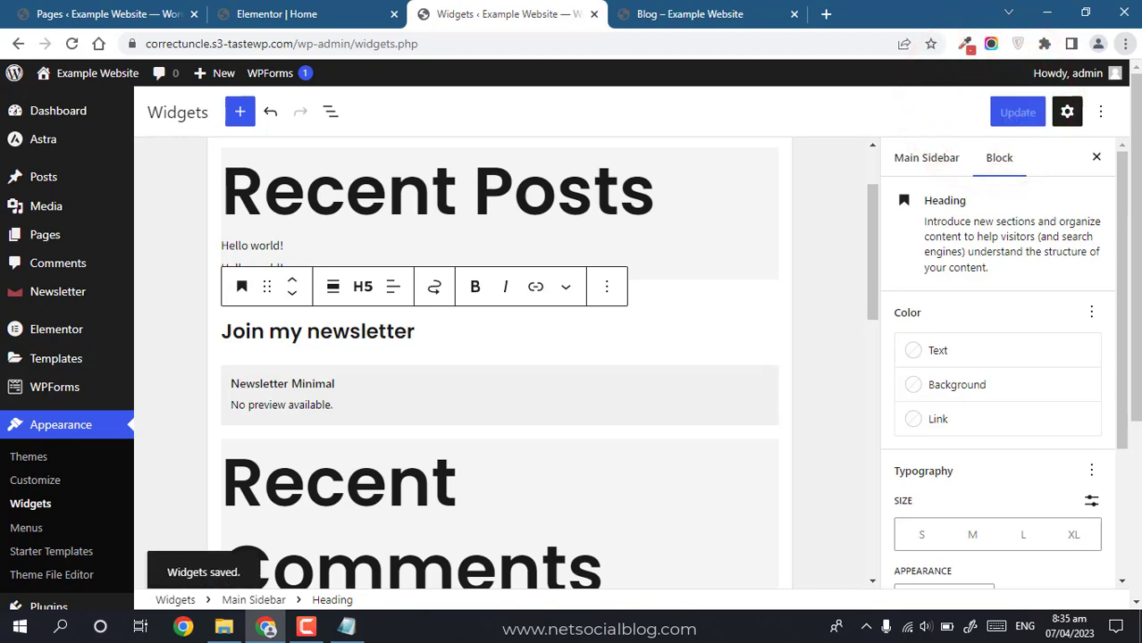
click(690, 13)
key(F5)
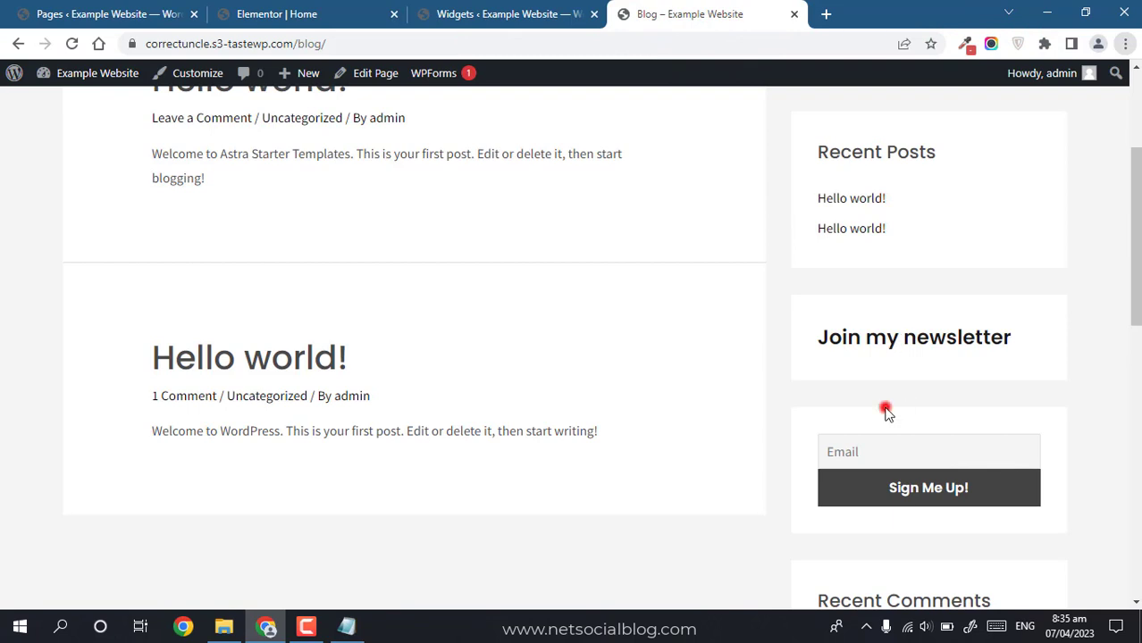
Step: Enter a test email address in the sidebar sign-up form and submit Sign Me Up!
click(872, 443)
double_click(880, 427)
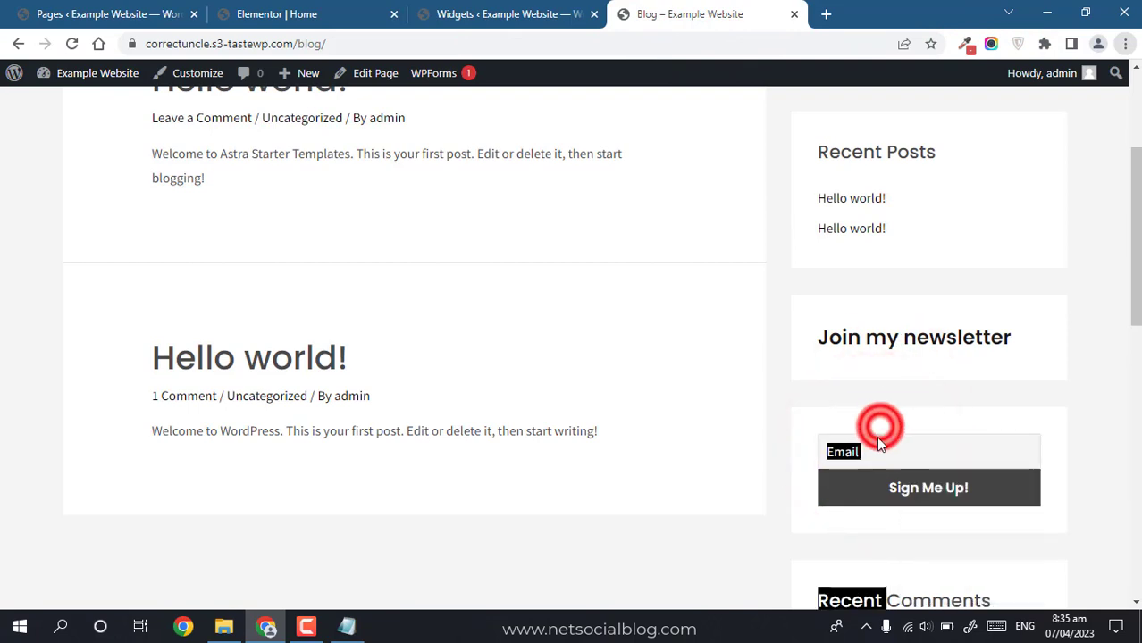
click(878, 444)
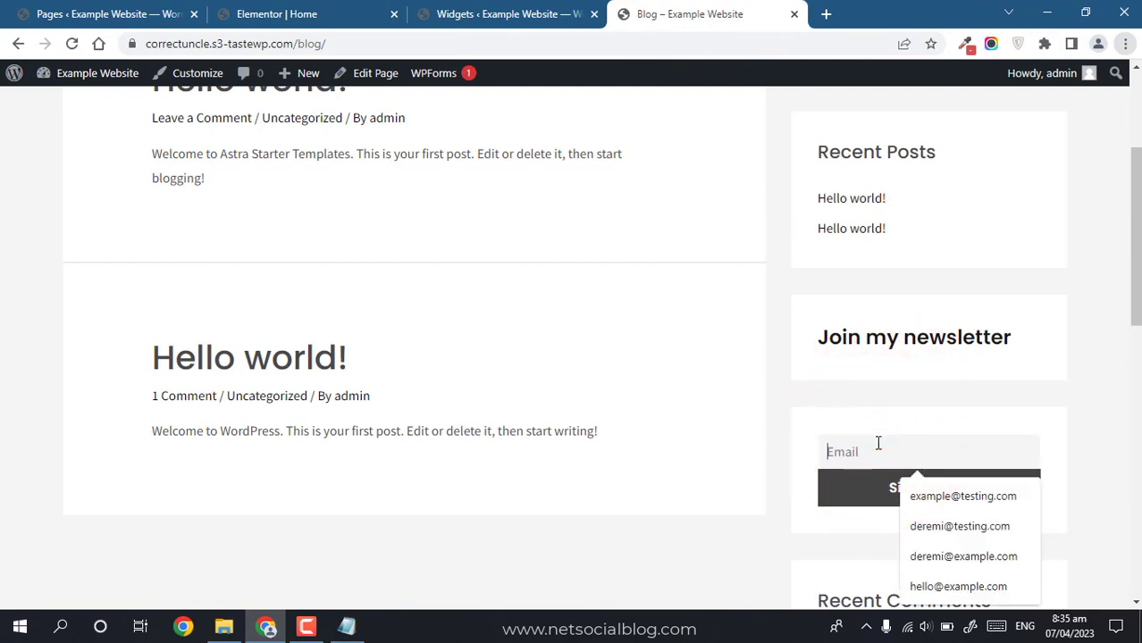
text(hello)
key(BackSpace)
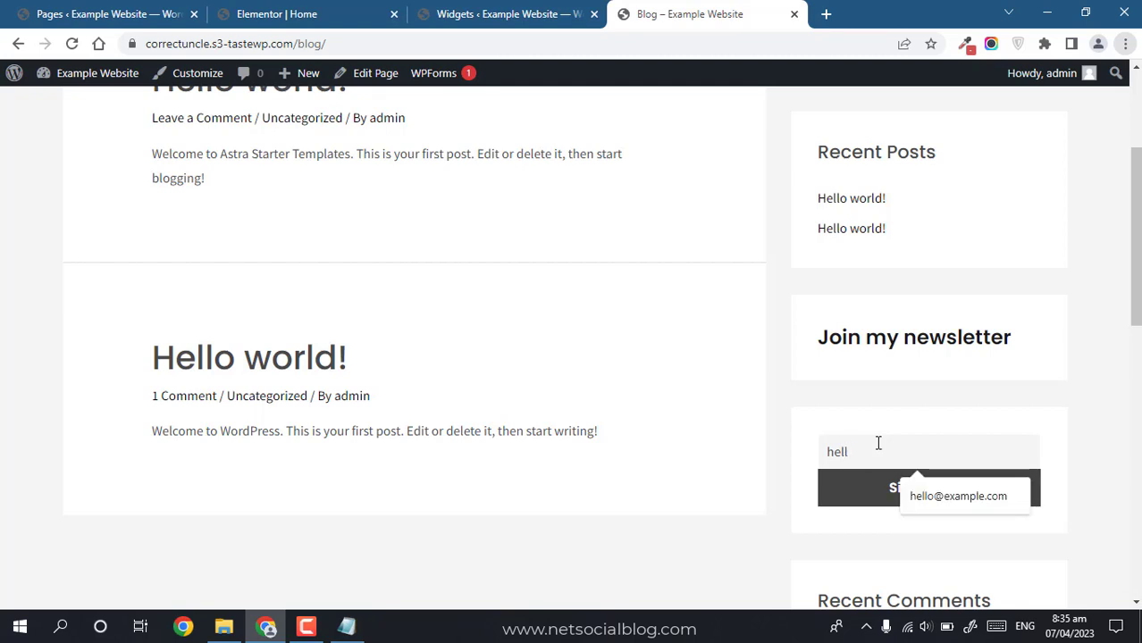
text(owro)
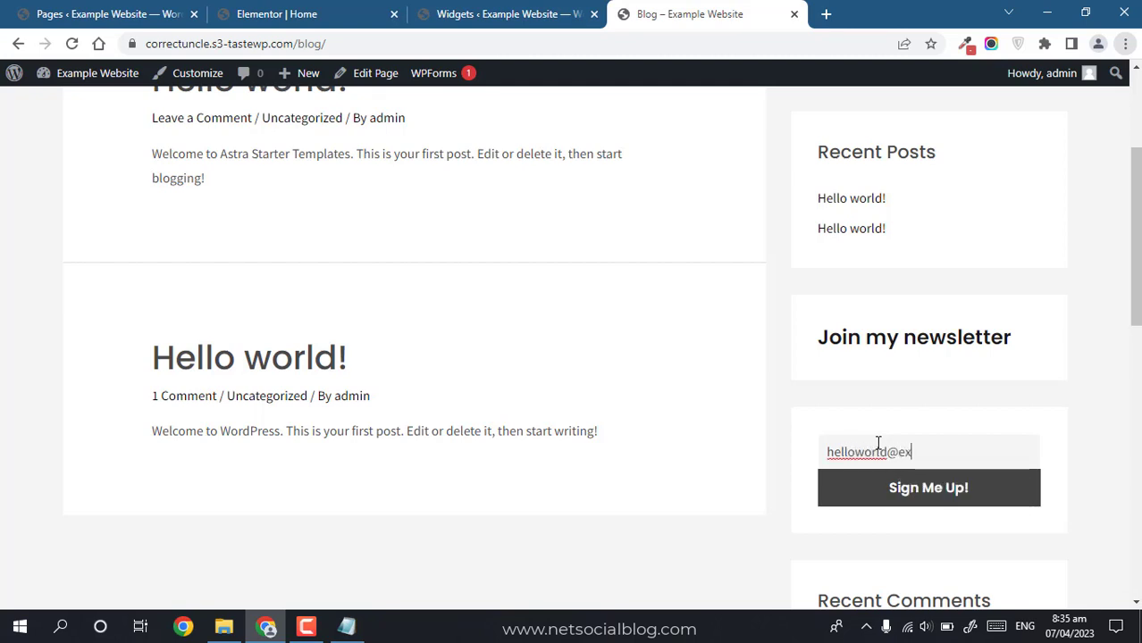
click(879, 506)
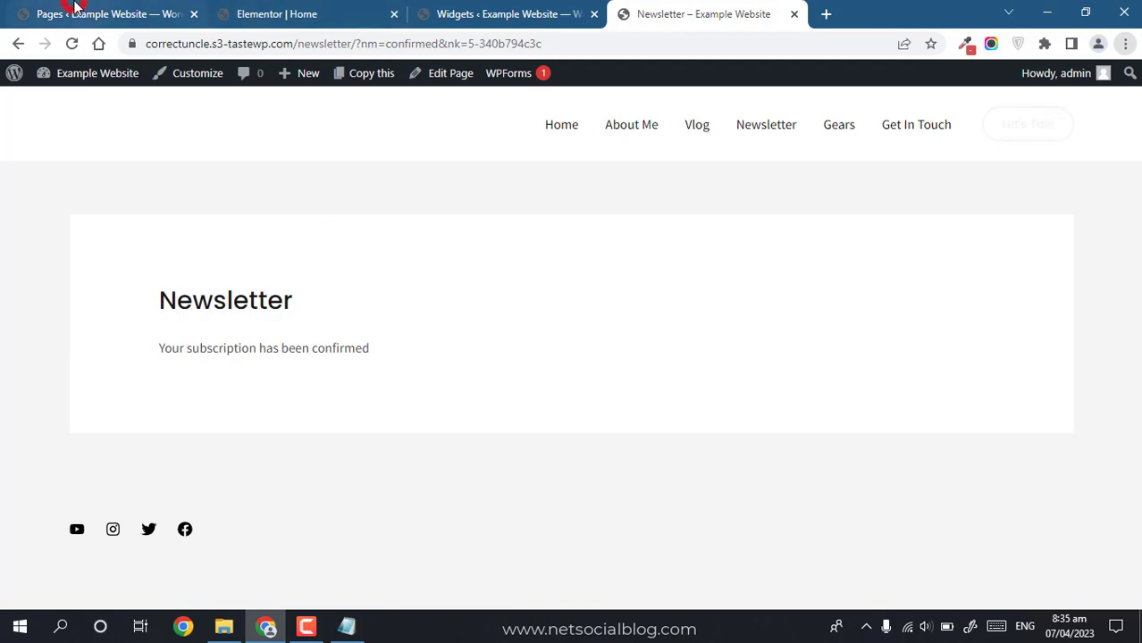
click(76, 9)
Step: Open Newsletter > Subscribers and inspect the new test subscriber row
mouse_move(71, 355)
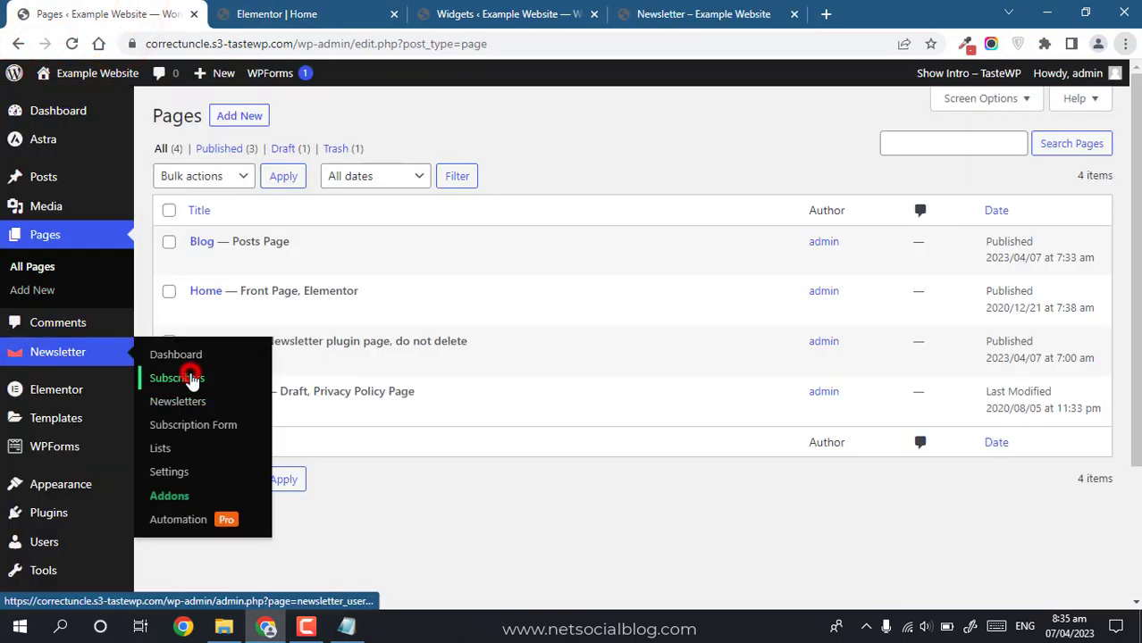
click(191, 379)
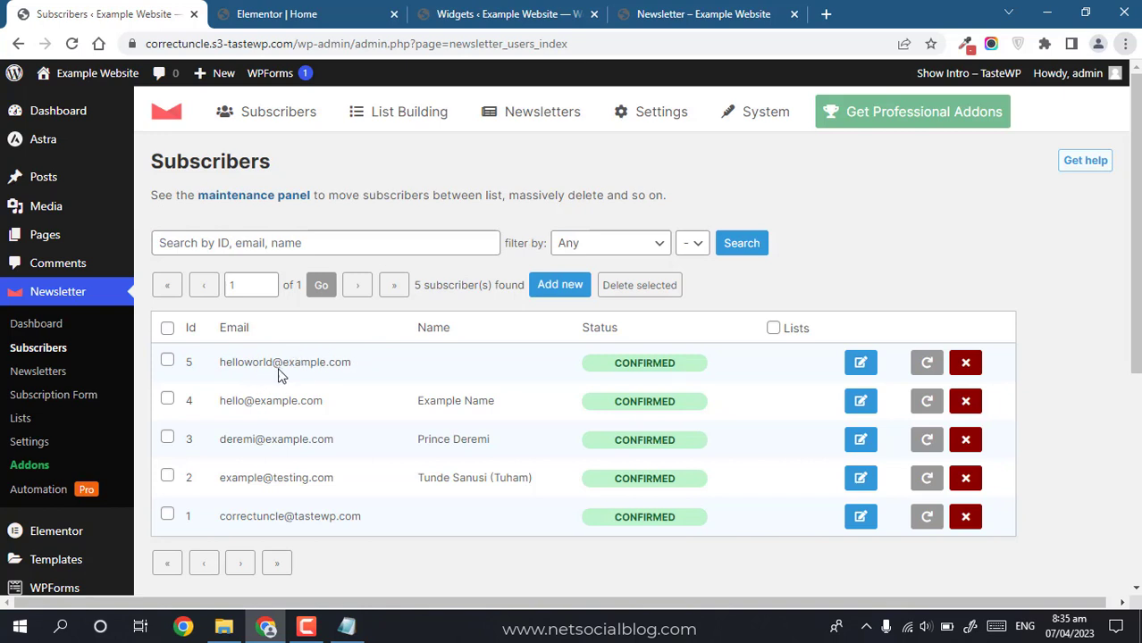
click(423, 357)
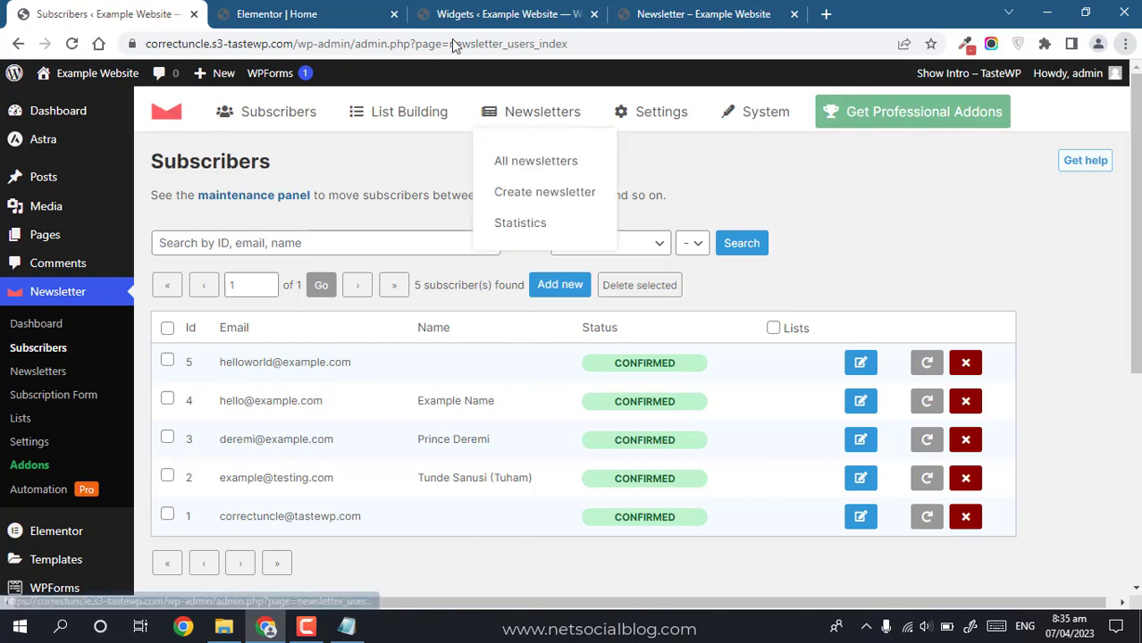
Step: Remove the Newsletter Minimal legacy widget from the sidebar
click(491, 26)
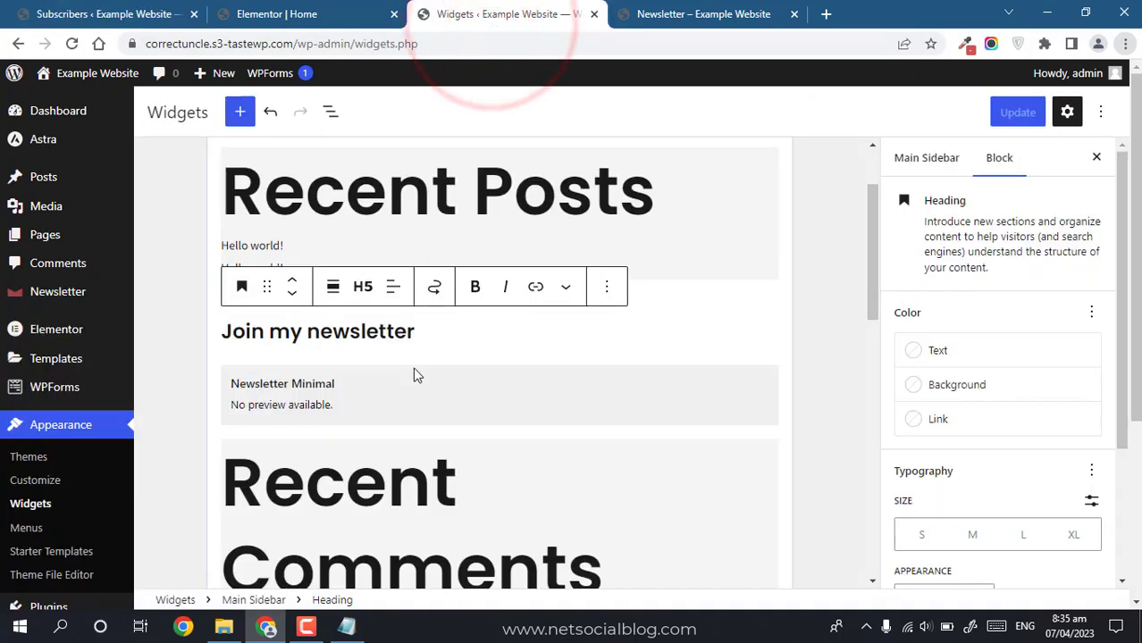
click(324, 406)
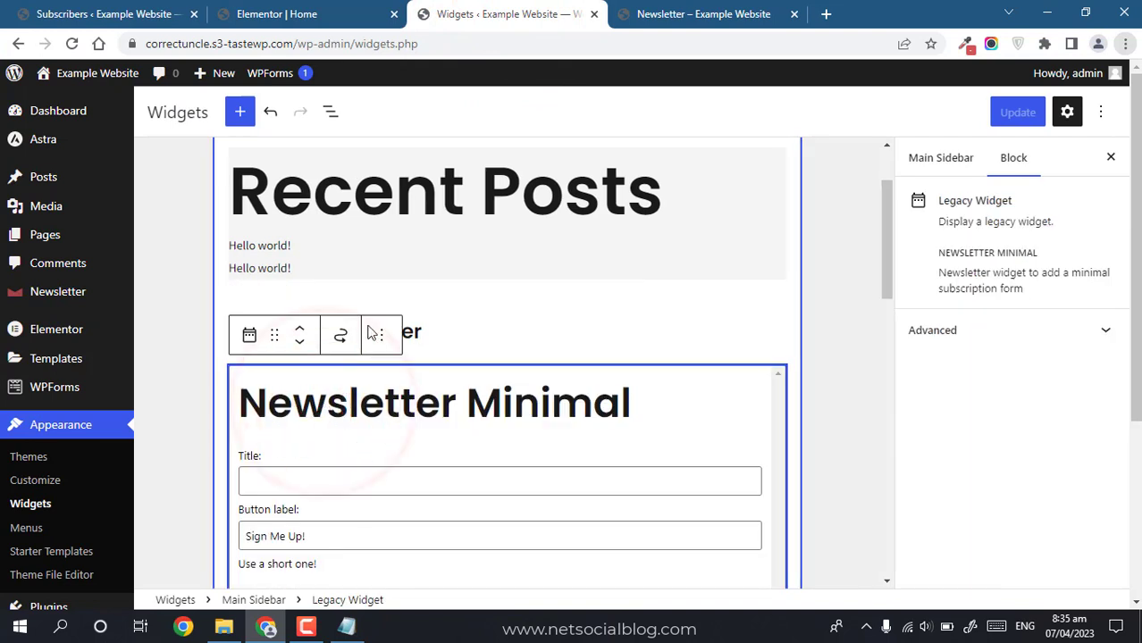
click(249, 335)
click(381, 338)
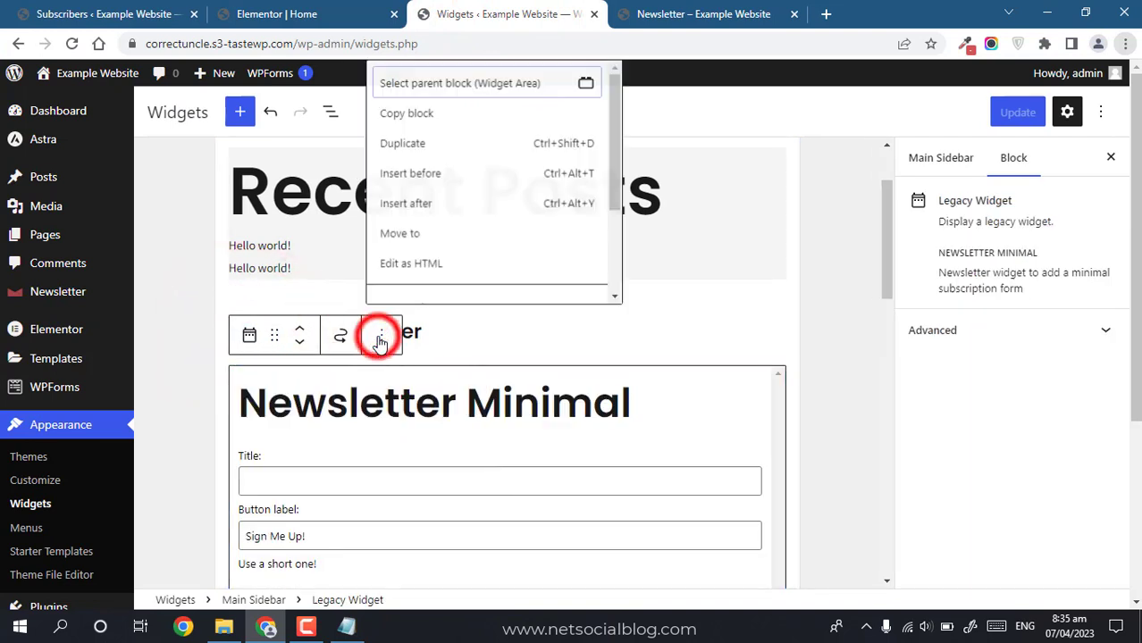
drag(617, 192, 616, 268)
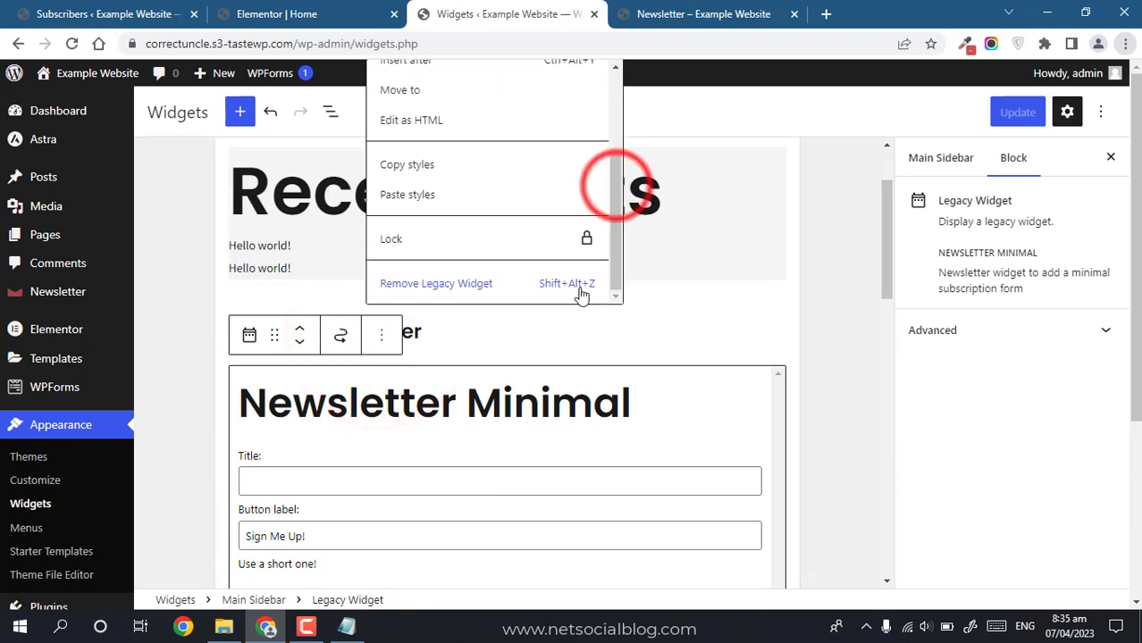
click(478, 289)
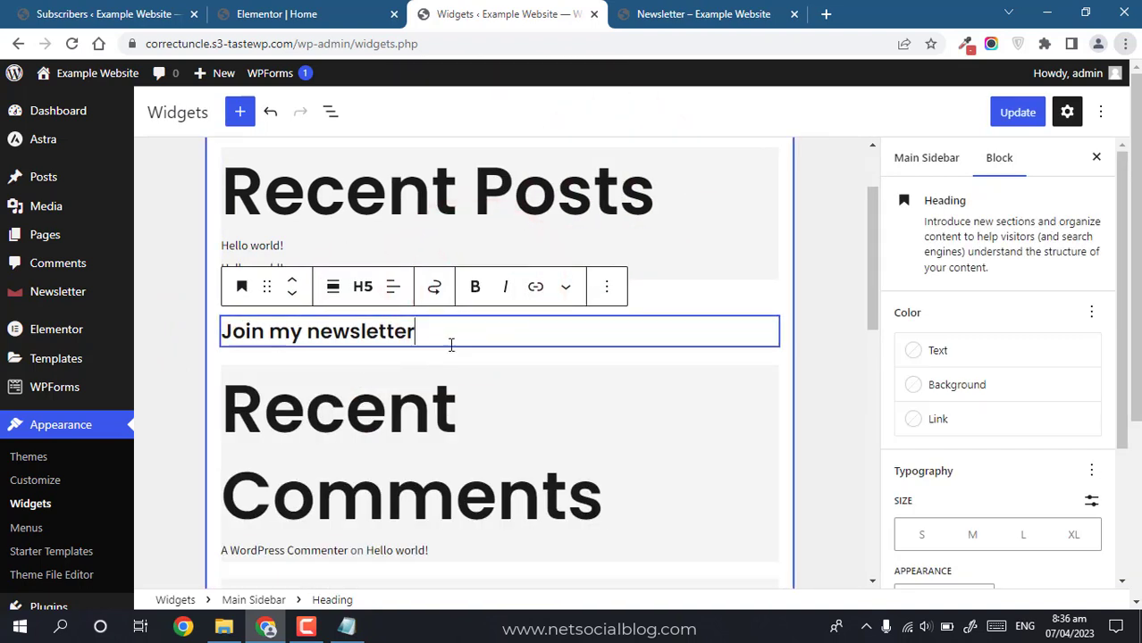
Step: Insert the Newsletter widget below 'Join my newsletter', then remove it again
click(494, 357)
text(news)
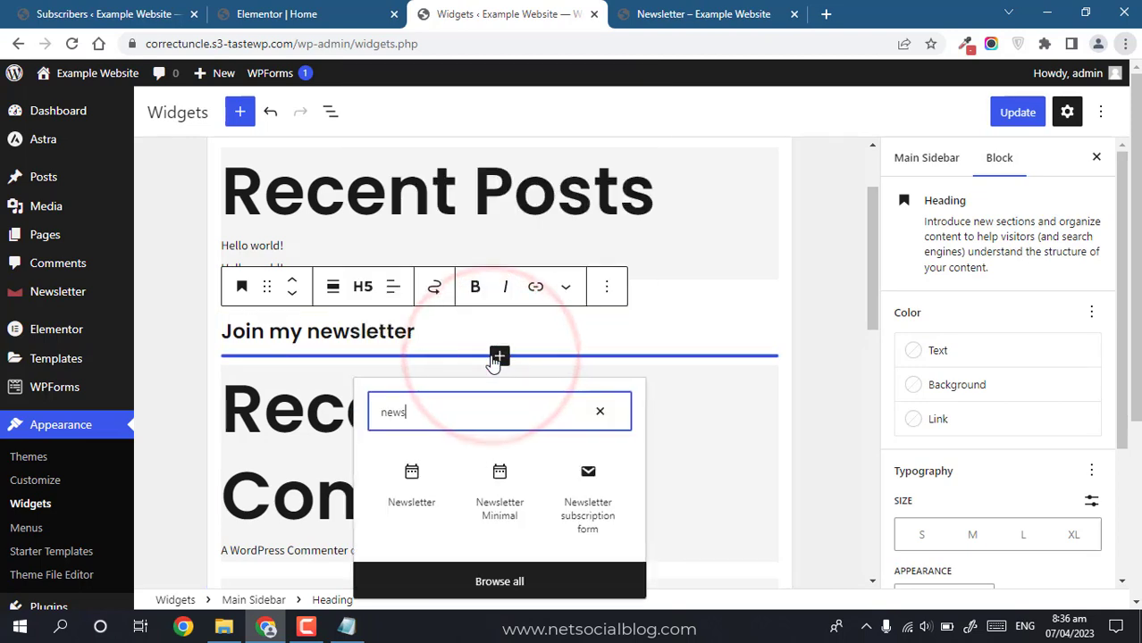
text(l)
click(413, 480)
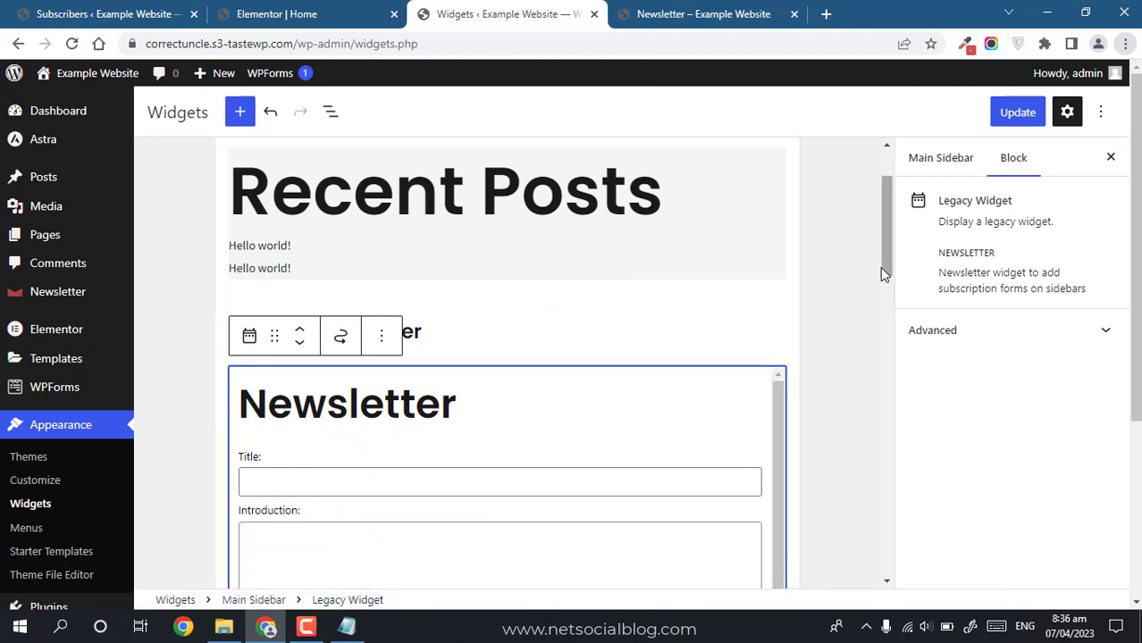
drag(879, 267, 884, 327)
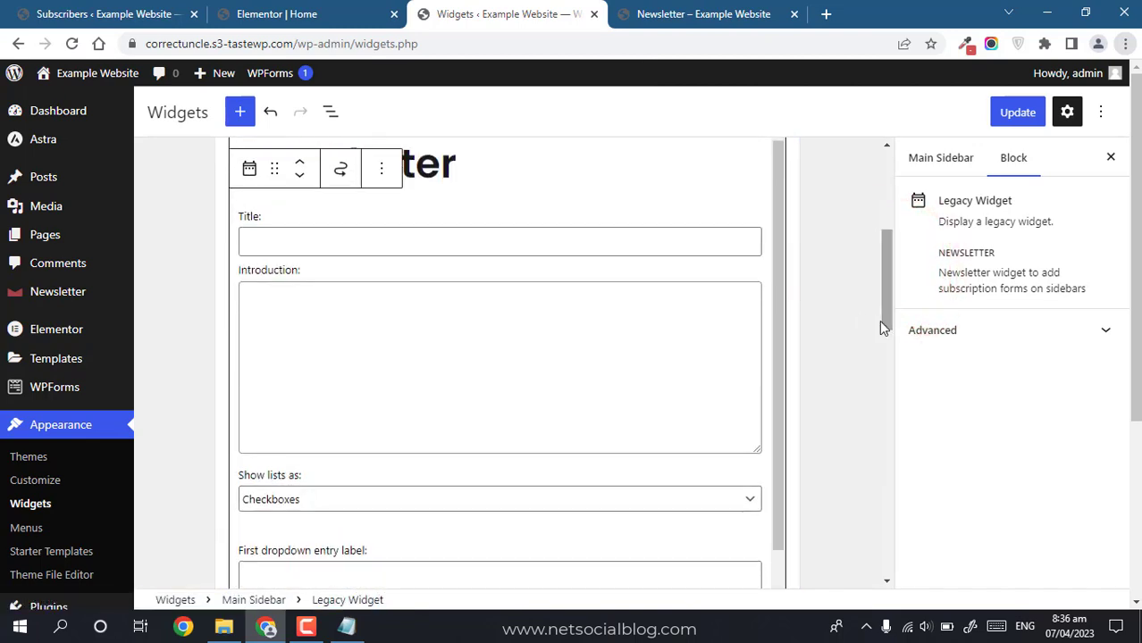
click(382, 168)
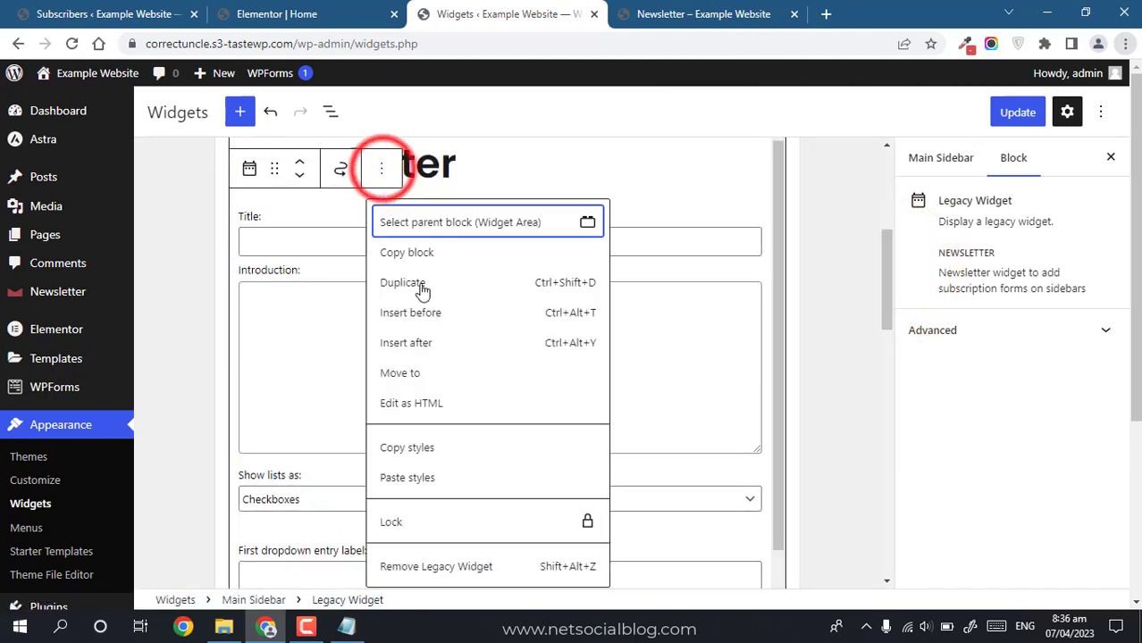
click(419, 567)
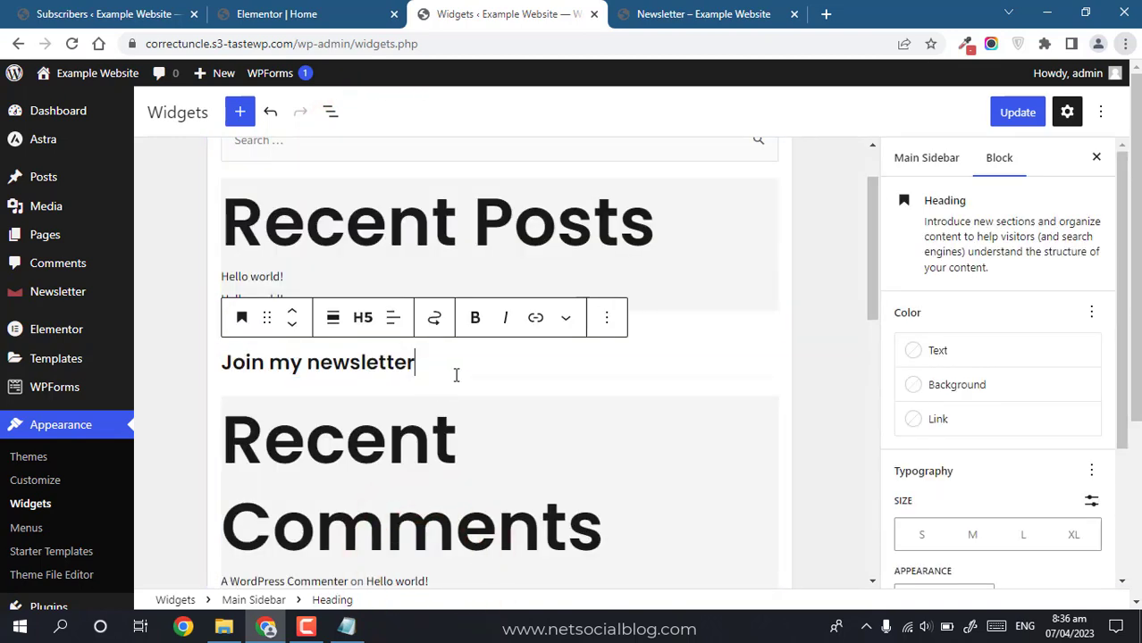
Step: Add the Newsletter subscription form block under the heading and save the widgets
click(497, 387)
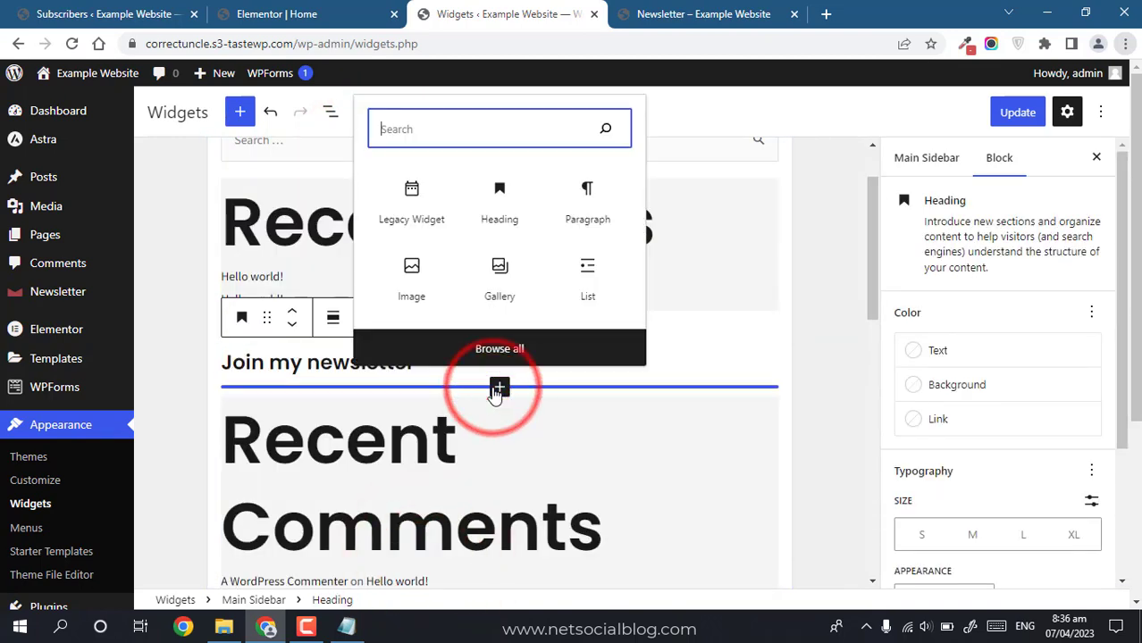
text(newsl)
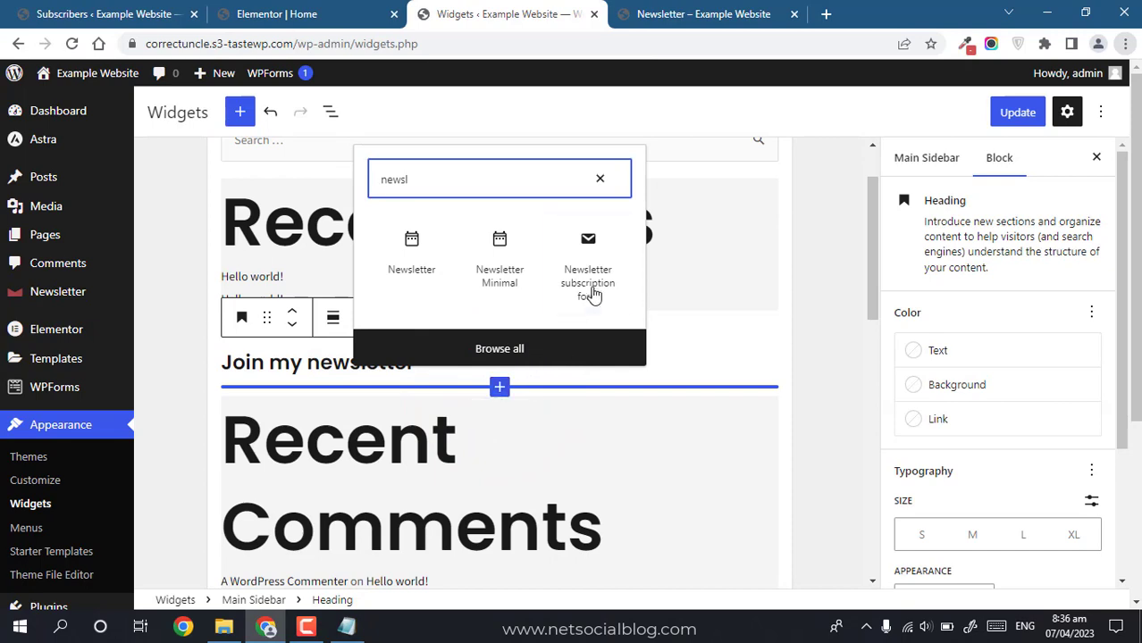
click(590, 268)
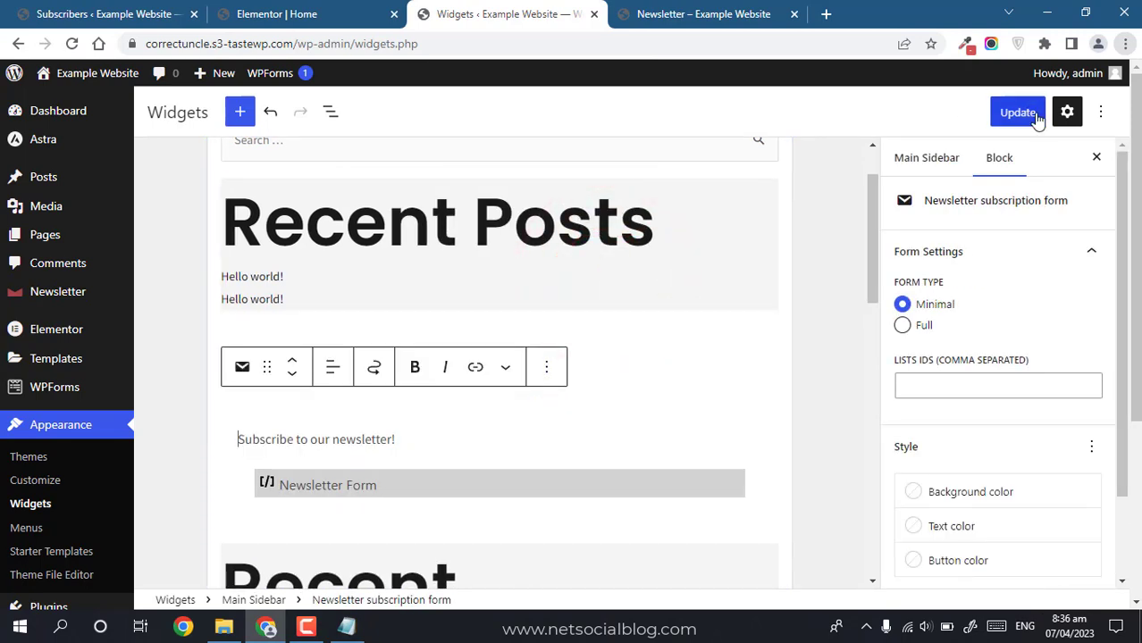
click(670, 10)
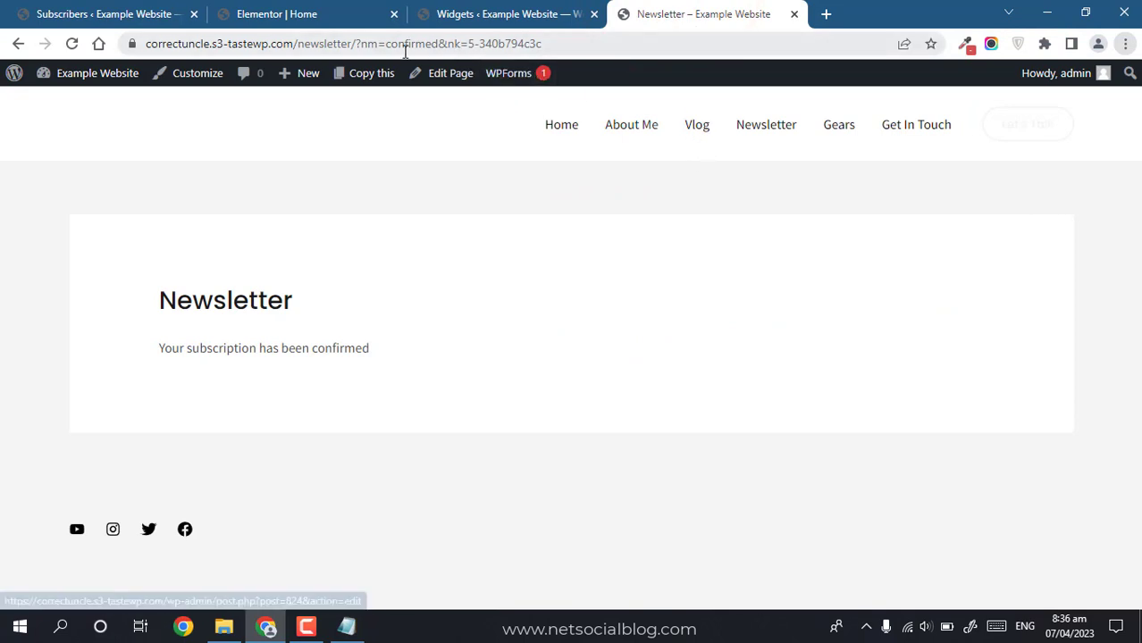
Step: Load the site's 'blog' page
drag(304, 43, 331, 46)
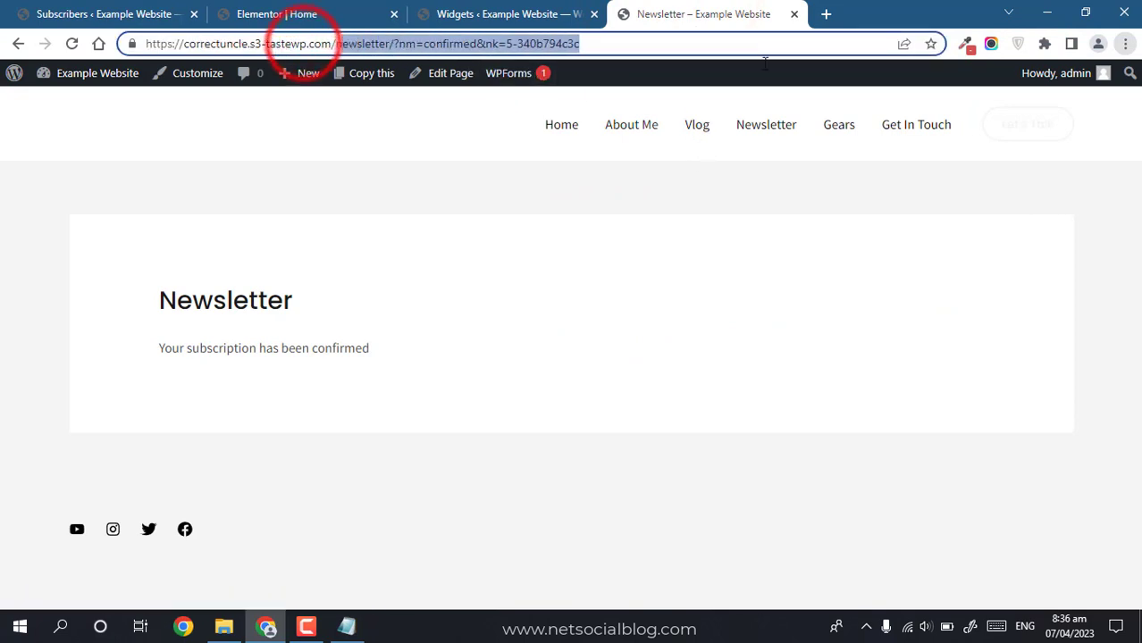
text(blog)
key(Return)
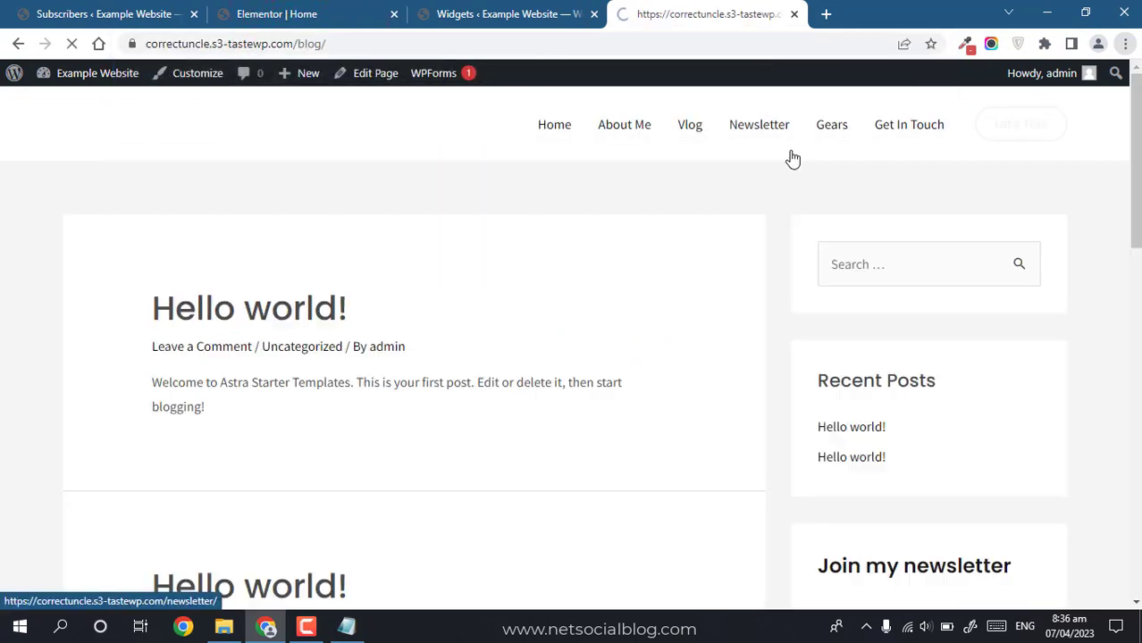
Step: Check the sidebar signup form's Email field, then return to the Home page in Elementor
drag(1134, 170, 1136, 275)
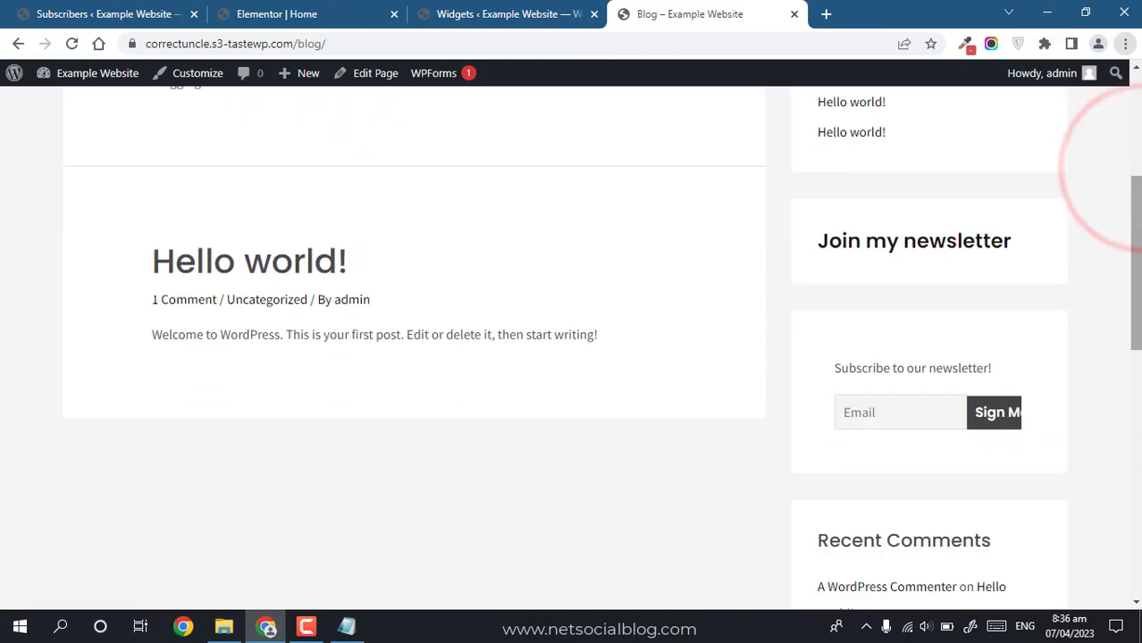
click(923, 421)
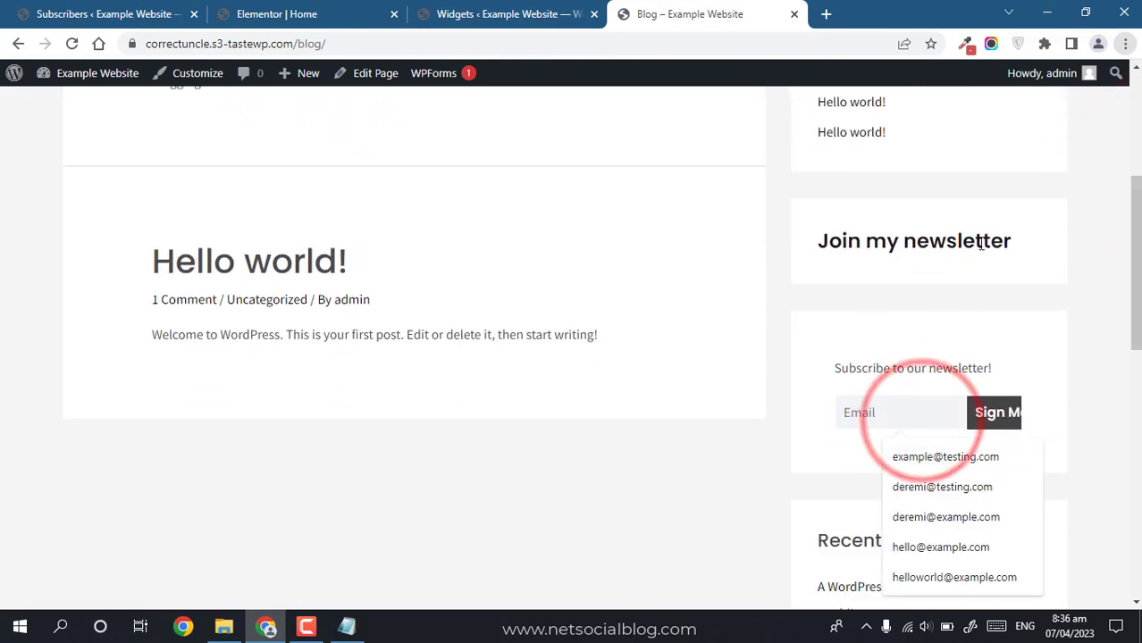
click(978, 315)
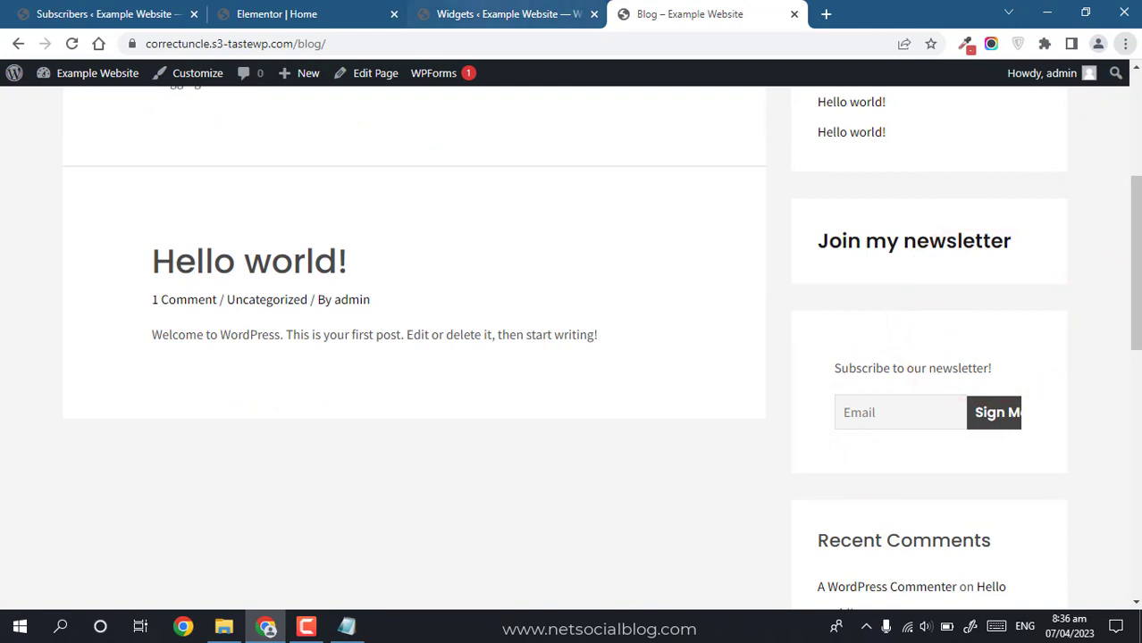
click(500, 14)
click(318, 14)
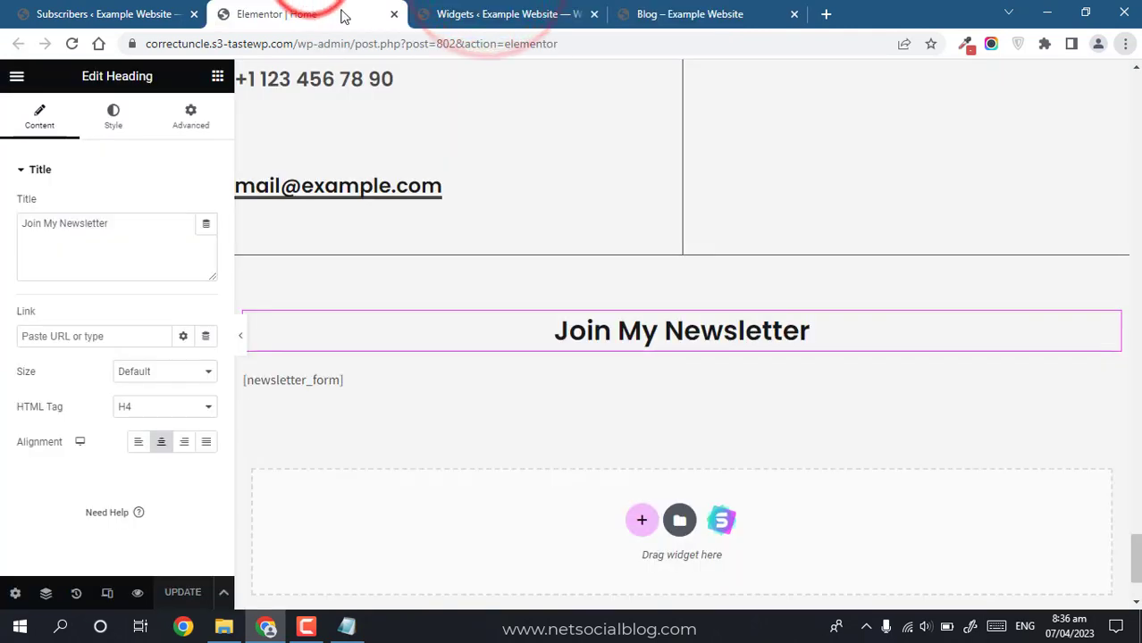
Step: Add point 6, 'How to actually send a newsletter from our dashboard', to the Notepad outline
click(348, 628)
drag(577, 304, 326, 305)
click(538, 313)
key(Return)
key(Return)
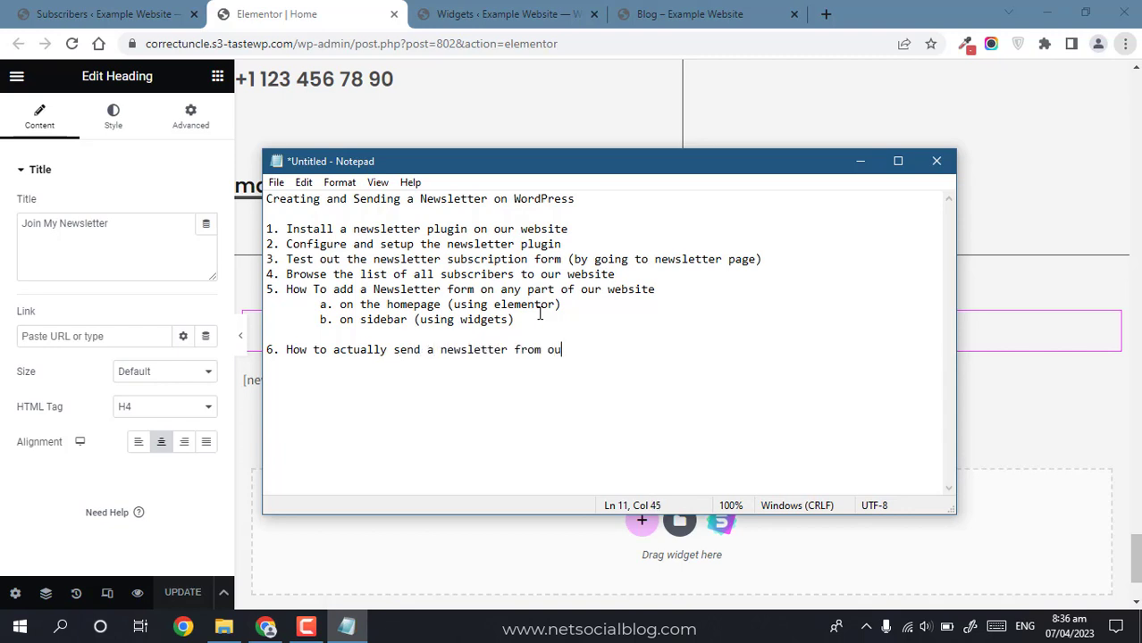
text(oard)
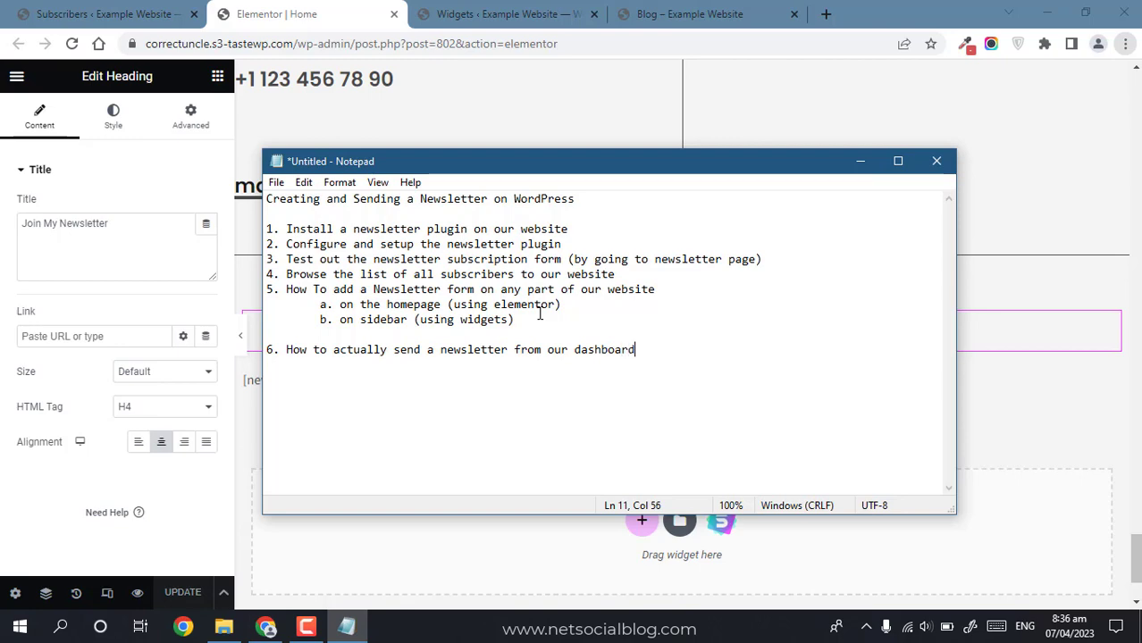
click(71, 13)
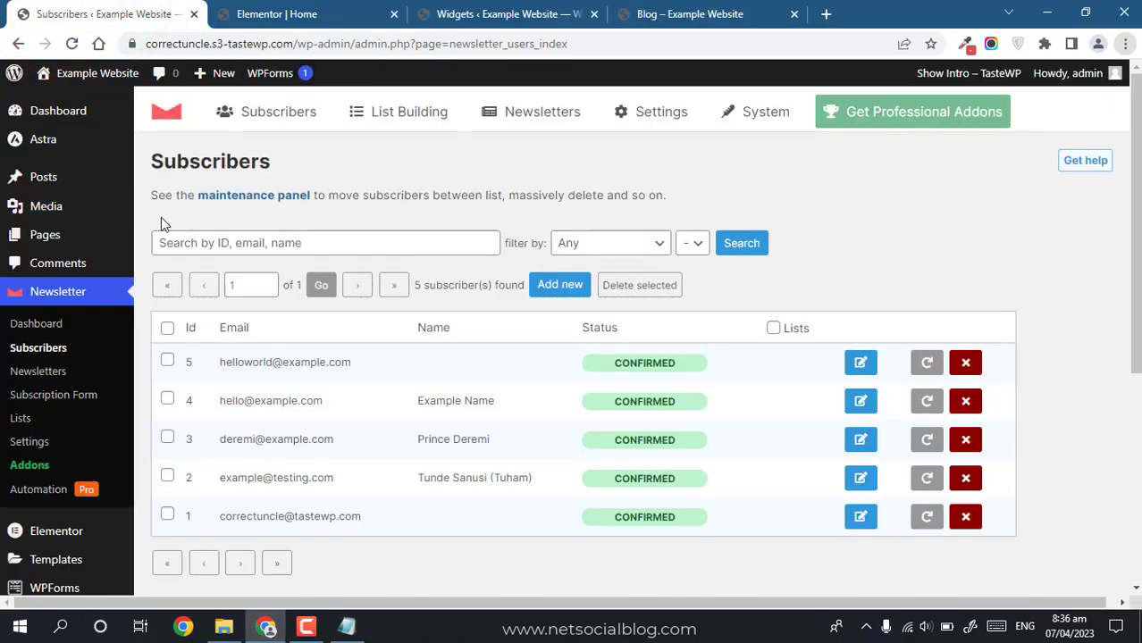
Step: Close the Elementor, Newsletter dashboard and blog tabs
click(51, 322)
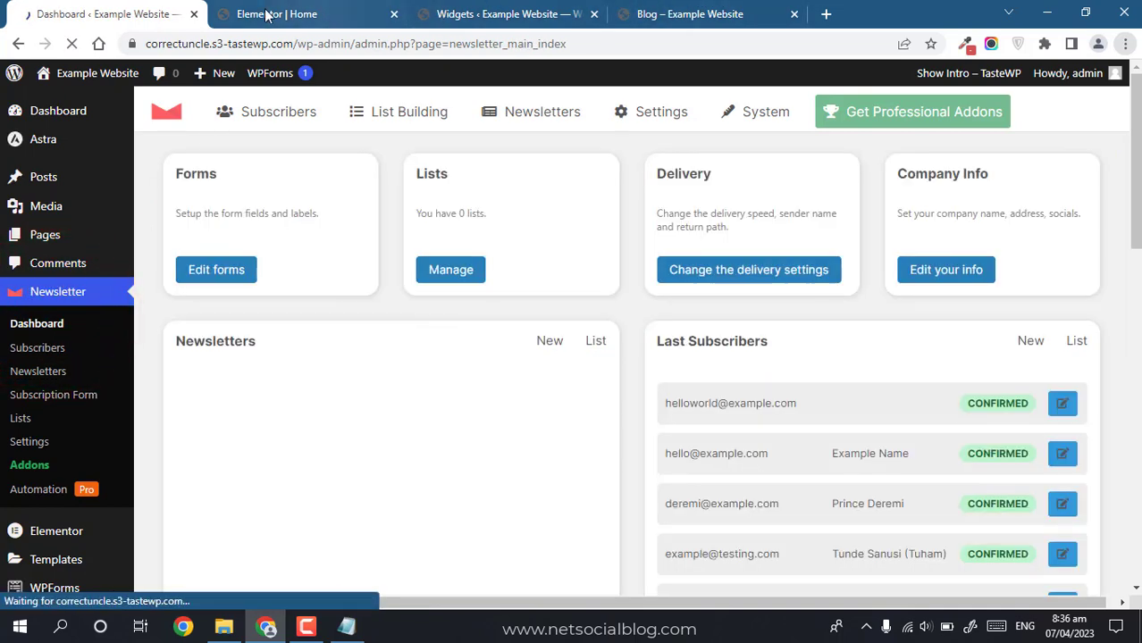
click(394, 14)
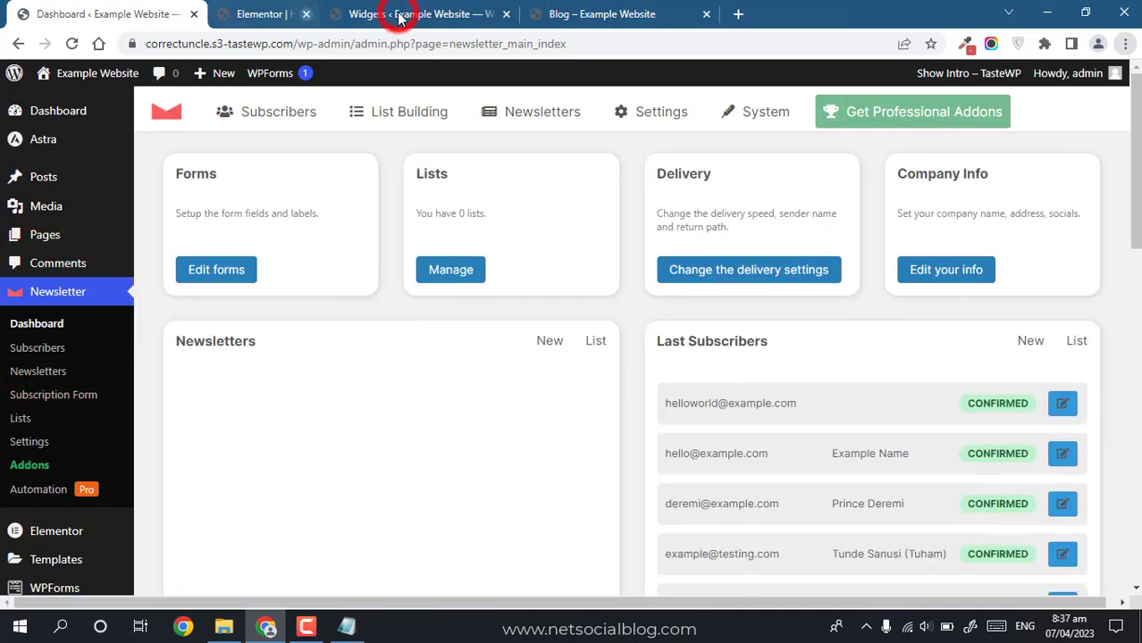
click(192, 14)
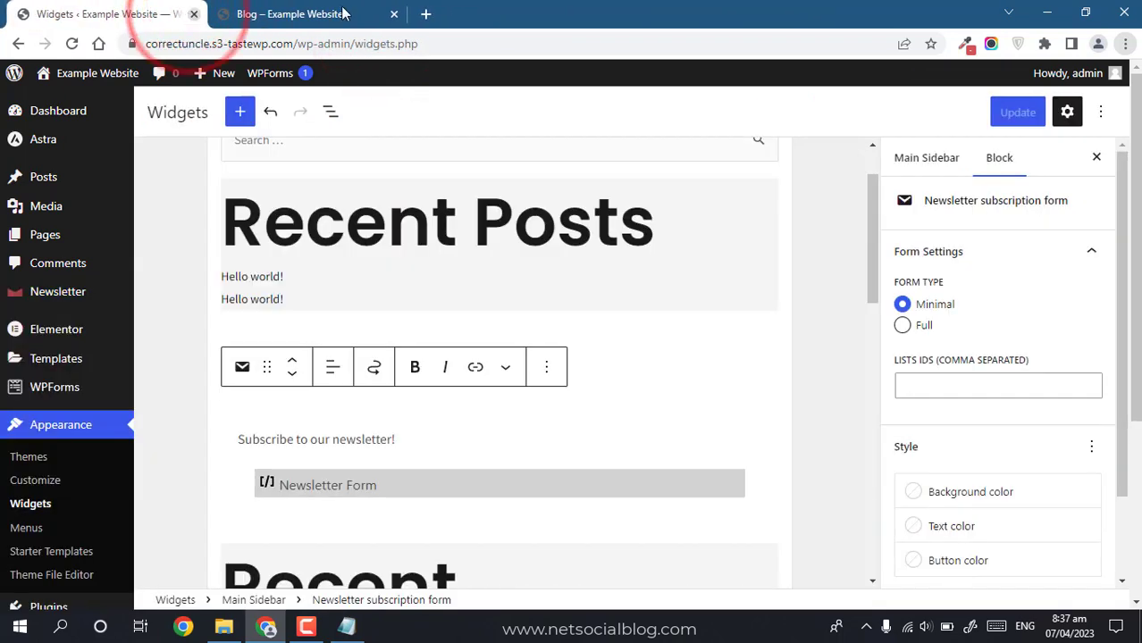
click(392, 15)
Step: Open the live site in a new tab from the site name link
click(54, 111)
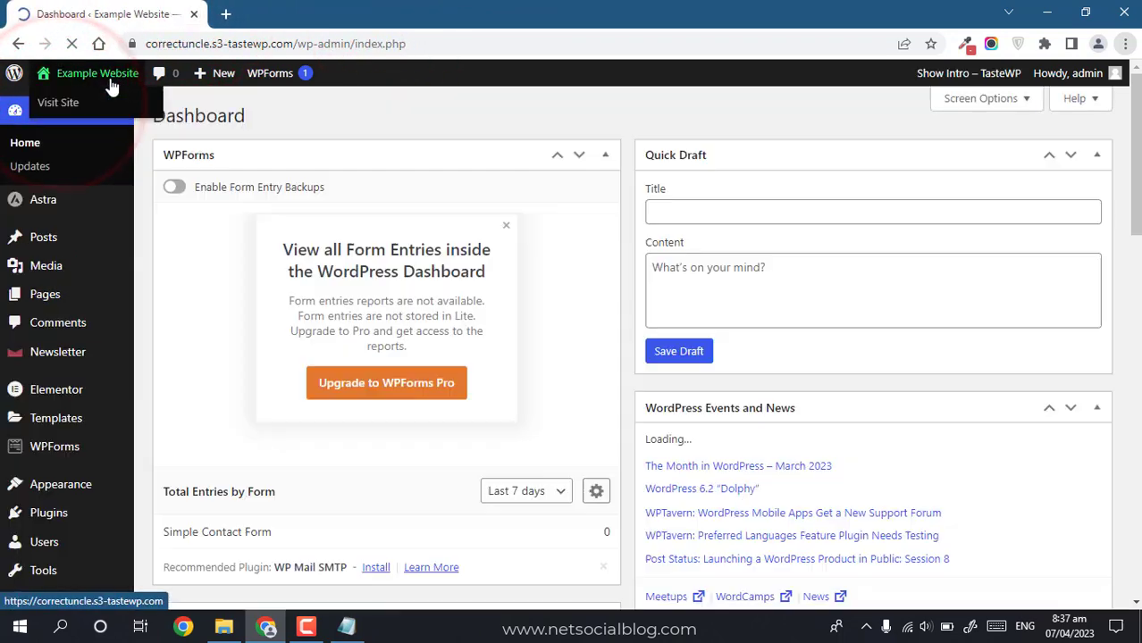
right_click(112, 86)
click(143, 91)
click(335, 13)
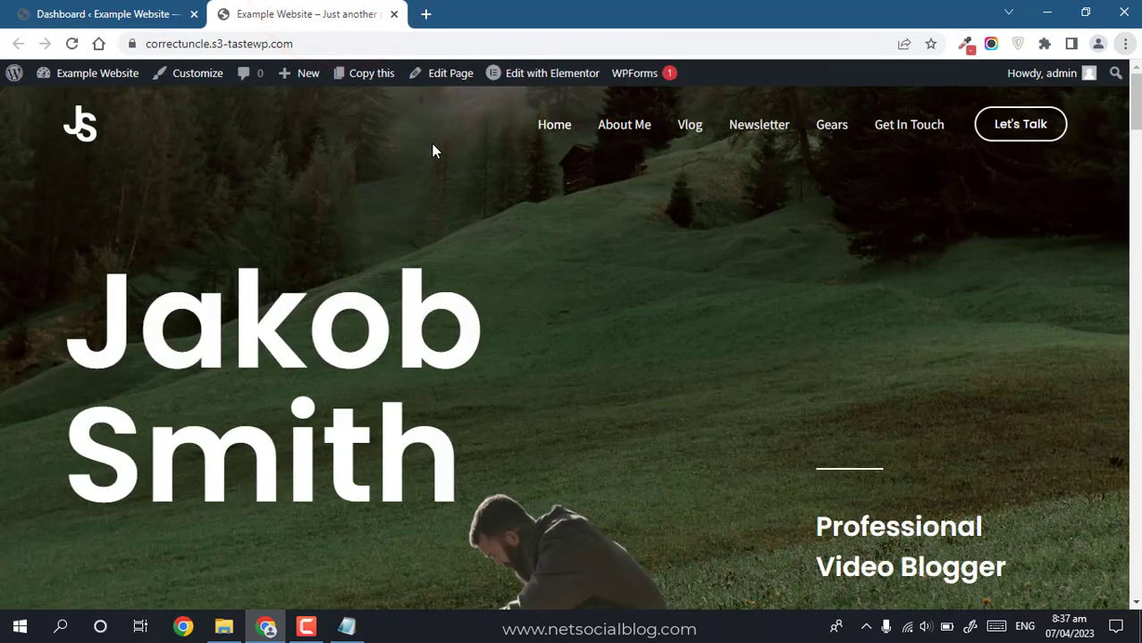
Step: Go to Newsletter > Newsletters in the admin, showing 0 newsletters
click(103, 13)
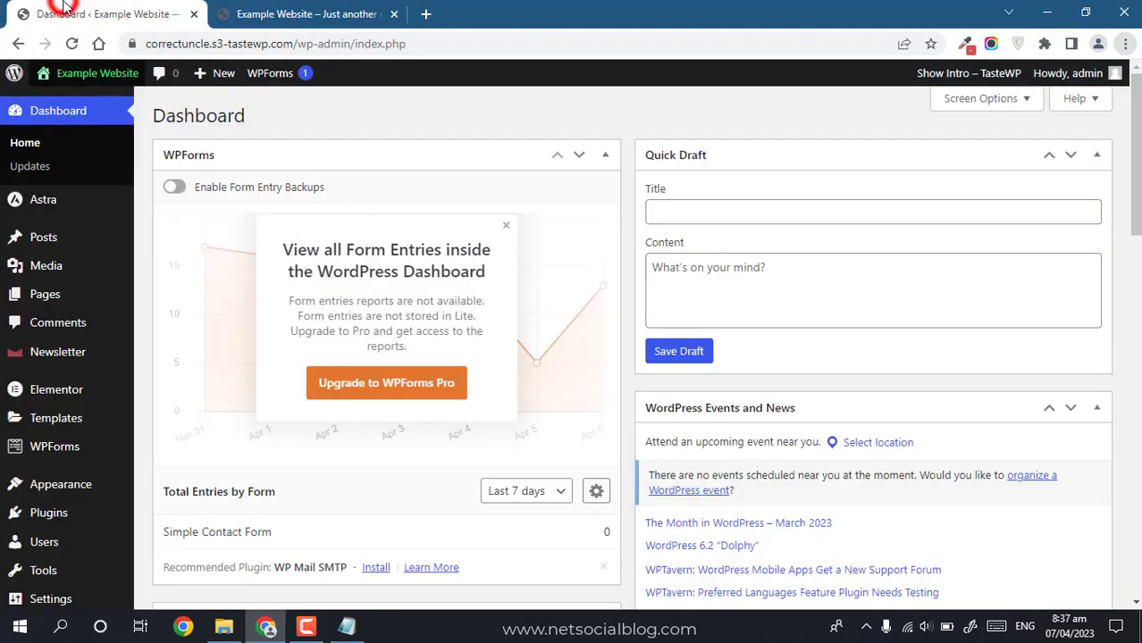
mouse_move(41, 367)
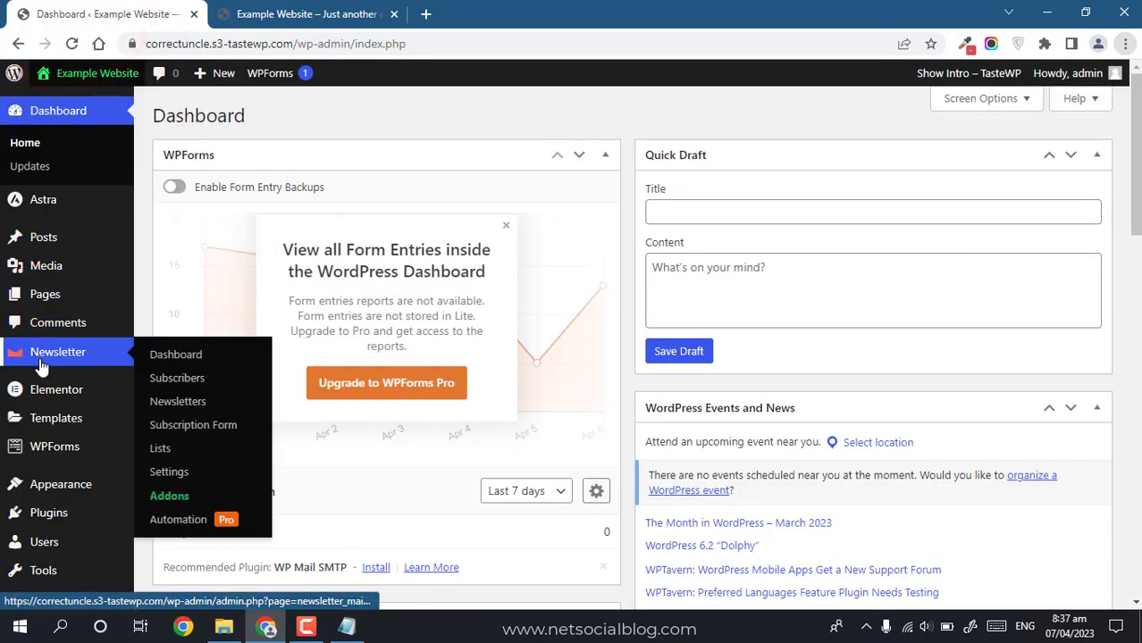
click(190, 407)
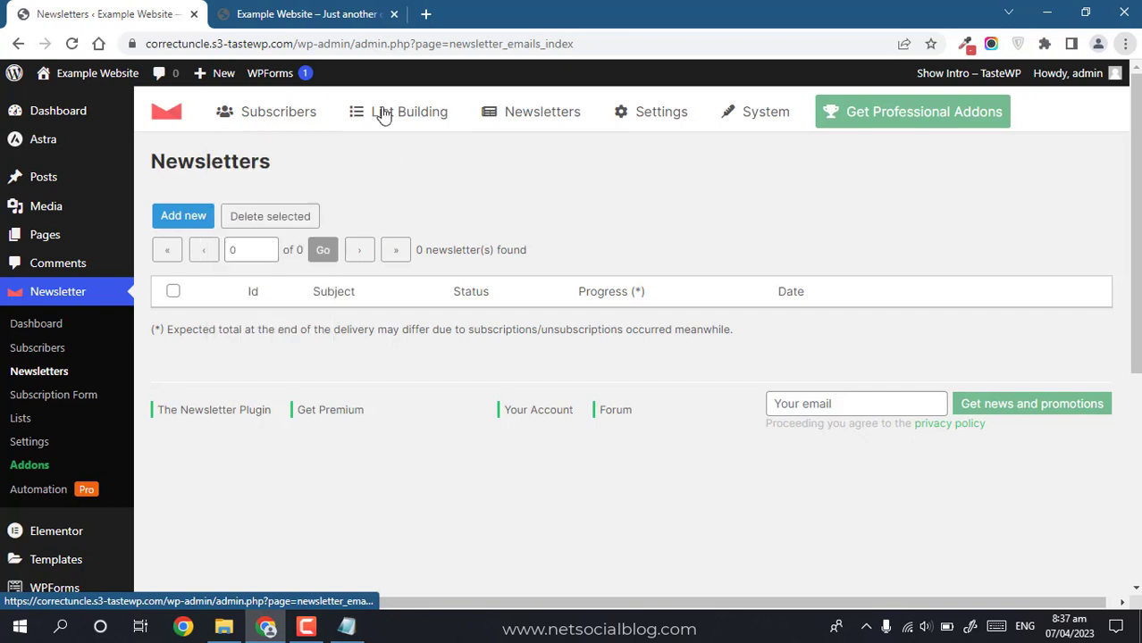
Step: Create a new newsletter from the Simple Call To Action template
mouse_move(522, 117)
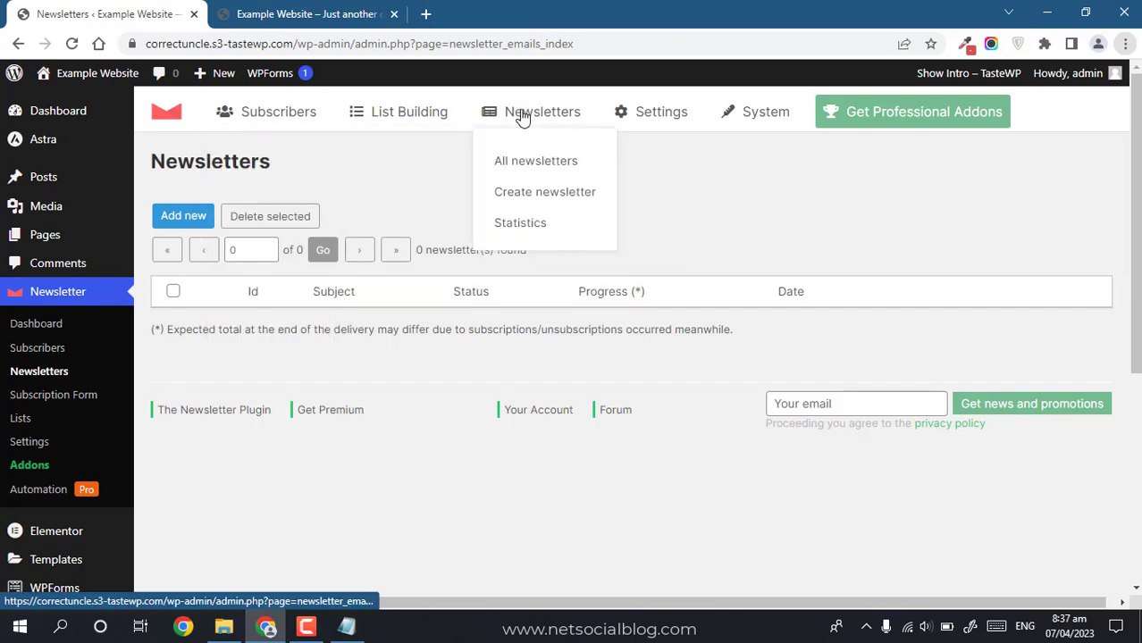
click(527, 192)
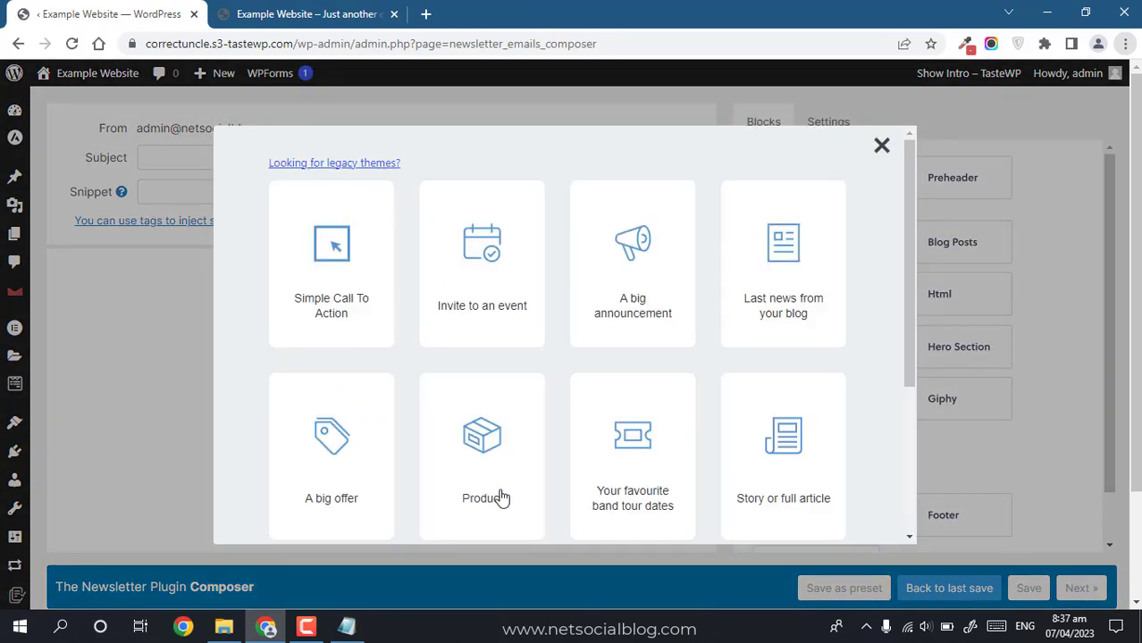
drag(903, 308, 910, 519)
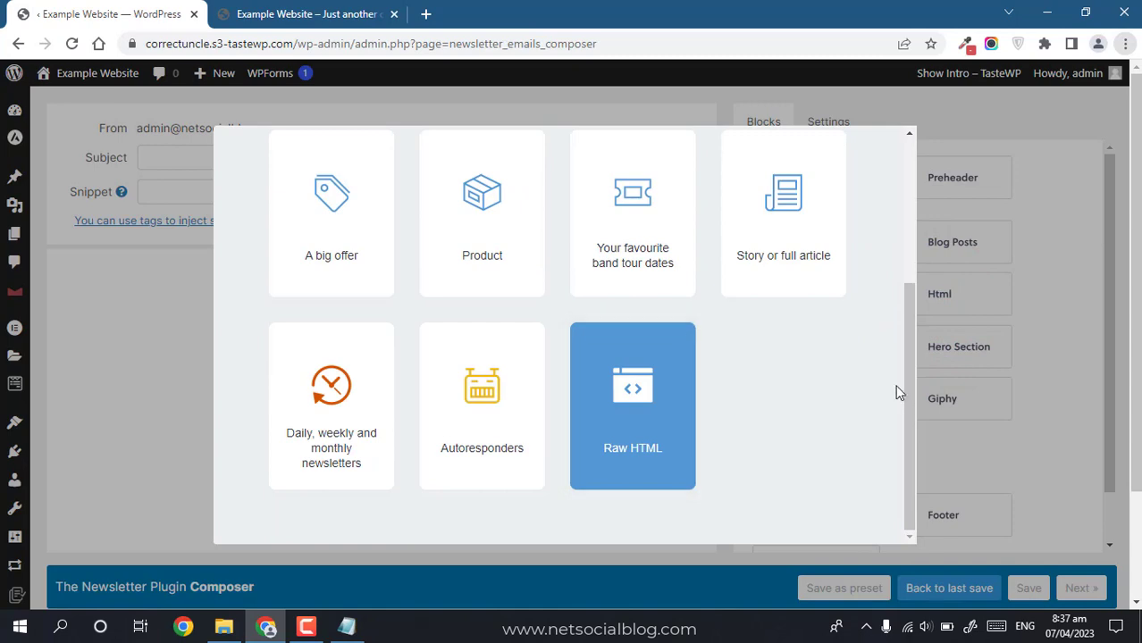
drag(905, 388, 897, 252)
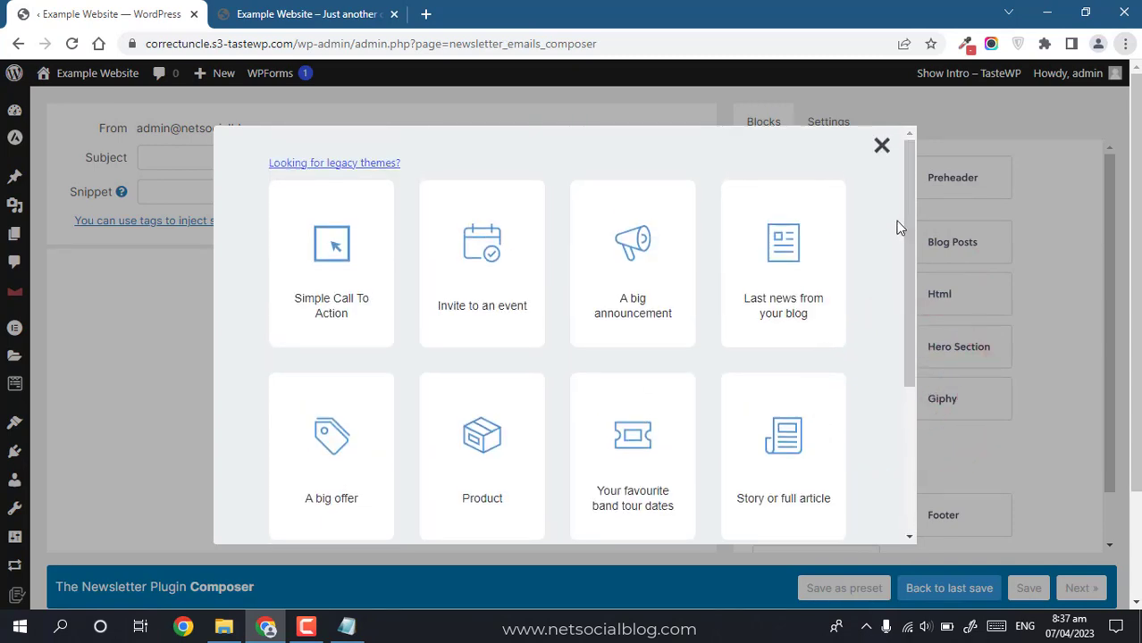
click(281, 269)
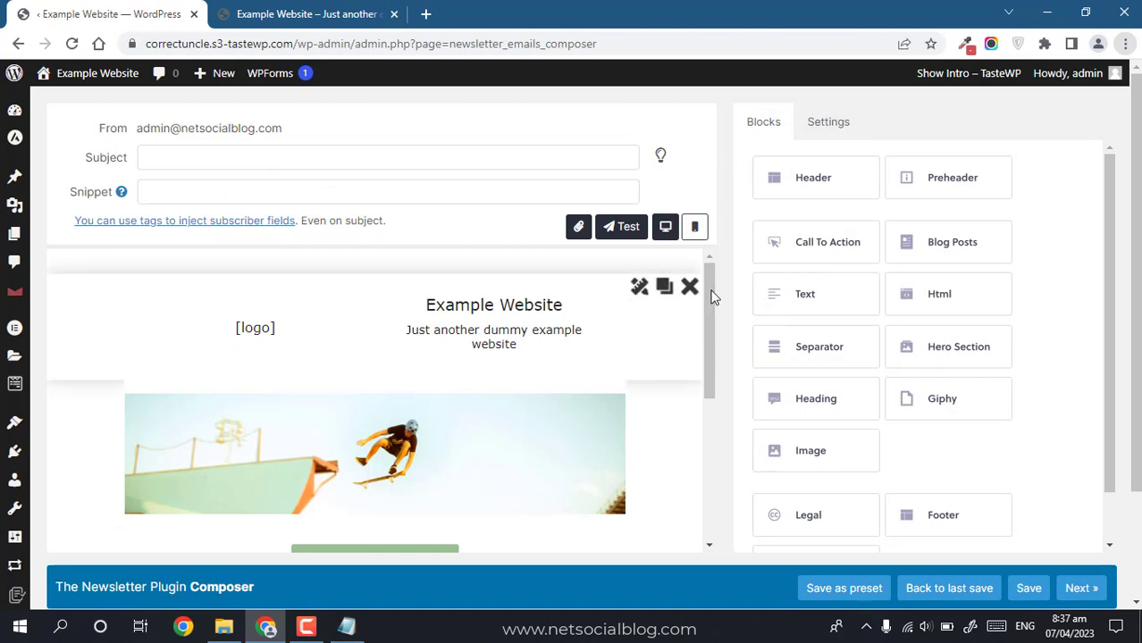
Step: Enter the subject 'Welcome to NetSocialBlog Example Site', then move to the Snippet field
drag(712, 326, 702, 283)
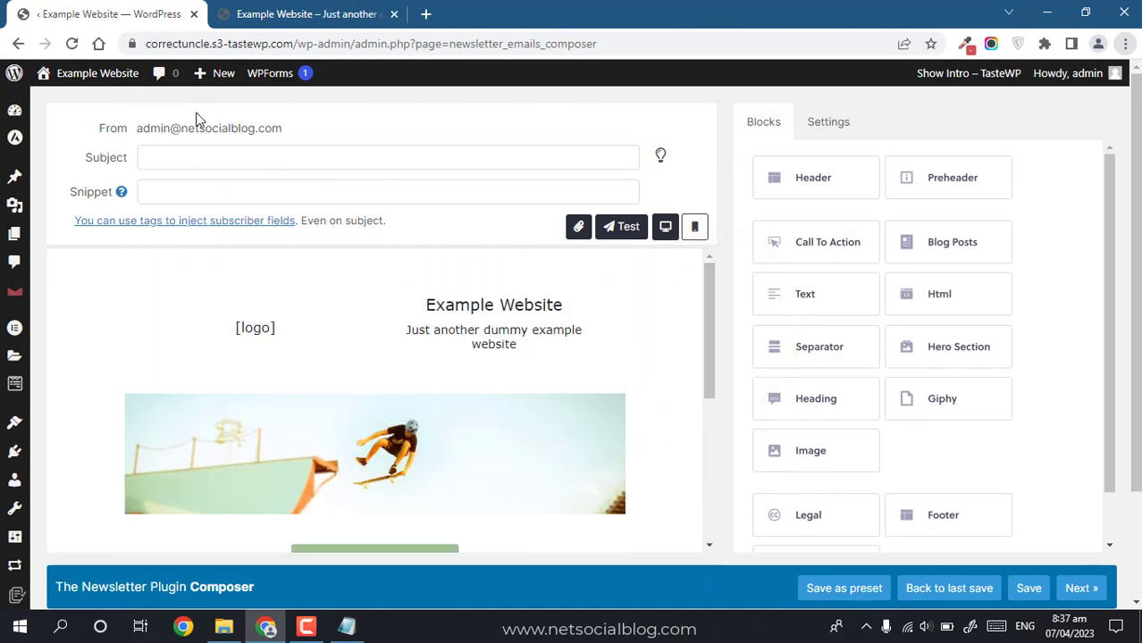
click(186, 164)
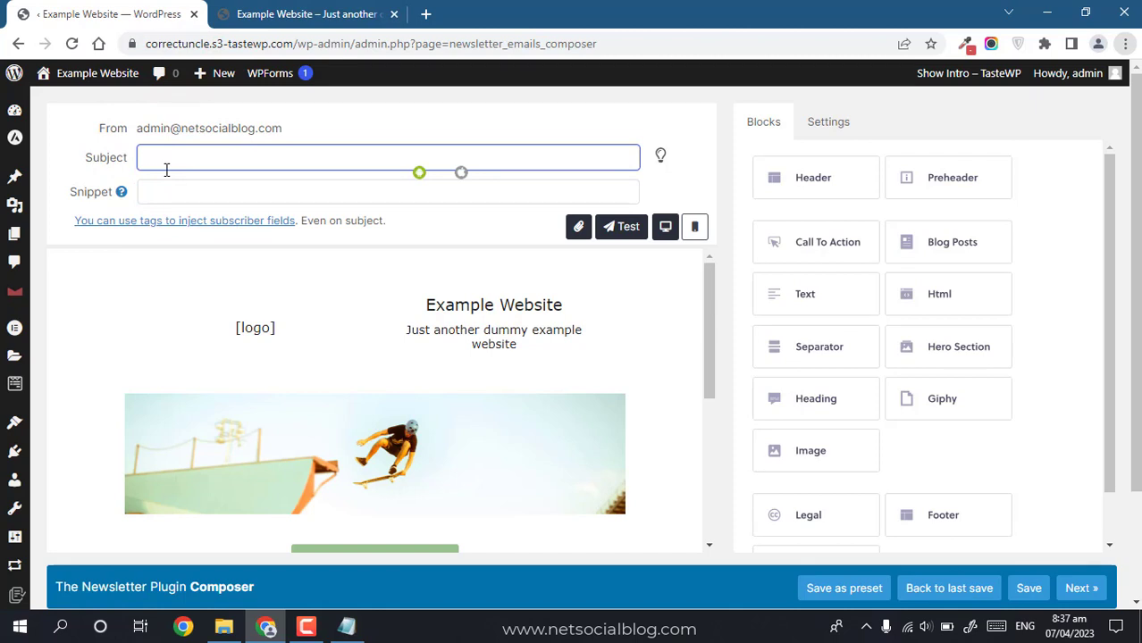
text(Welcome to NetSocialblo)
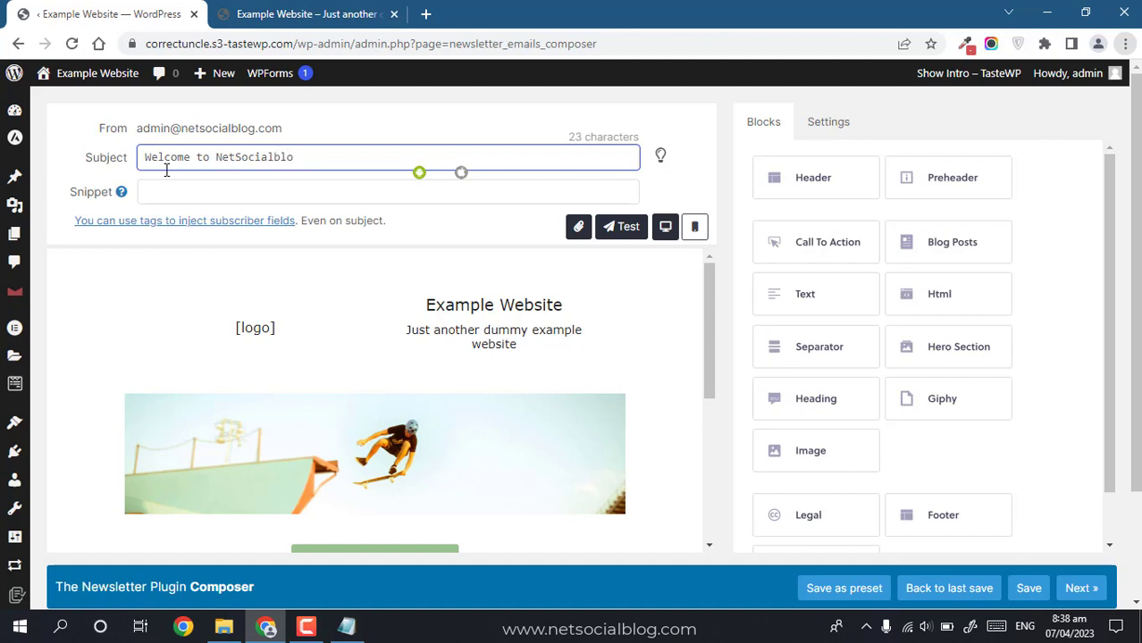
text(Example Site)
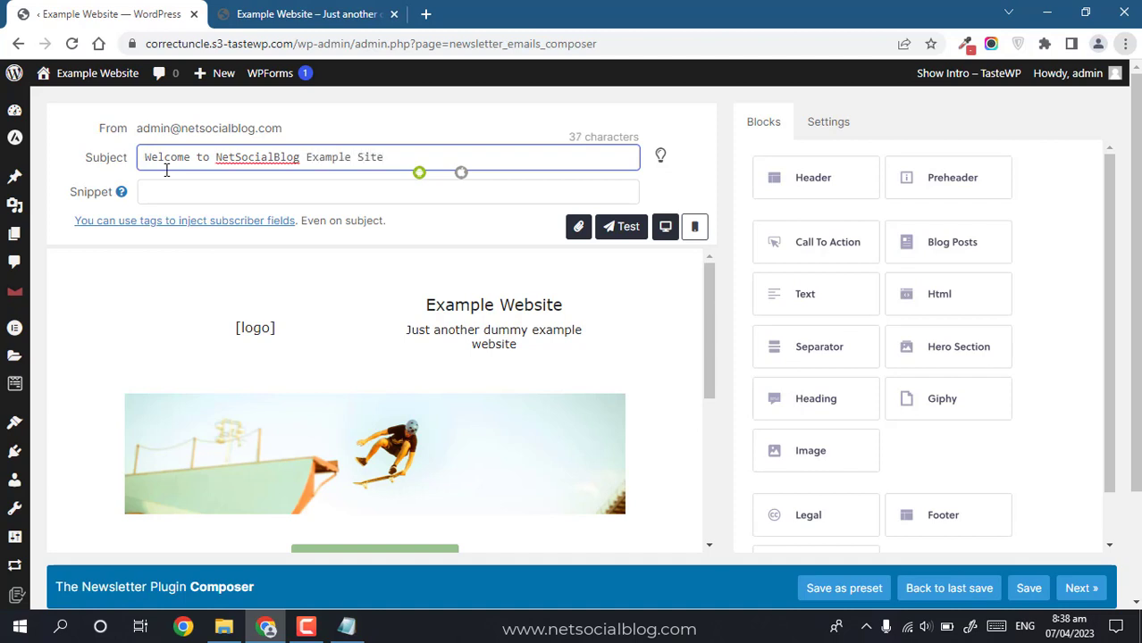
click(166, 192)
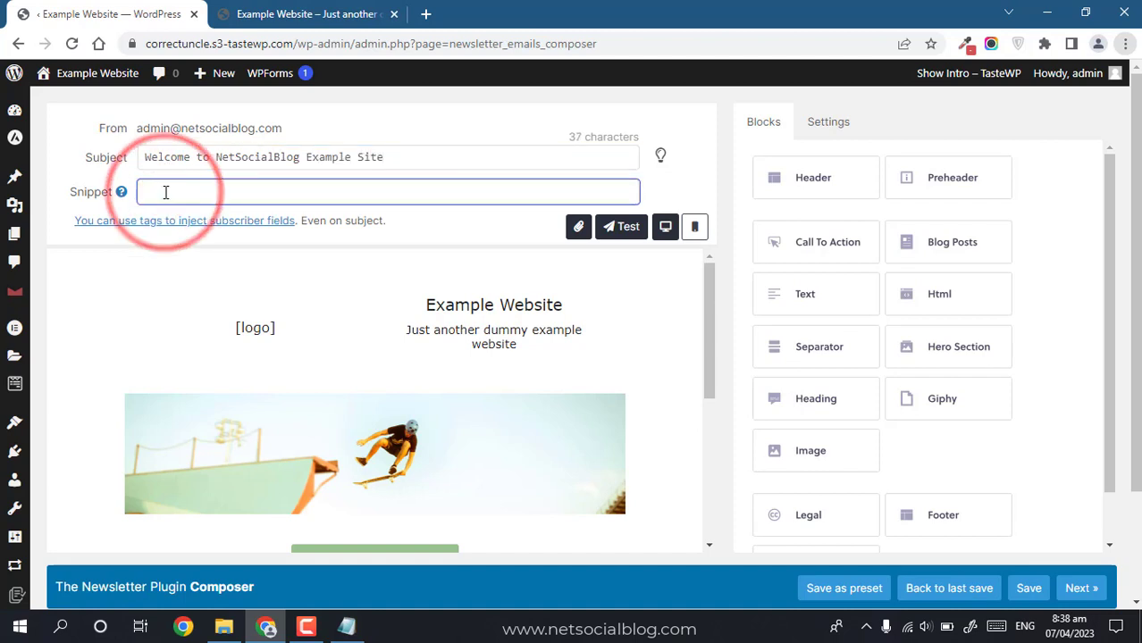
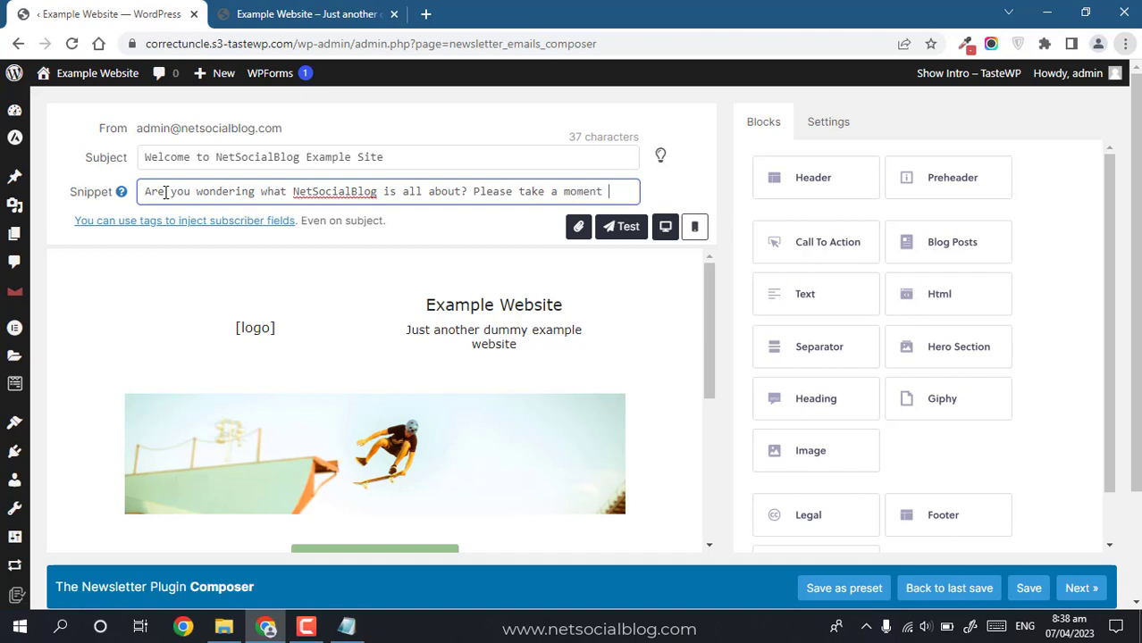
Step: Check the snippet help page, then delete the extra sentence so the snippet reads 'Are you wondering what NetSocialBlog is all about?'
text(to read this)
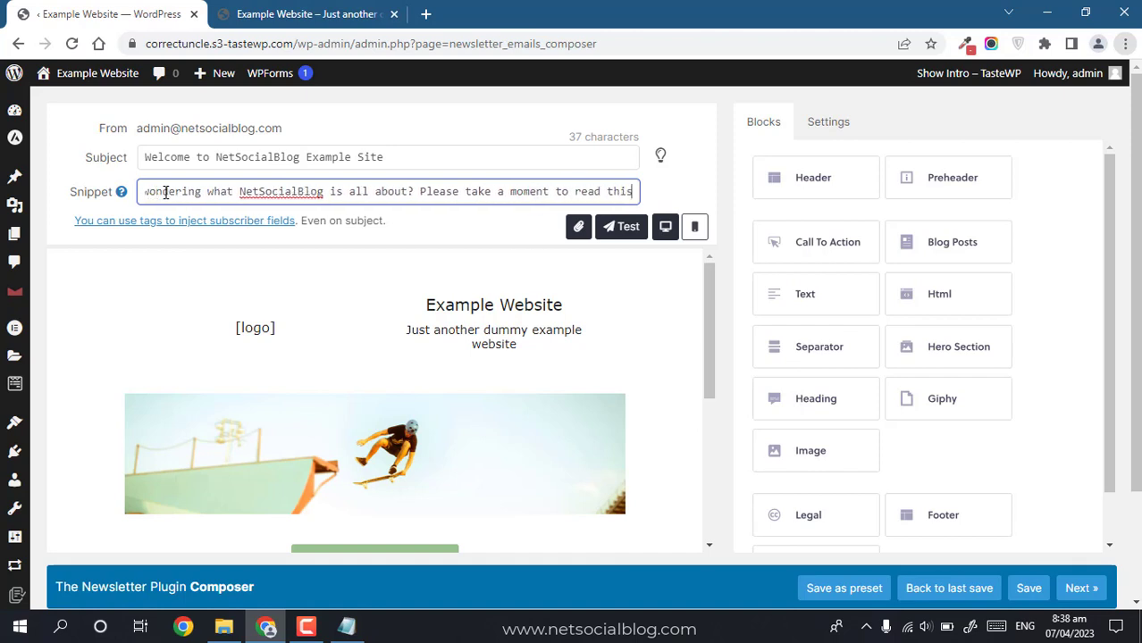
text(...)
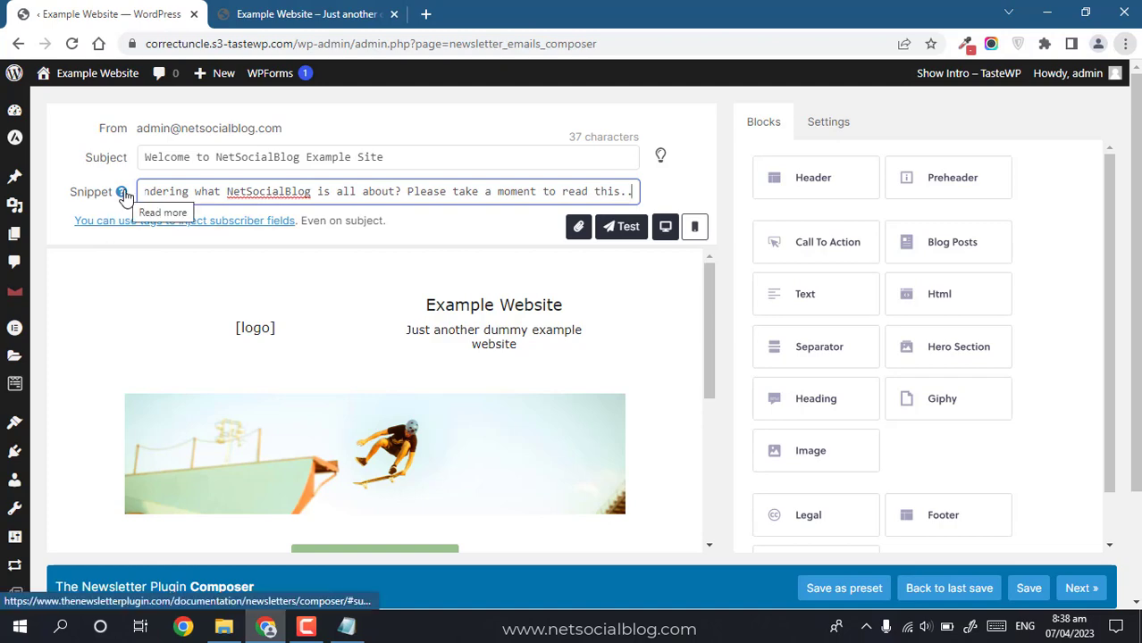
click(123, 193)
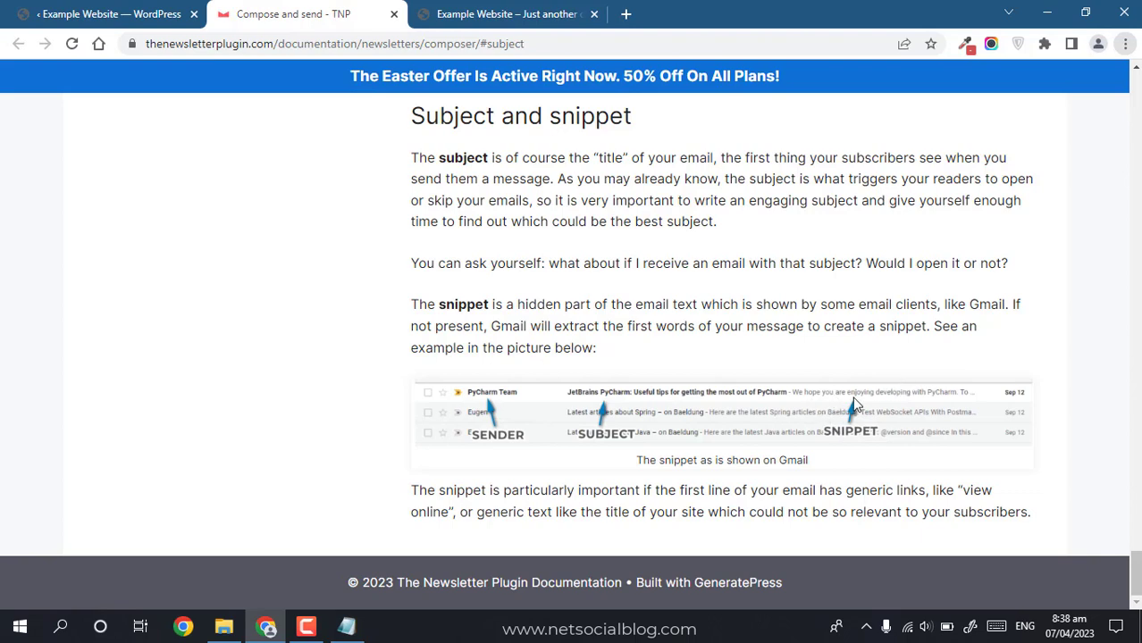
click(394, 14)
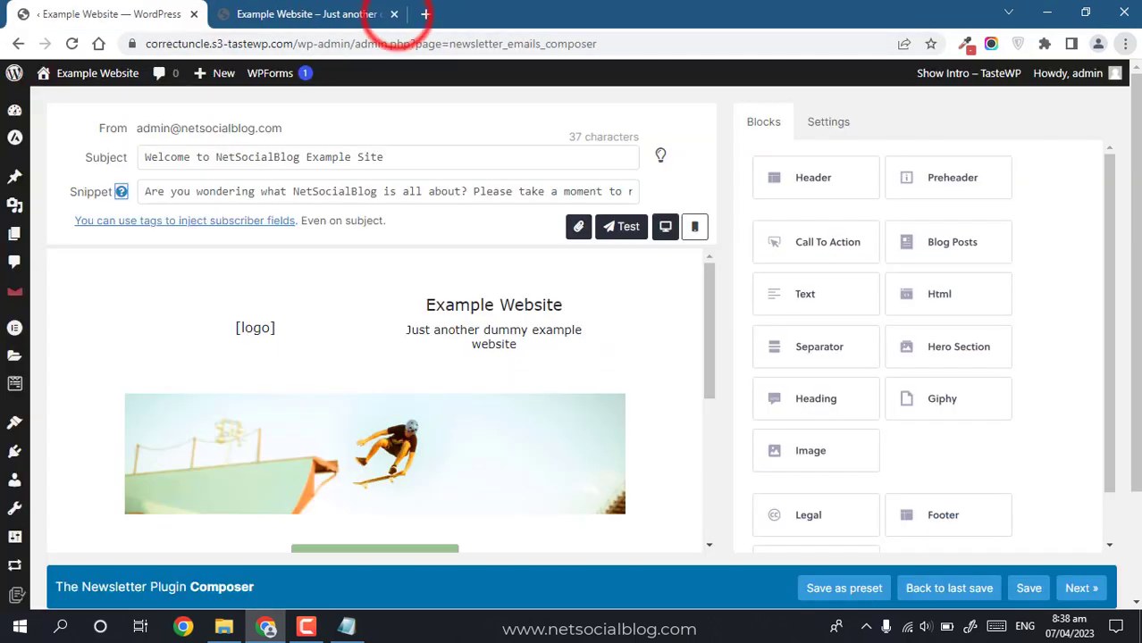
drag(474, 191, 706, 226)
key(BackSpace)
key(BackSpace)
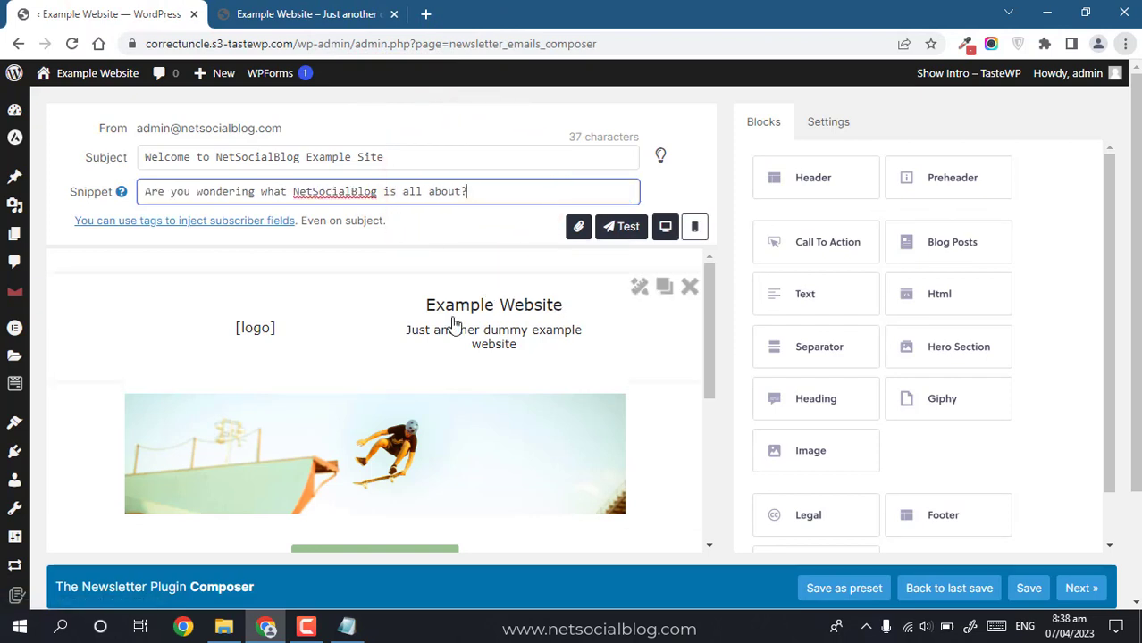
Step: Switch the header block's layout from logo to 'Title and motto' and apply it
click(237, 346)
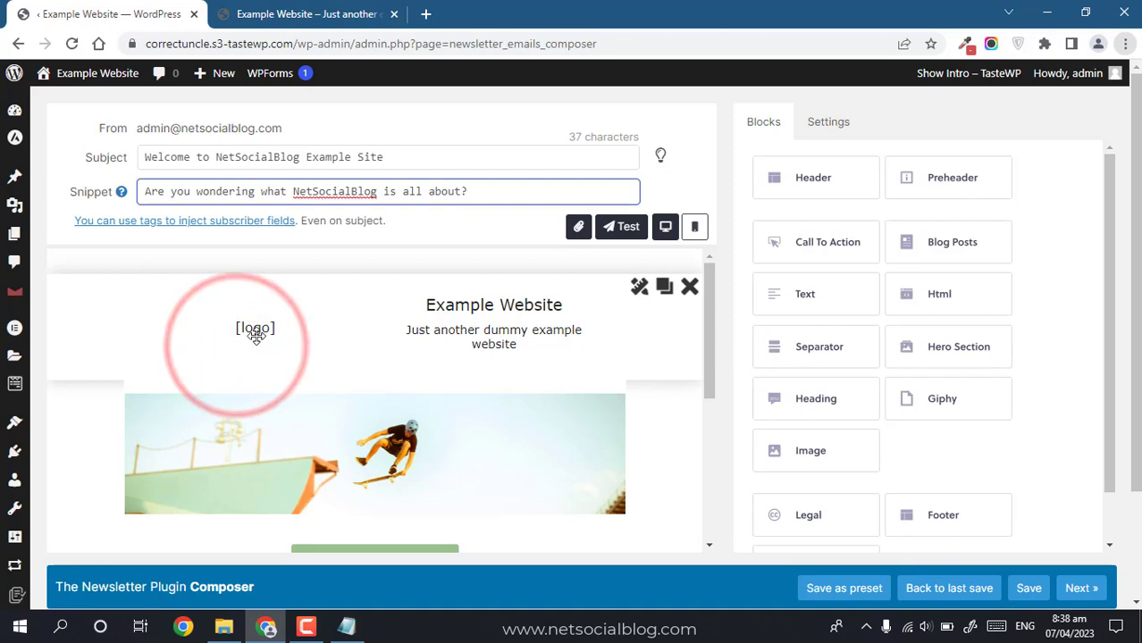
click(256, 335)
click(248, 334)
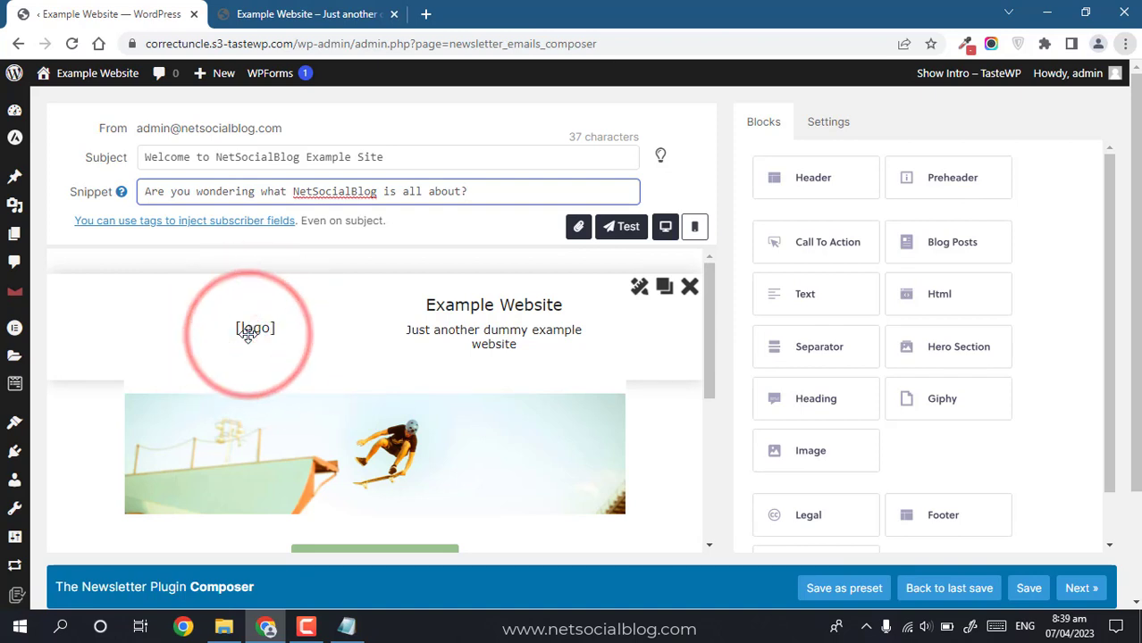
click(639, 286)
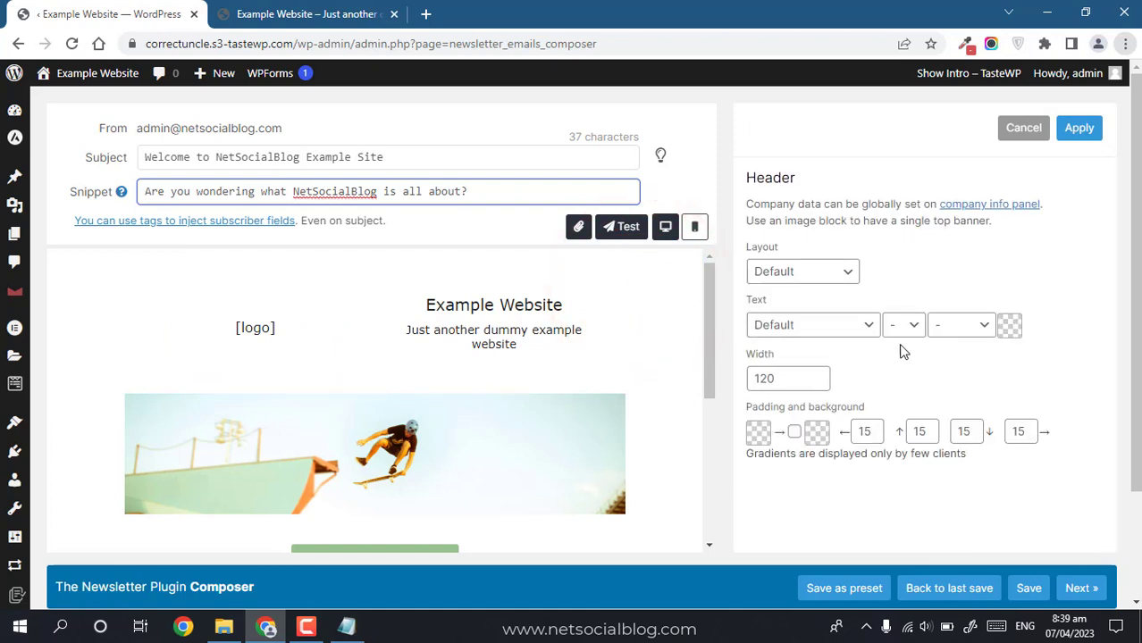
click(777, 275)
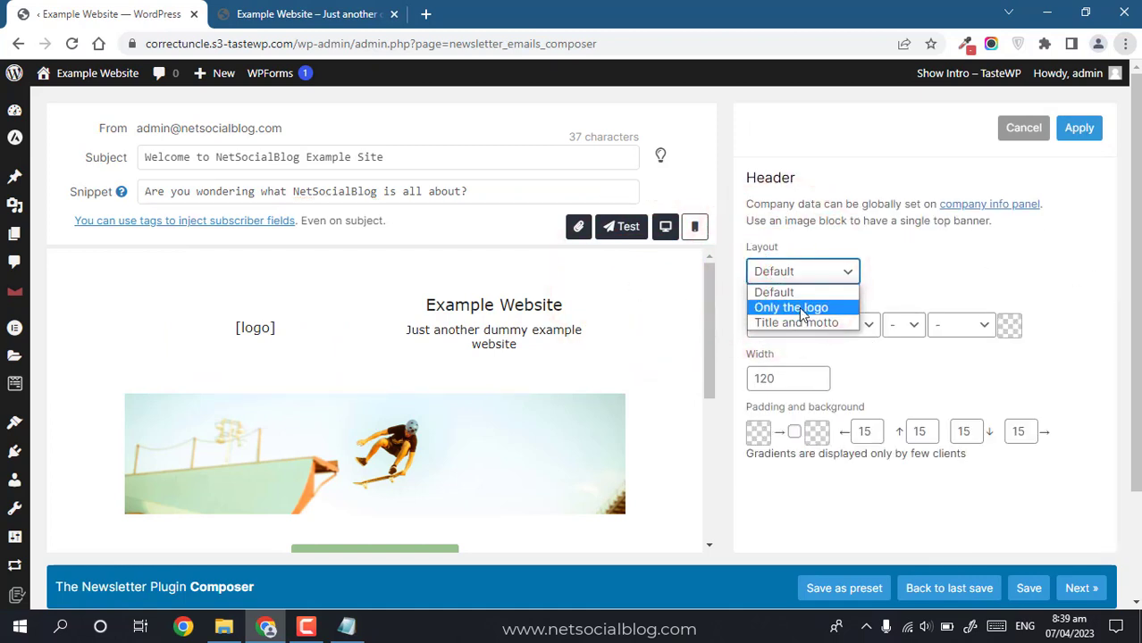
click(796, 321)
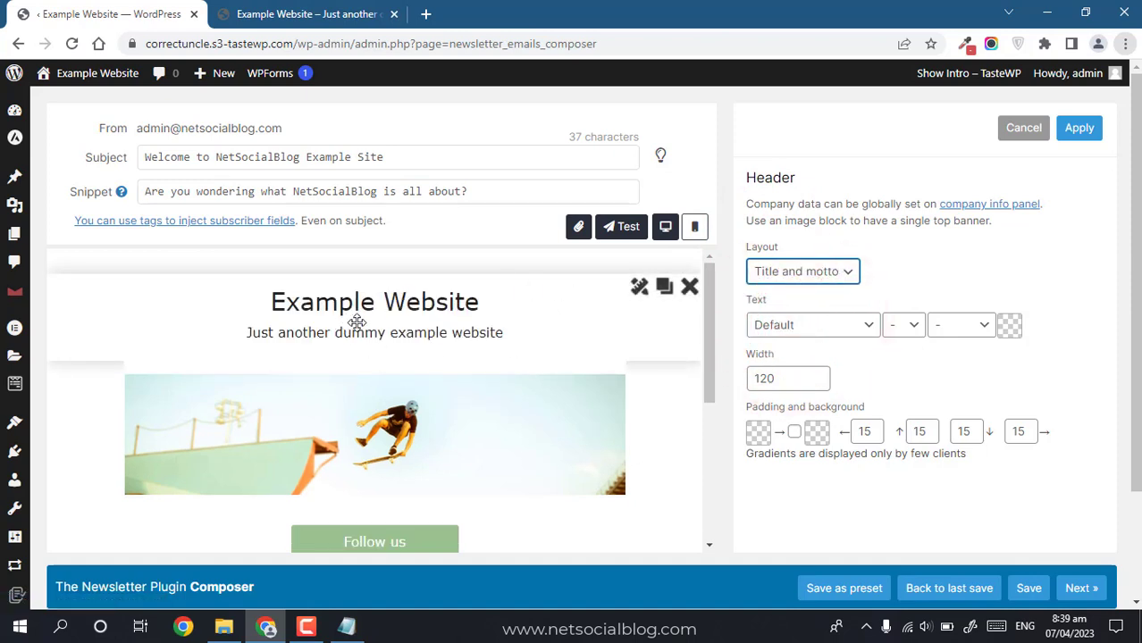
click(408, 333)
click(324, 298)
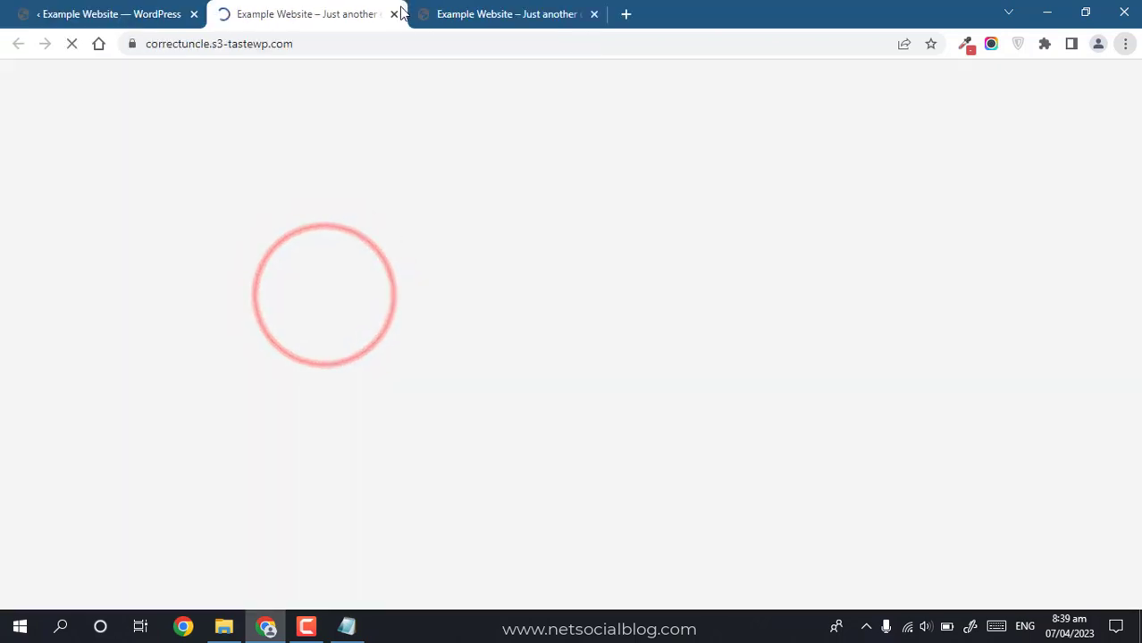
click(394, 13)
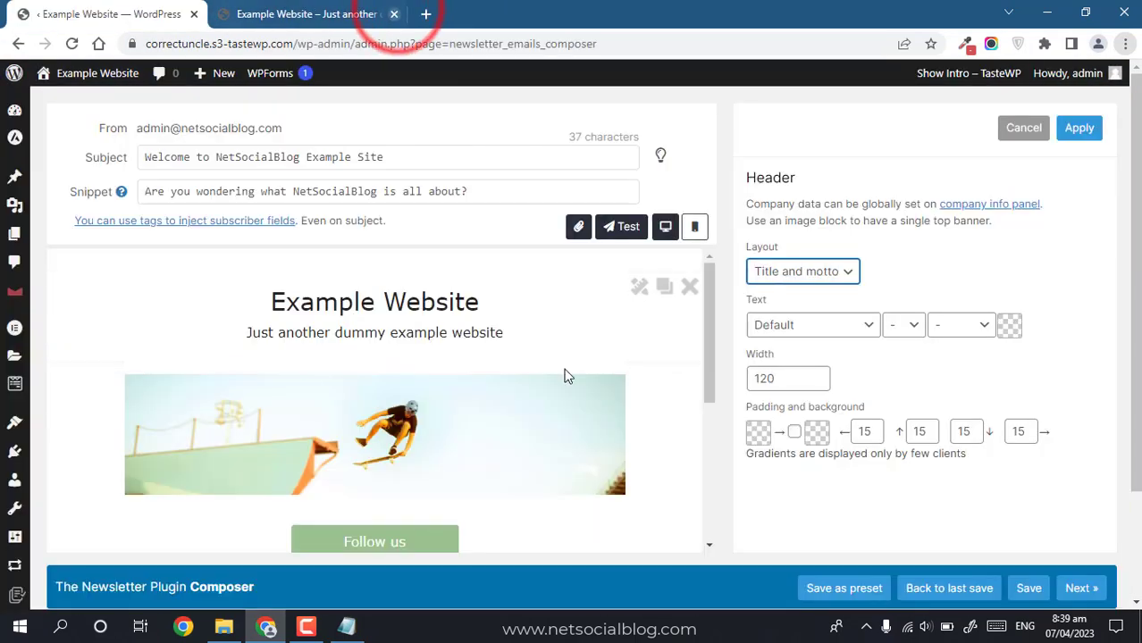
click(1079, 128)
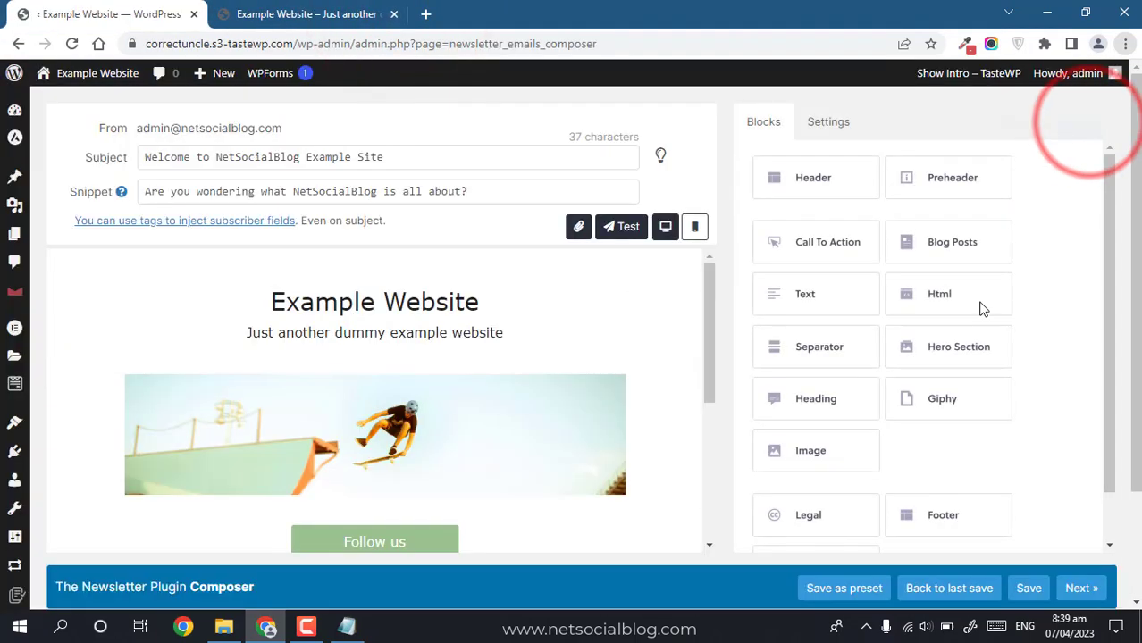
Step: Open the Single image settings of the skateboarder picture block
click(817, 137)
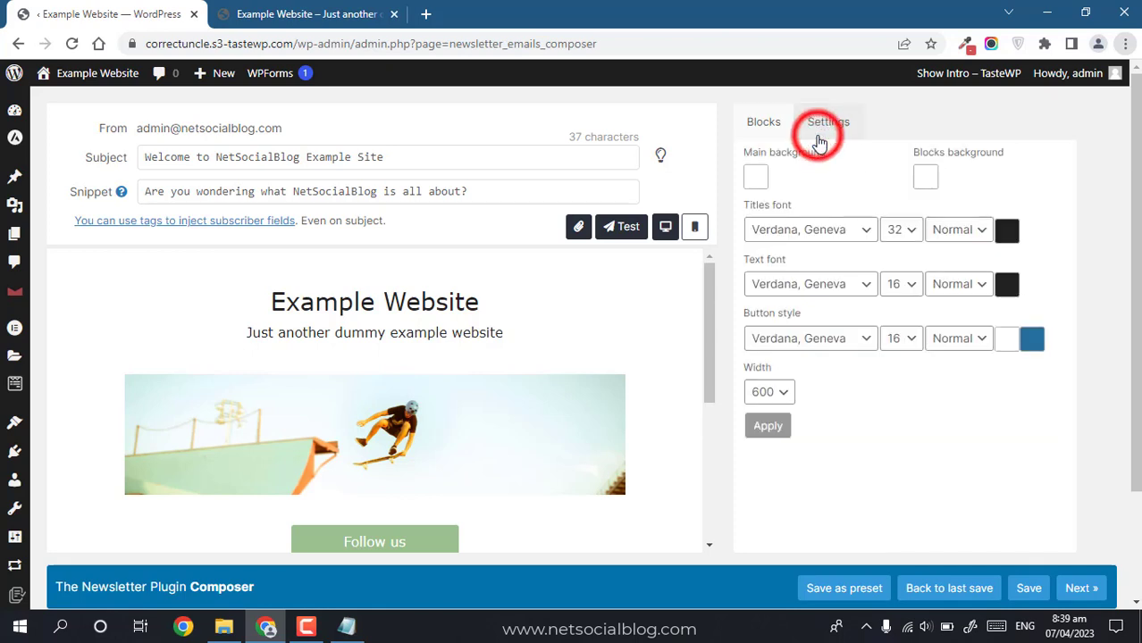
mouse_move(457, 306)
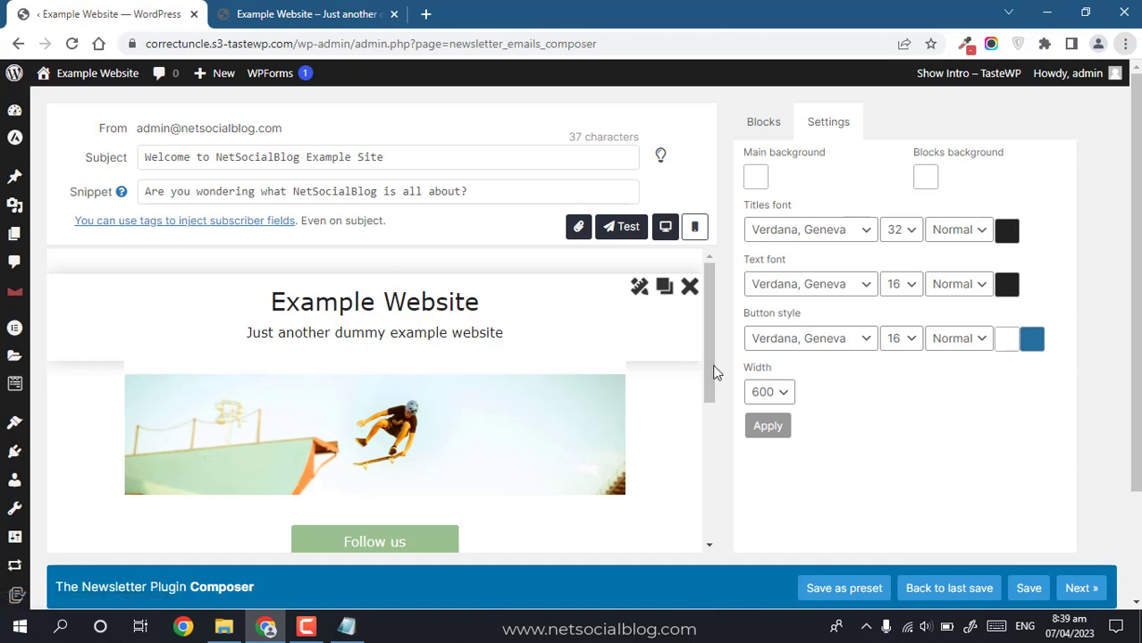
drag(712, 341, 662, 413)
click(436, 329)
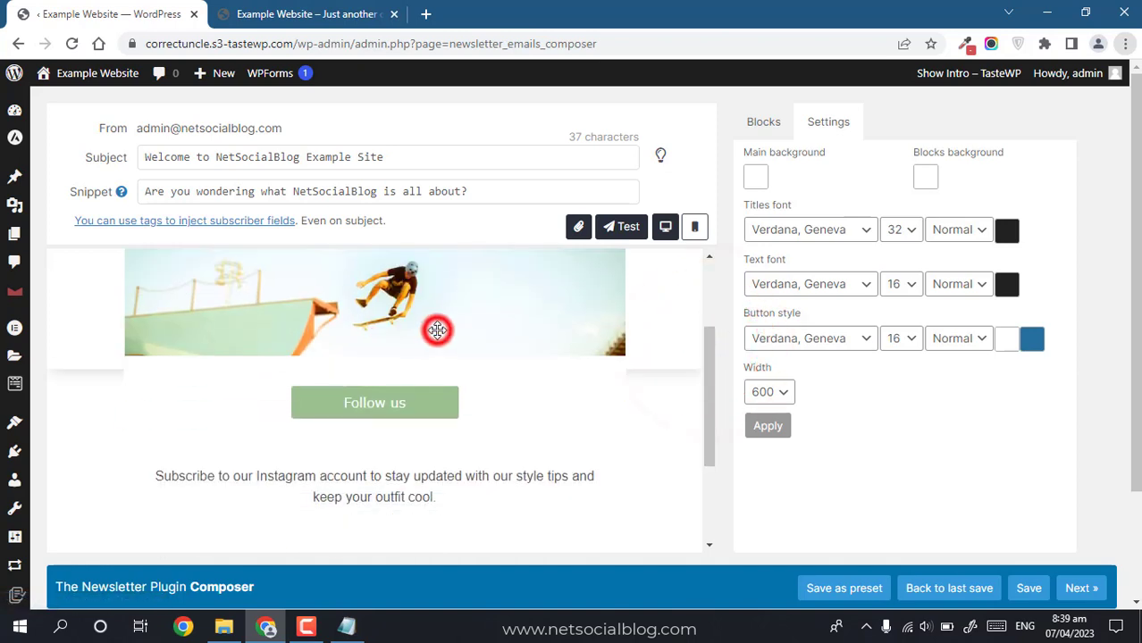
click(456, 271)
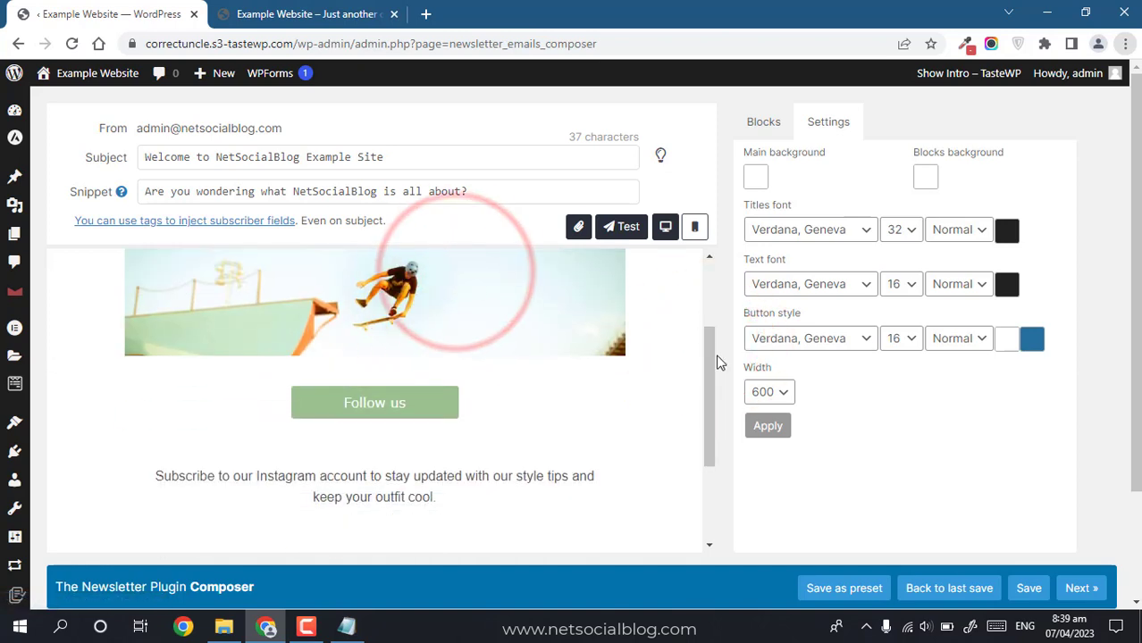
drag(709, 382, 702, 353)
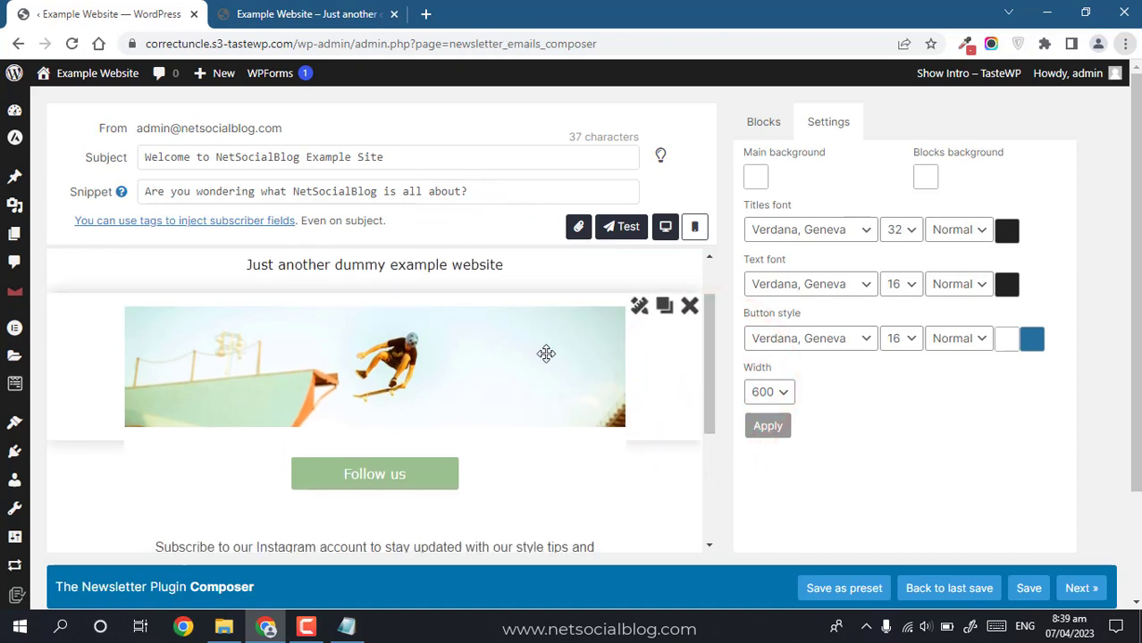
click(546, 353)
click(634, 311)
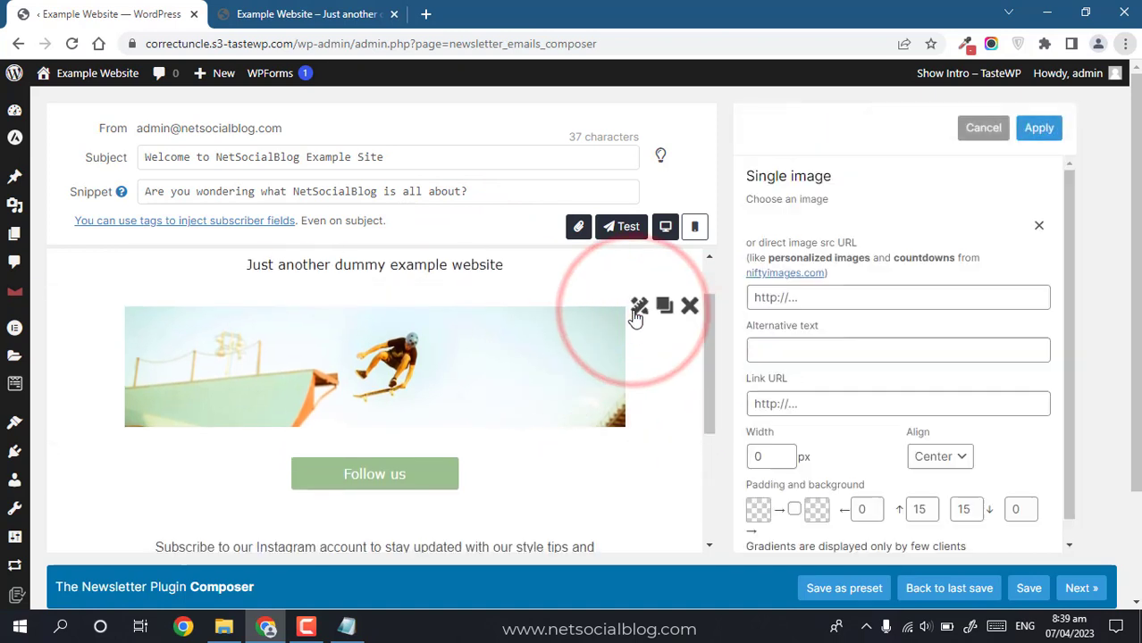
Step: Open pexels.com in a new tab and search for 'welcome' photos
click(1077, 334)
click(431, 13)
text(pexels.com)
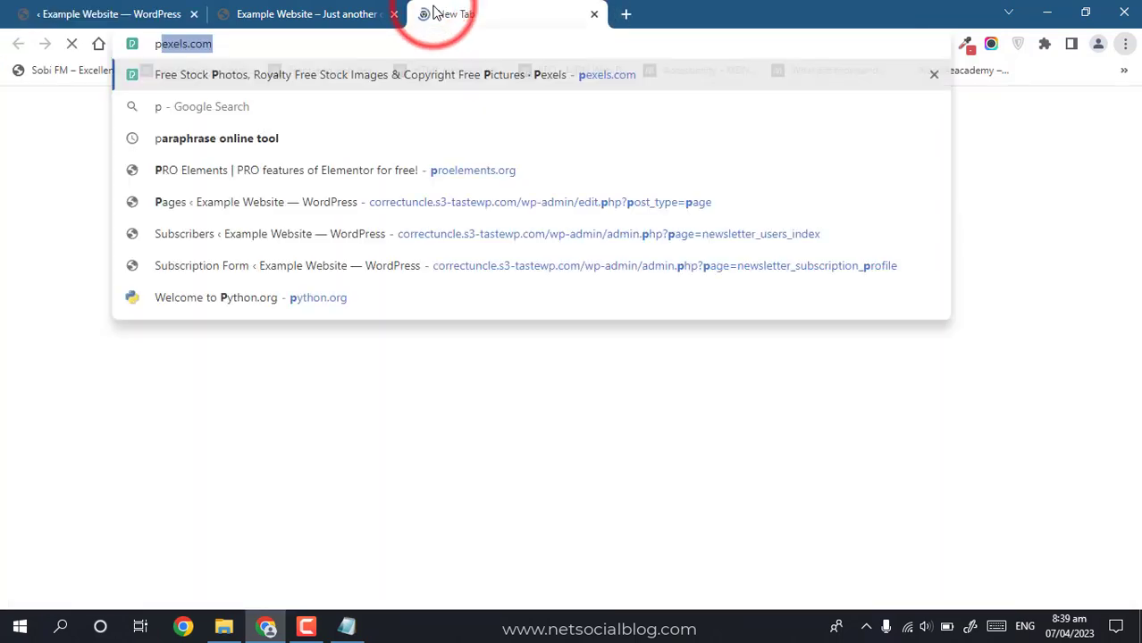
key(Return)
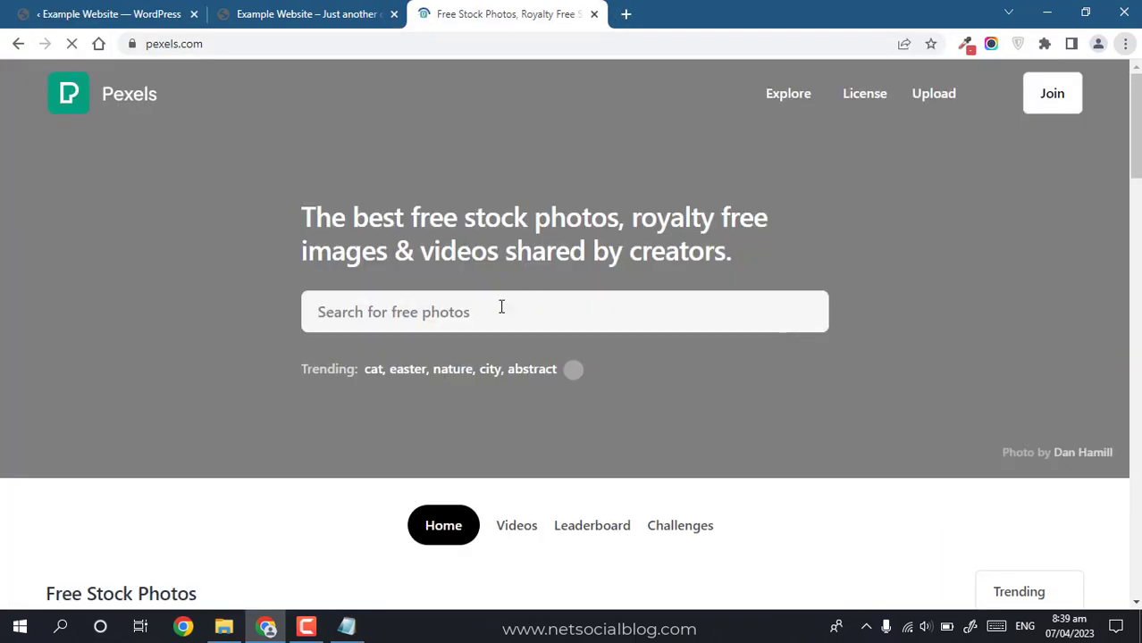
click(484, 311)
text(elco)
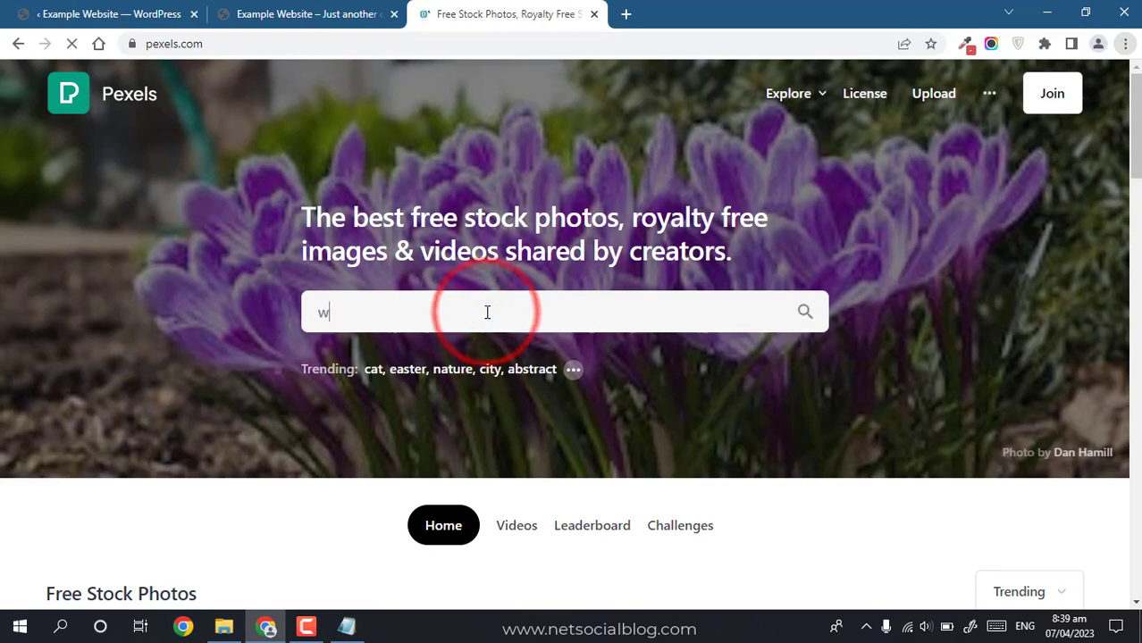
key(ctrl+a)
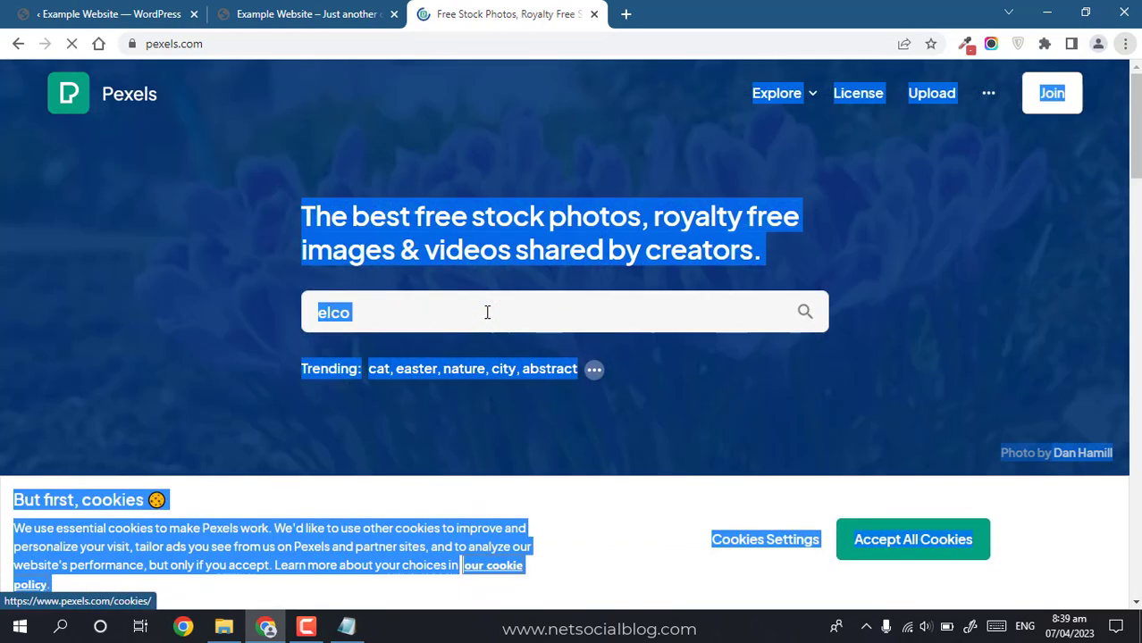
click(423, 314)
text(w)
key(ctrl+a)
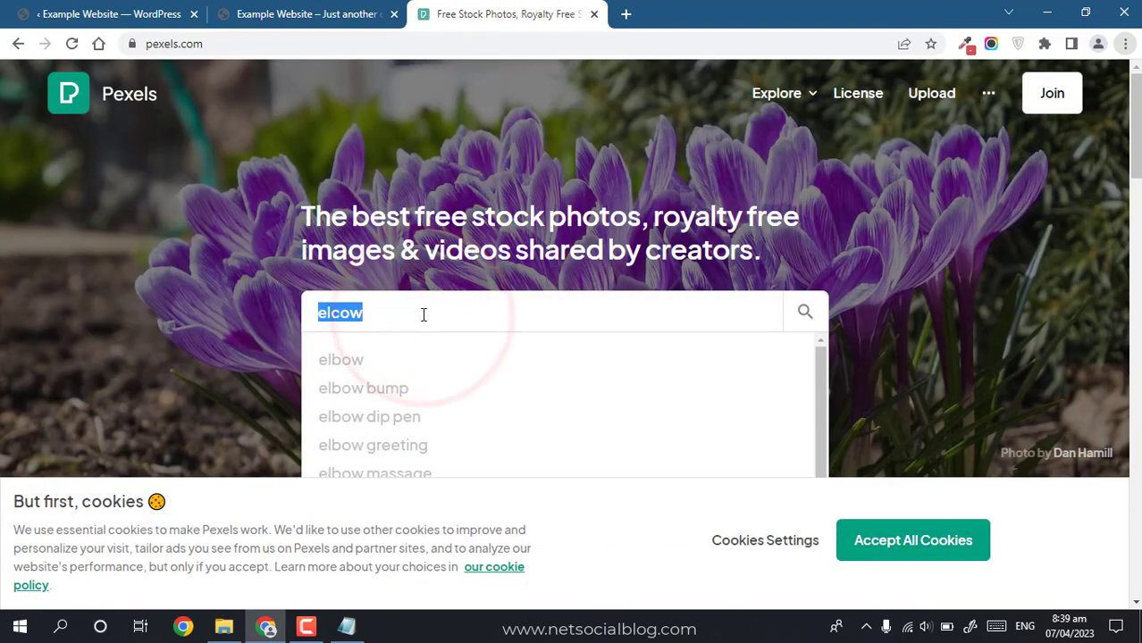
text(welcome)
key(Return)
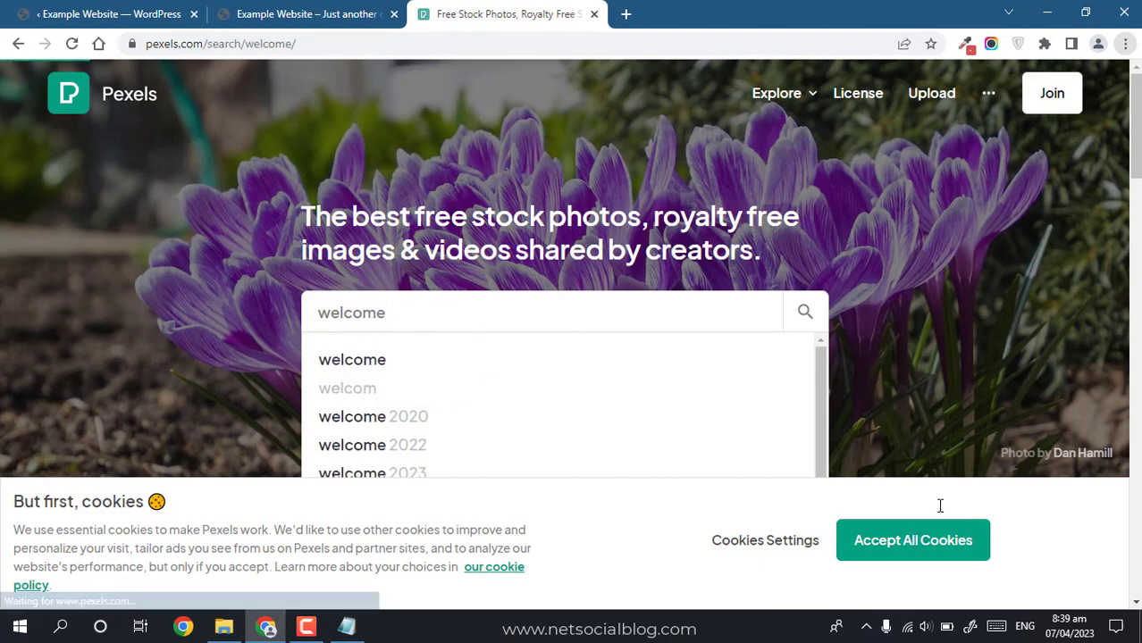
Step: Download the black-and-white WELCOME sign photo at a custom 640×480 size
click(912, 540)
drag(1136, 110, 1135, 127)
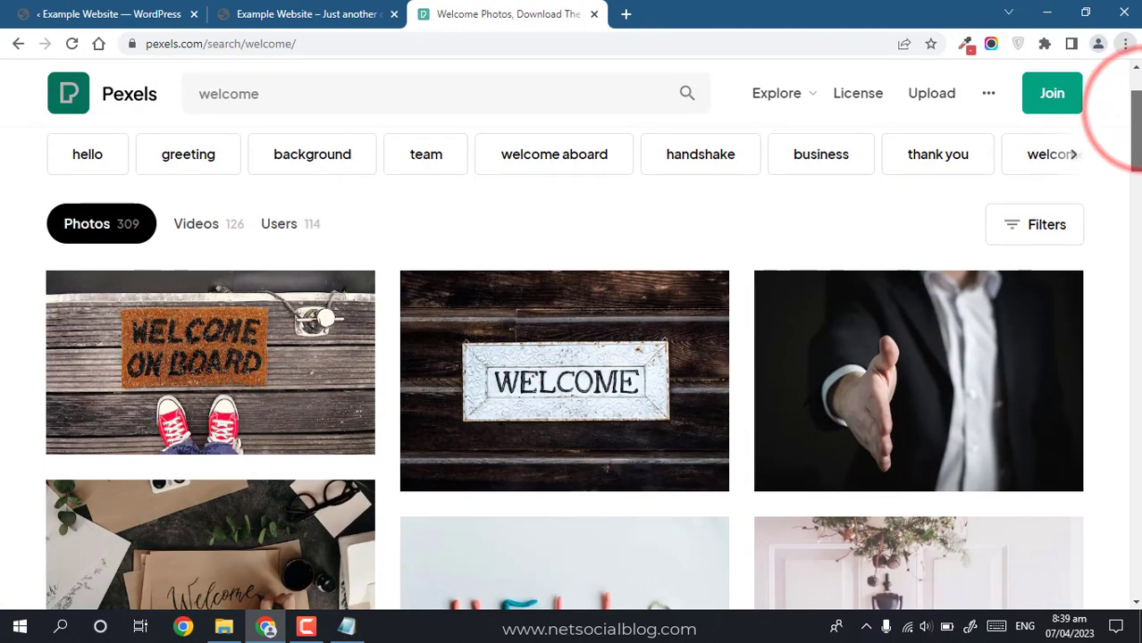
click(550, 395)
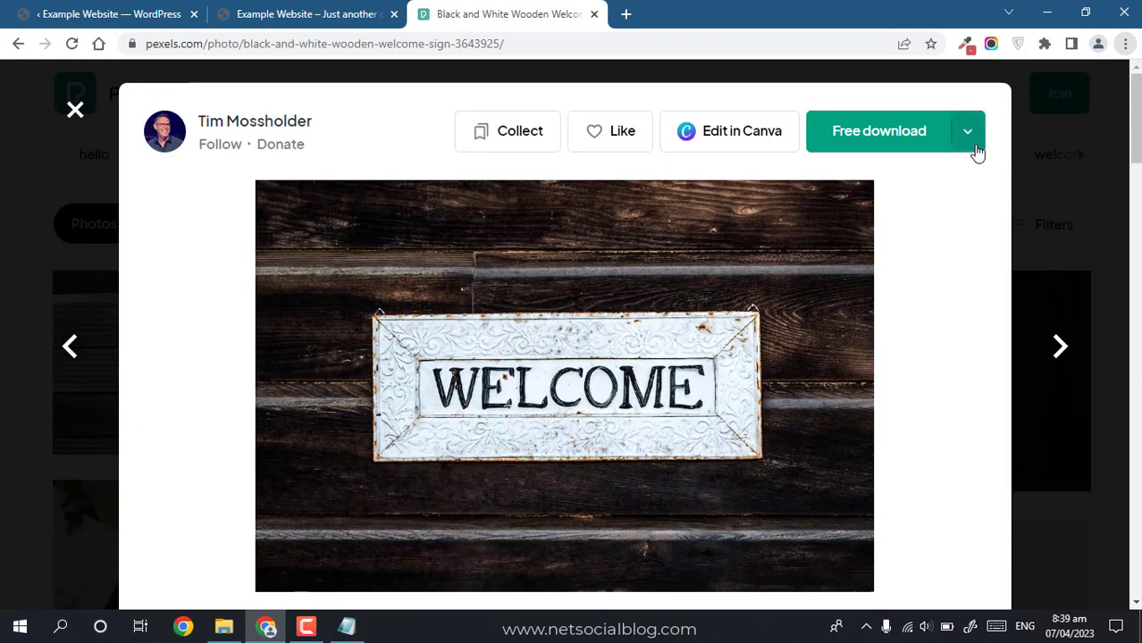
click(968, 133)
click(806, 441)
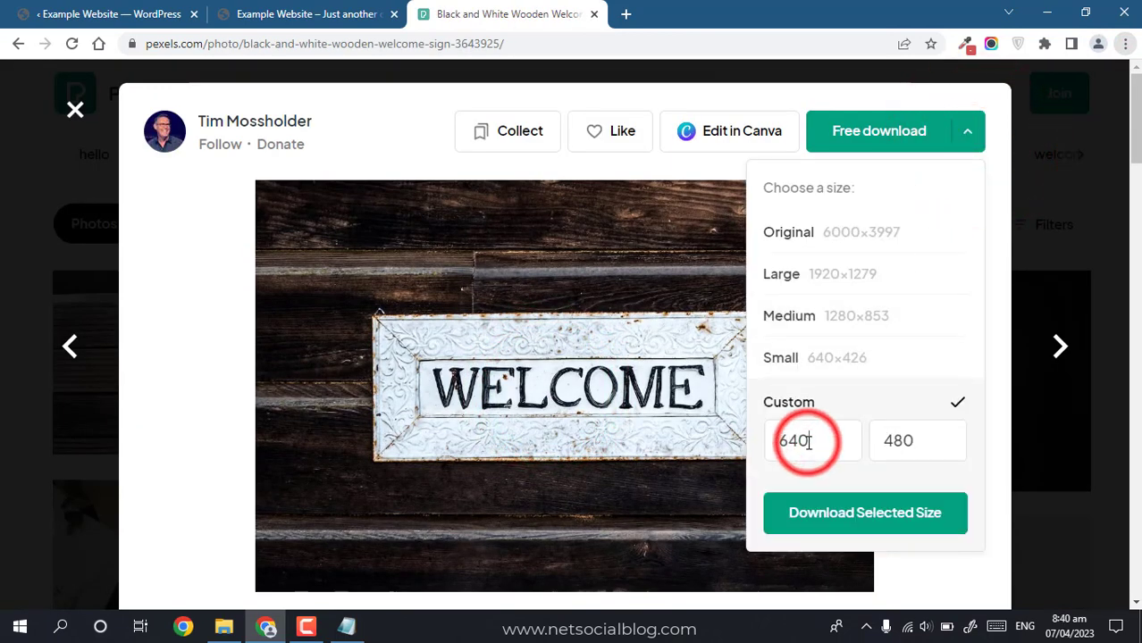
click(874, 527)
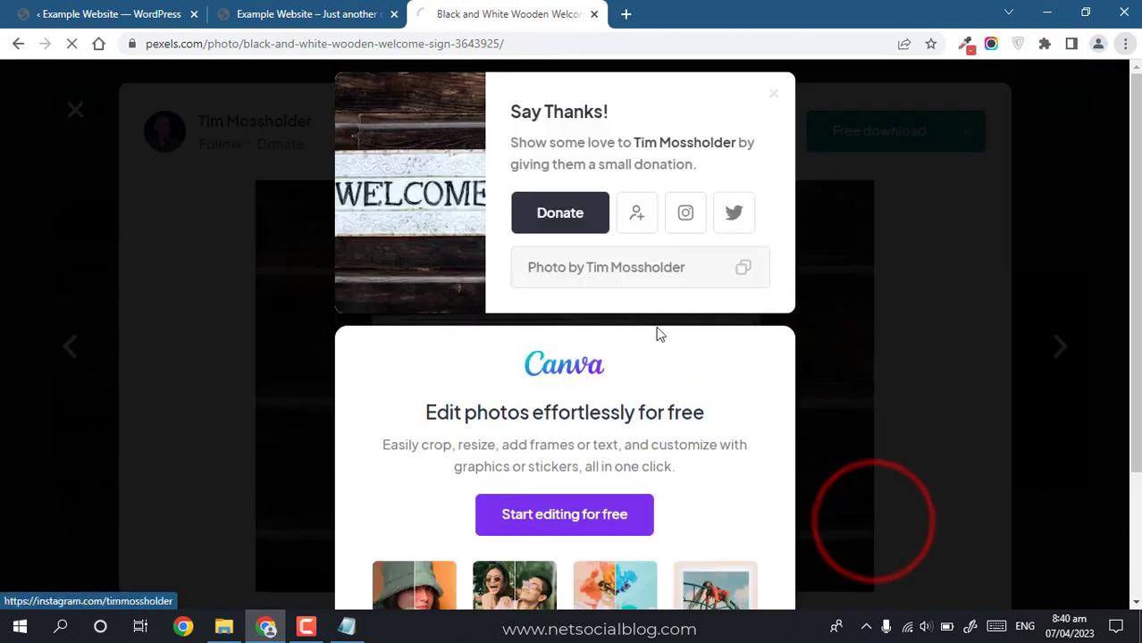
click(138, 6)
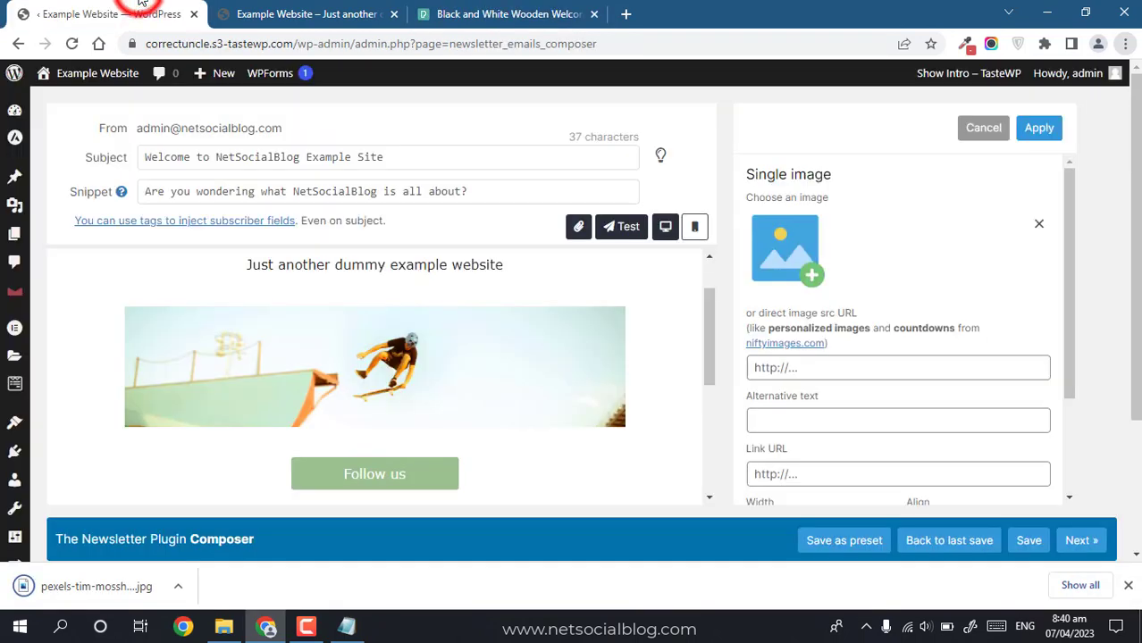
Step: Upload the downloaded 640×480 WELCOME sign JPG and set it as the block's image
click(441, 345)
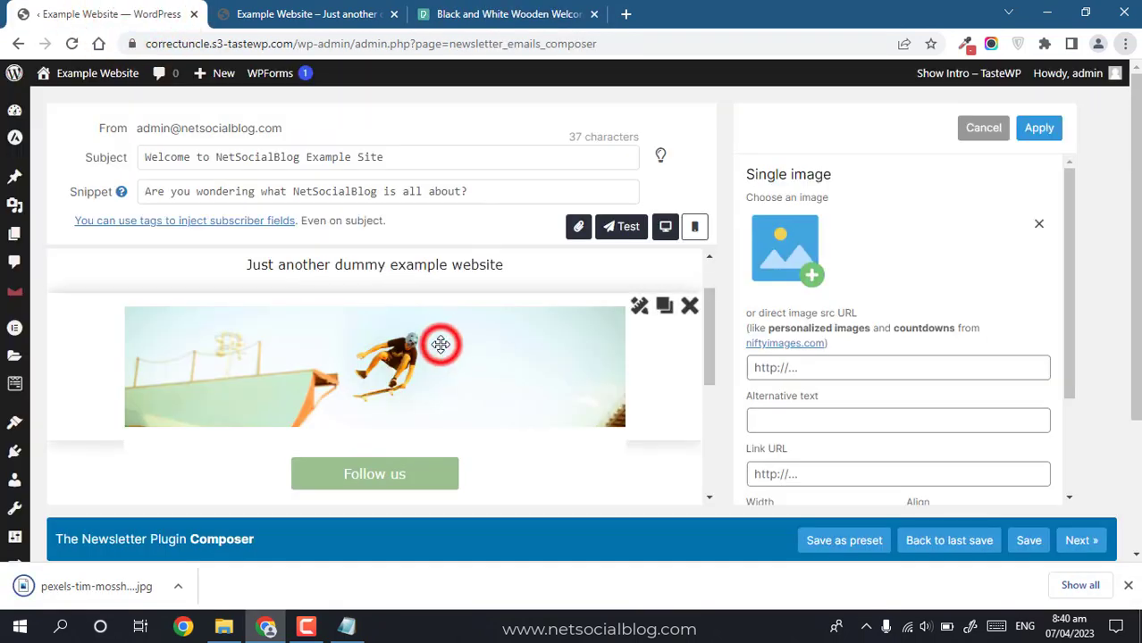
click(811, 273)
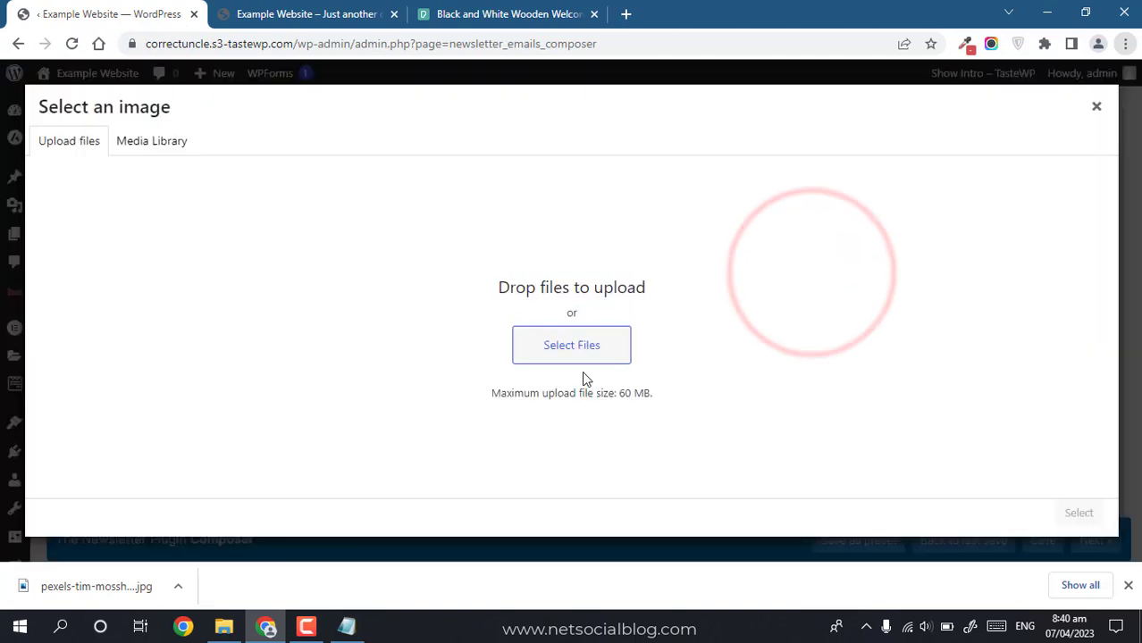
drag(582, 372, 571, 351)
click(571, 349)
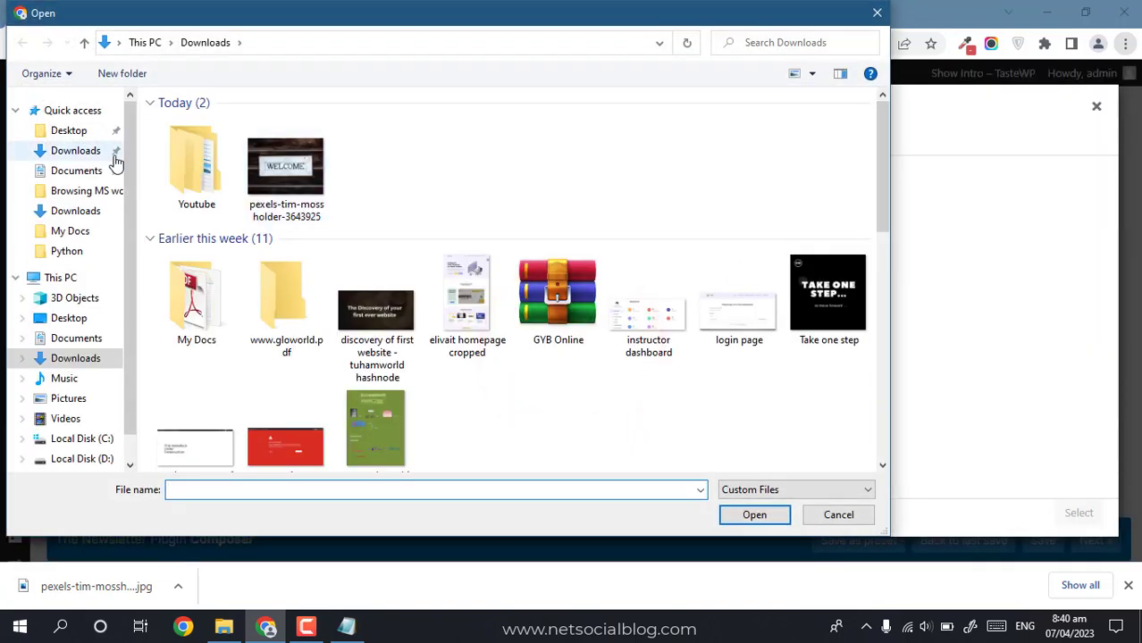
double_click(301, 211)
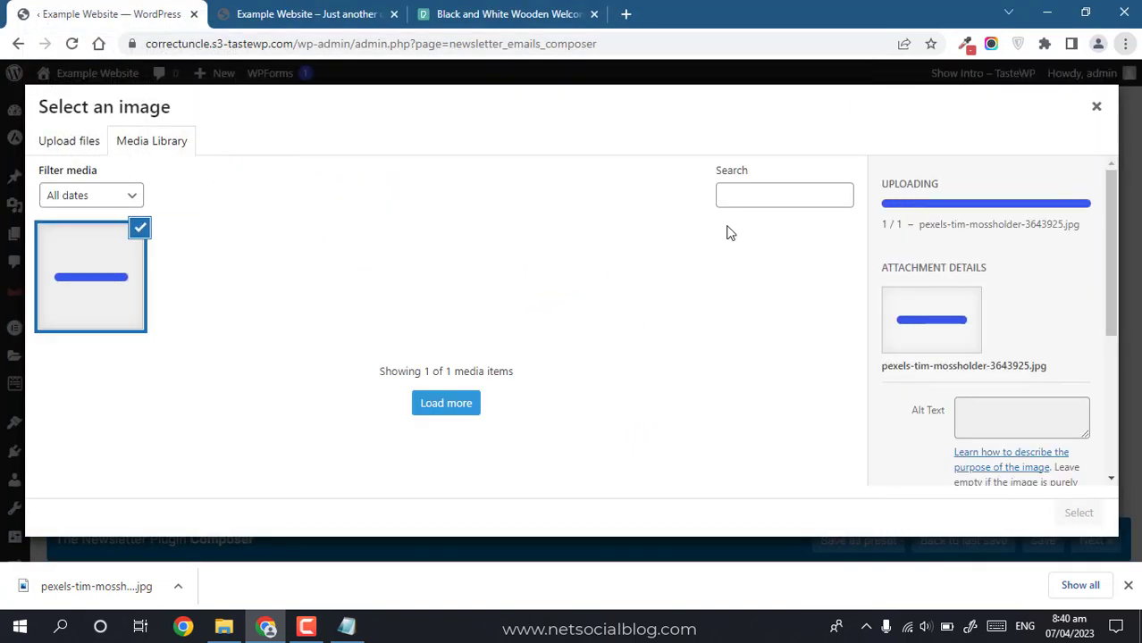
click(1099, 509)
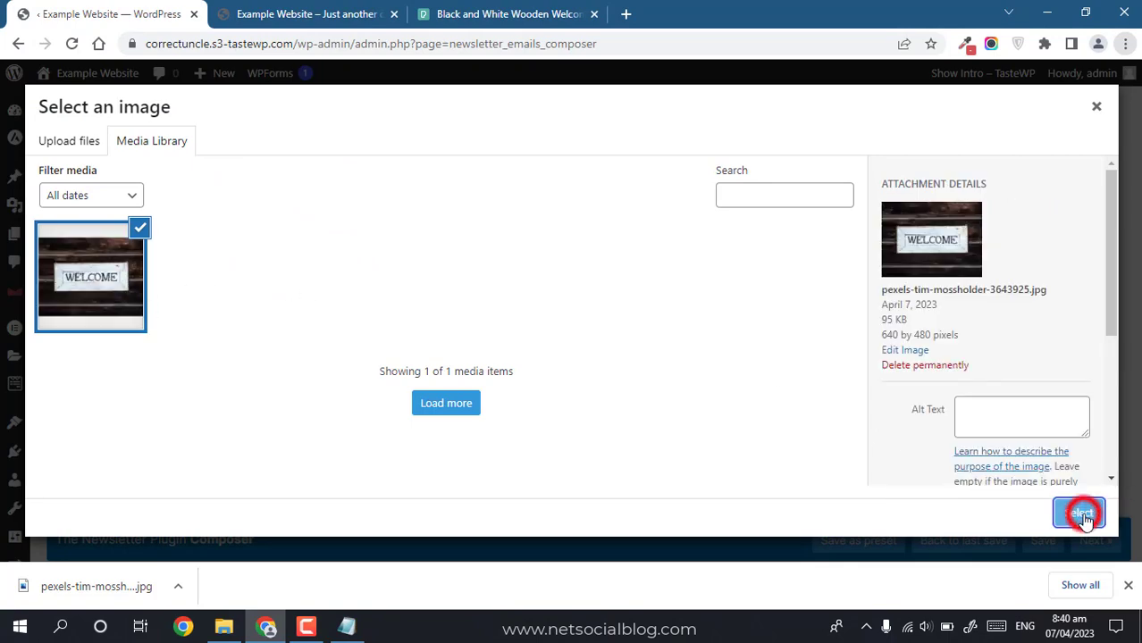
drag(712, 311, 713, 411)
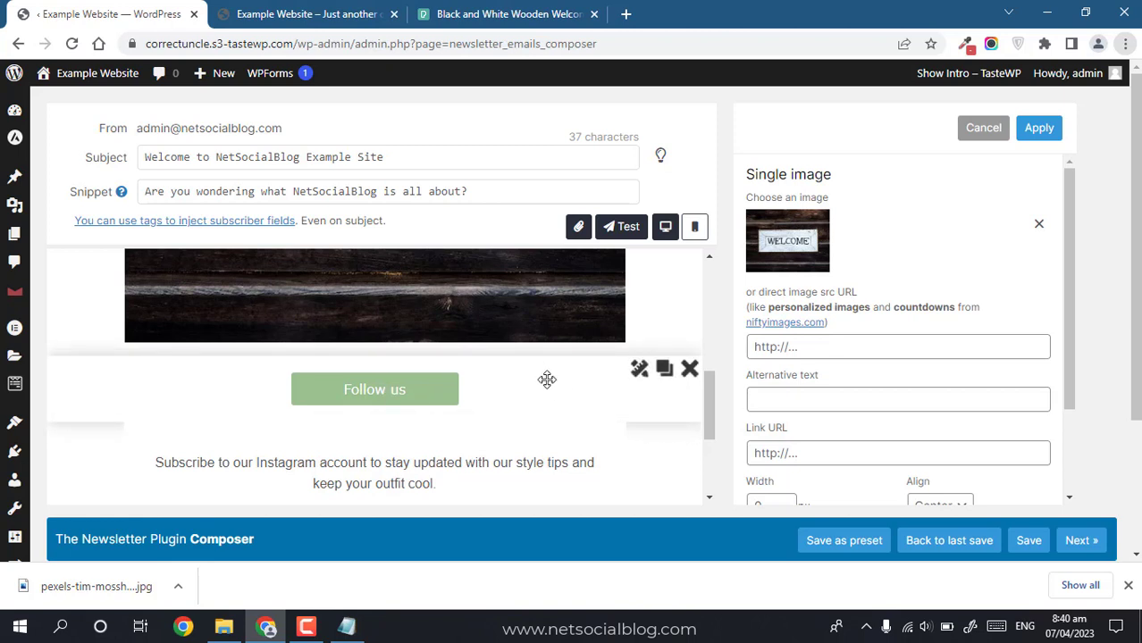
click(638, 374)
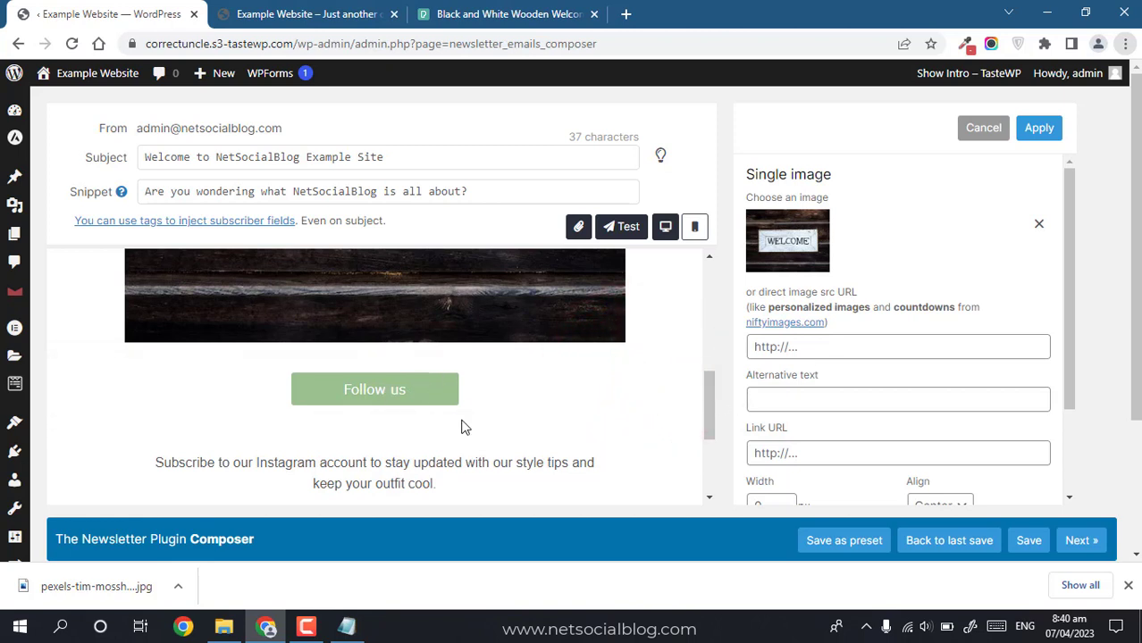
Step: Relabel the Follow us button 'Visit our Youtube Channel' and set its URL to the site's YouTube channel
click(500, 418)
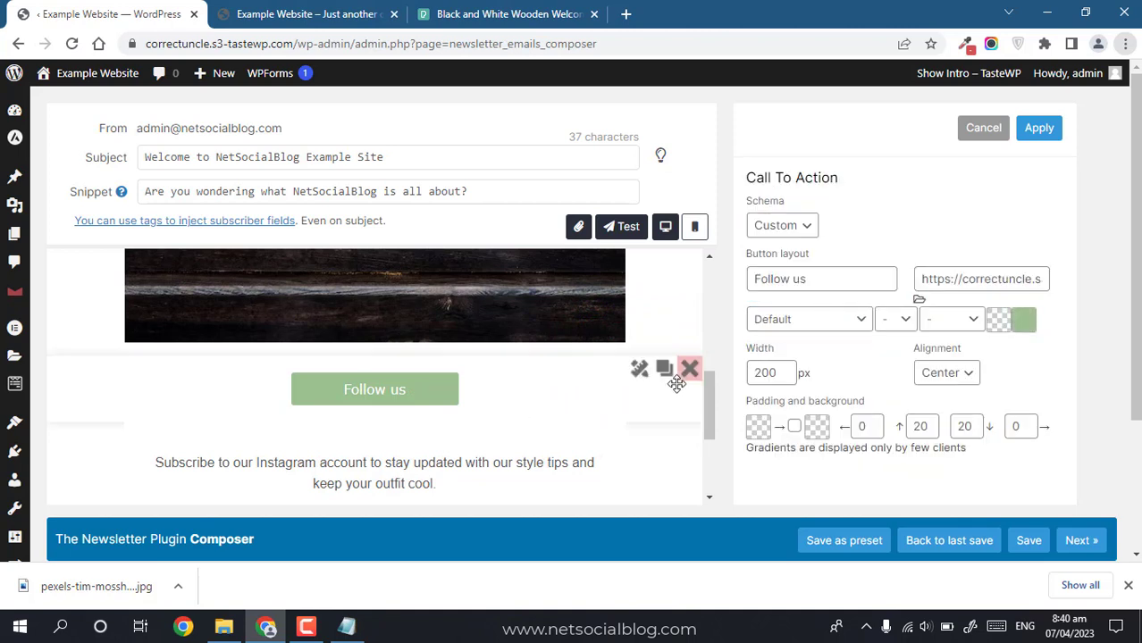
triple_click(810, 280)
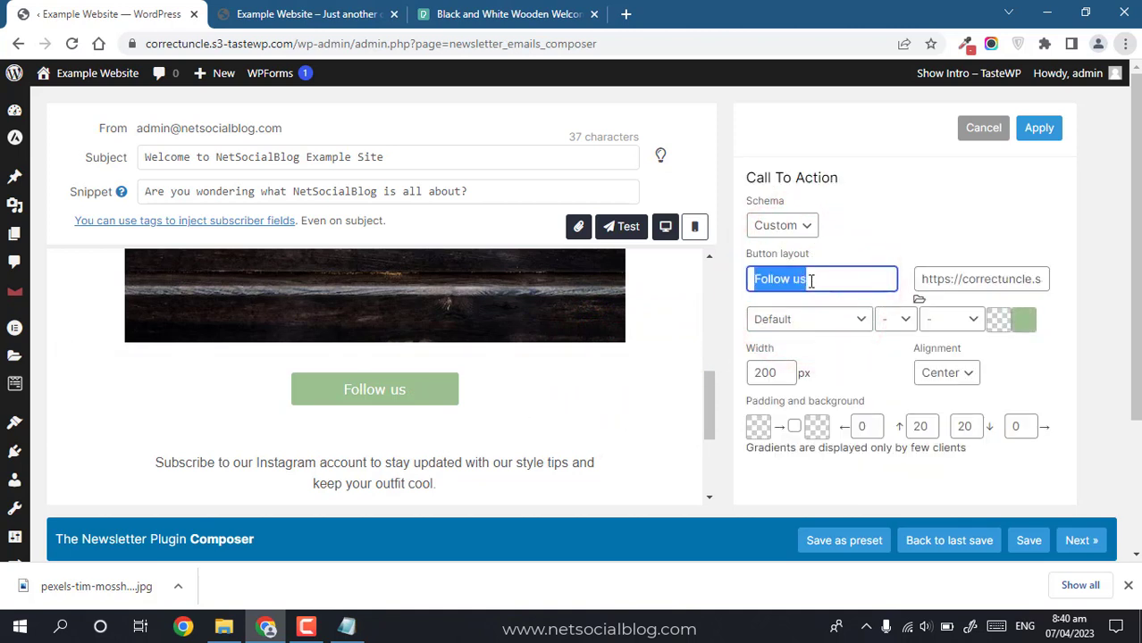
text(Visit our Yout)
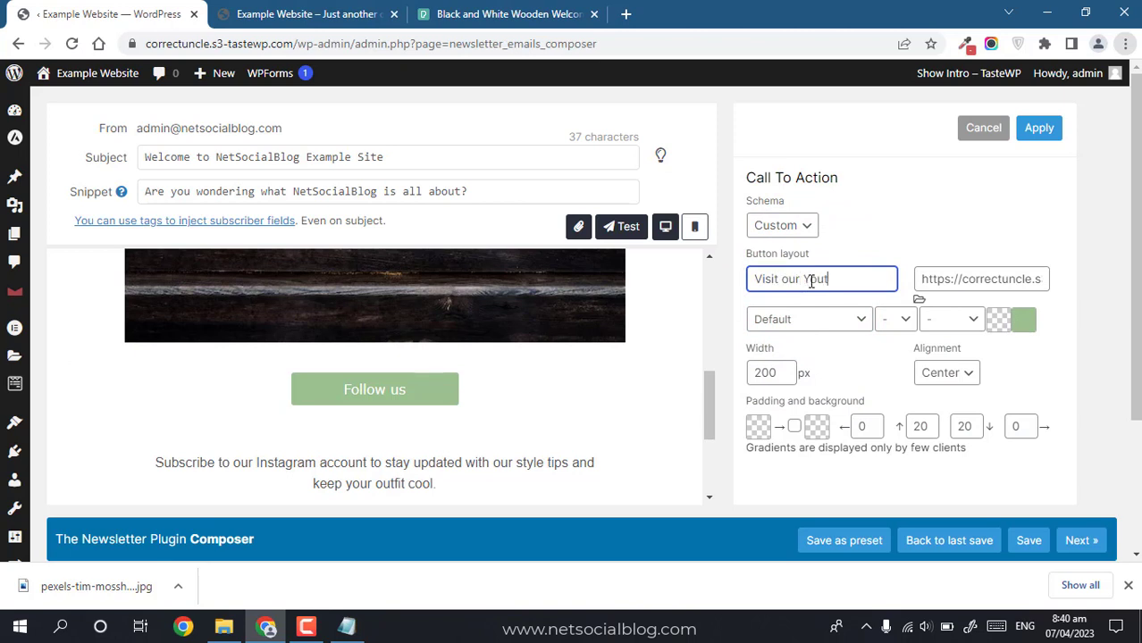
text(ube Channel)
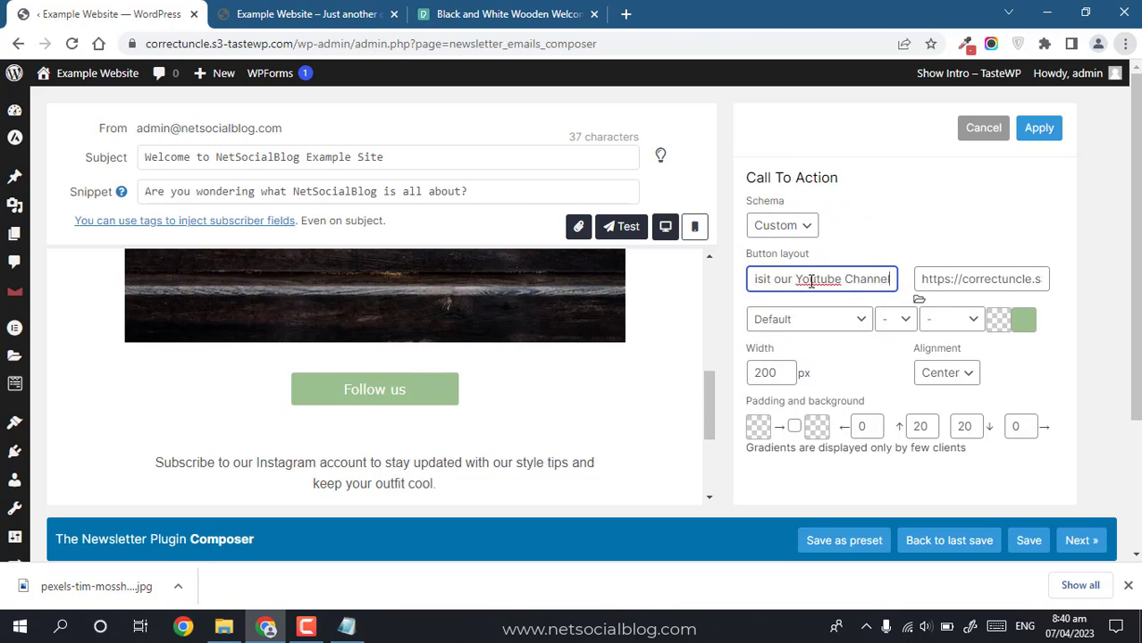
triple_click(988, 279)
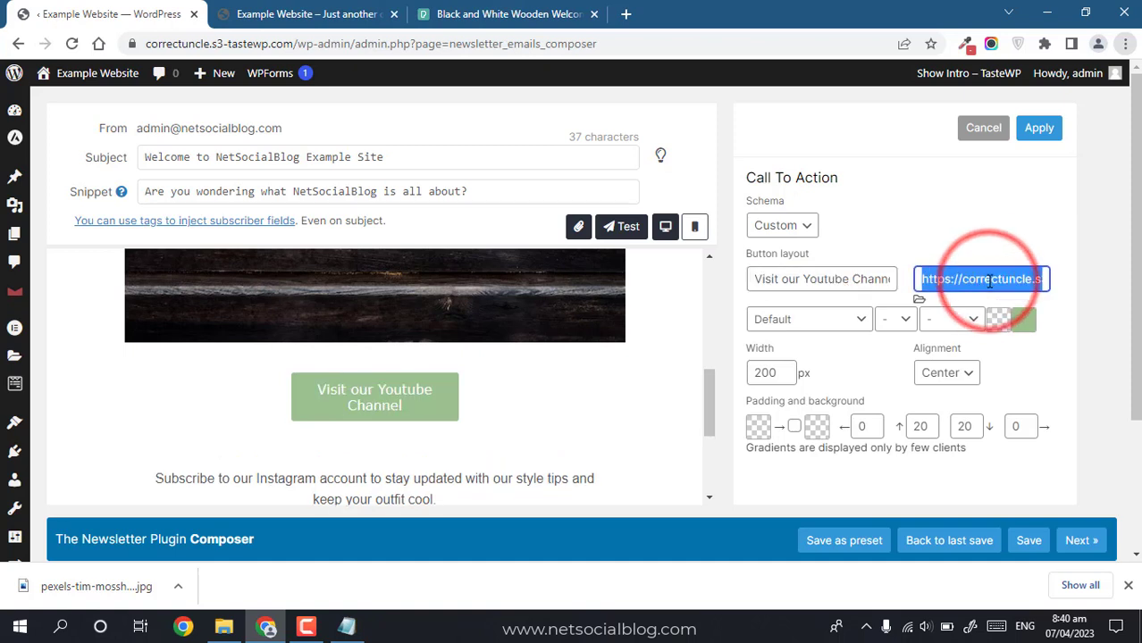
text(https://youtube)
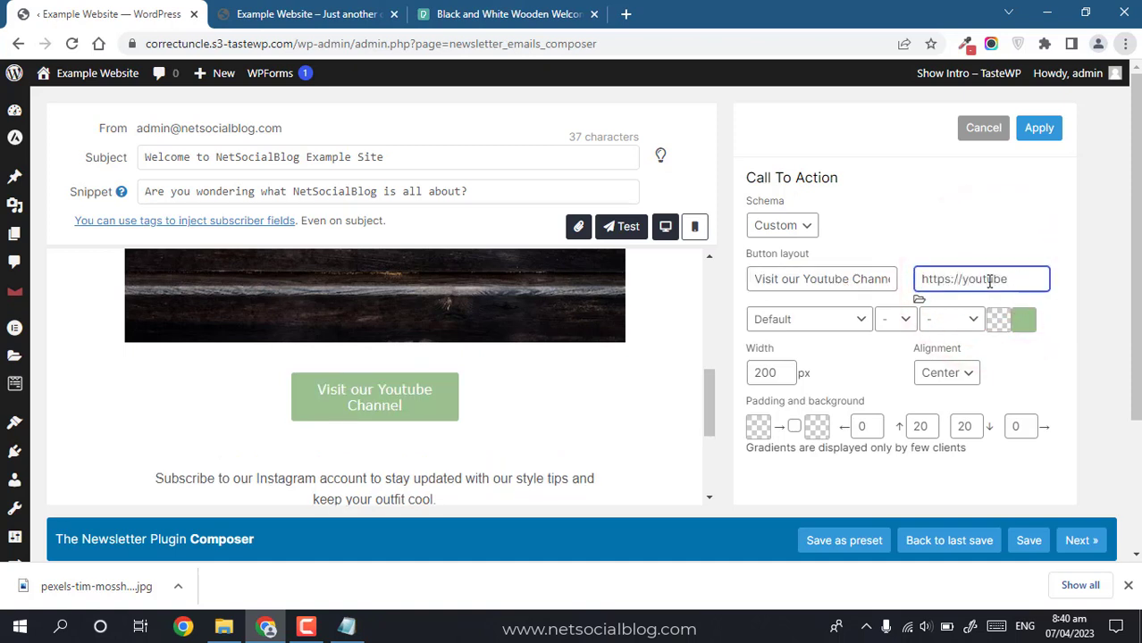
text(.com/@ne)
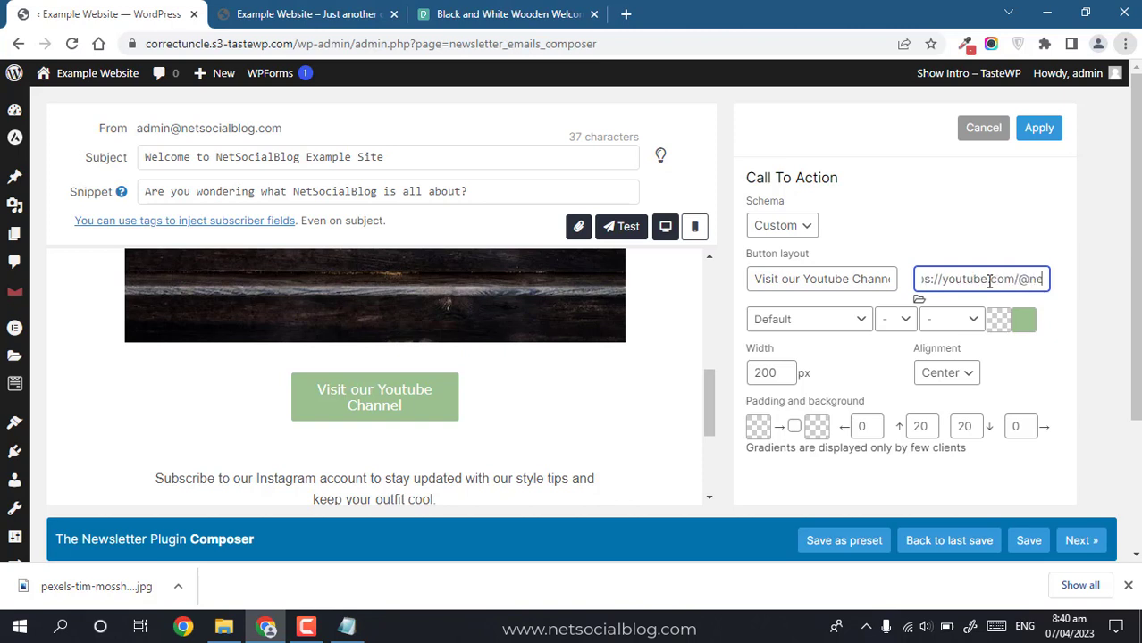
text(tsocialblog)
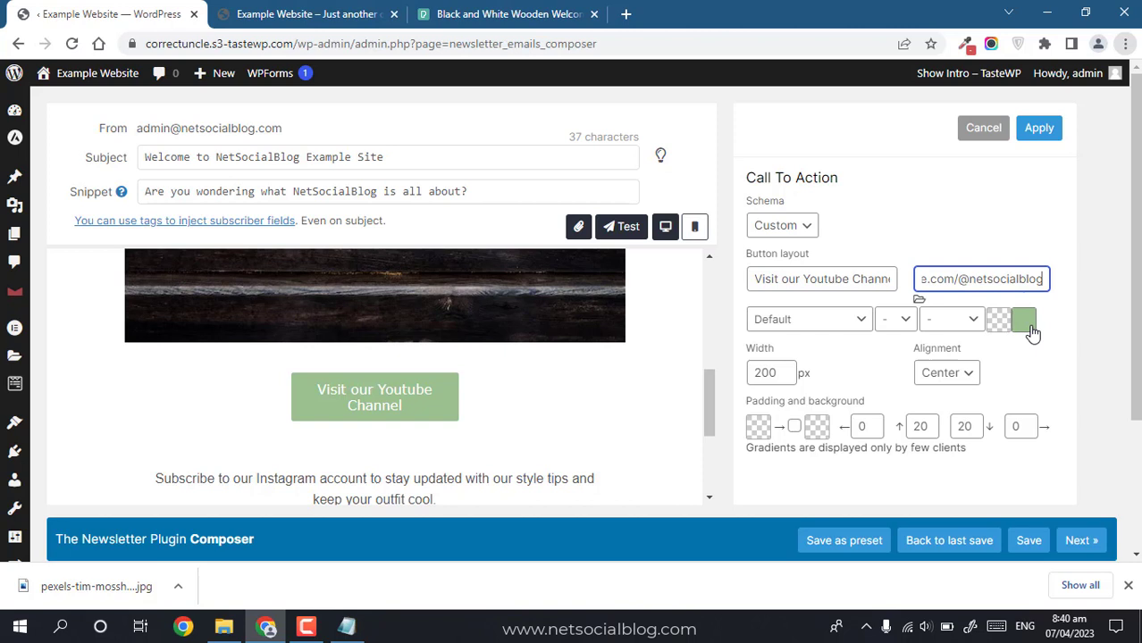
Step: Change the button colour from green to red #cc0000
click(1028, 326)
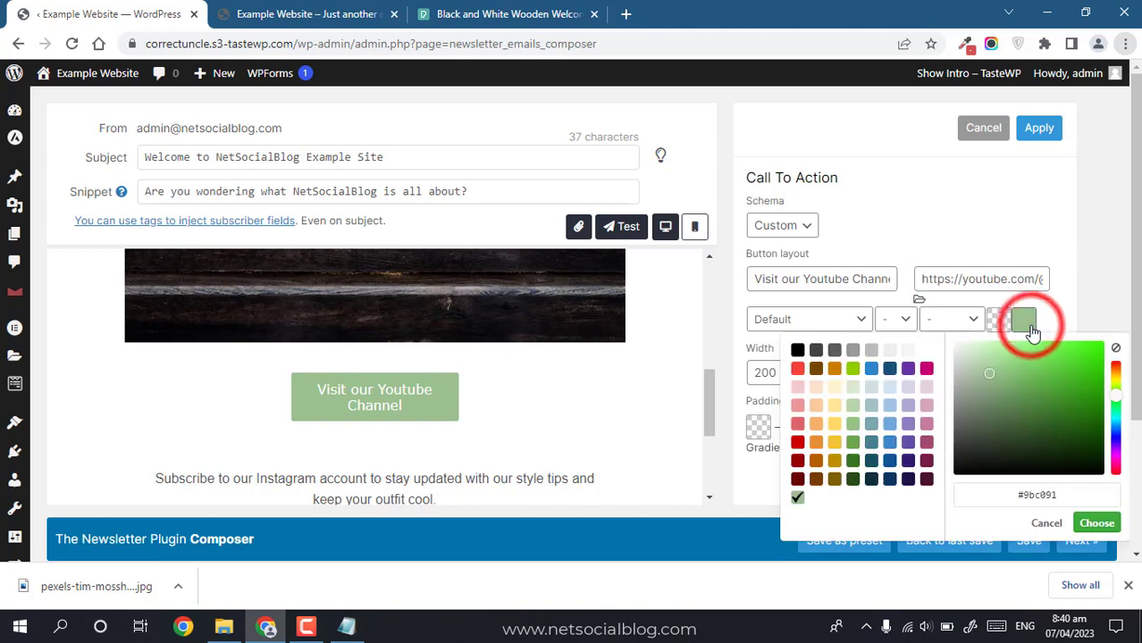
click(798, 442)
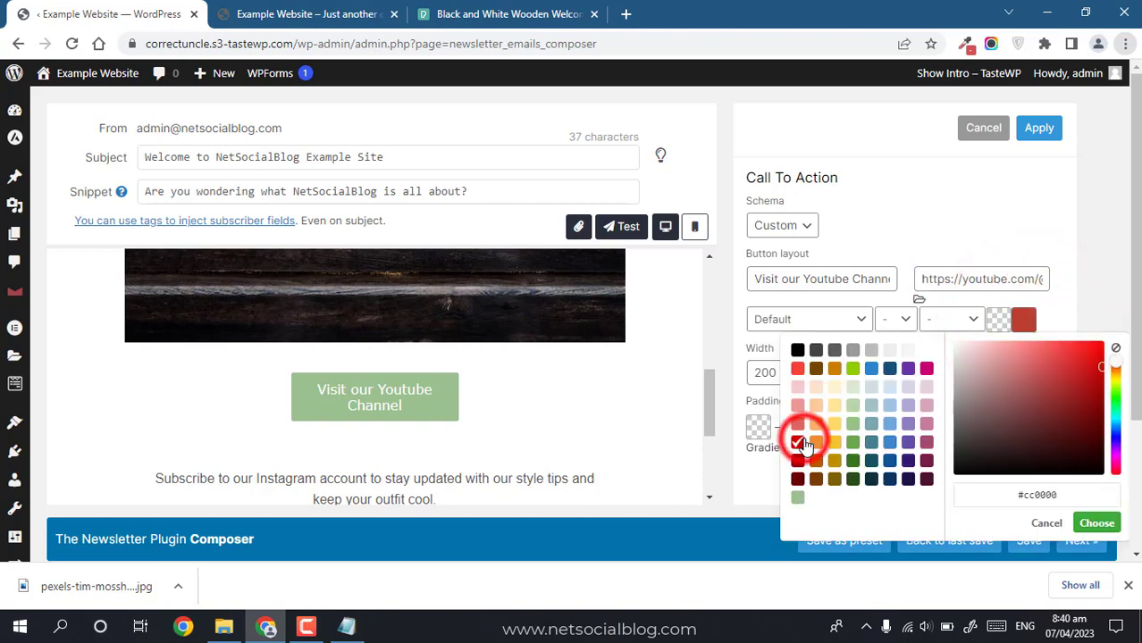
click(1096, 522)
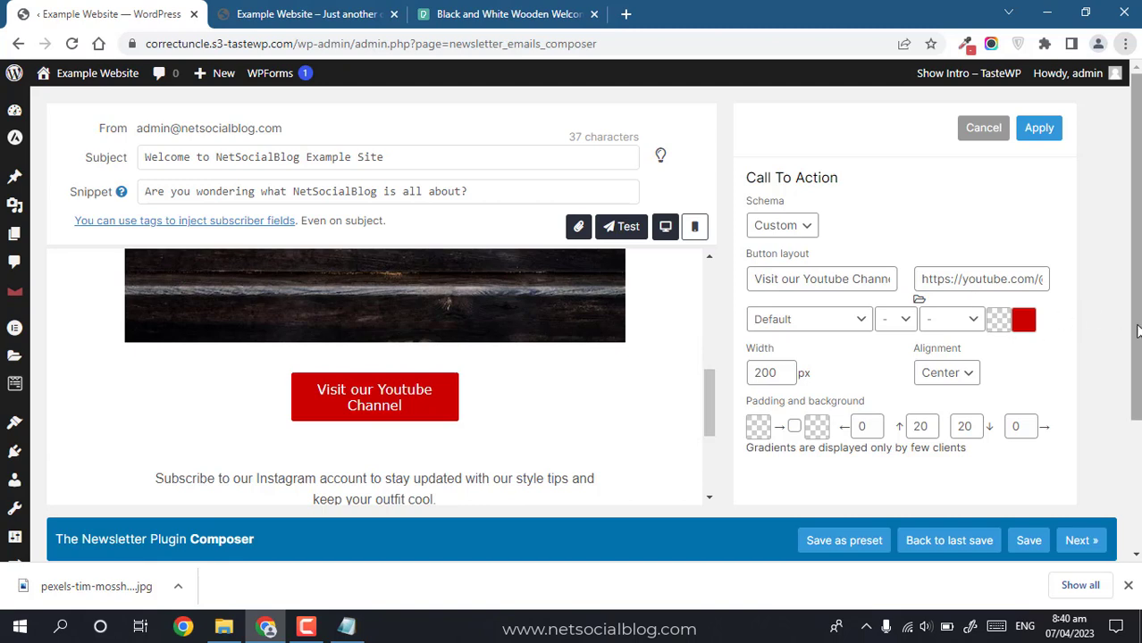
drag(1137, 326, 1137, 359)
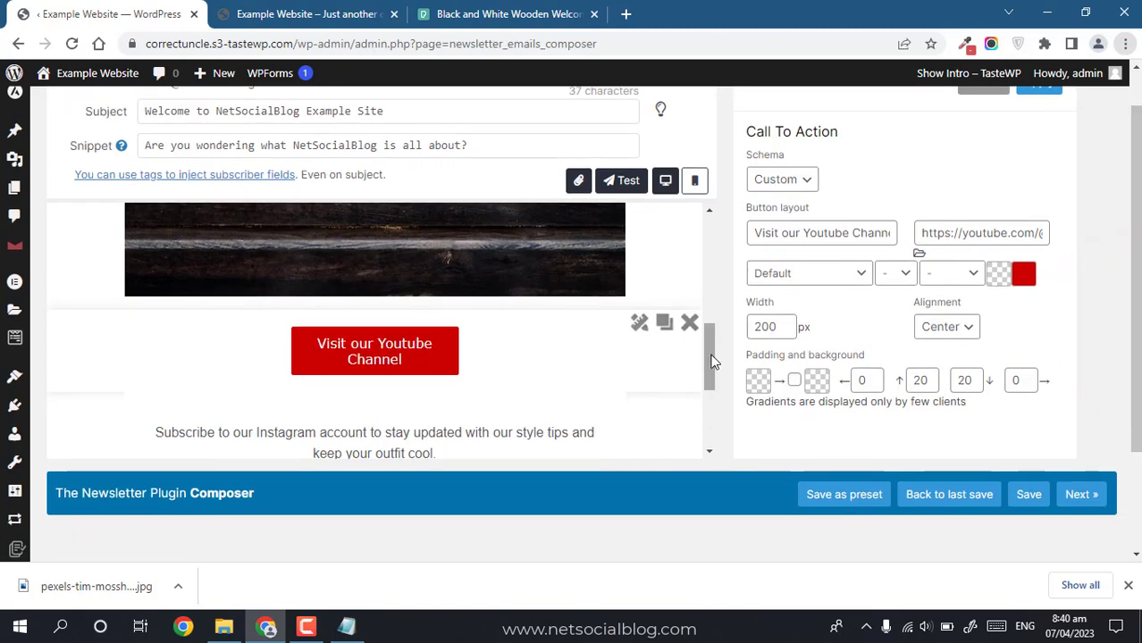
drag(713, 360, 711, 382)
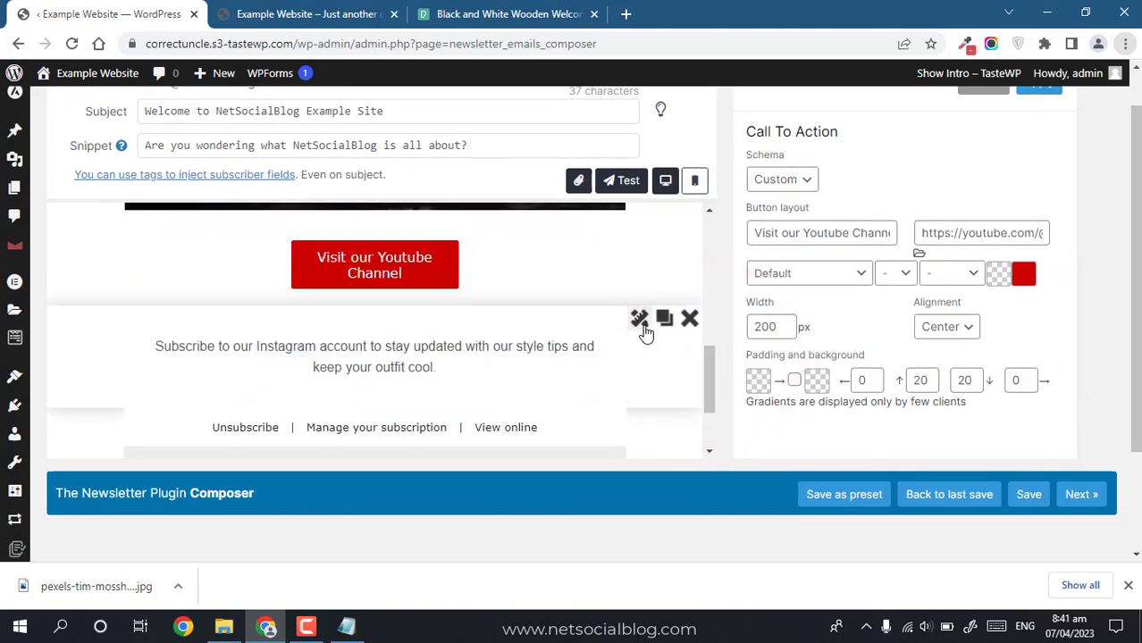
Step: In the closing text block, change 'Instagram account' to 'website'
click(640, 319)
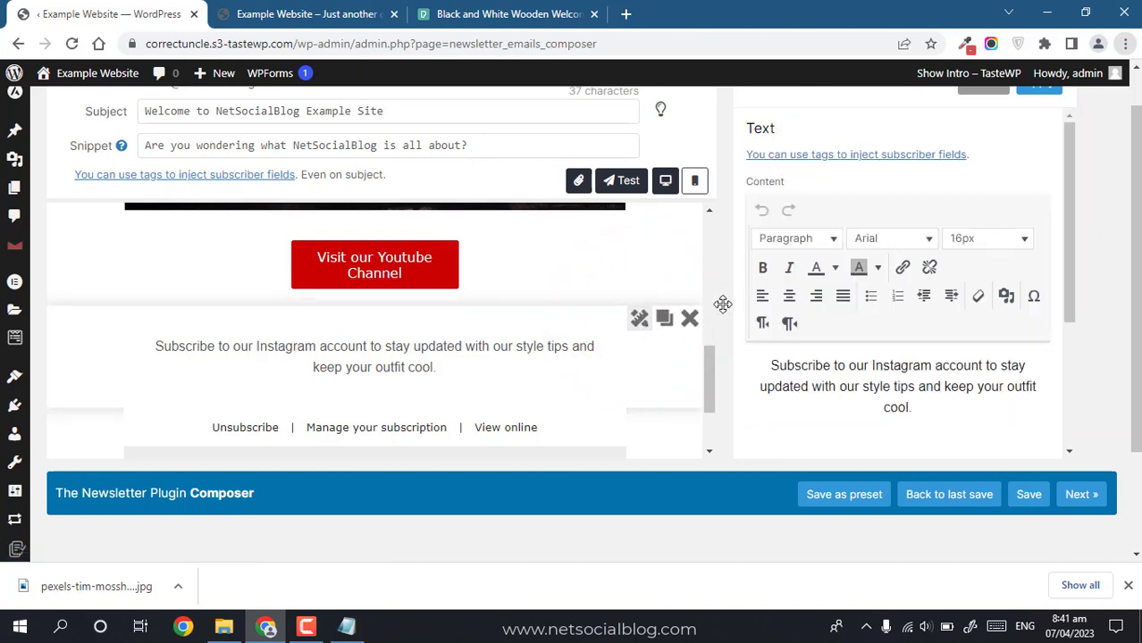
double_click(875, 368)
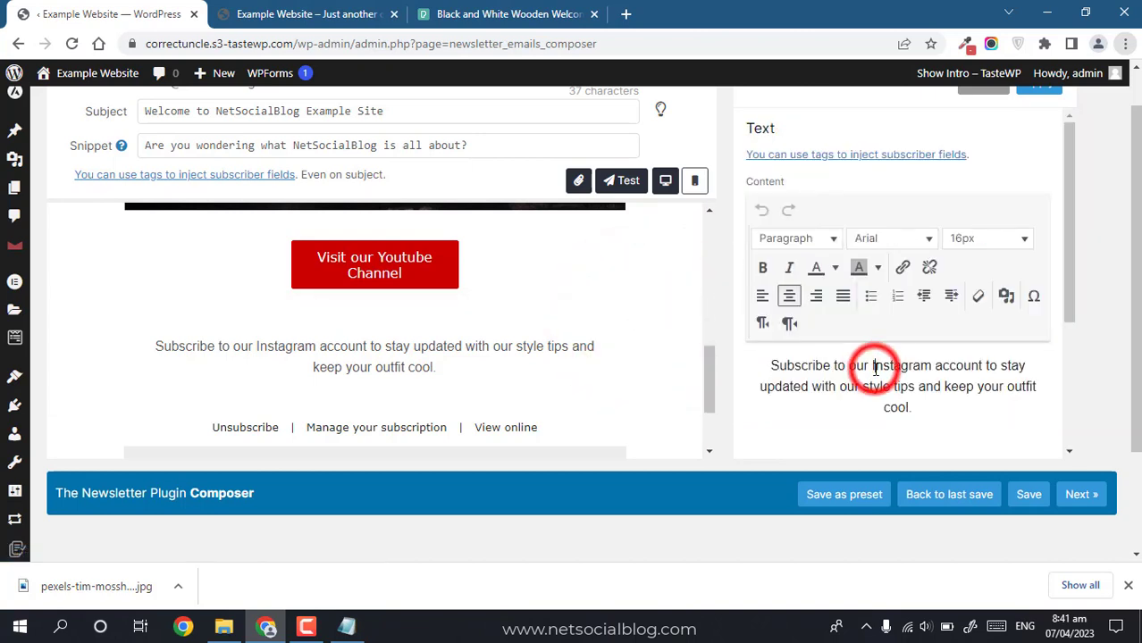
text(website)
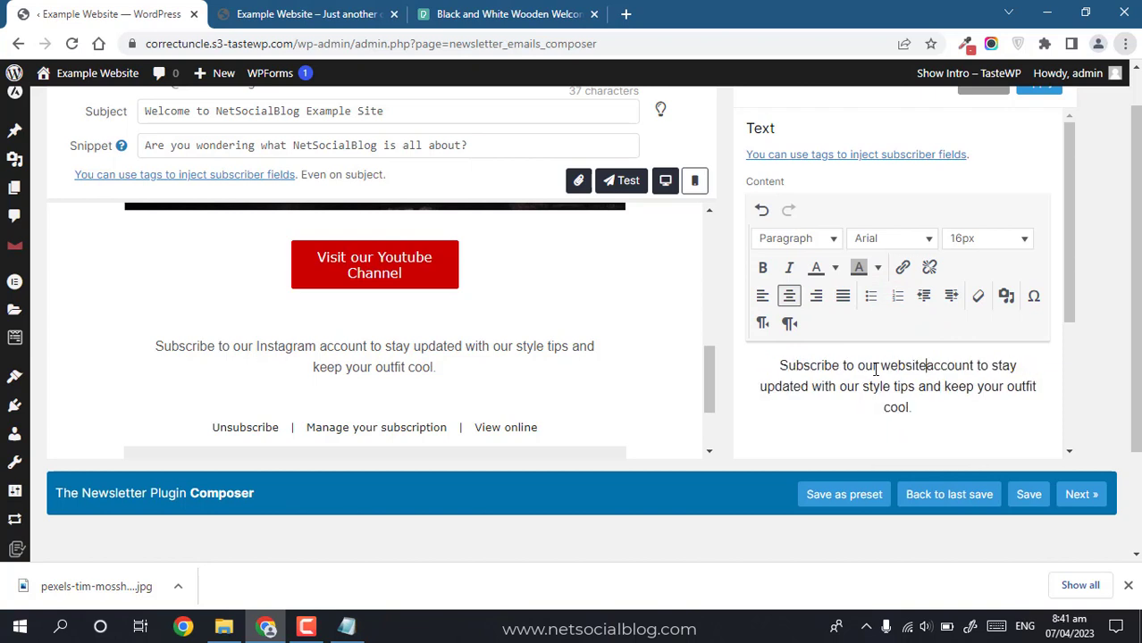
key(ctrl+shift+Right)
key(BackSpace)
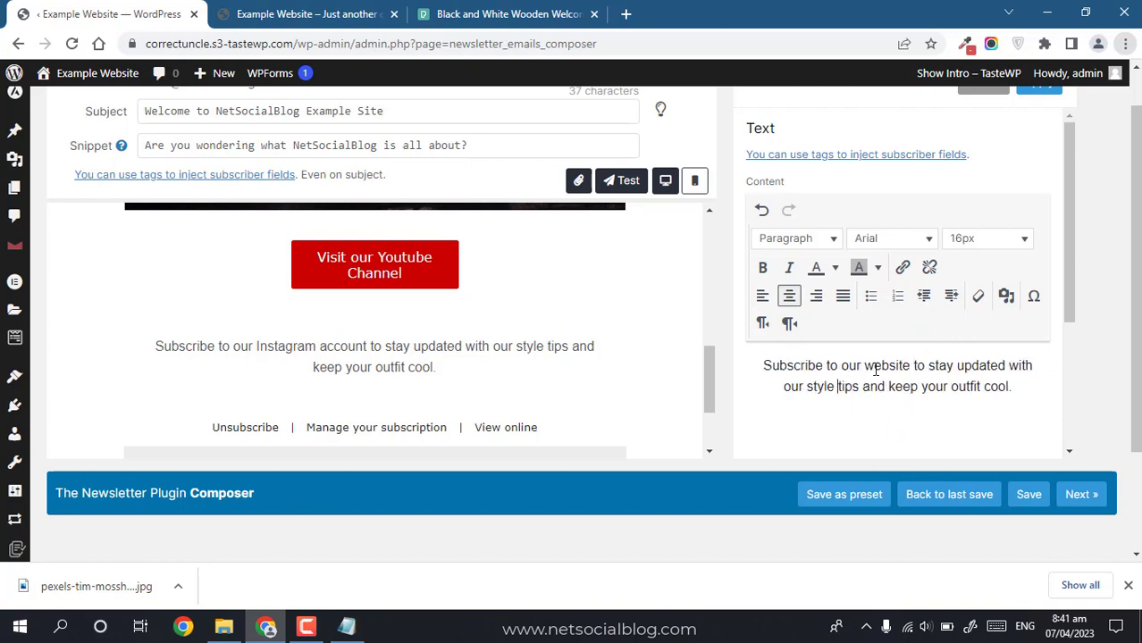
Step: Replace 'style tips and keep your outfit cool' with 'latest tech, social media and WordPress tips and stay cool'
key(ctrl+shift+Left)
key(BackSpace)
text(latest tech, tips a)
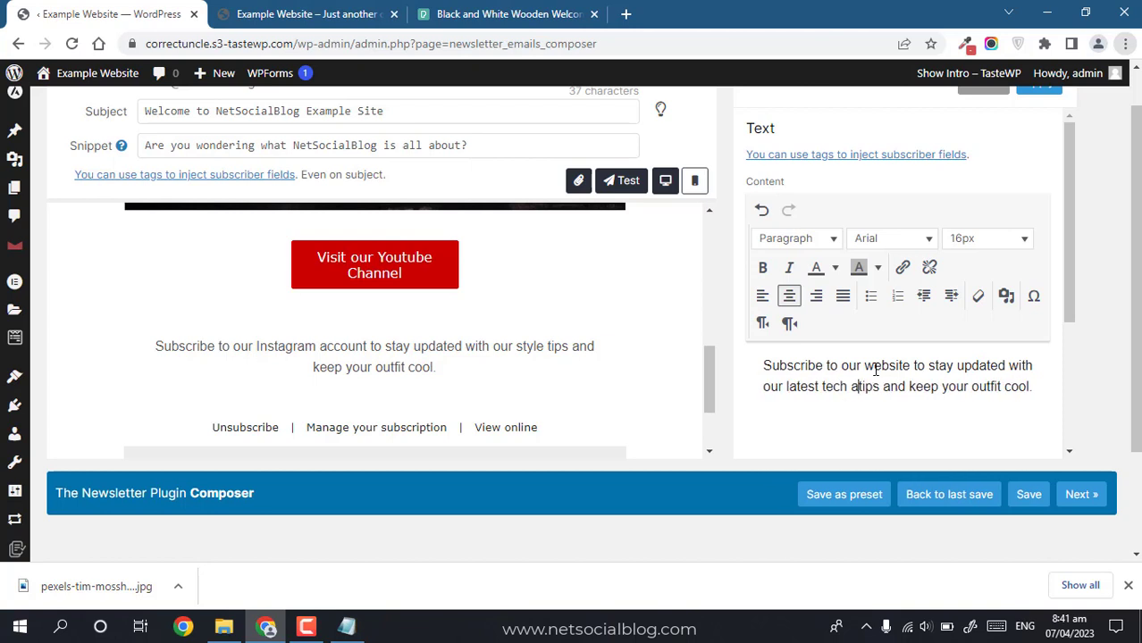
text(nd)
key(BackSpace)
key(BackSpace)
key(BackSpace)
key(BackSpace)
key(BackSpace)
text(, s)
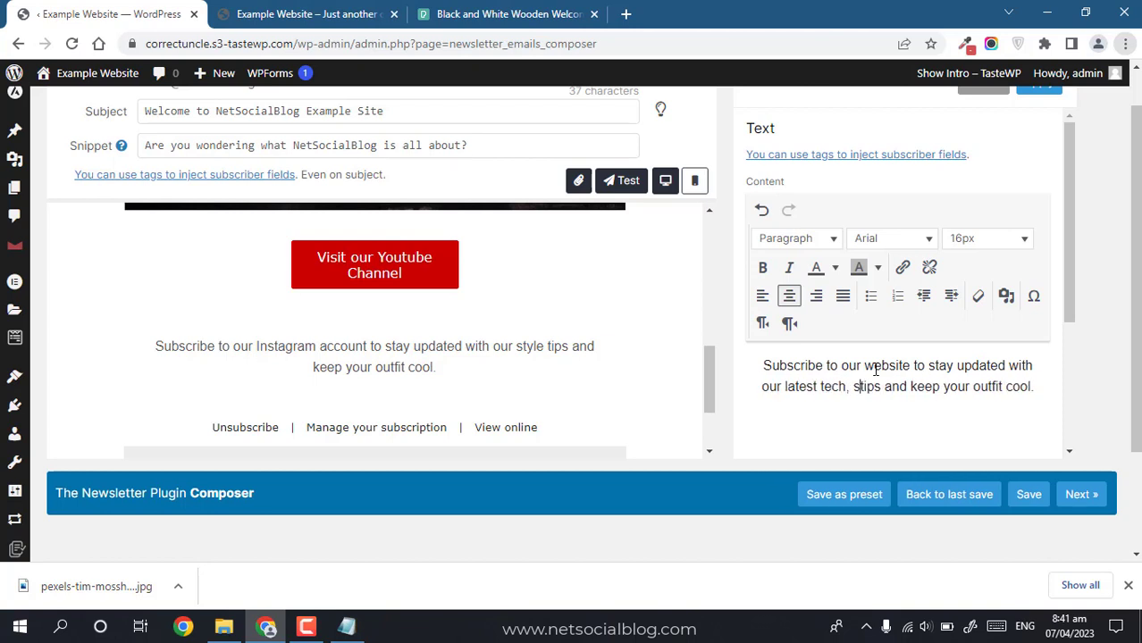
text(ocial media and w)
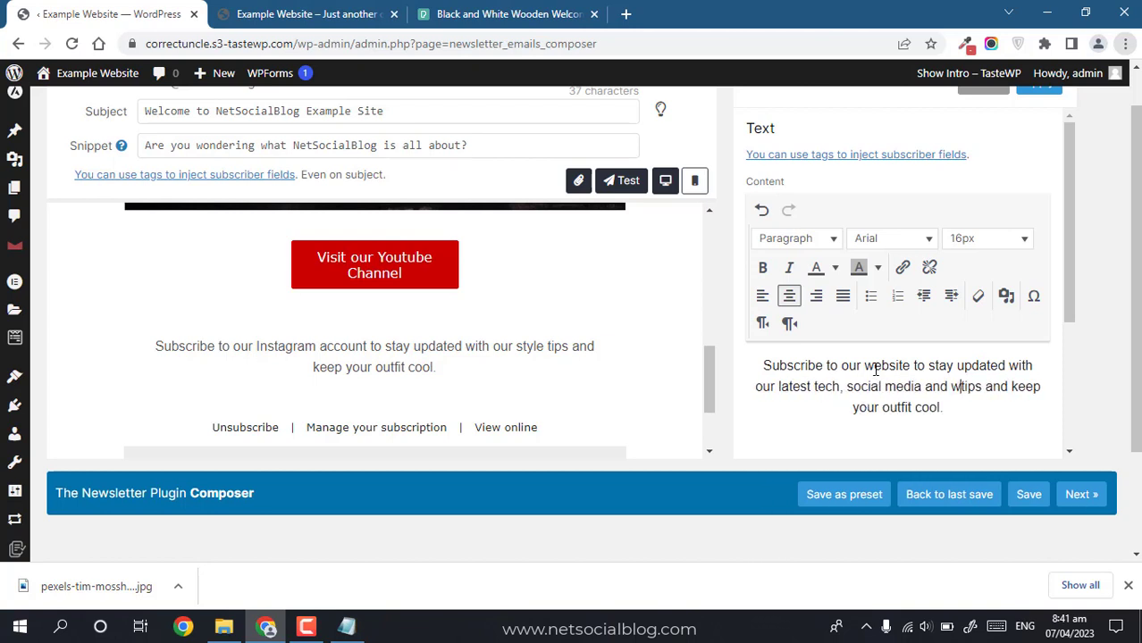
text(orpWordPress)
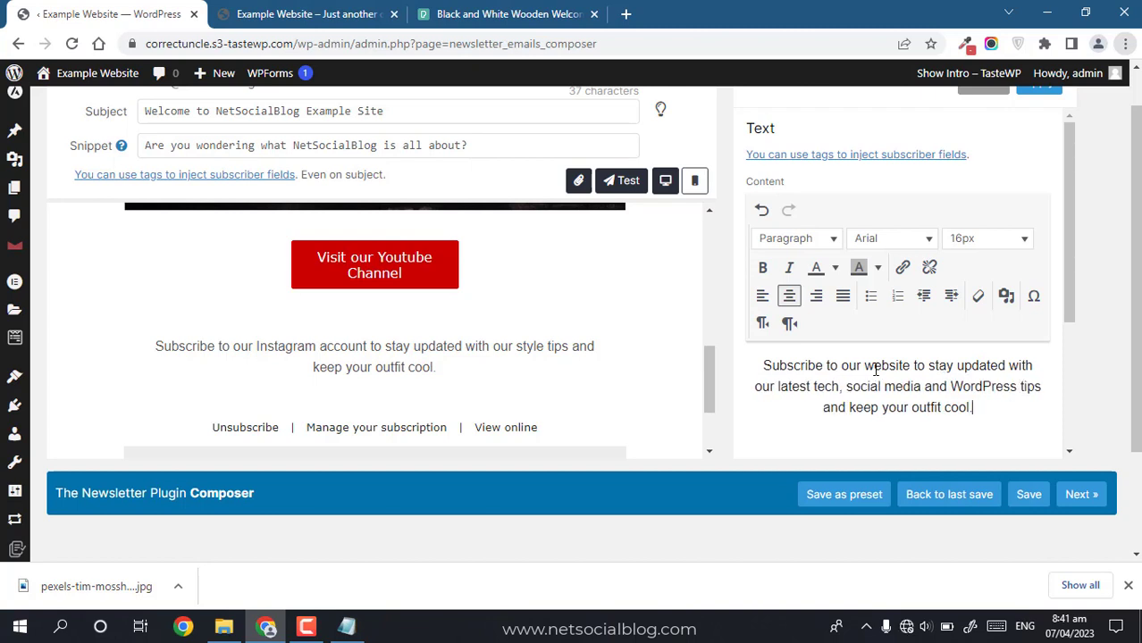
key(ctrl+shift+Left)
key(ctrl+shift+Left)
text(sta)
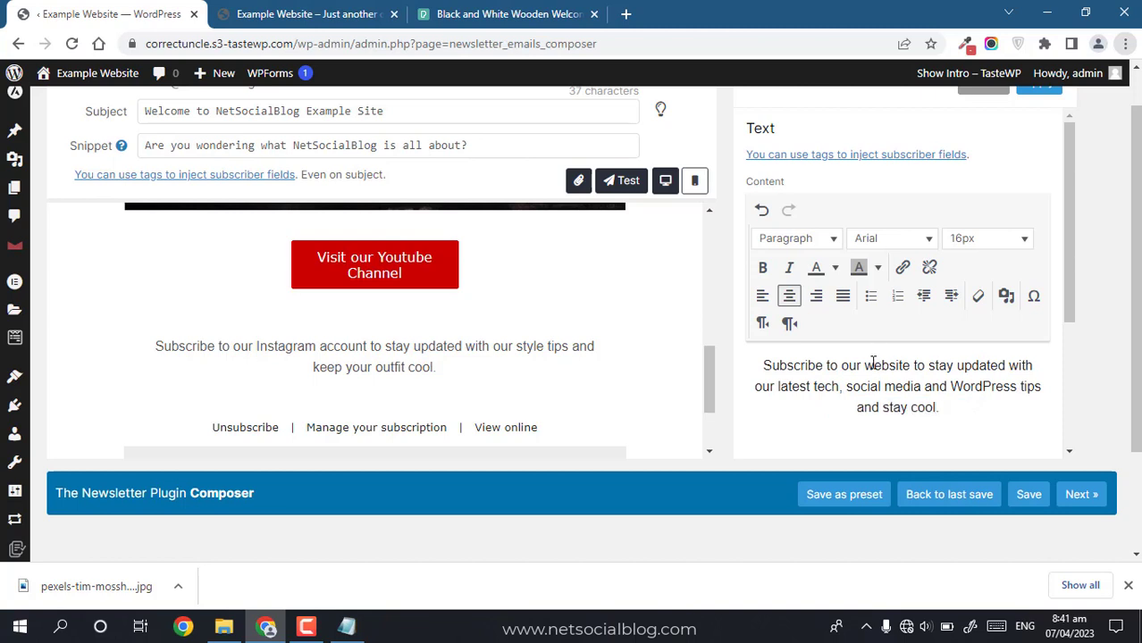
click(863, 365)
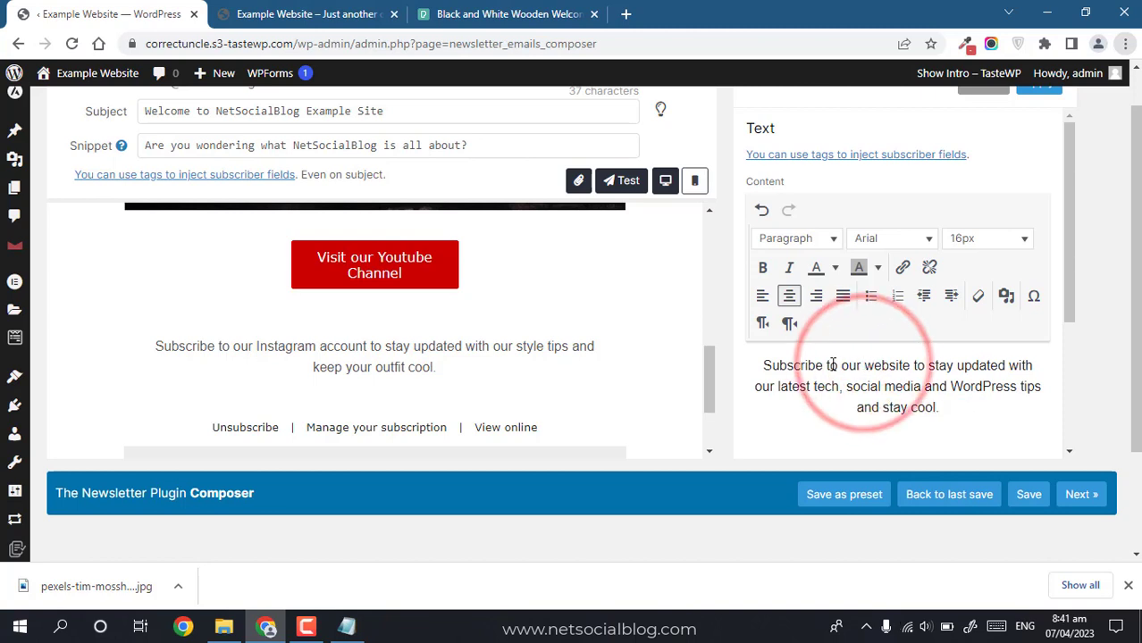
drag(840, 364, 910, 366)
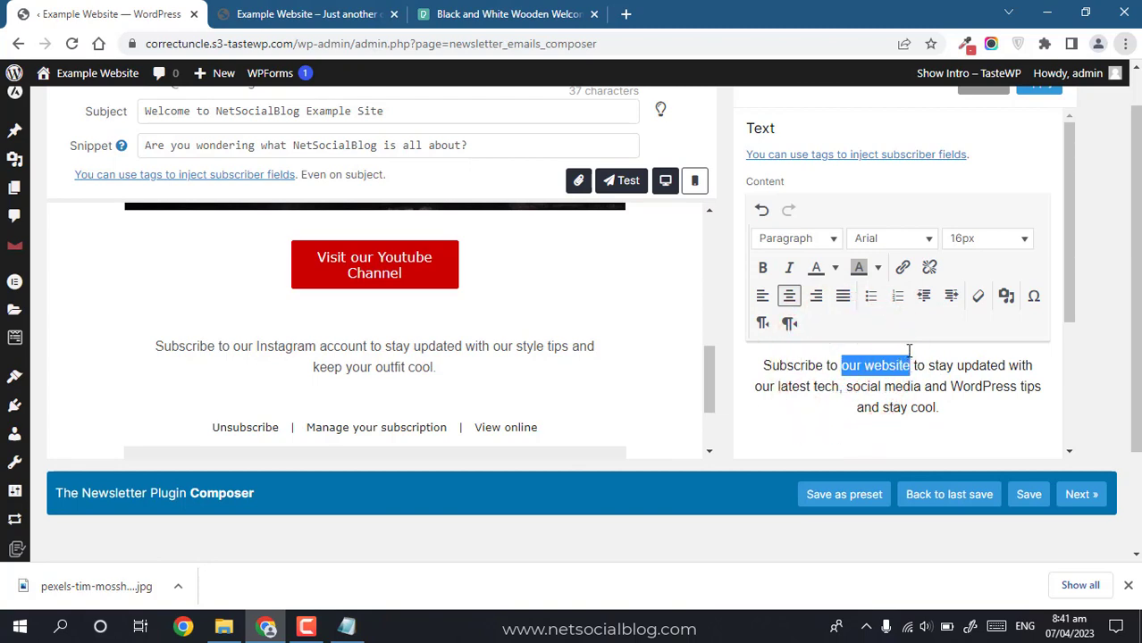
click(903, 267)
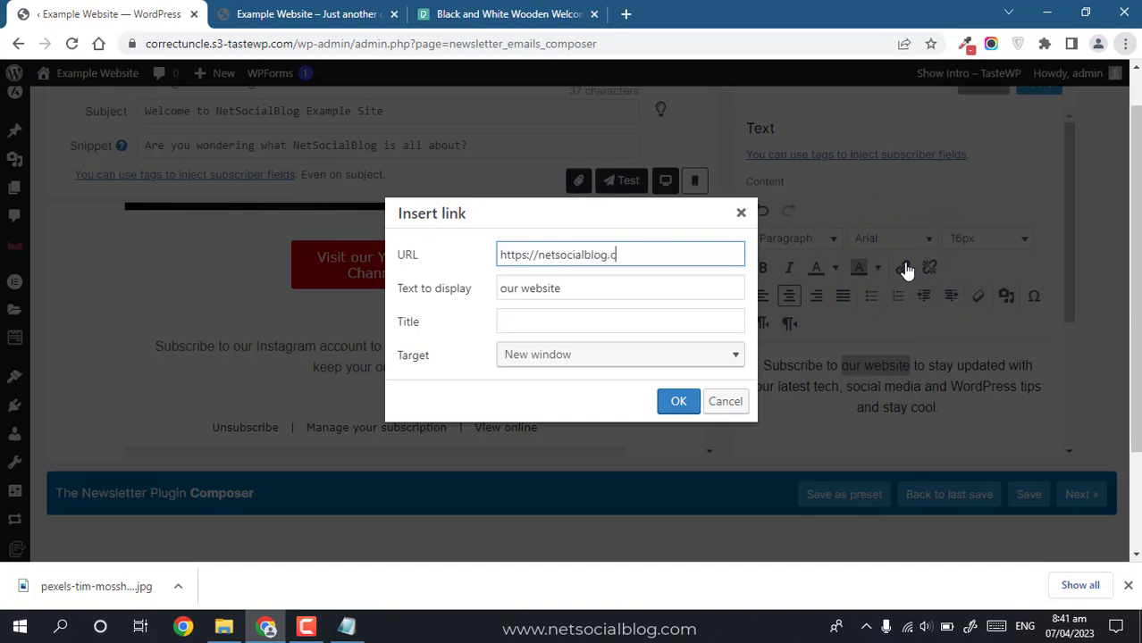
click(583, 355)
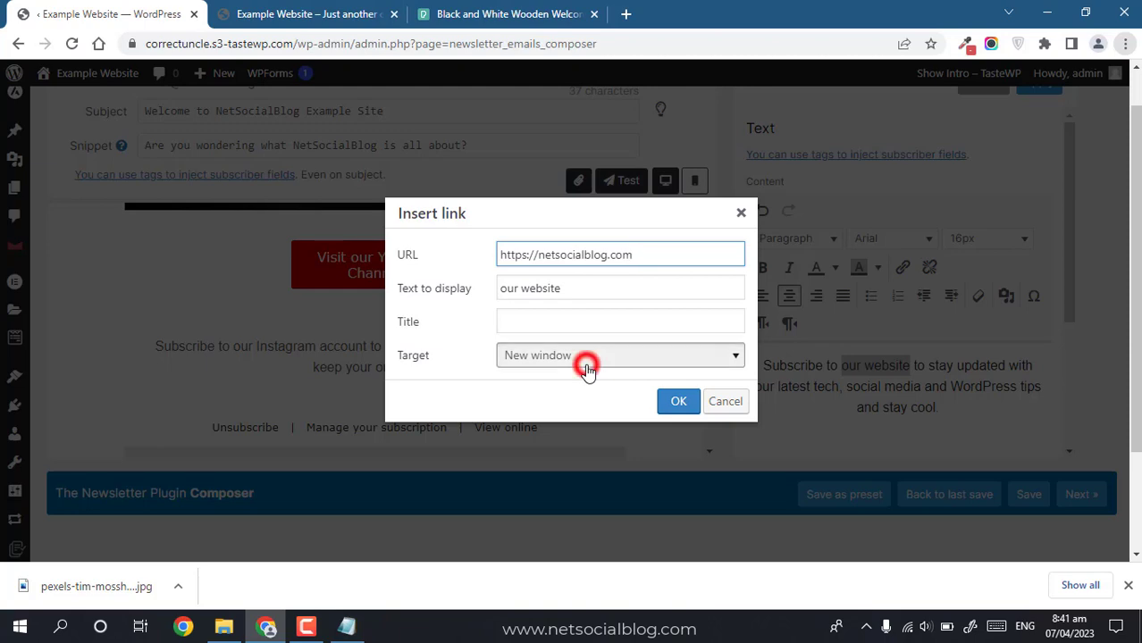
click(425, 380)
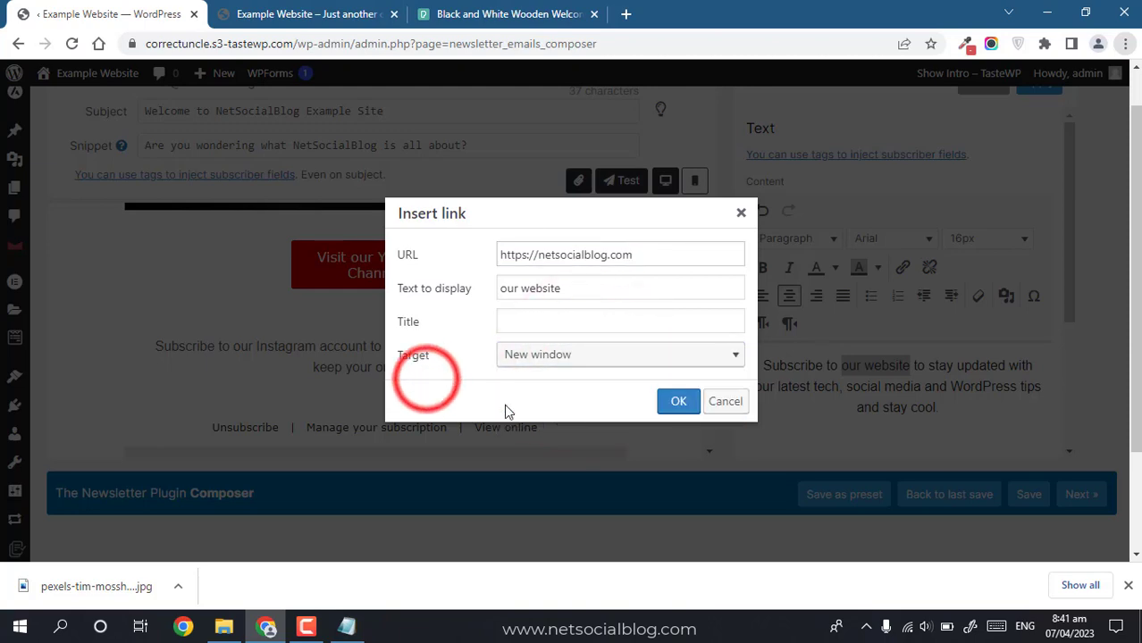
click(672, 401)
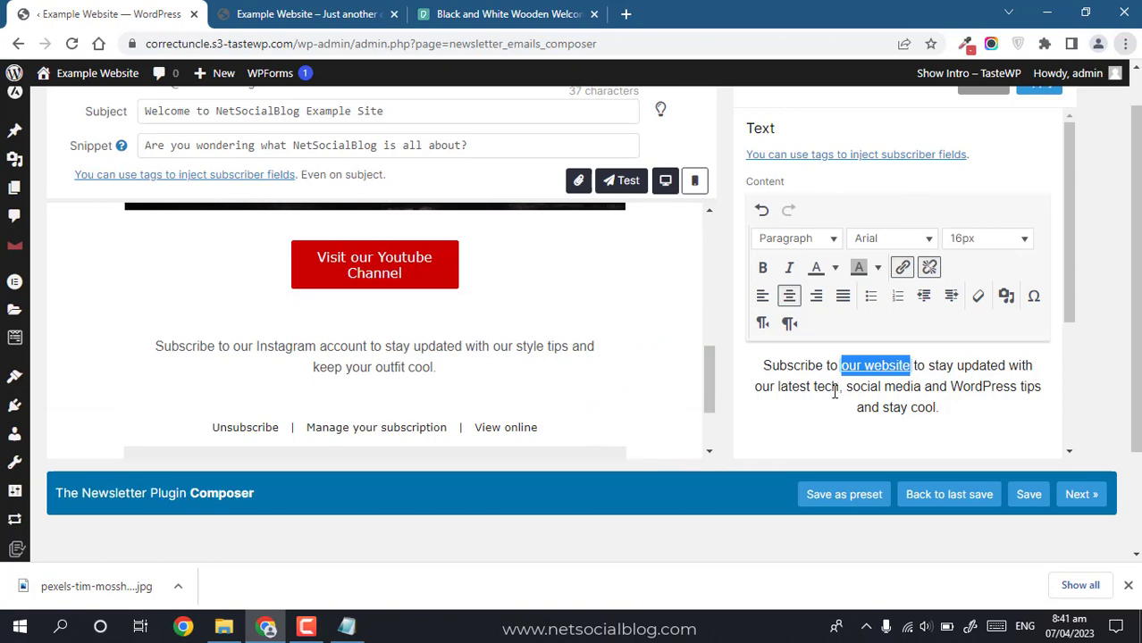
click(832, 391)
drag(1070, 284, 1048, 105)
drag(1139, 177, 1138, 132)
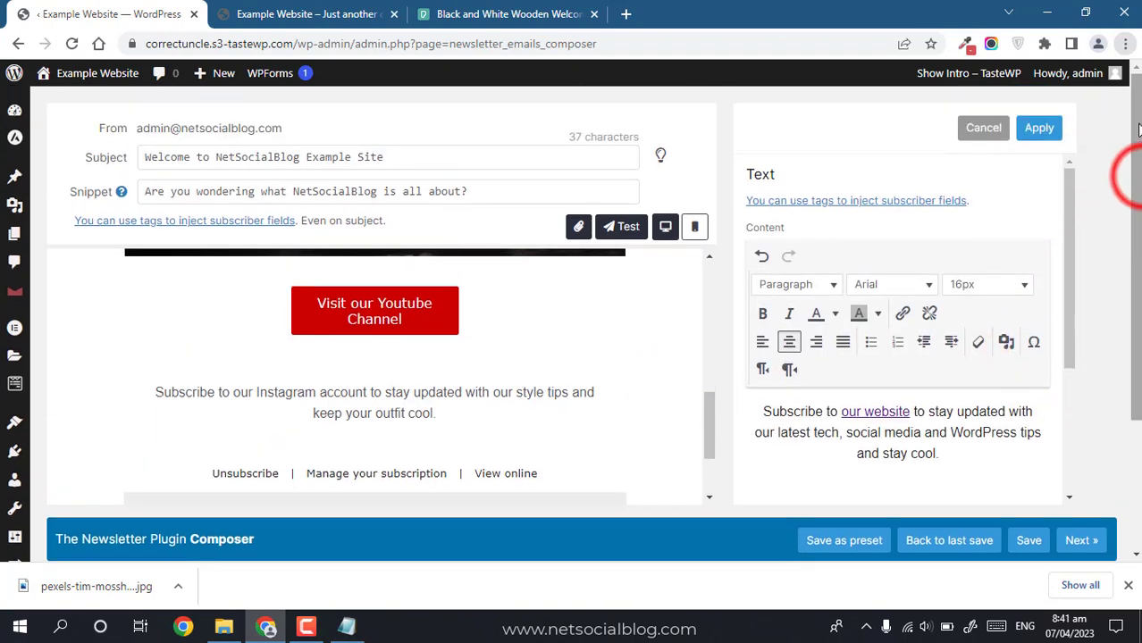
Step: Apply the edited text block to the email and save the newsletter
click(1056, 134)
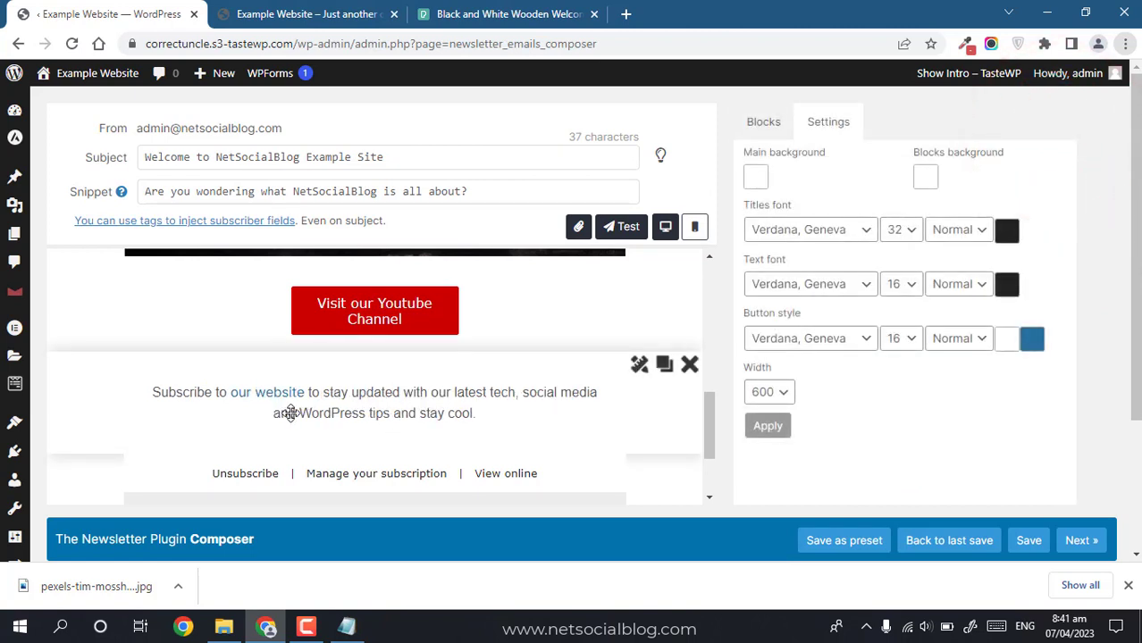
drag(702, 412, 702, 431)
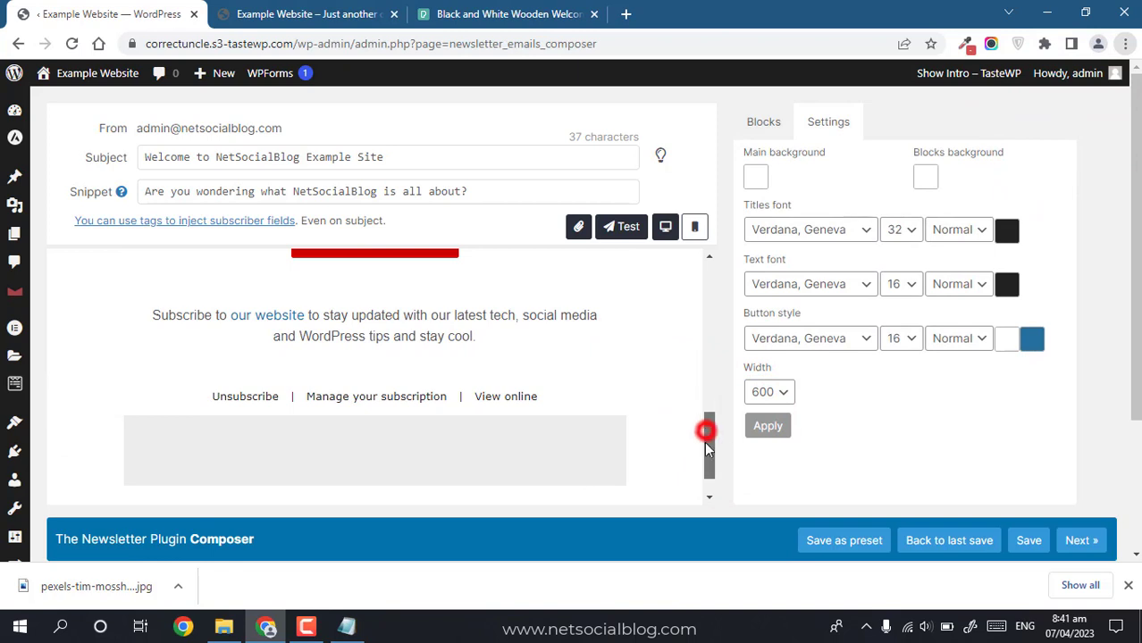
drag(705, 447, 707, 459)
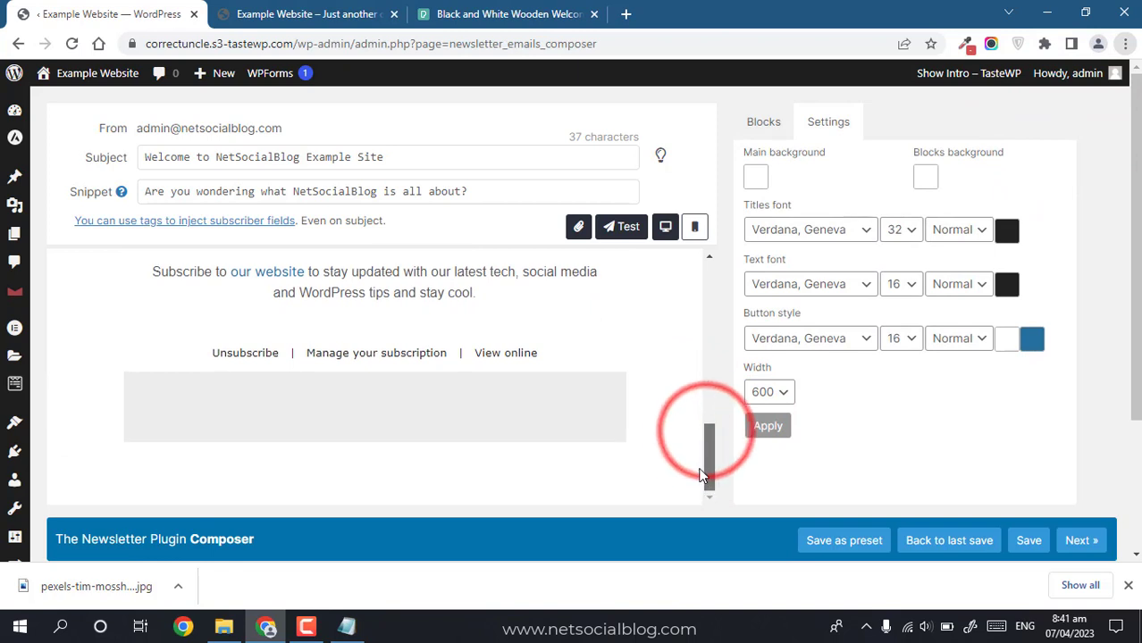
click(1019, 546)
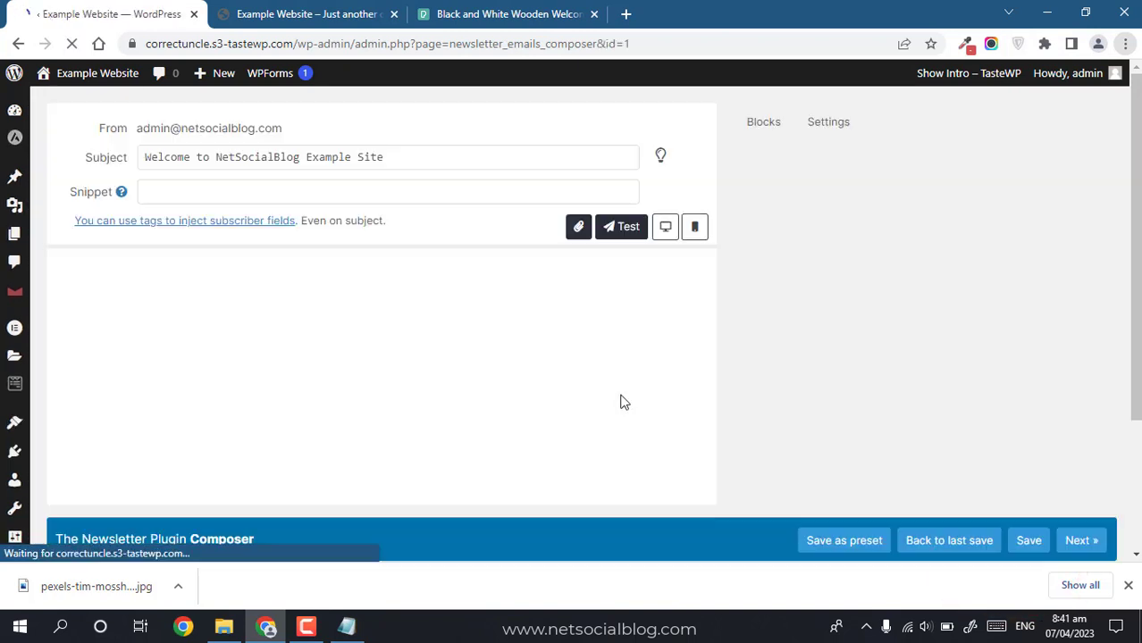
click(1127, 585)
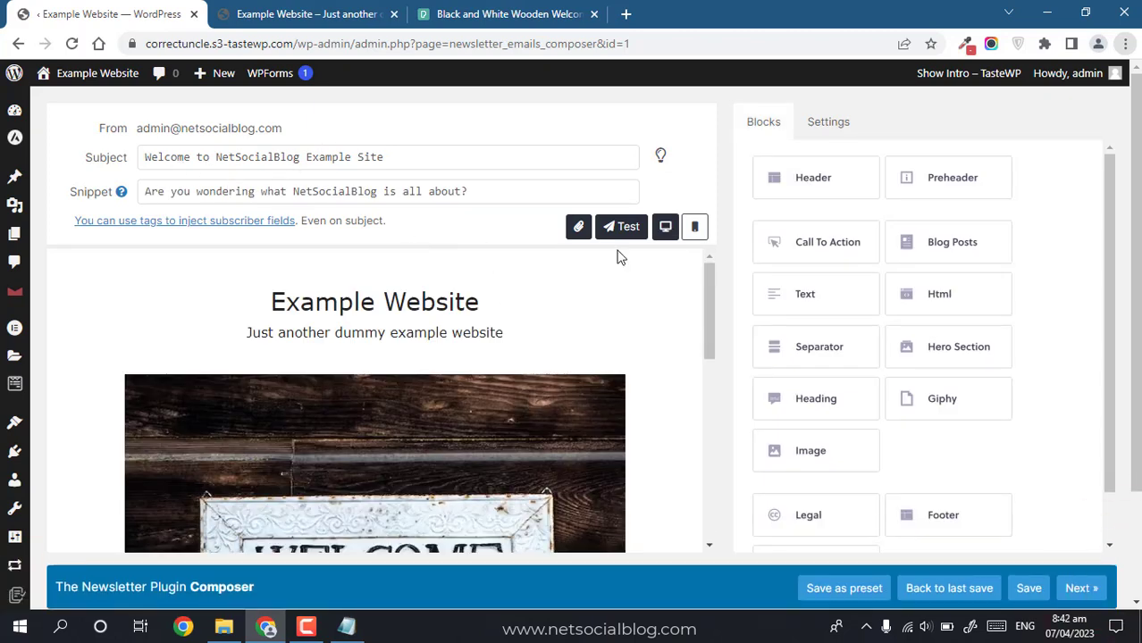
drag(714, 298, 678, 295)
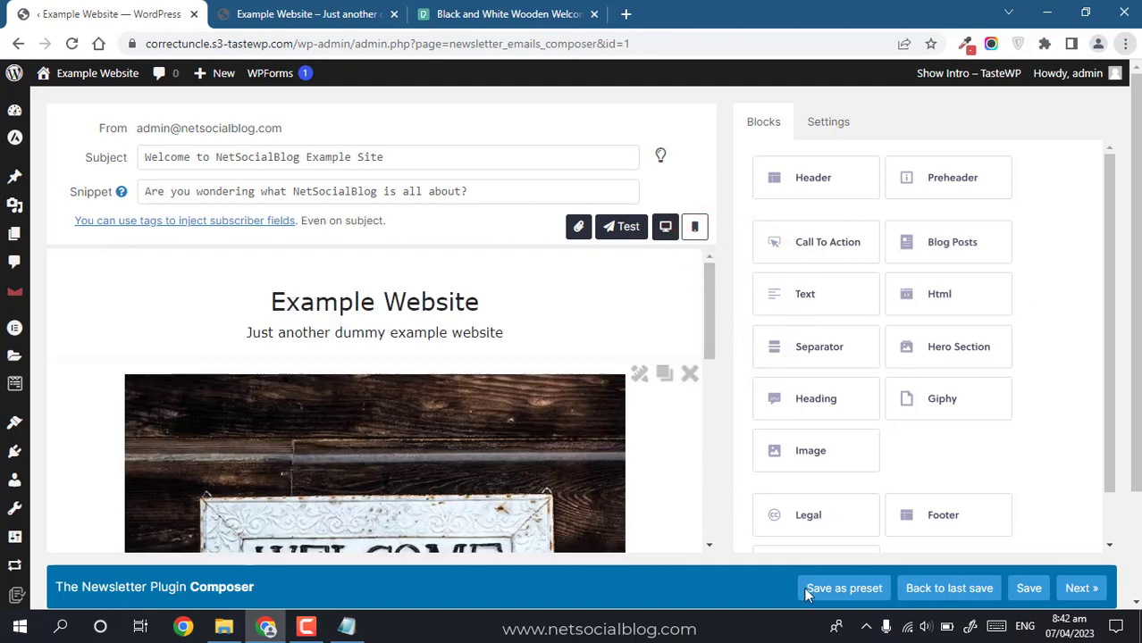
Step: Save the current newsletter design as a preset named 'Onboard email'
click(837, 590)
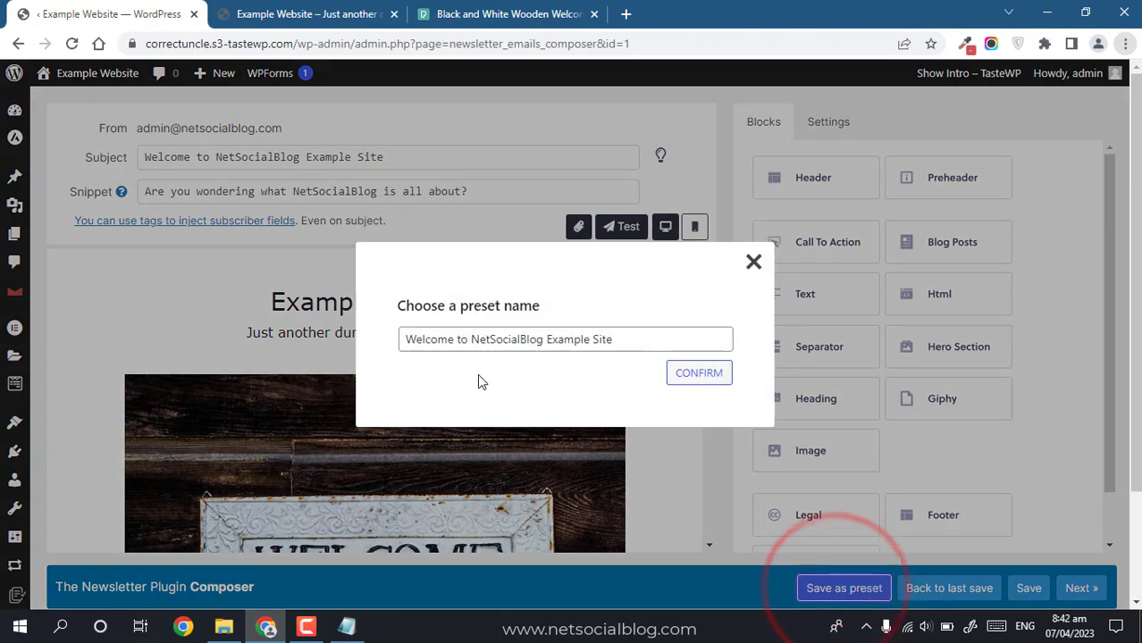
click(605, 343)
triple_click(605, 343)
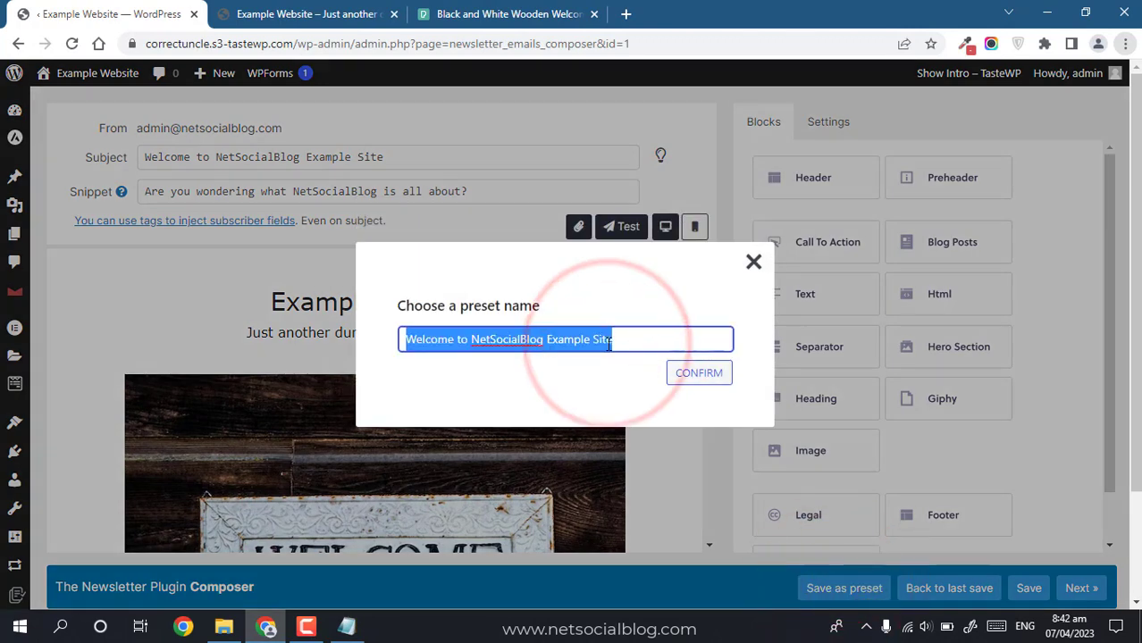
text(Onboard email)
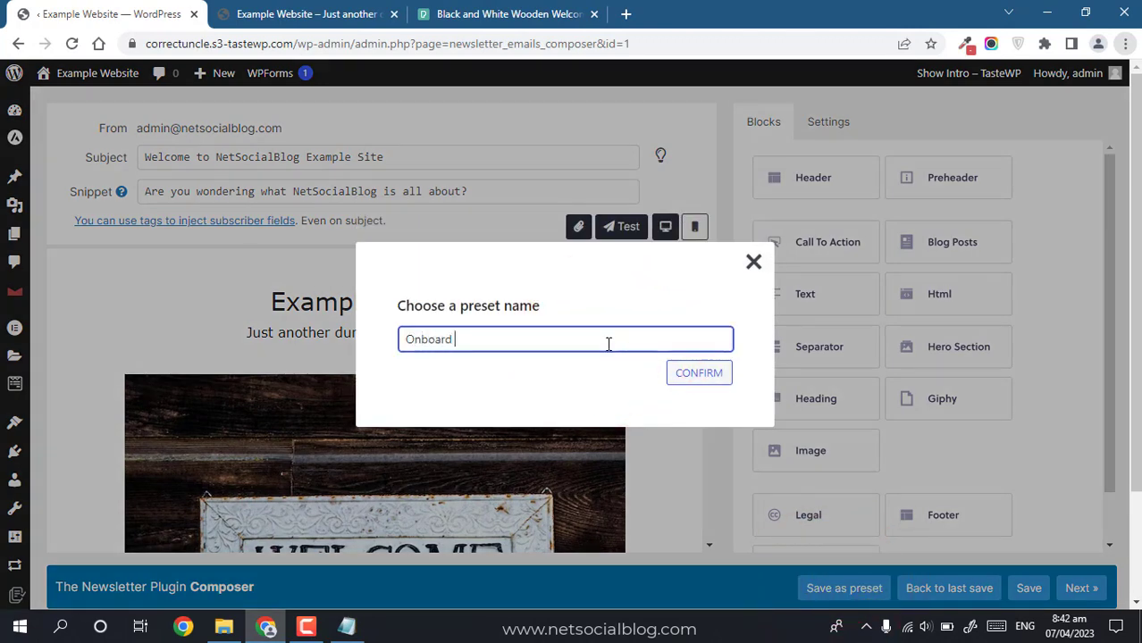
click(709, 381)
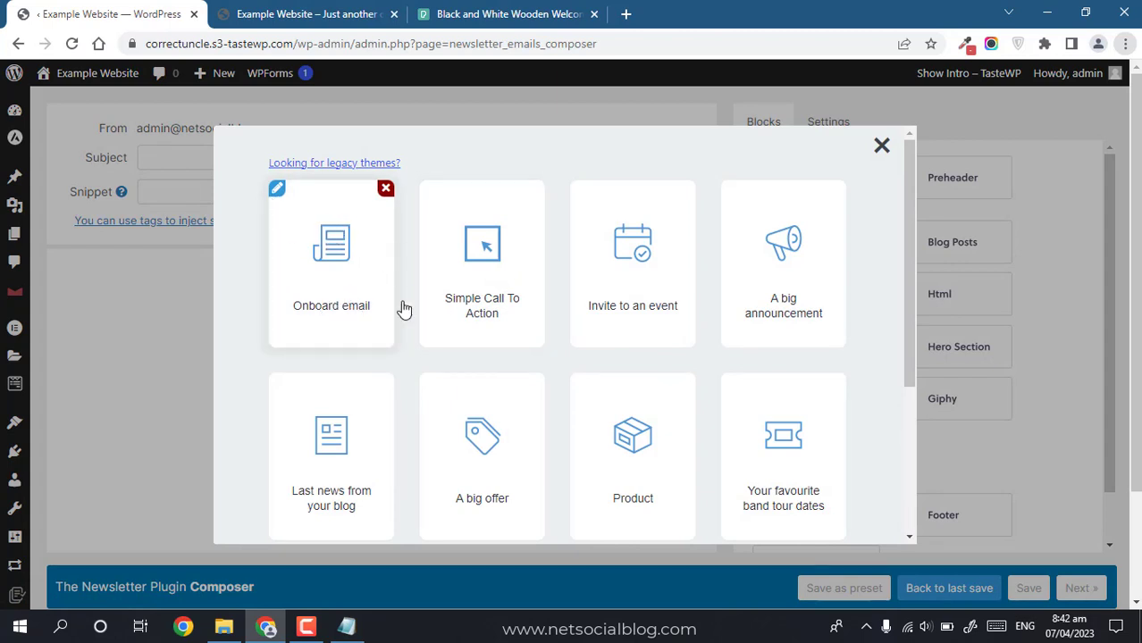
Step: Close the template chooser to return to the reloaded newsletter with its WELCOME photo
click(882, 147)
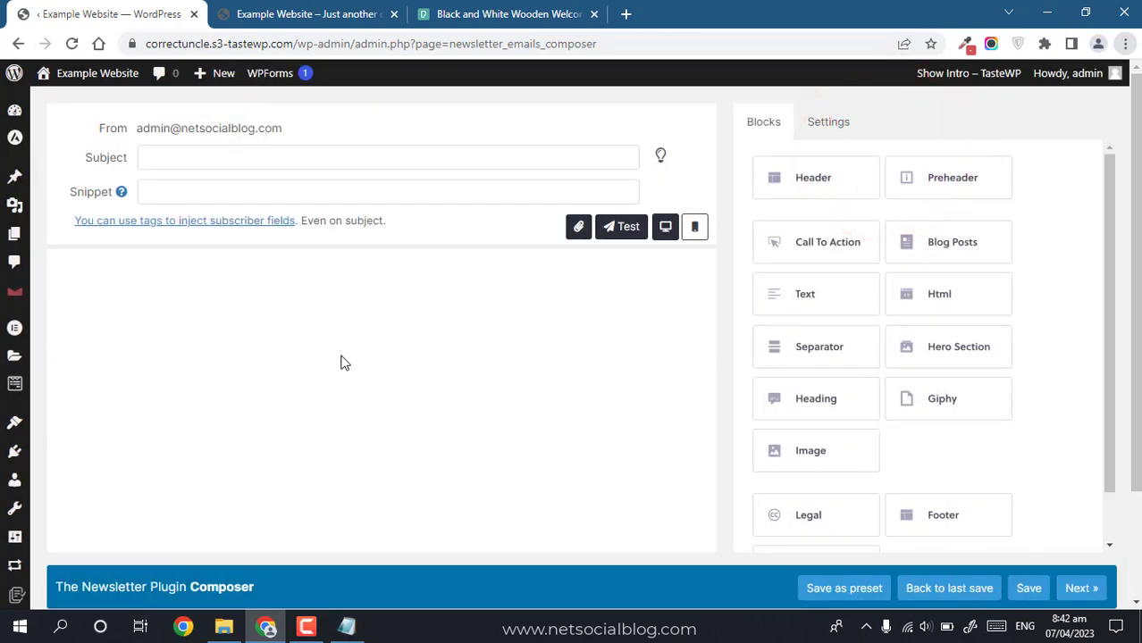
click(379, 423)
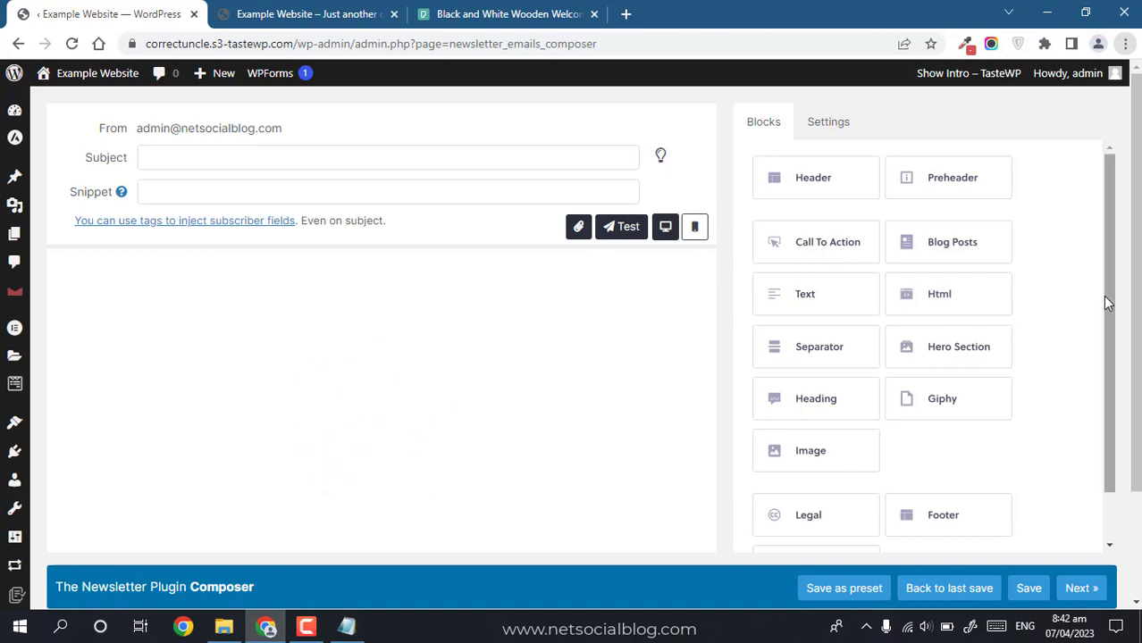
drag(1104, 296, 1083, 254)
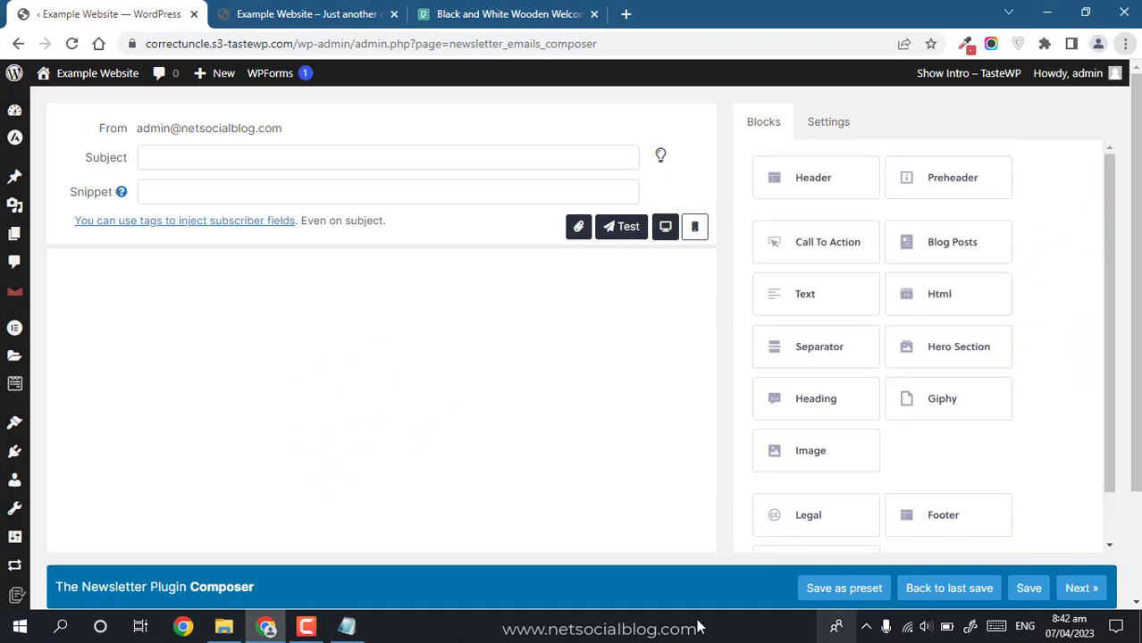
click(306, 626)
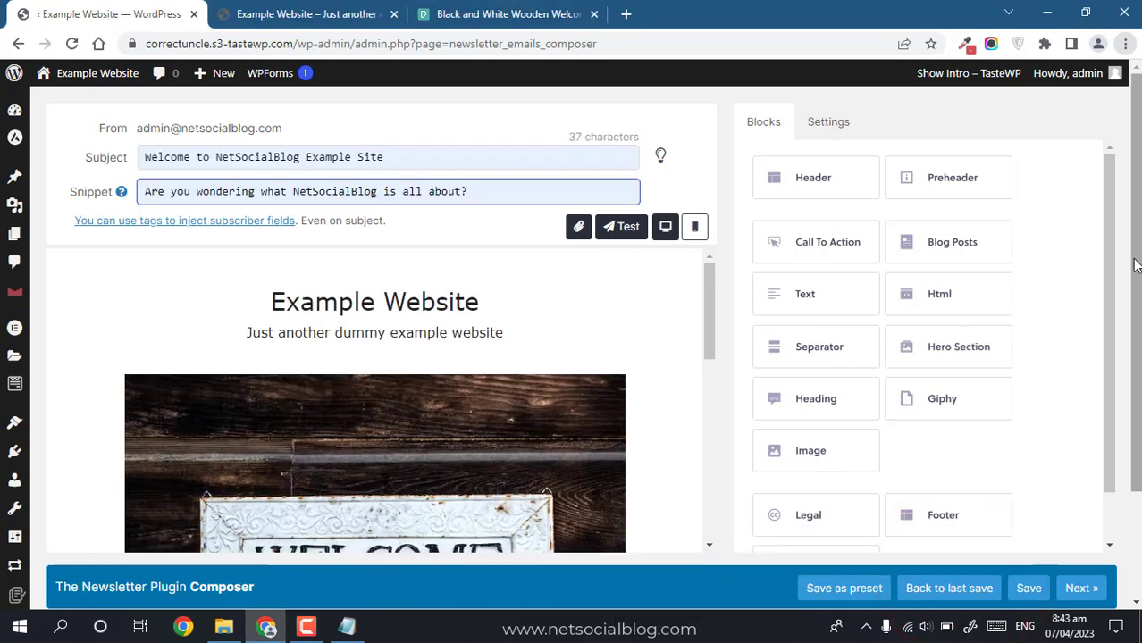
drag(1133, 259, 1121, 312)
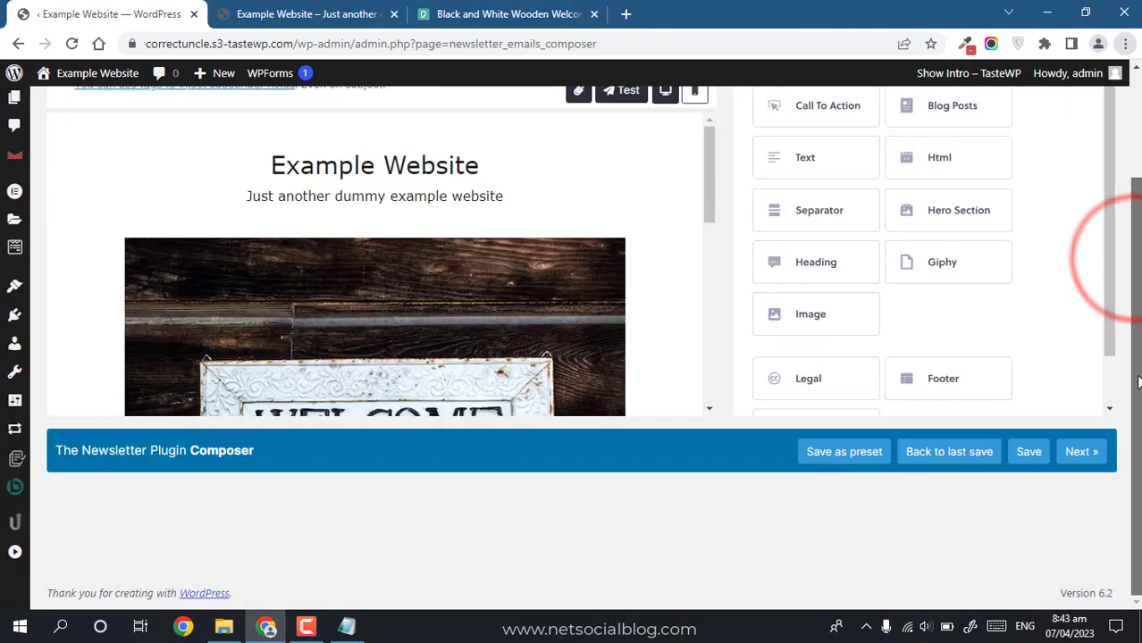
Step: Continue from the composer to the newsletter's Targeting settings
click(1084, 449)
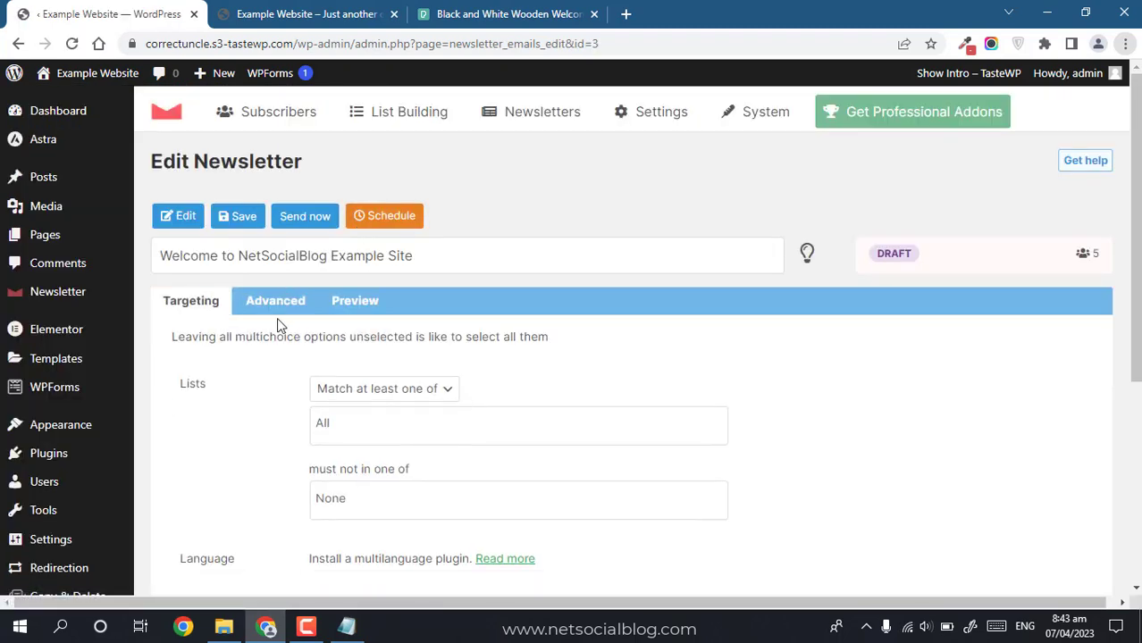
scroll(1128, 313, down, 4)
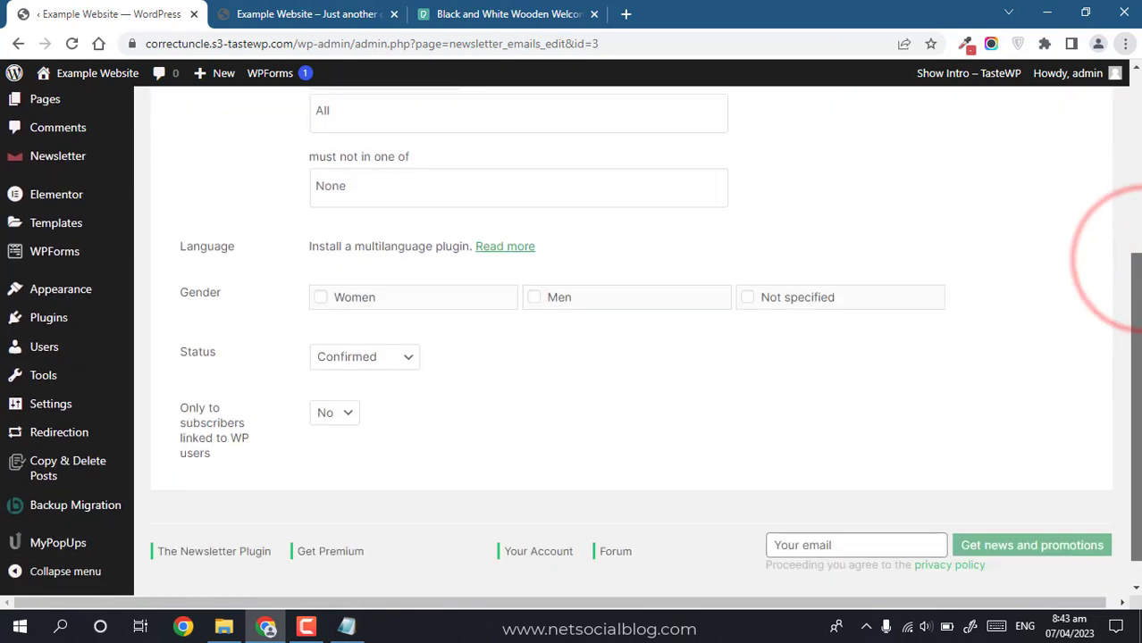
drag(1137, 446, 1137, 306)
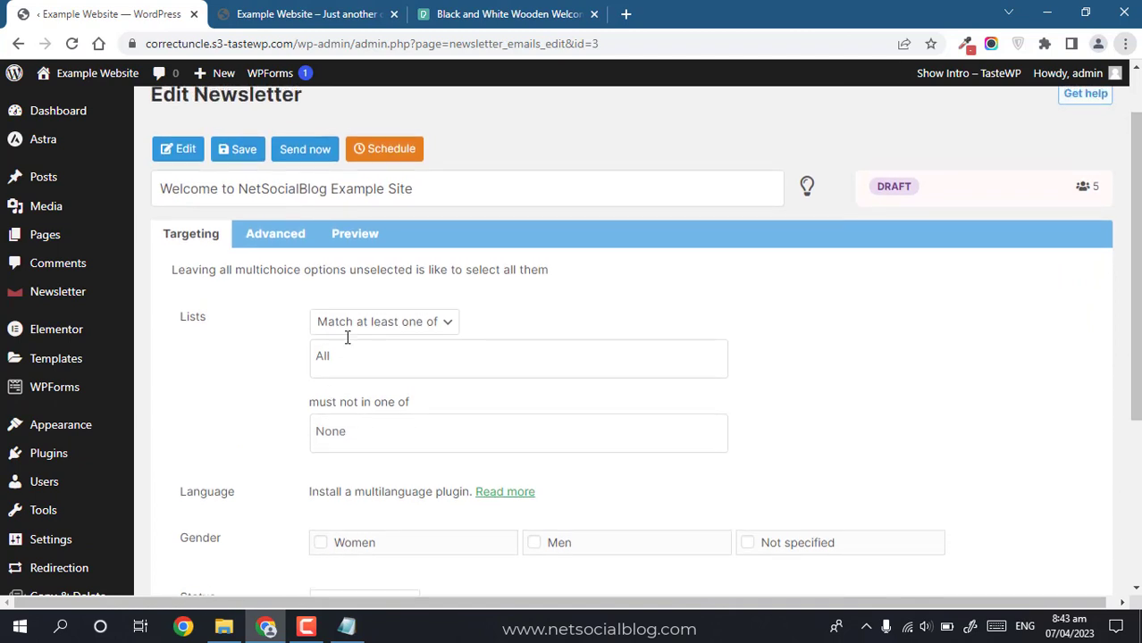
Step: Leave the list-matching choices unchanged and start real delivery with Send now
click(409, 324)
click(227, 350)
drag(1131, 244, 1134, 211)
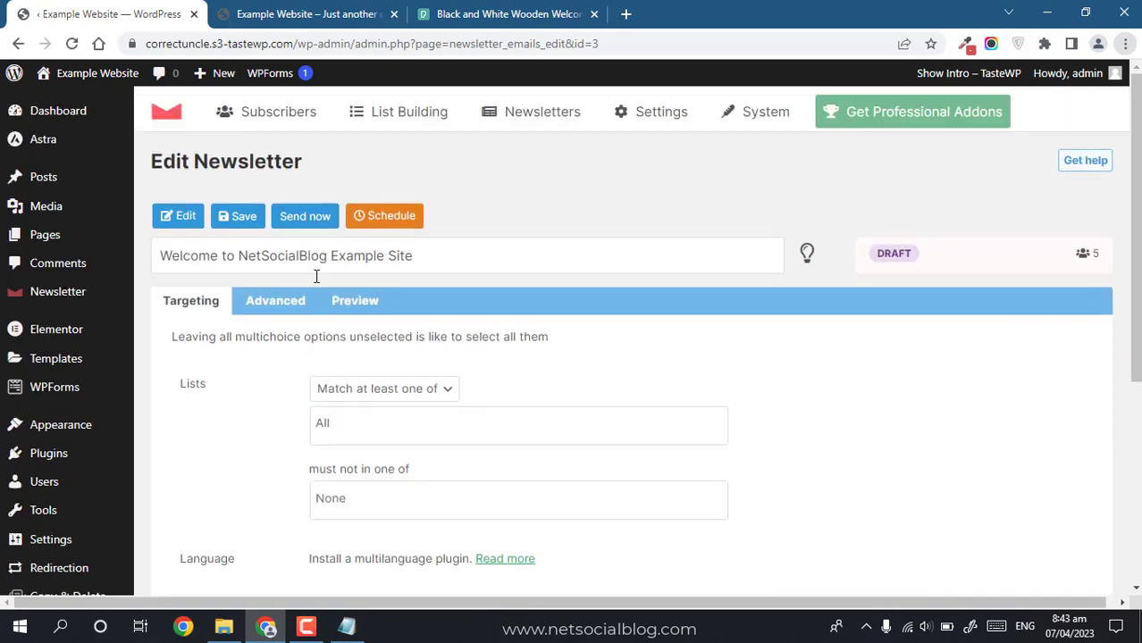
click(308, 223)
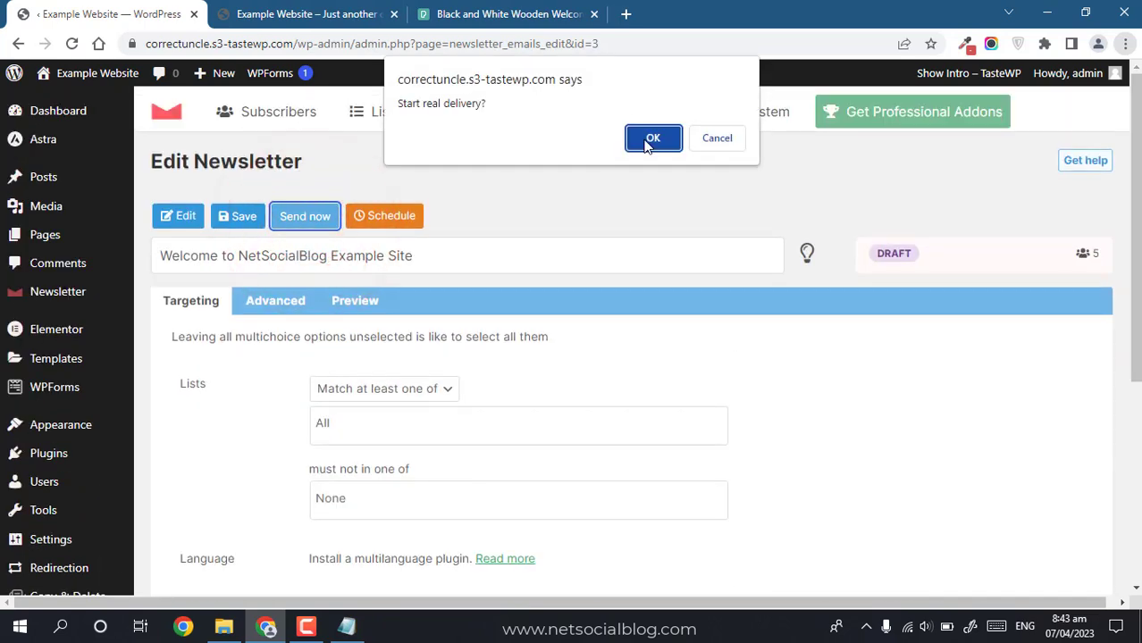
click(650, 141)
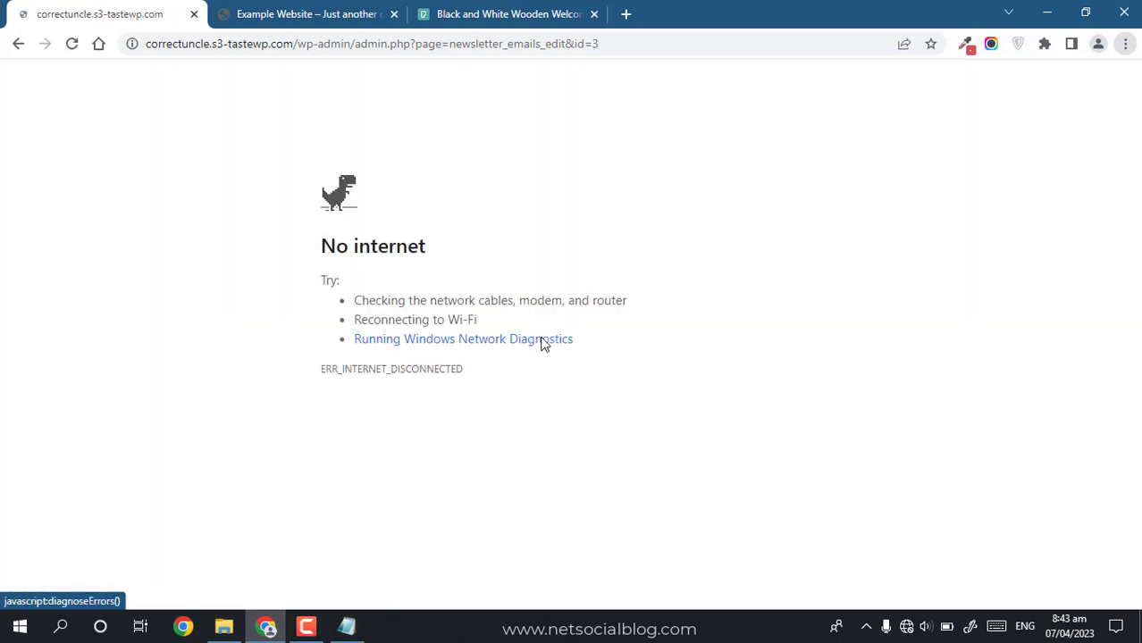
Step: Reconnect to the Wi-Fi network and reload, resubmitting so the newsletter shows 0 of 5 delivered
click(906, 626)
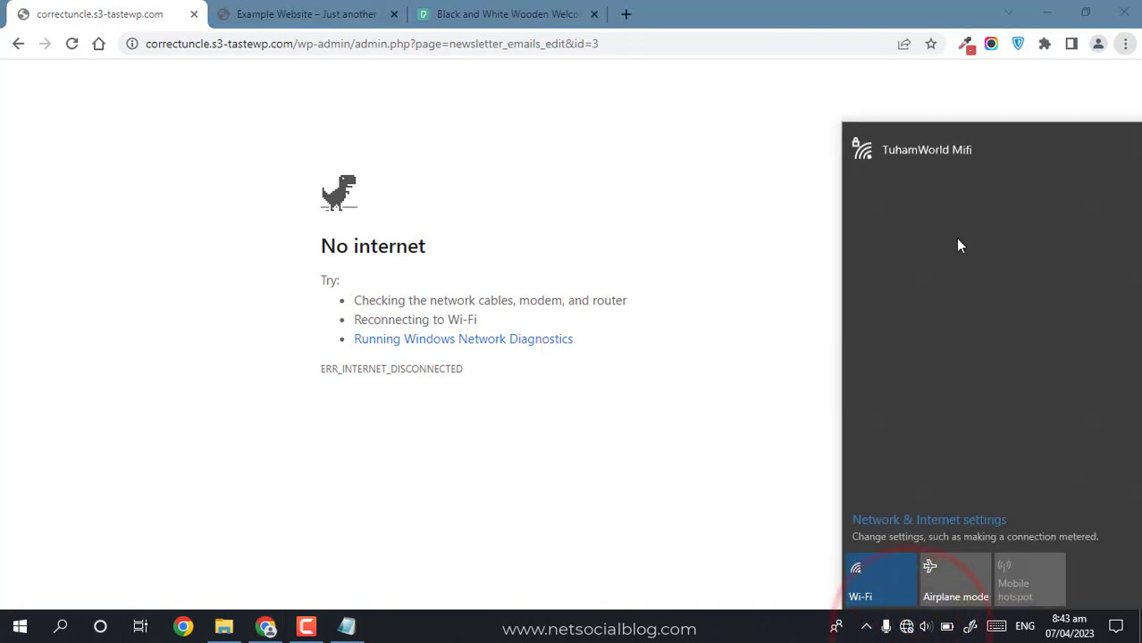
click(938, 153)
click(1076, 225)
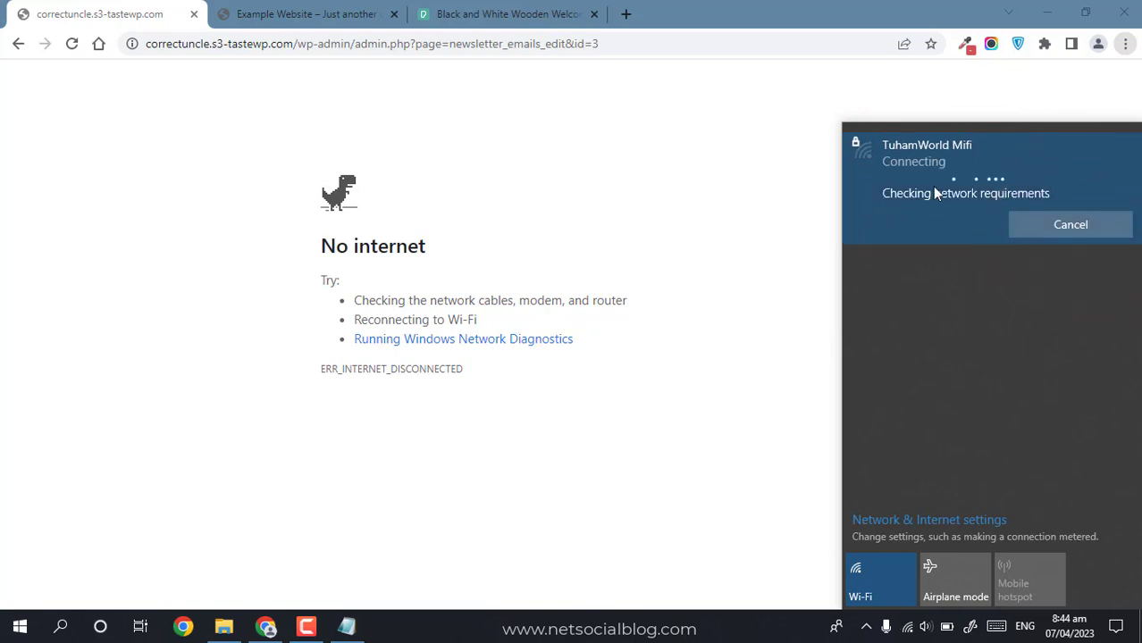
click(638, 277)
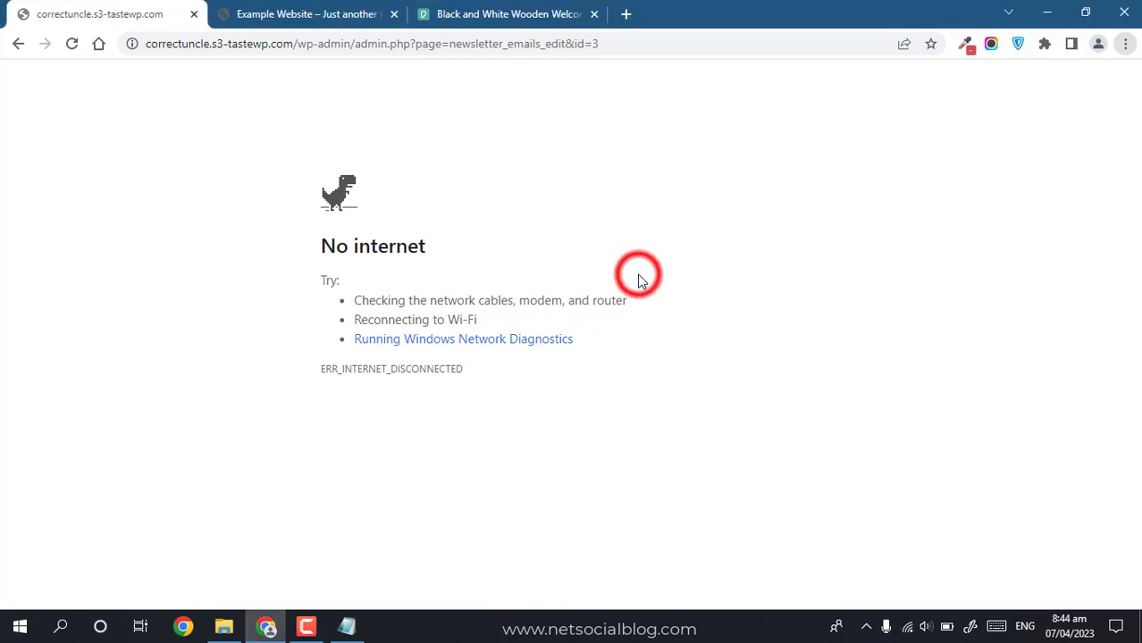
key(F5)
key(Return)
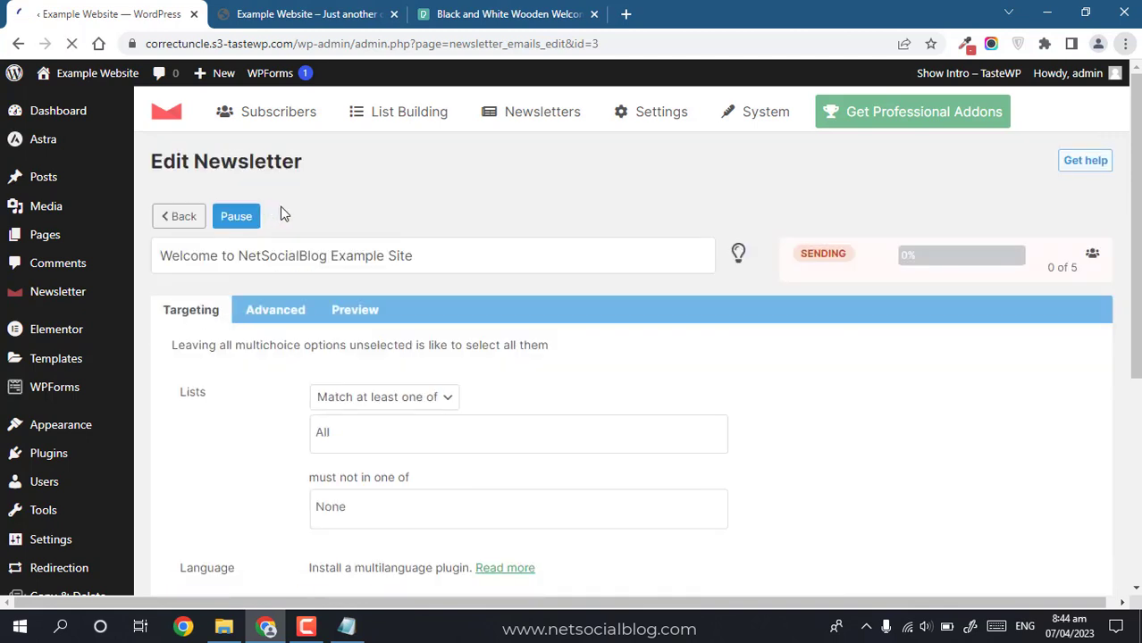
Step: Go to Newsletters > All newsletters to see the welcome newsletter sending at 0 of 5
mouse_move(532, 119)
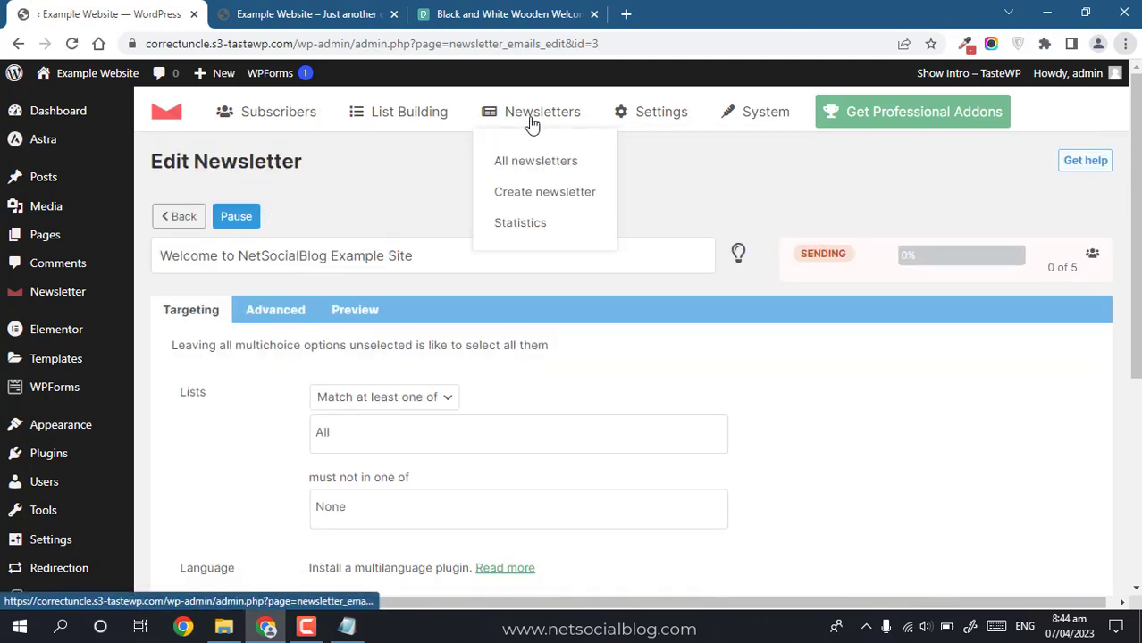
click(527, 167)
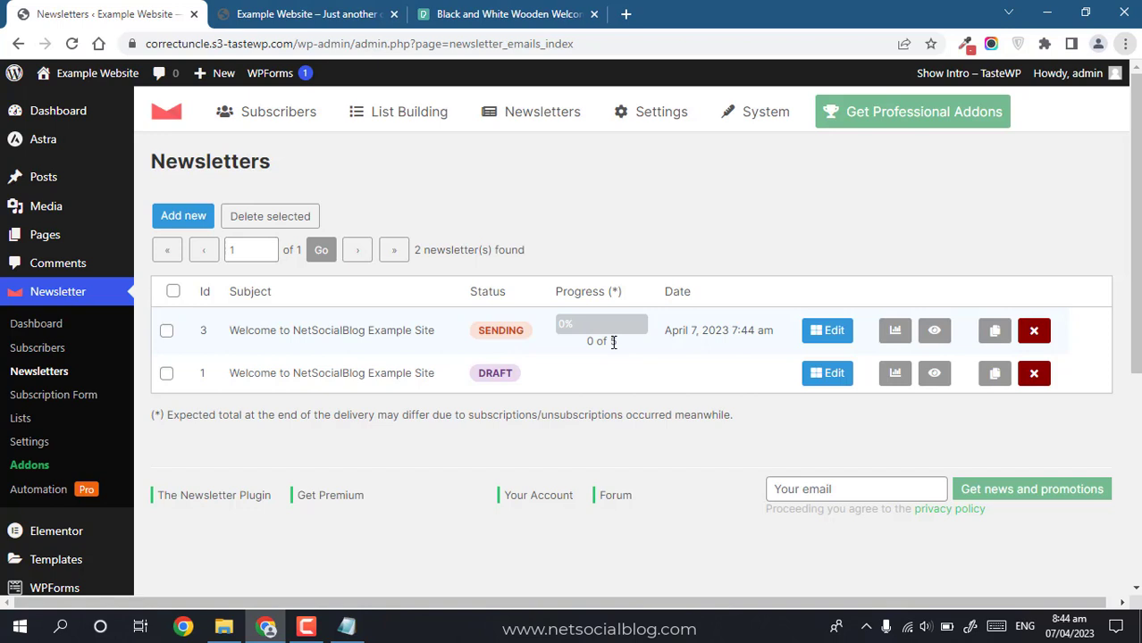
mouse_move(347, 630)
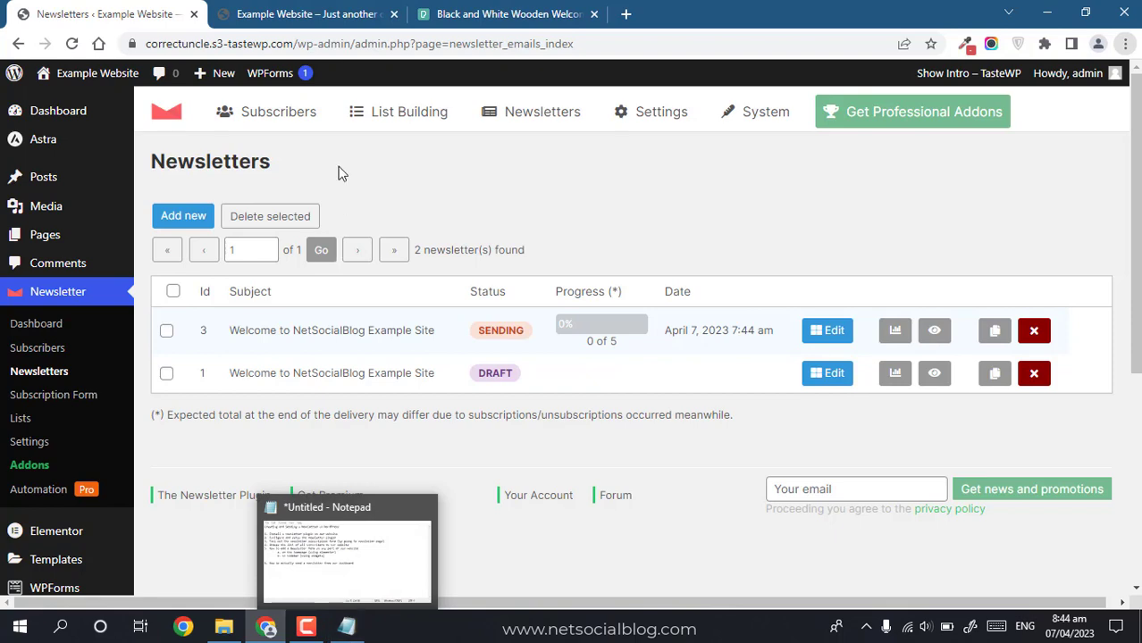
Step: Close the Newsletters tab and load netsocialblog.com in the Pexels tab
click(370, 35)
text(netsocialblog.com)
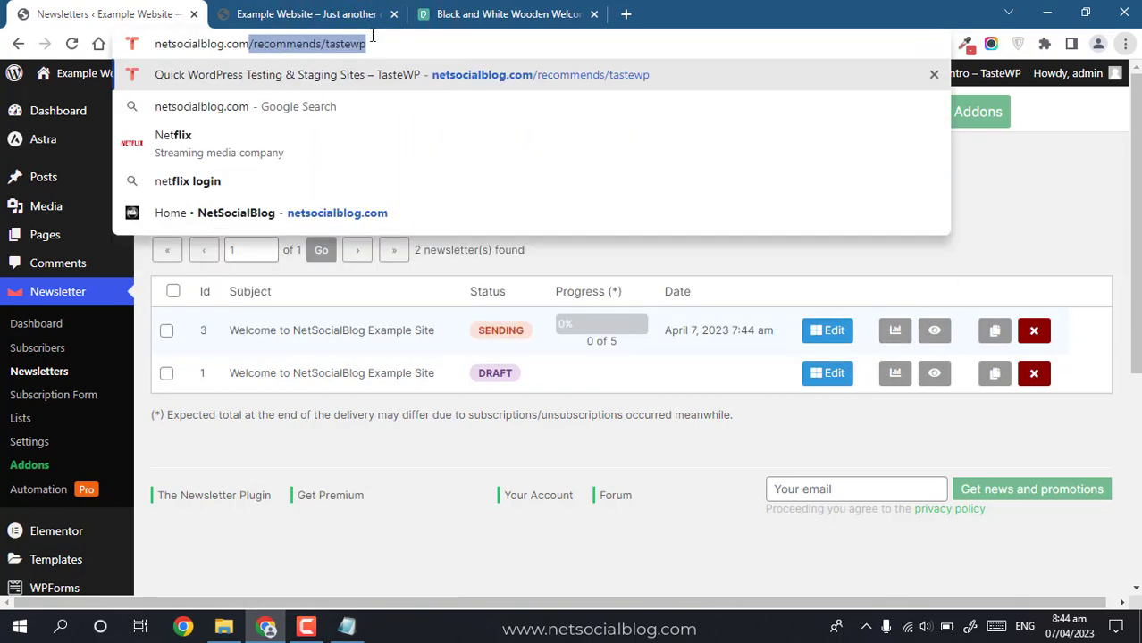
key(Return)
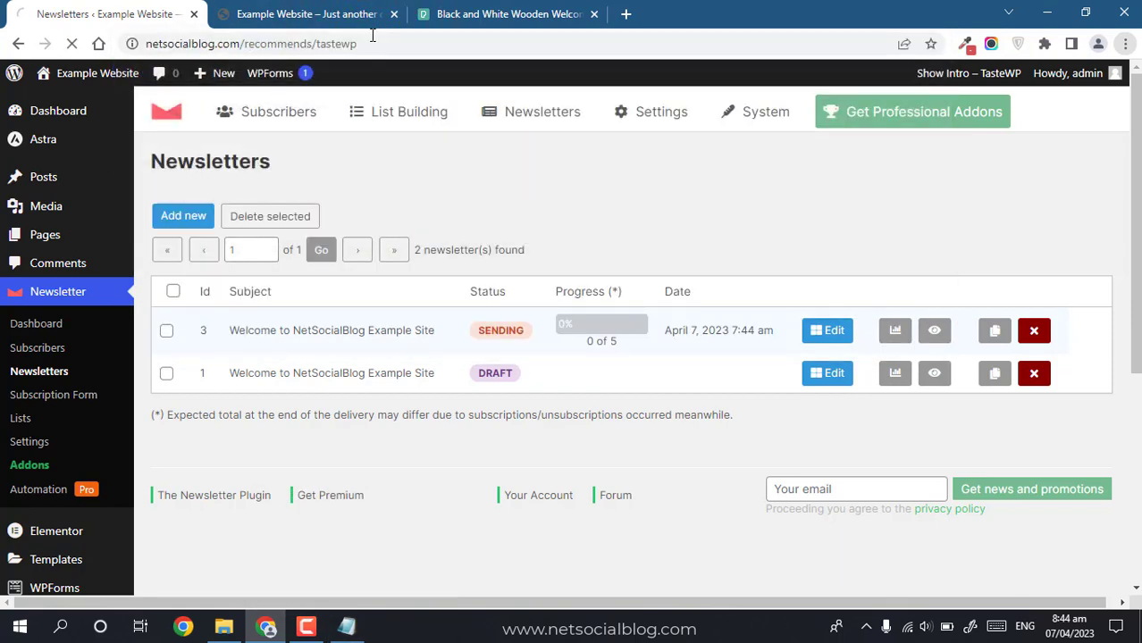
click(193, 14)
click(246, 17)
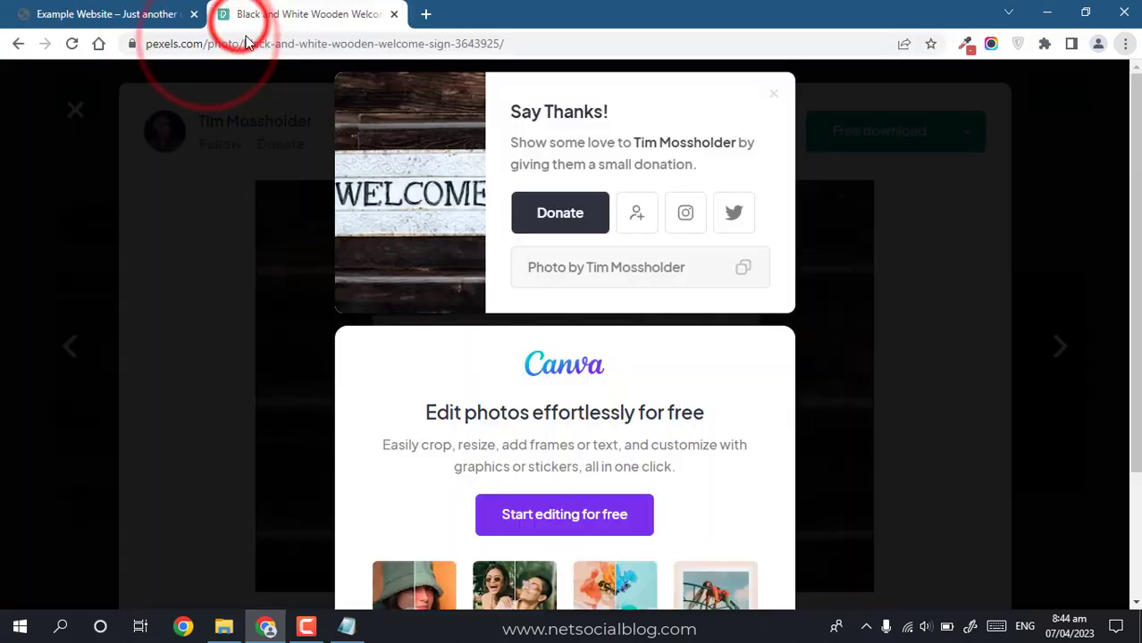
click(246, 43)
text(netsocialblog.com)
key(Return)
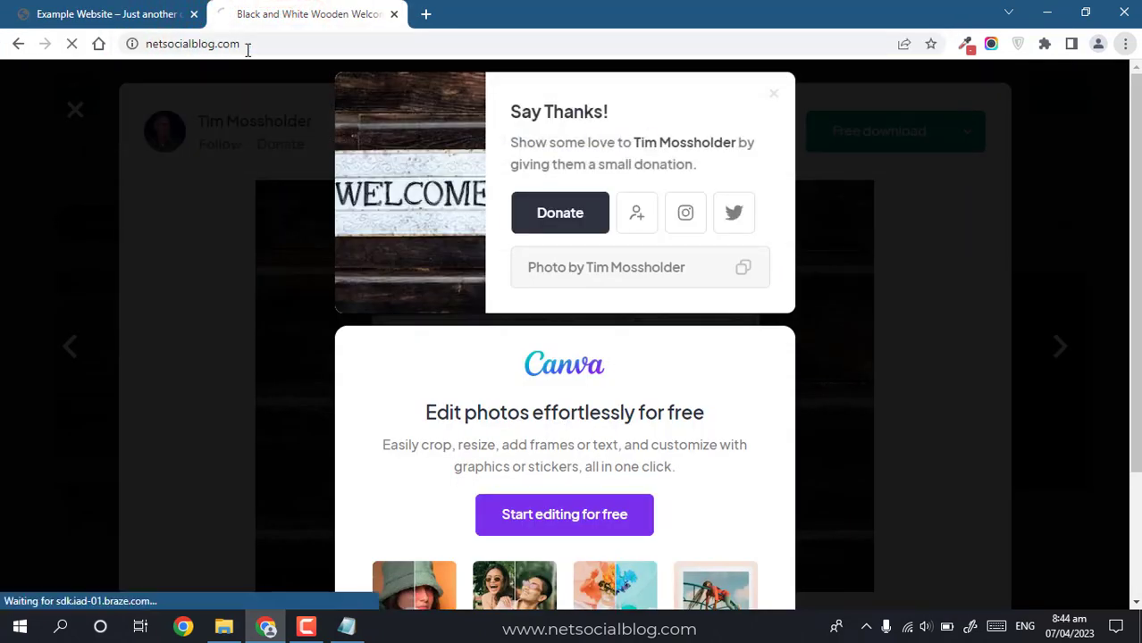
click(362, 53)
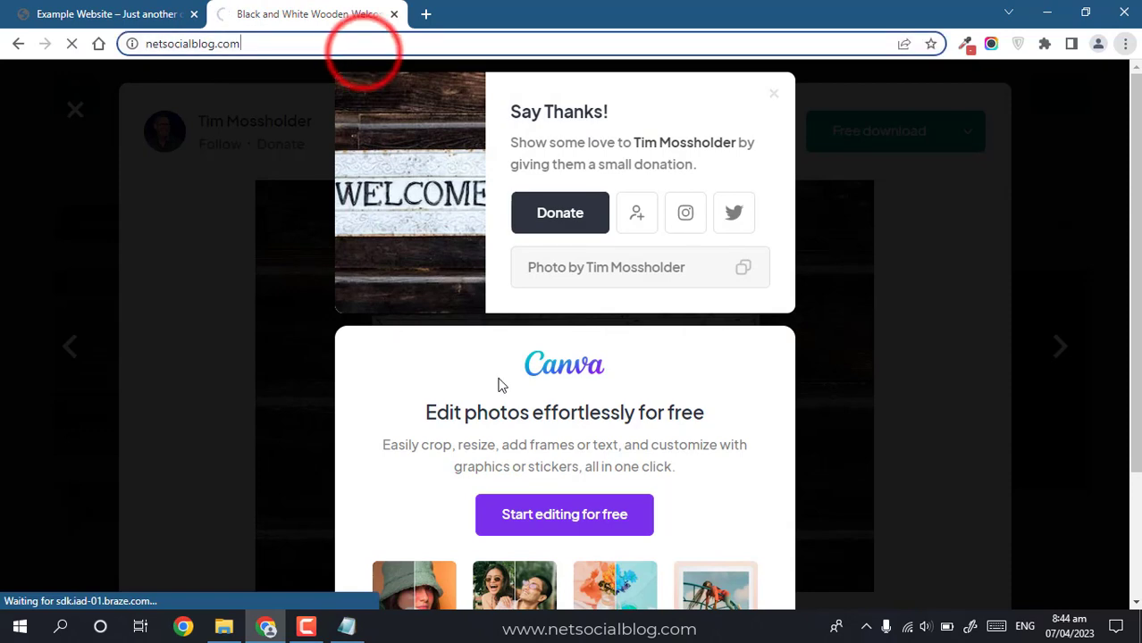
click(306, 627)
click(949, 599)
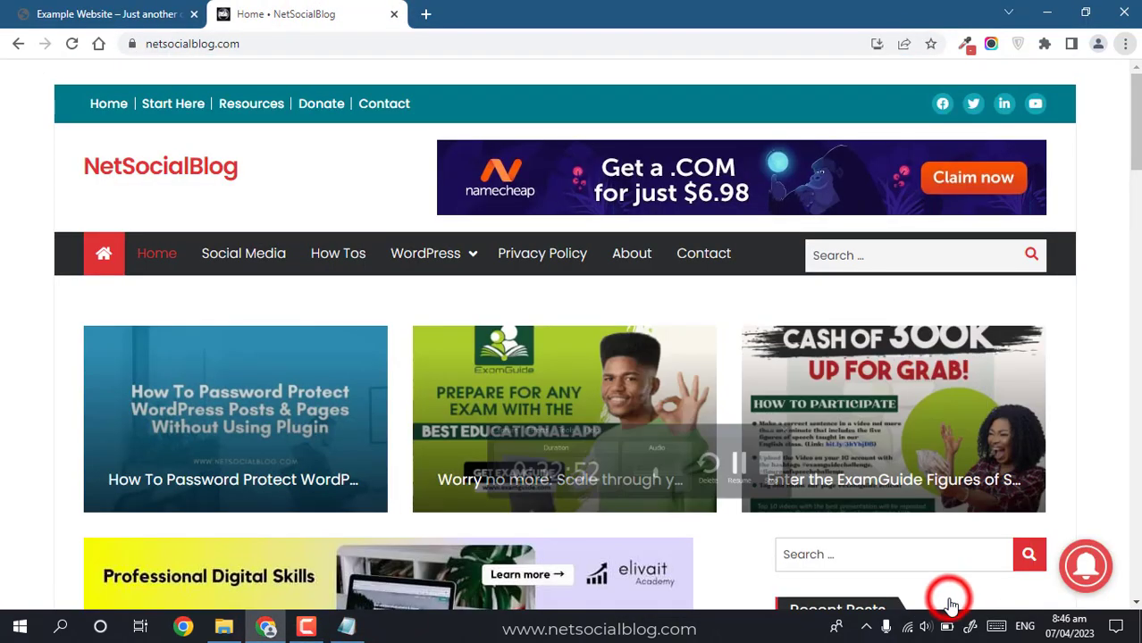
click(418, 17)
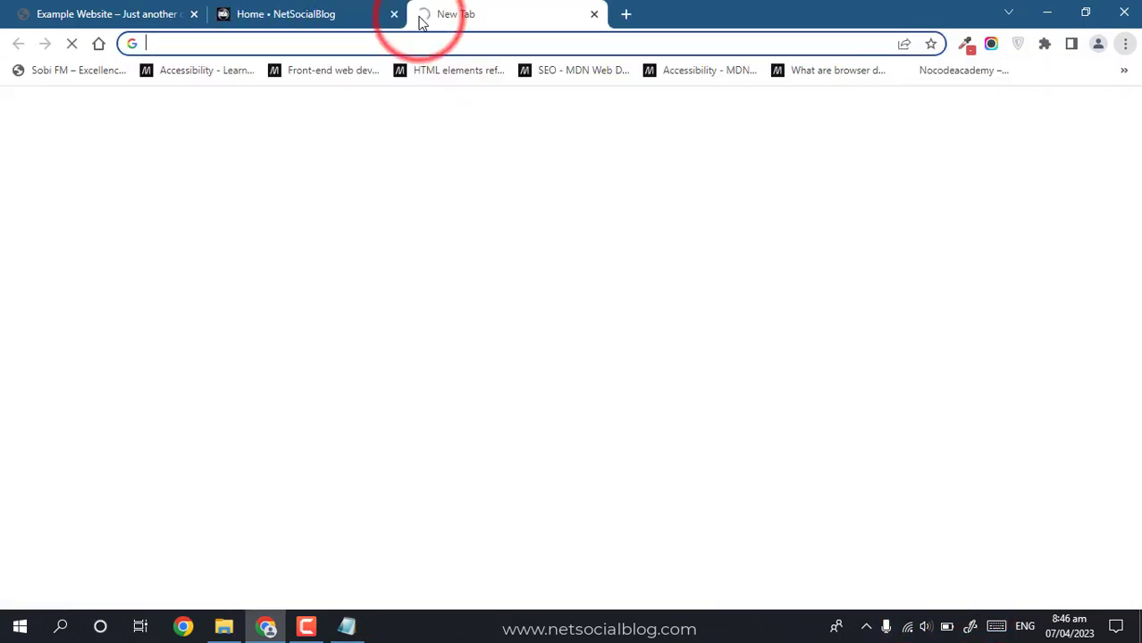
text(youtube.com/@net)
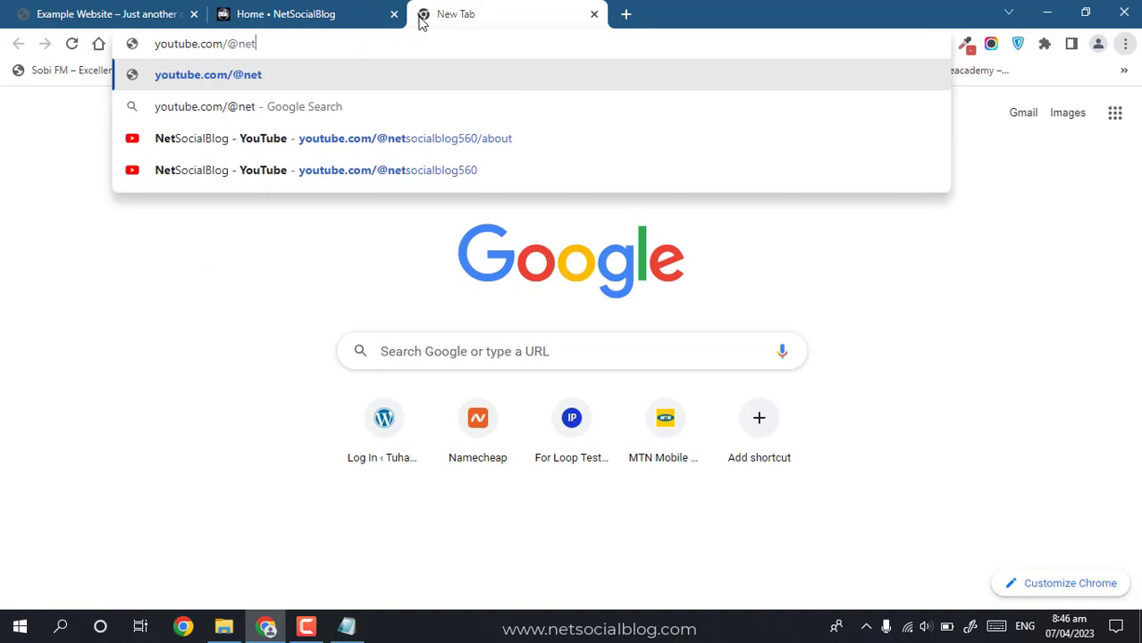
text(socialblog)
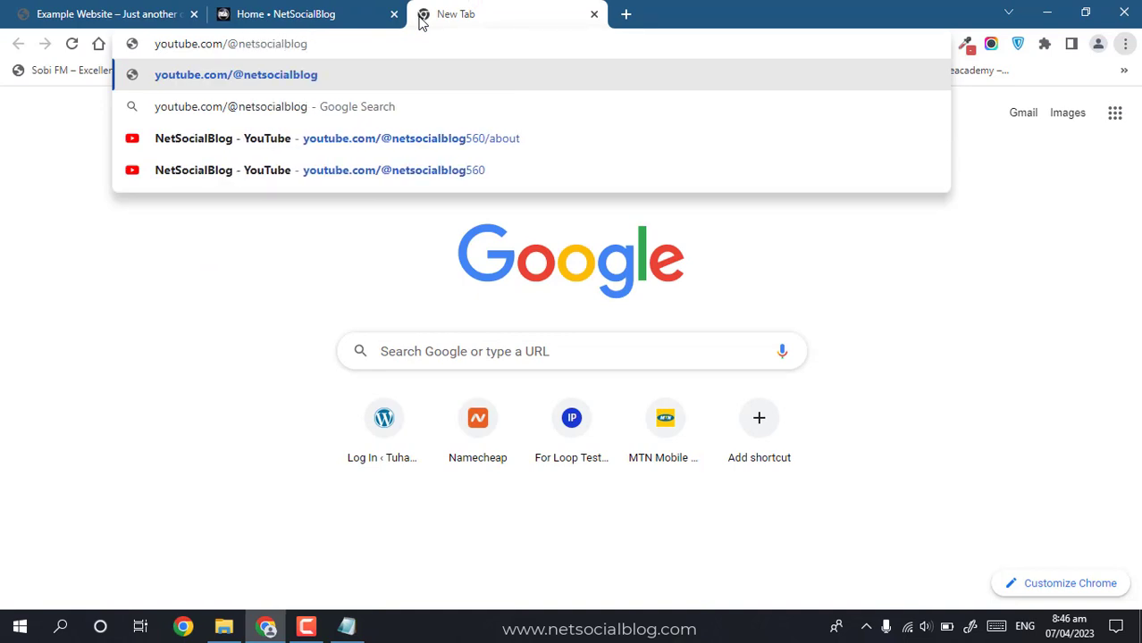
key(Return)
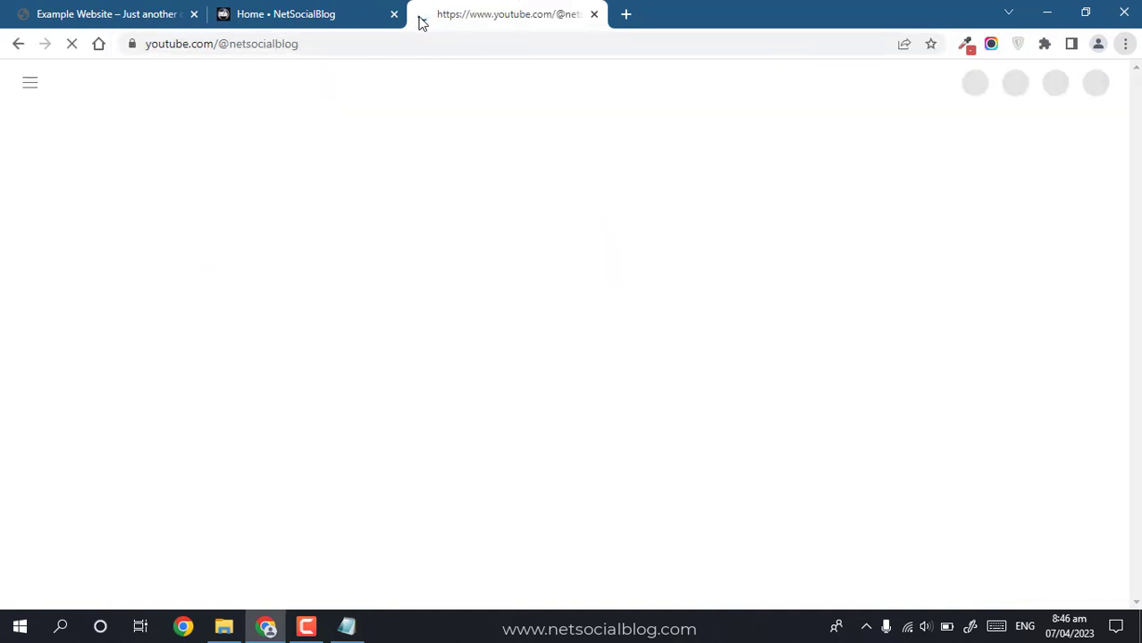